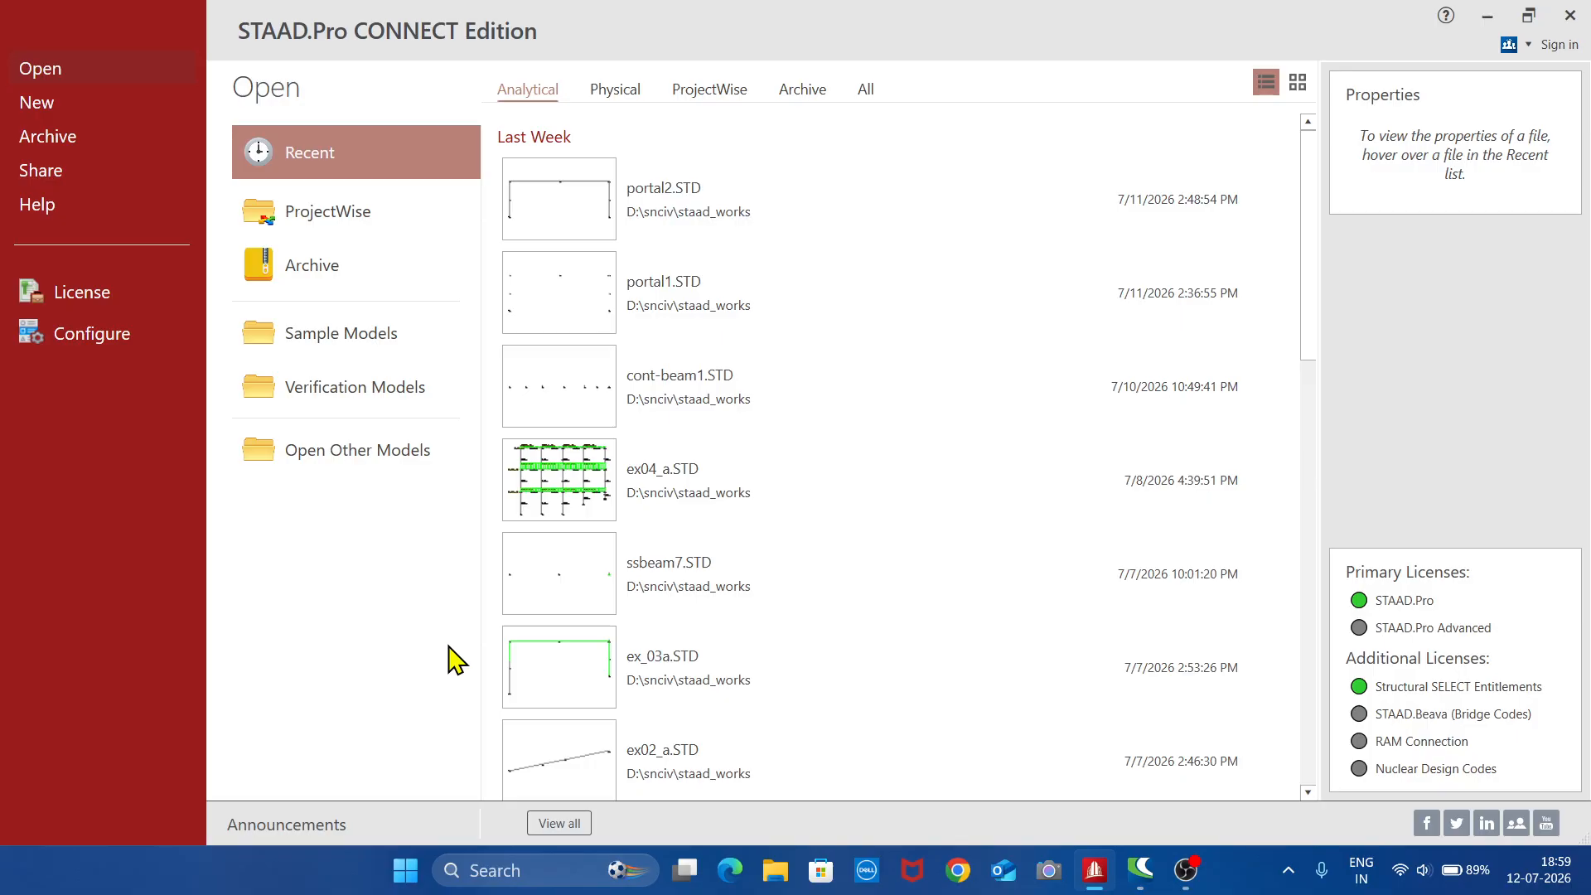
- Create a new analytical model named multistoriedframe1 with metric units in D:\snciv\staad_works
click(26, 105)
click(644, 191)
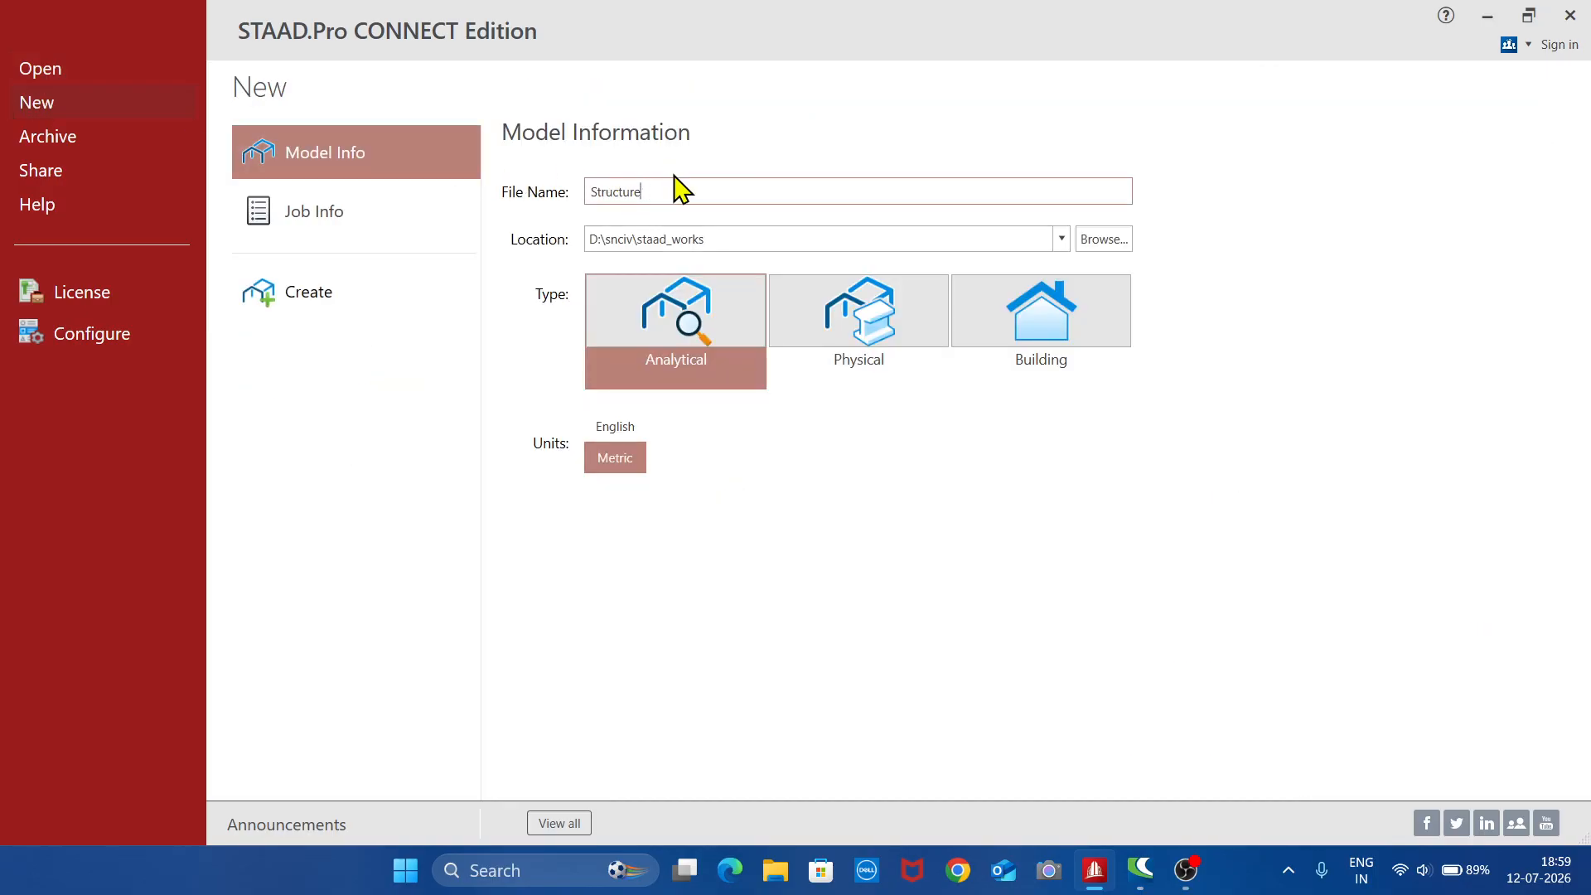
key(BackSpace)
key(BackSpace)
key(BackSpace)
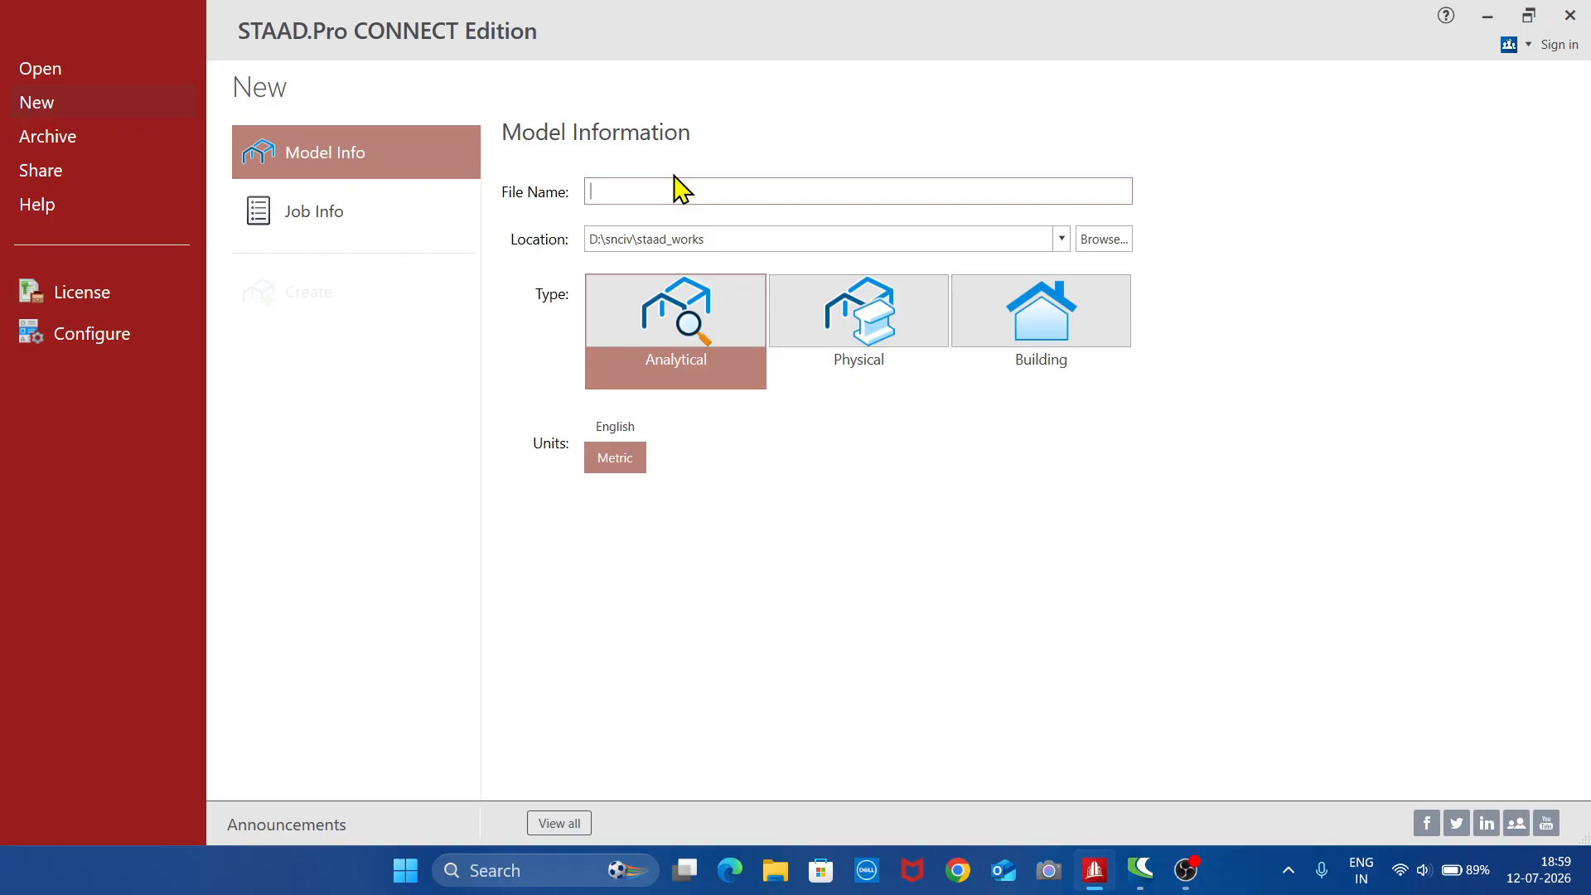
text(mult)
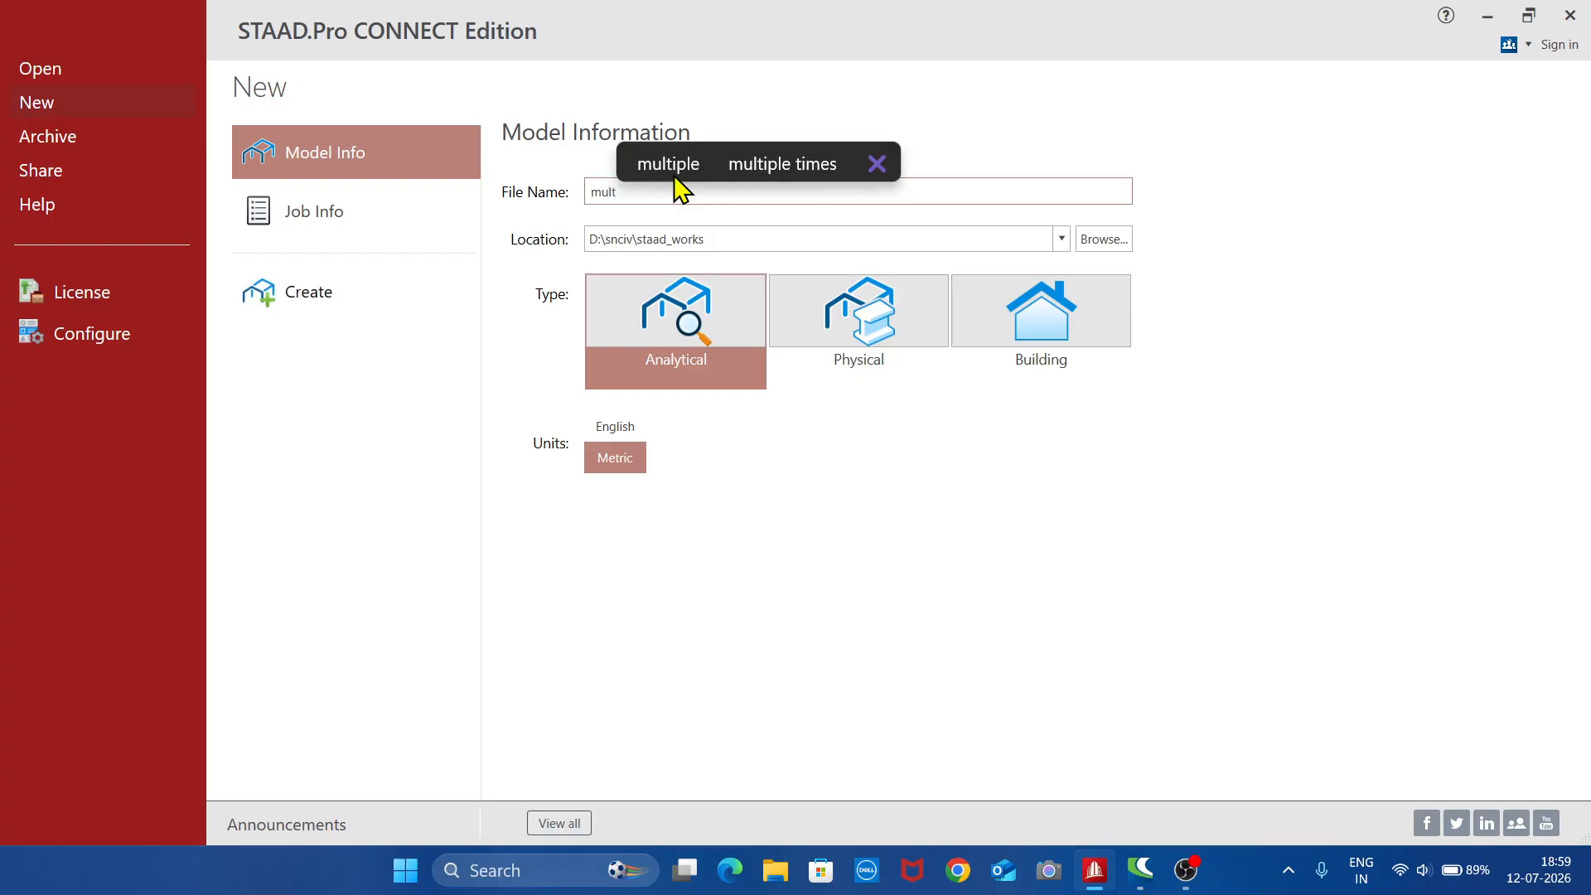
text(i)
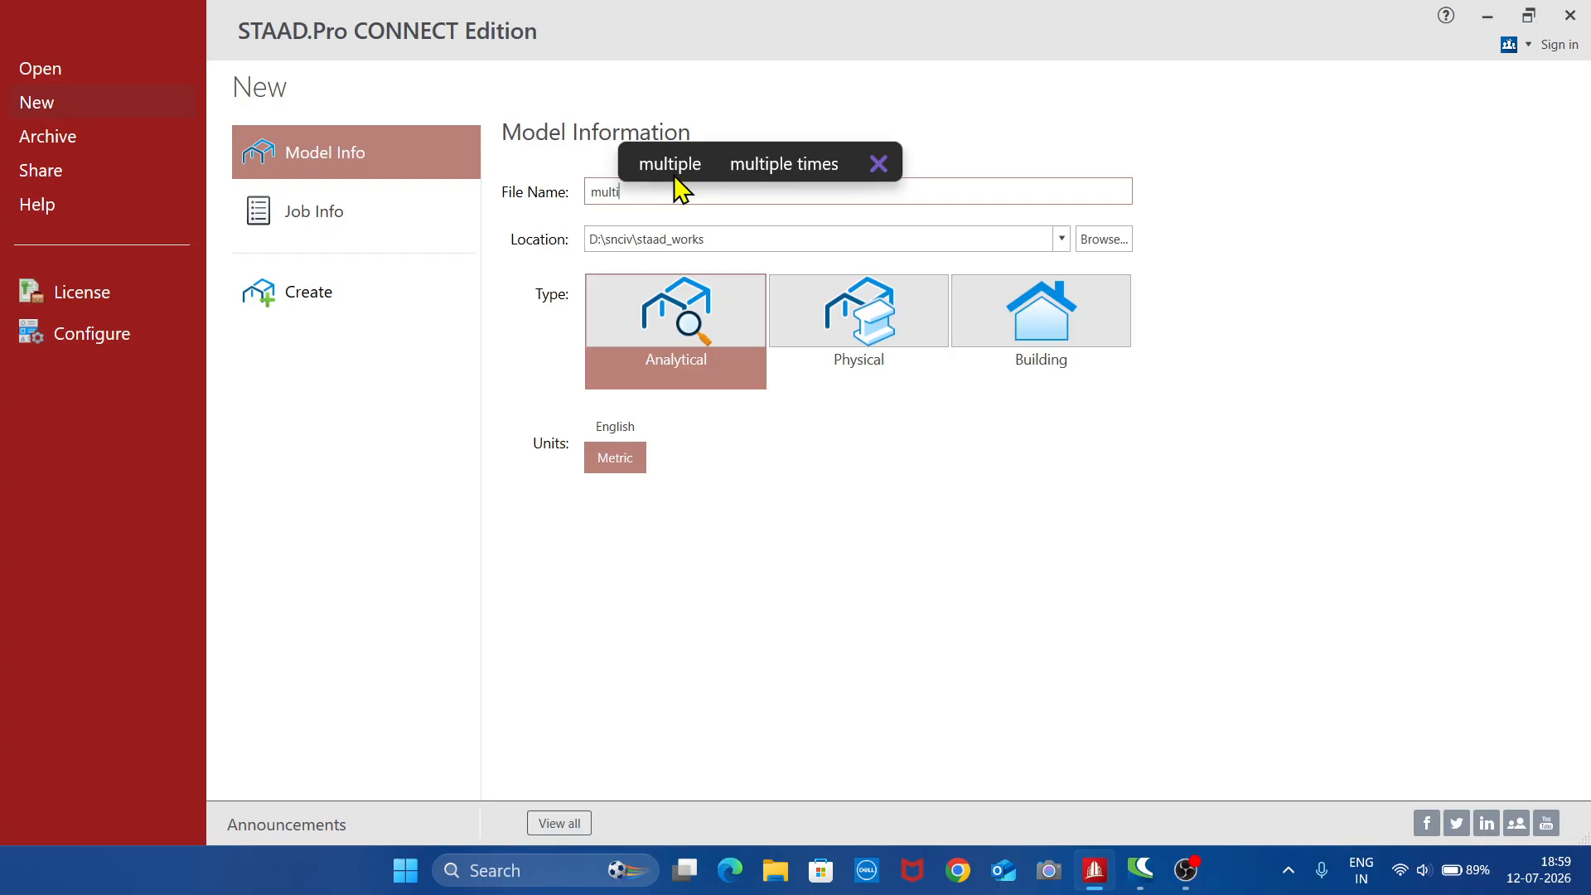
text(st)
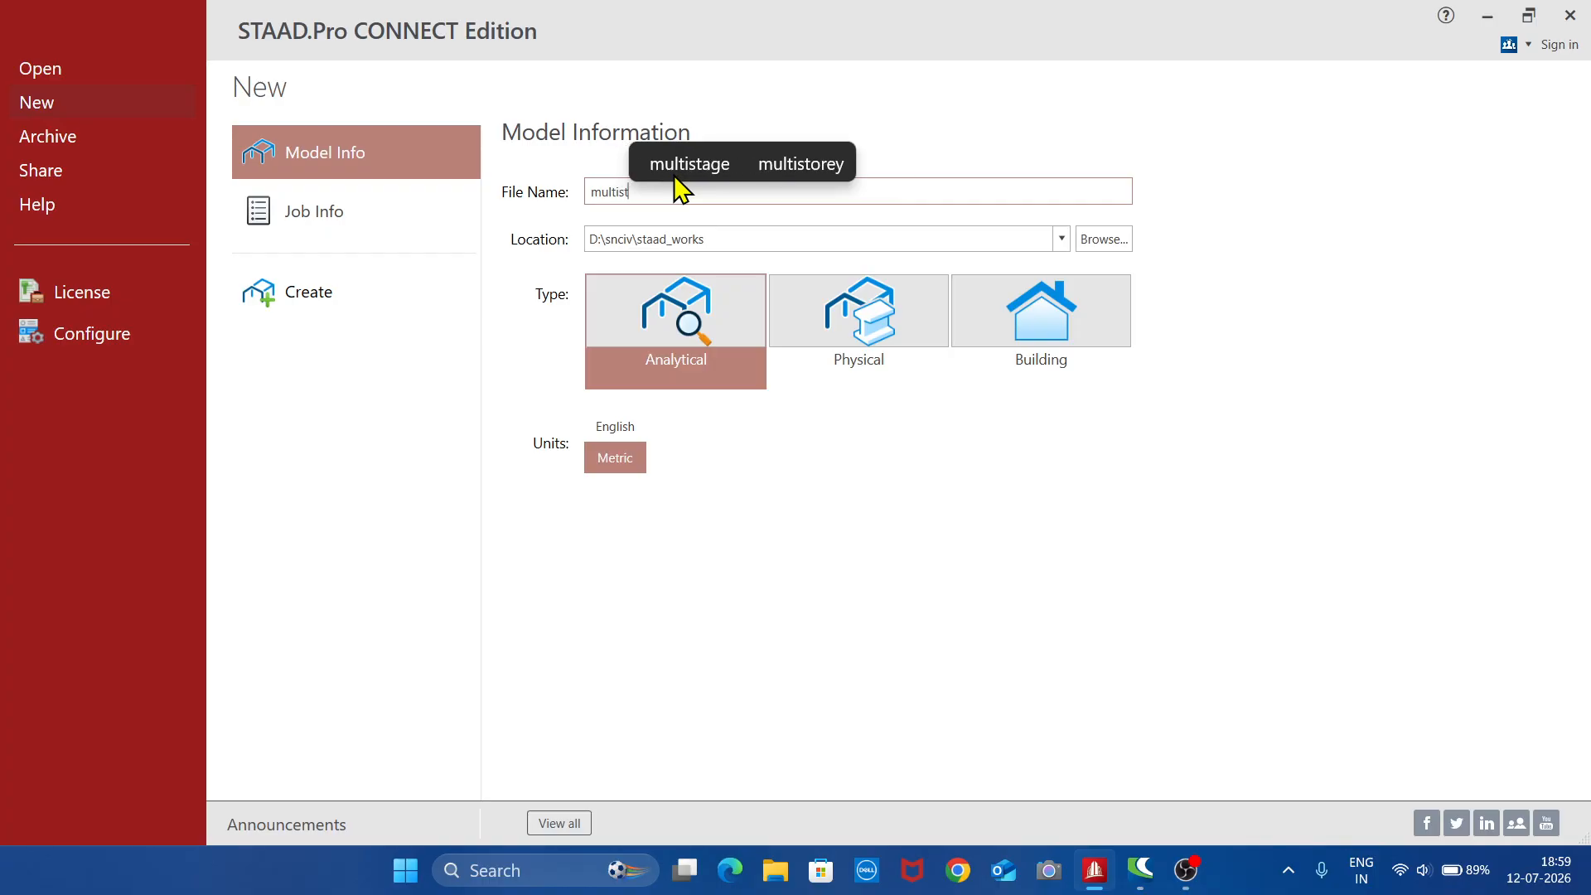
text(ori)
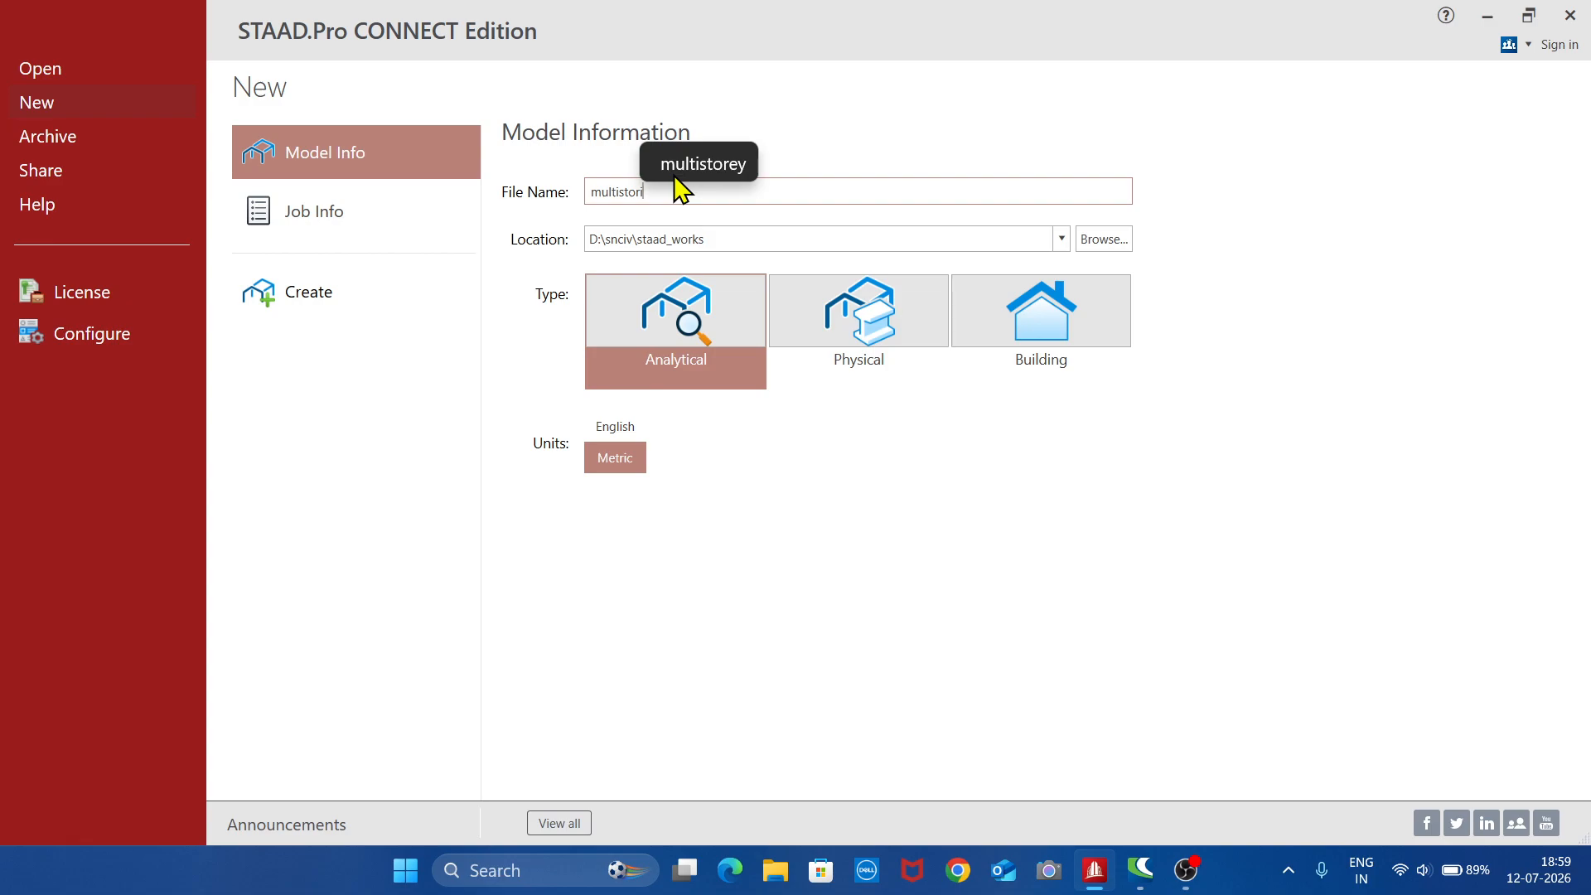
text(edframe1)
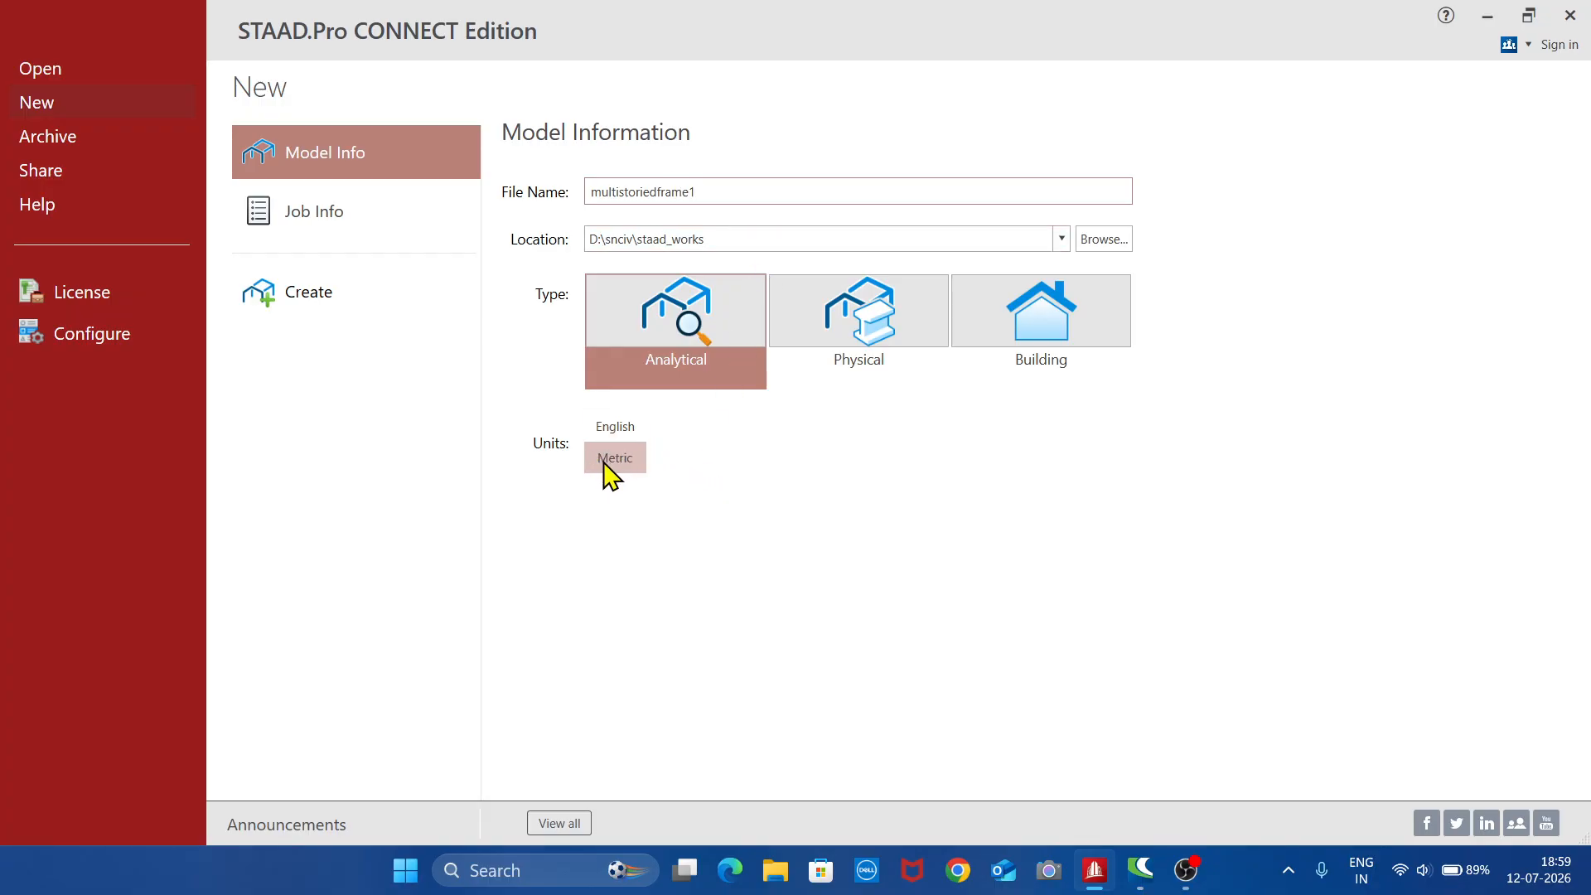
click(313, 306)
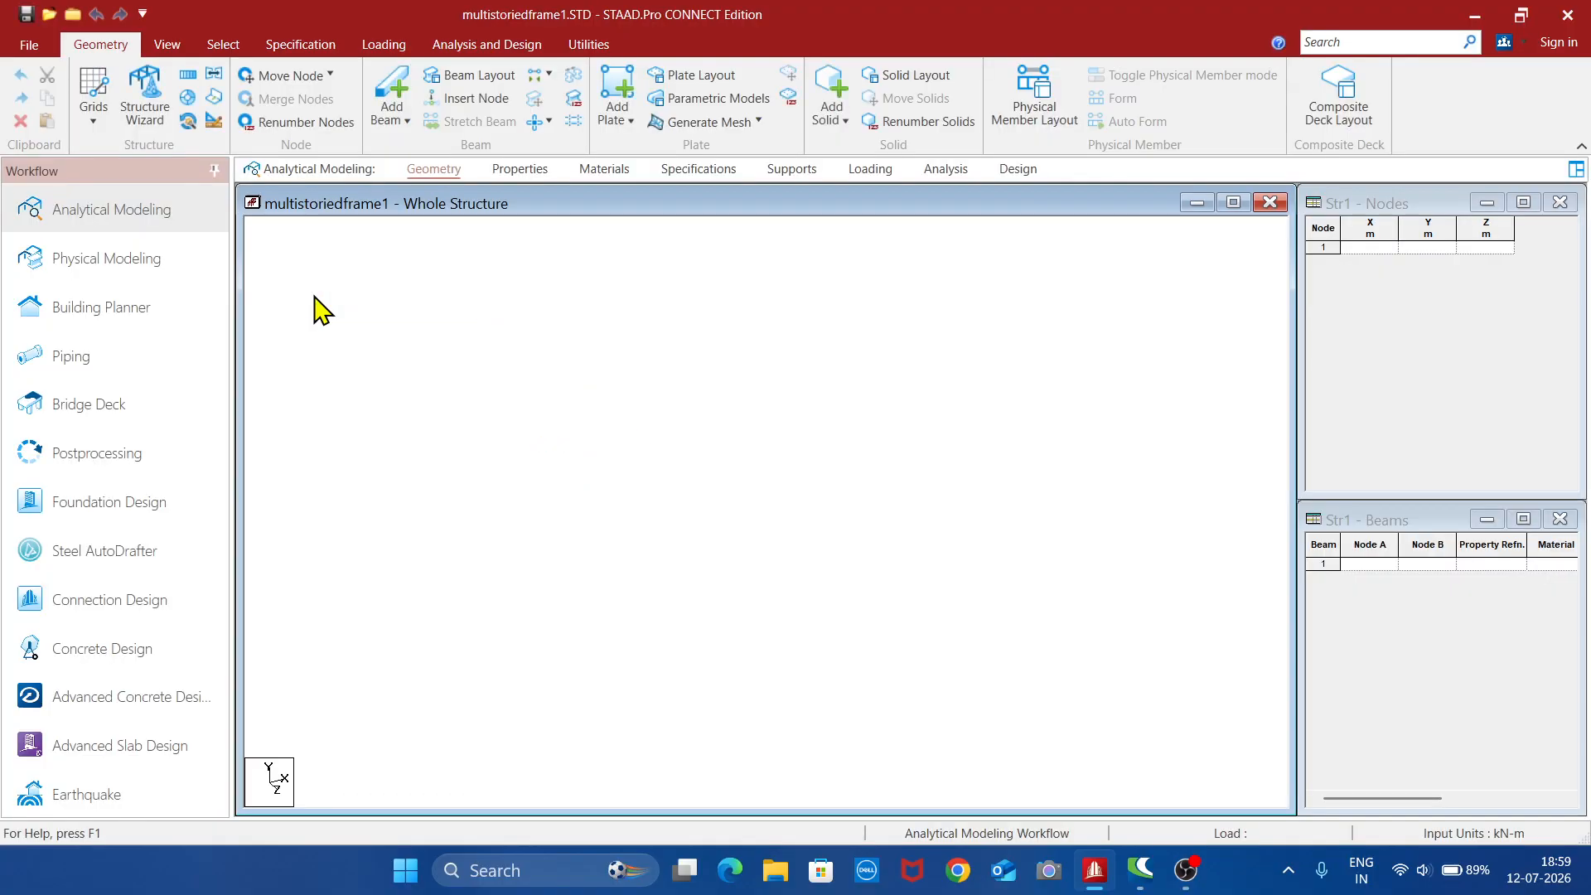
- Launch the Structure Wizard and start a Bay Frame prototype from the Frame Models type
click(149, 109)
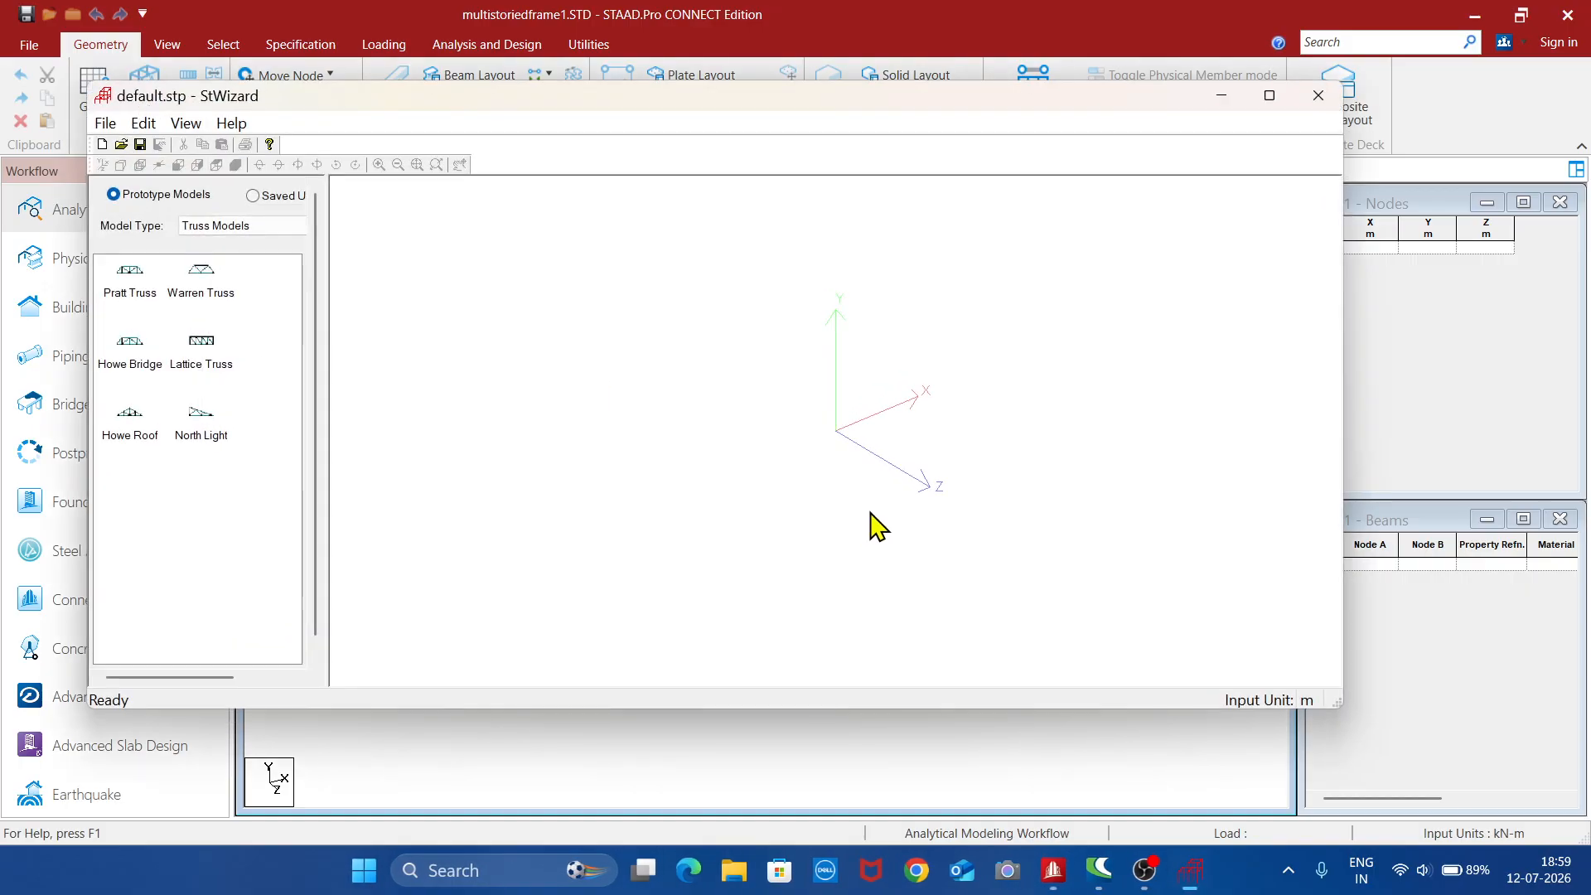
click(297, 227)
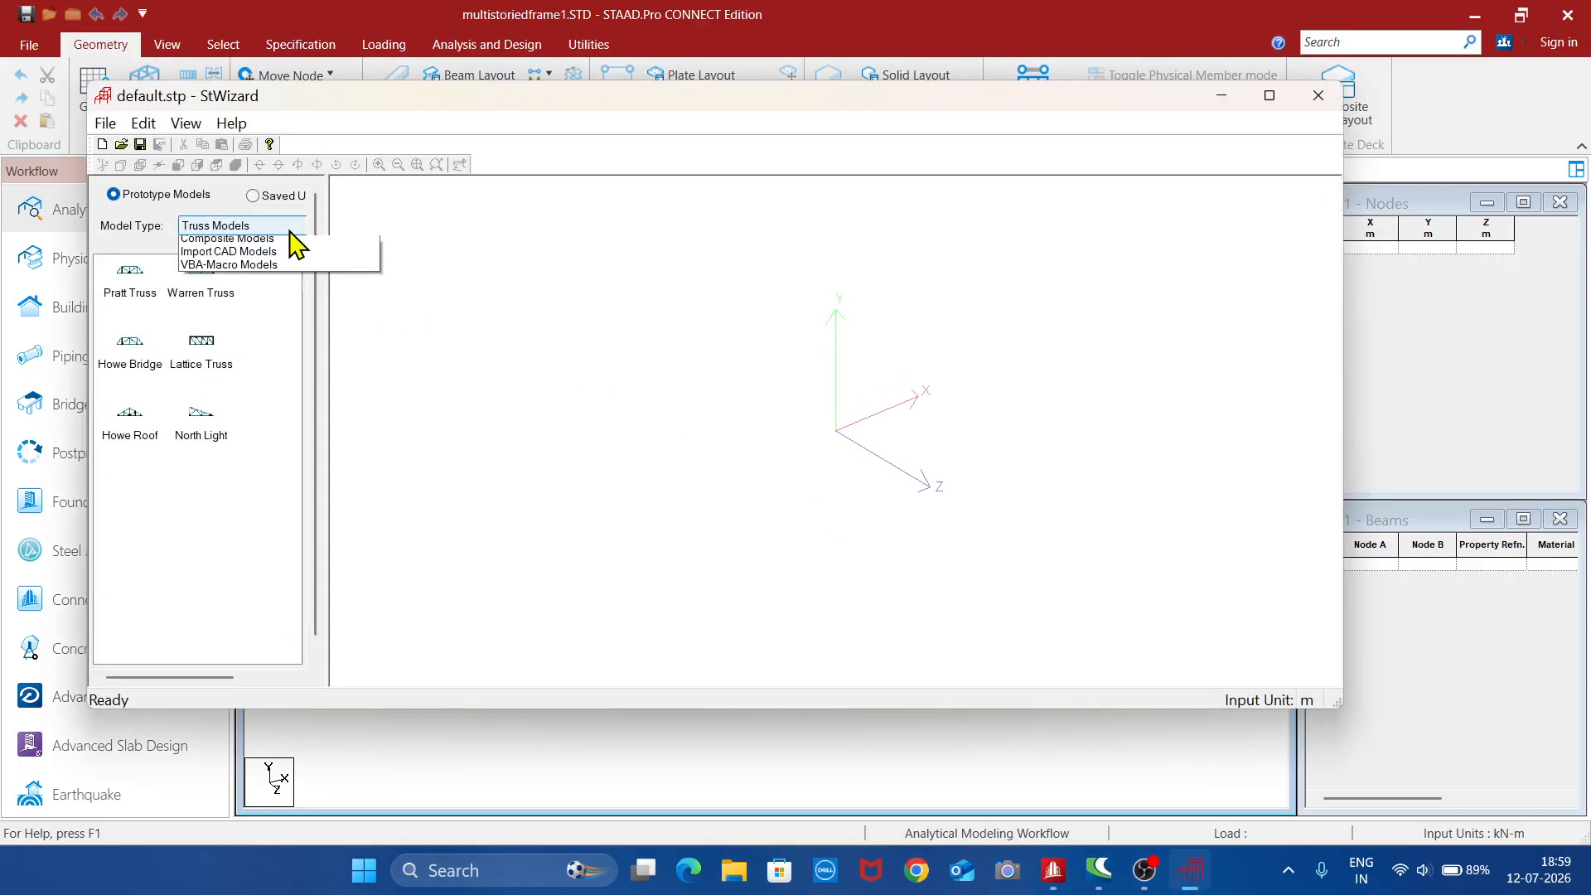
click(240, 257)
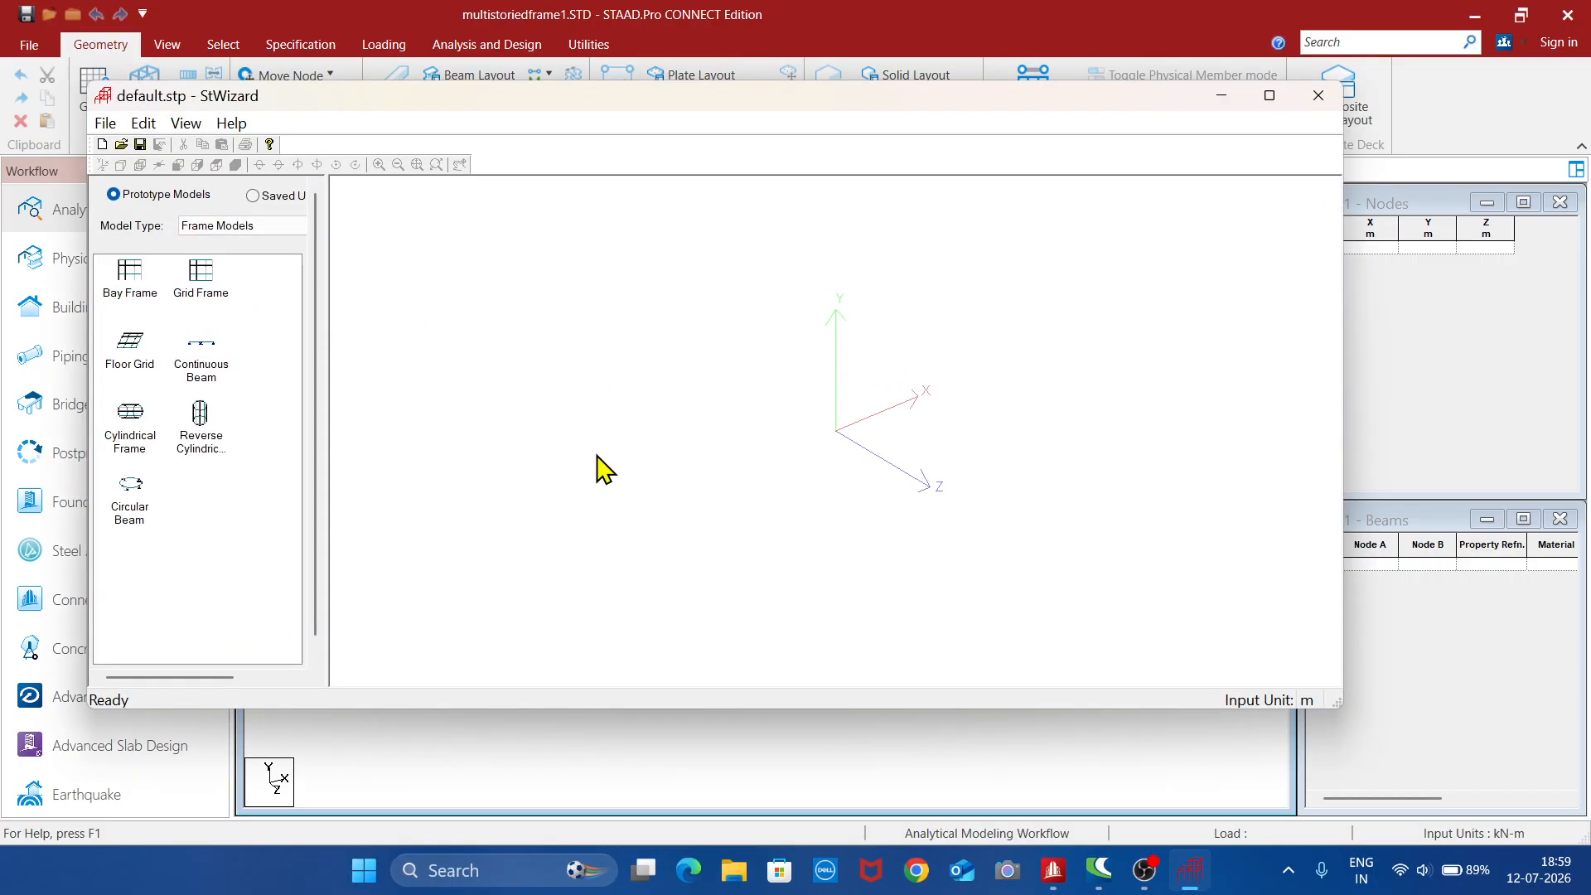
click(126, 282)
double_click(126, 282)
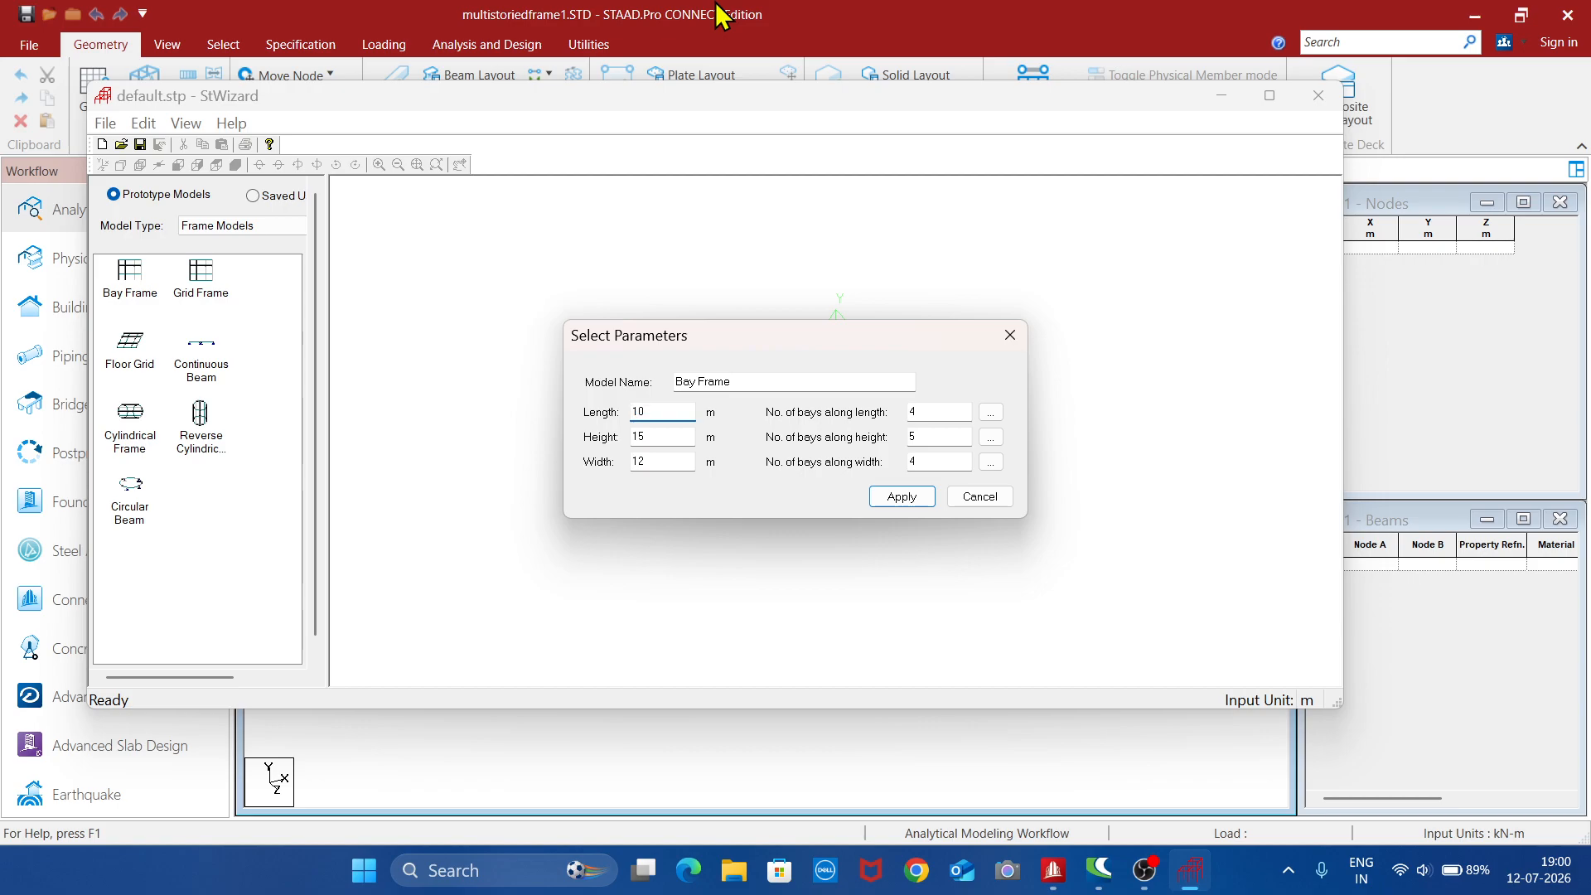
- Set the bay frame to length 10 m, height 11 m and width 0, with 3 bays along length, 4 along height and 0 along width
key(Tab)
key(Tab)
key(Tab)
key(Tab)
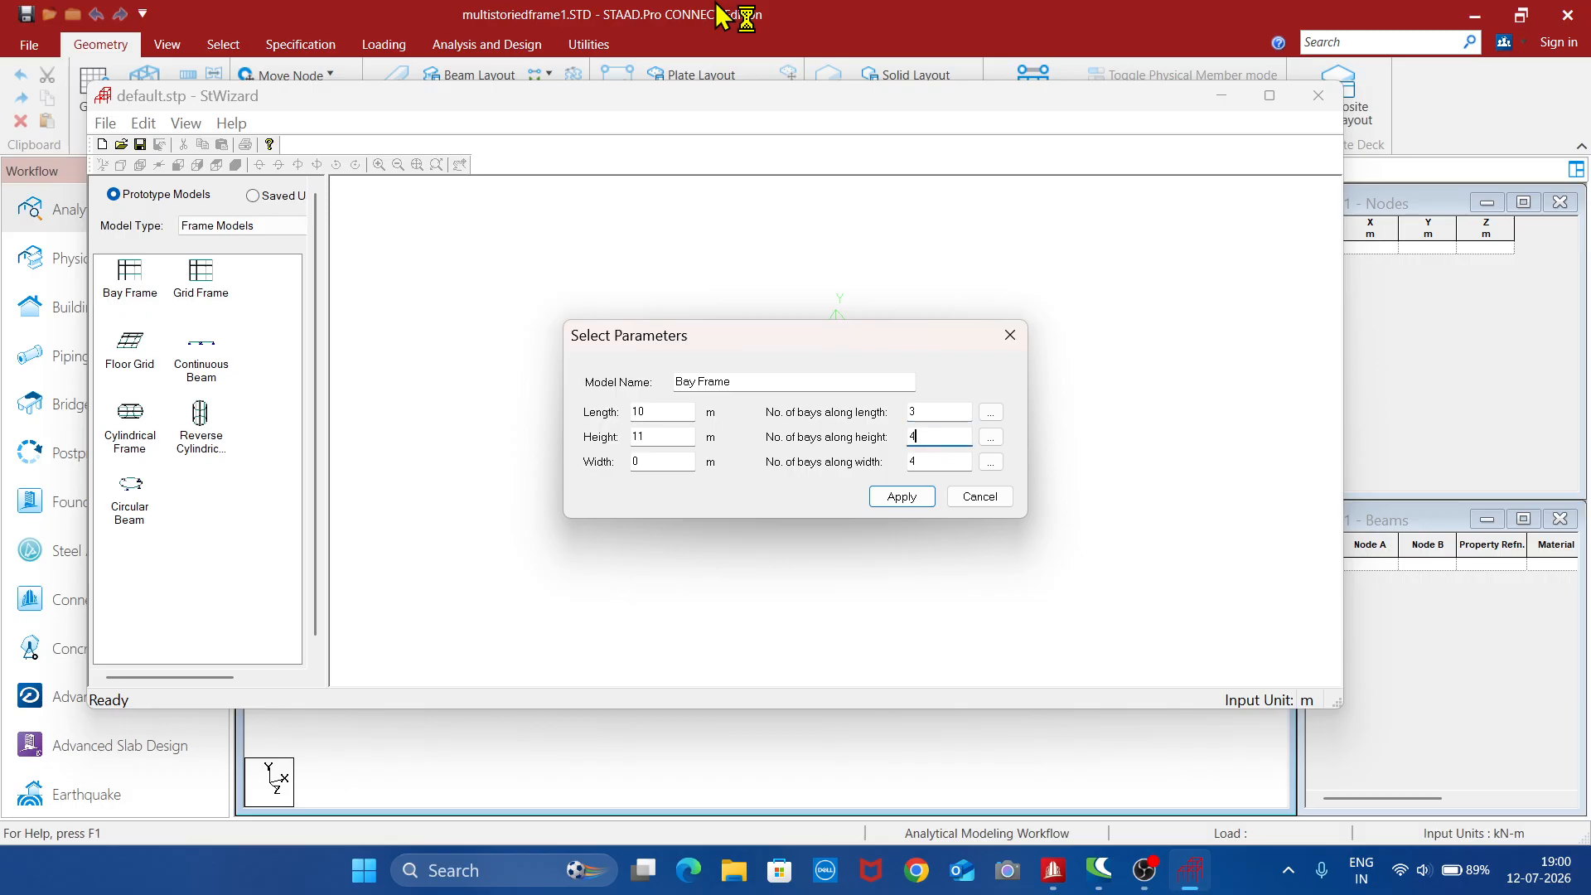
key(Tab)
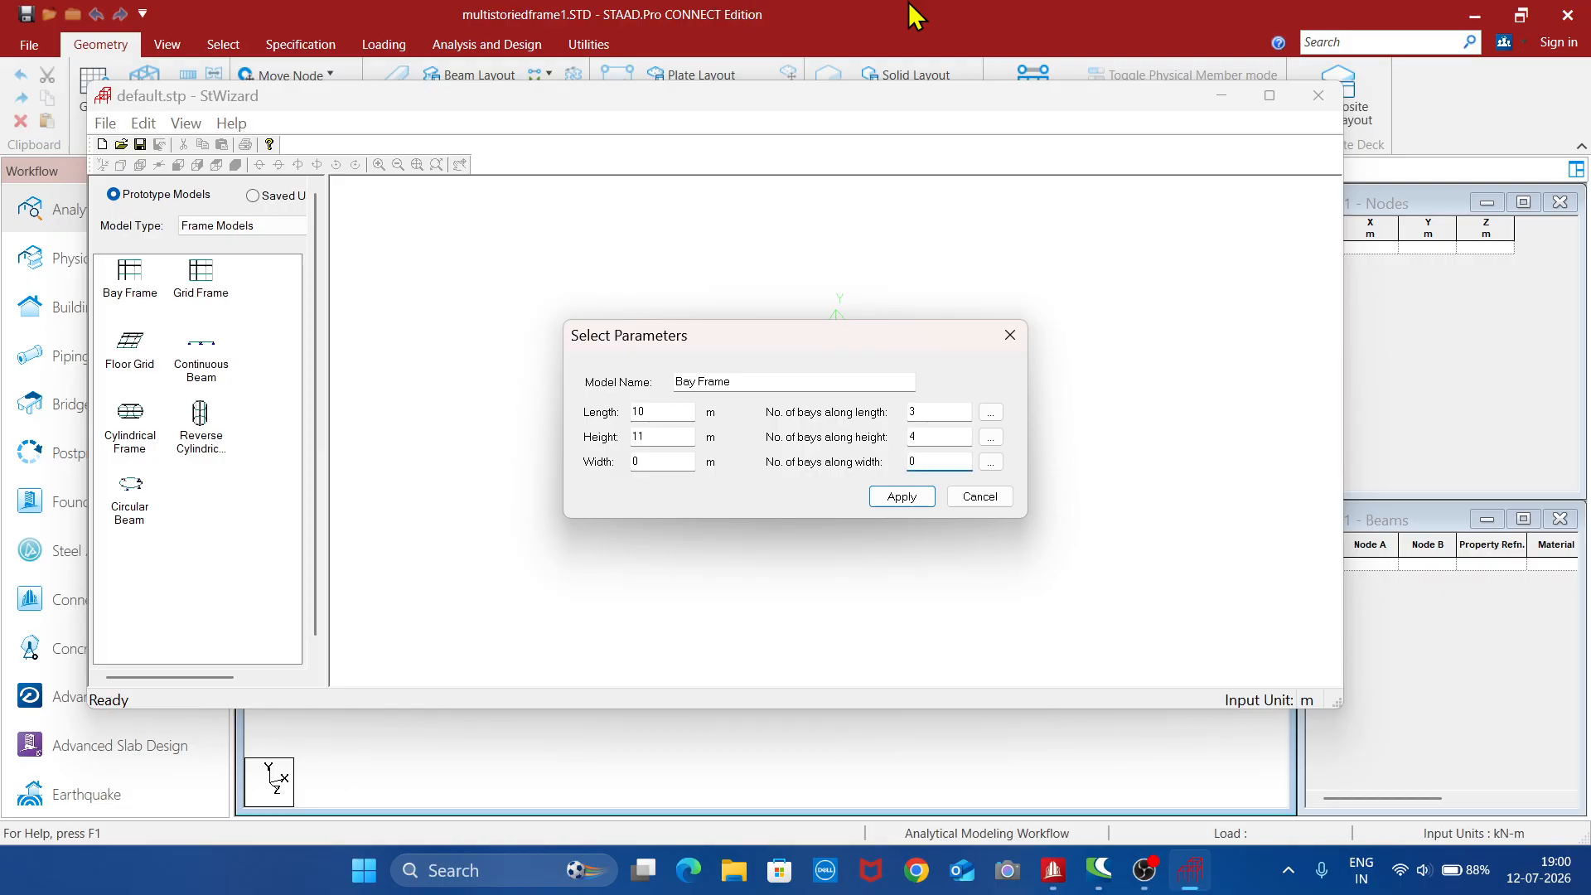
- Set the individual bay spacings along the frame's length to 4, 3 and 3 m
click(991, 413)
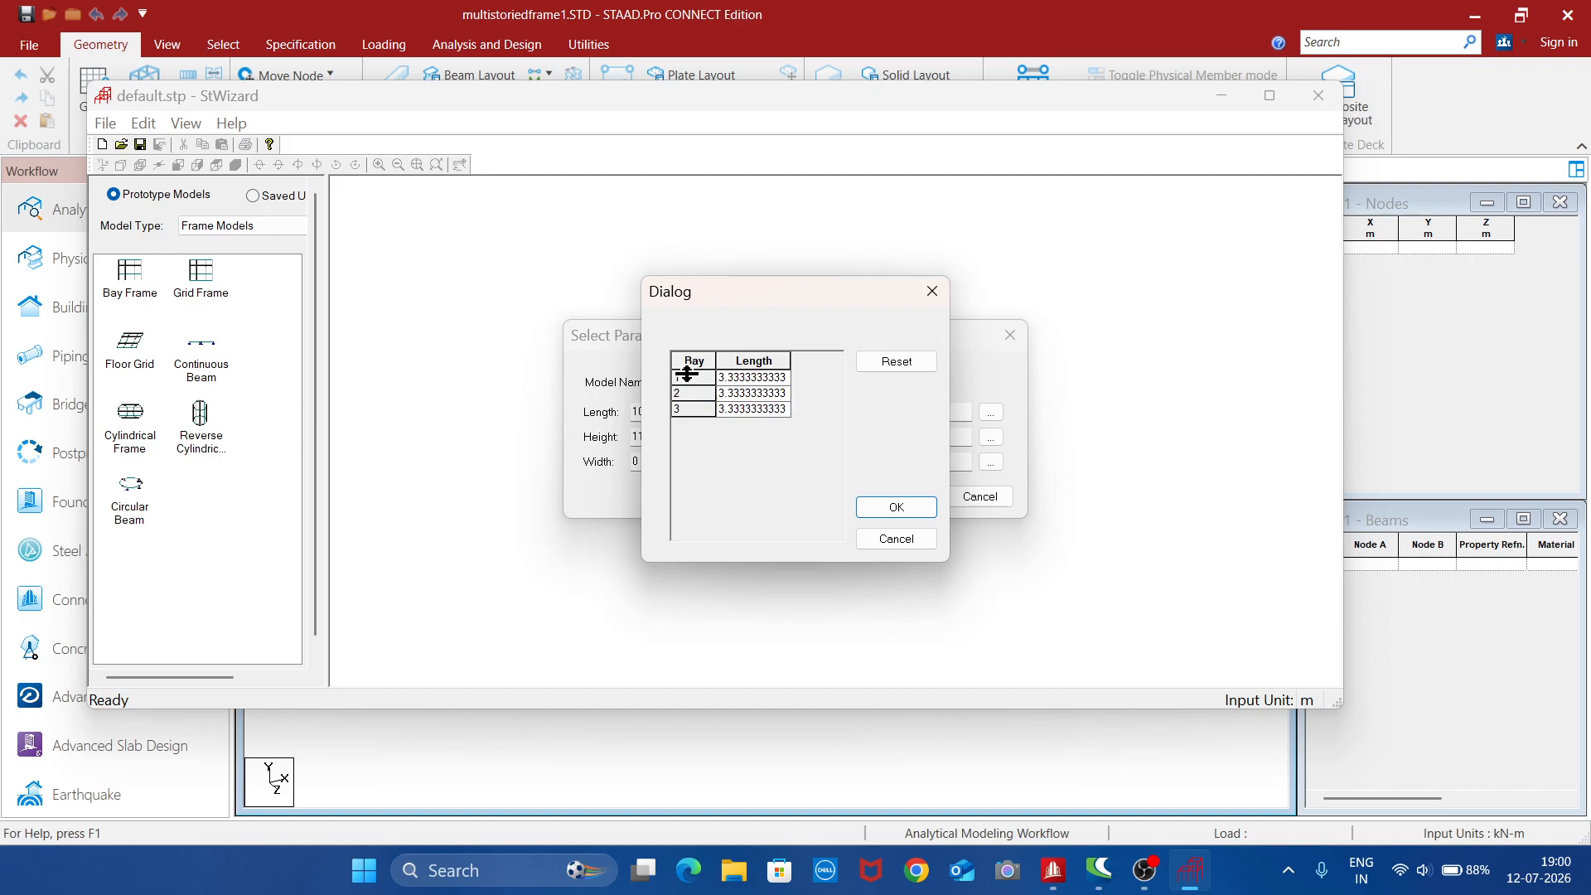
drag(688, 385, 689, 380)
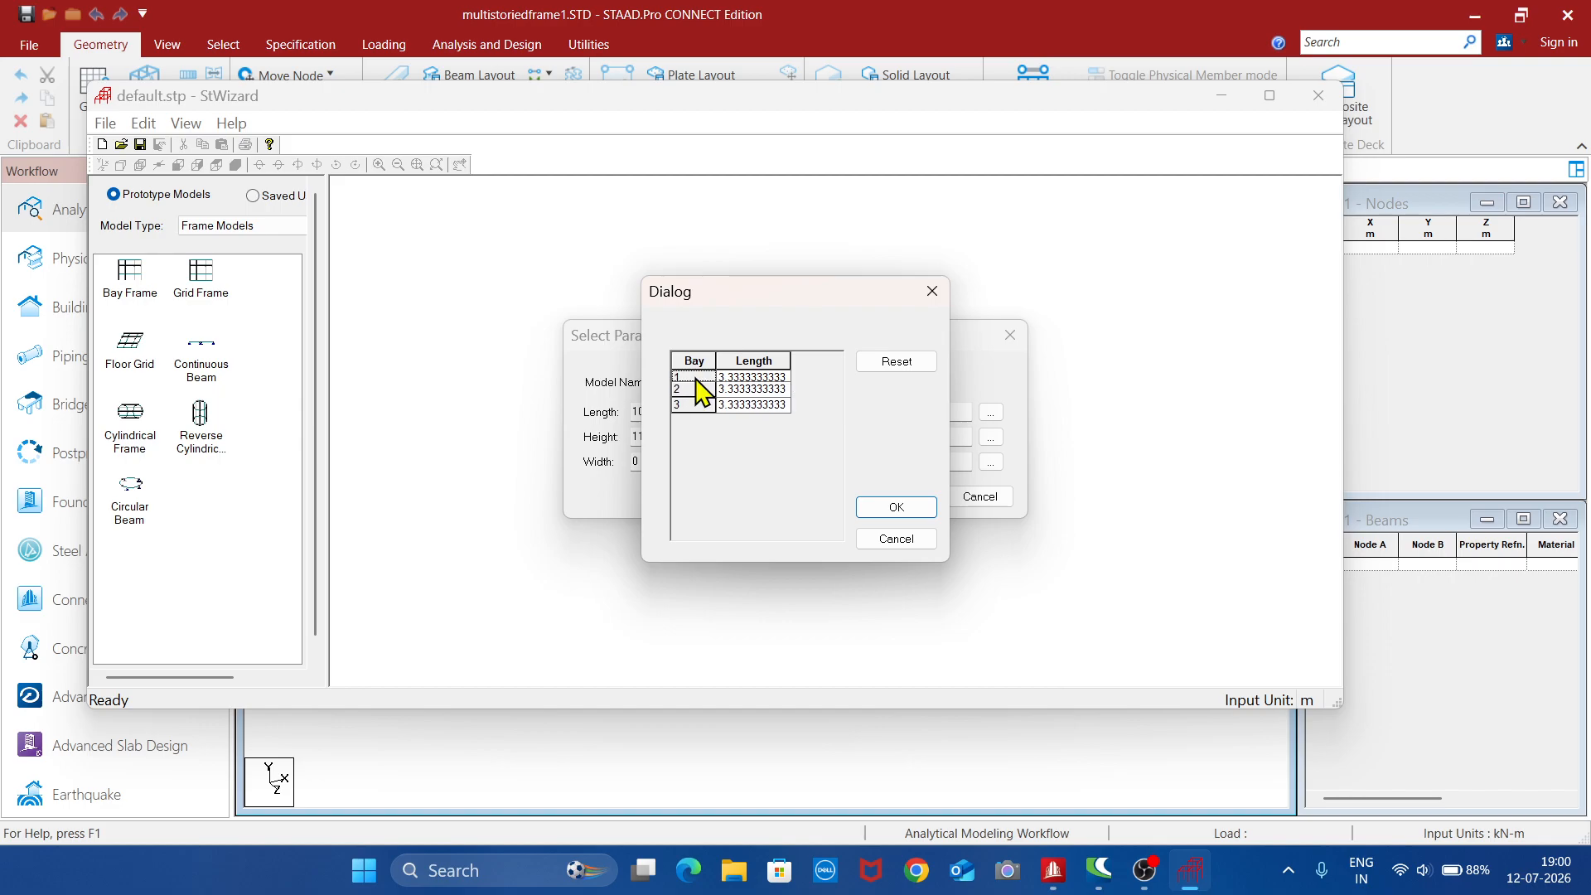
key(Right)
text(4)
key(Down)
text(3)
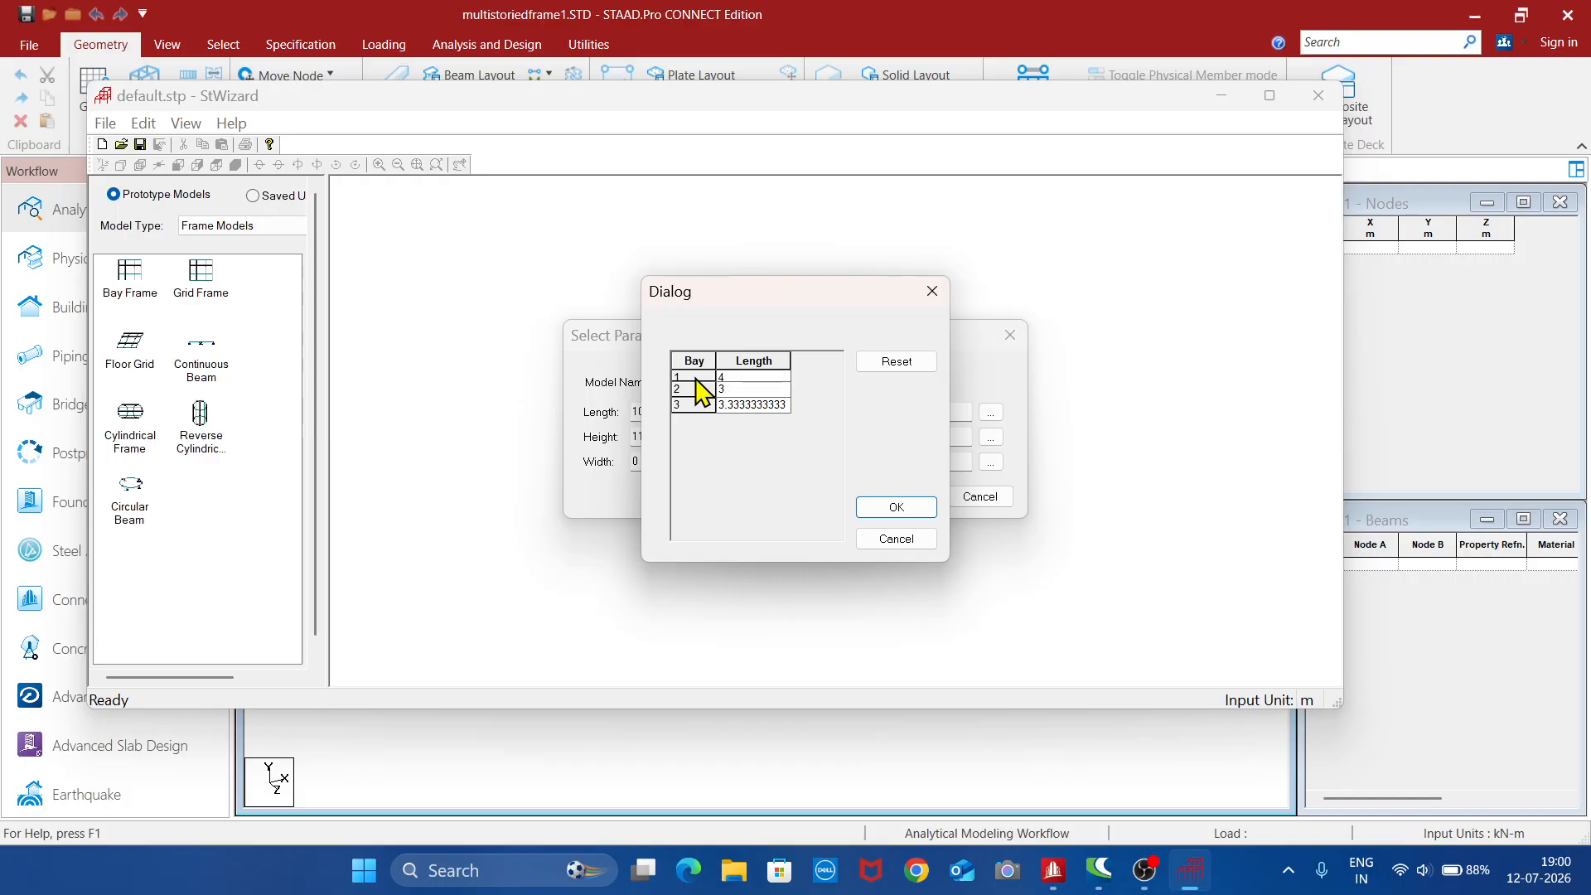
key(Down)
text(3)
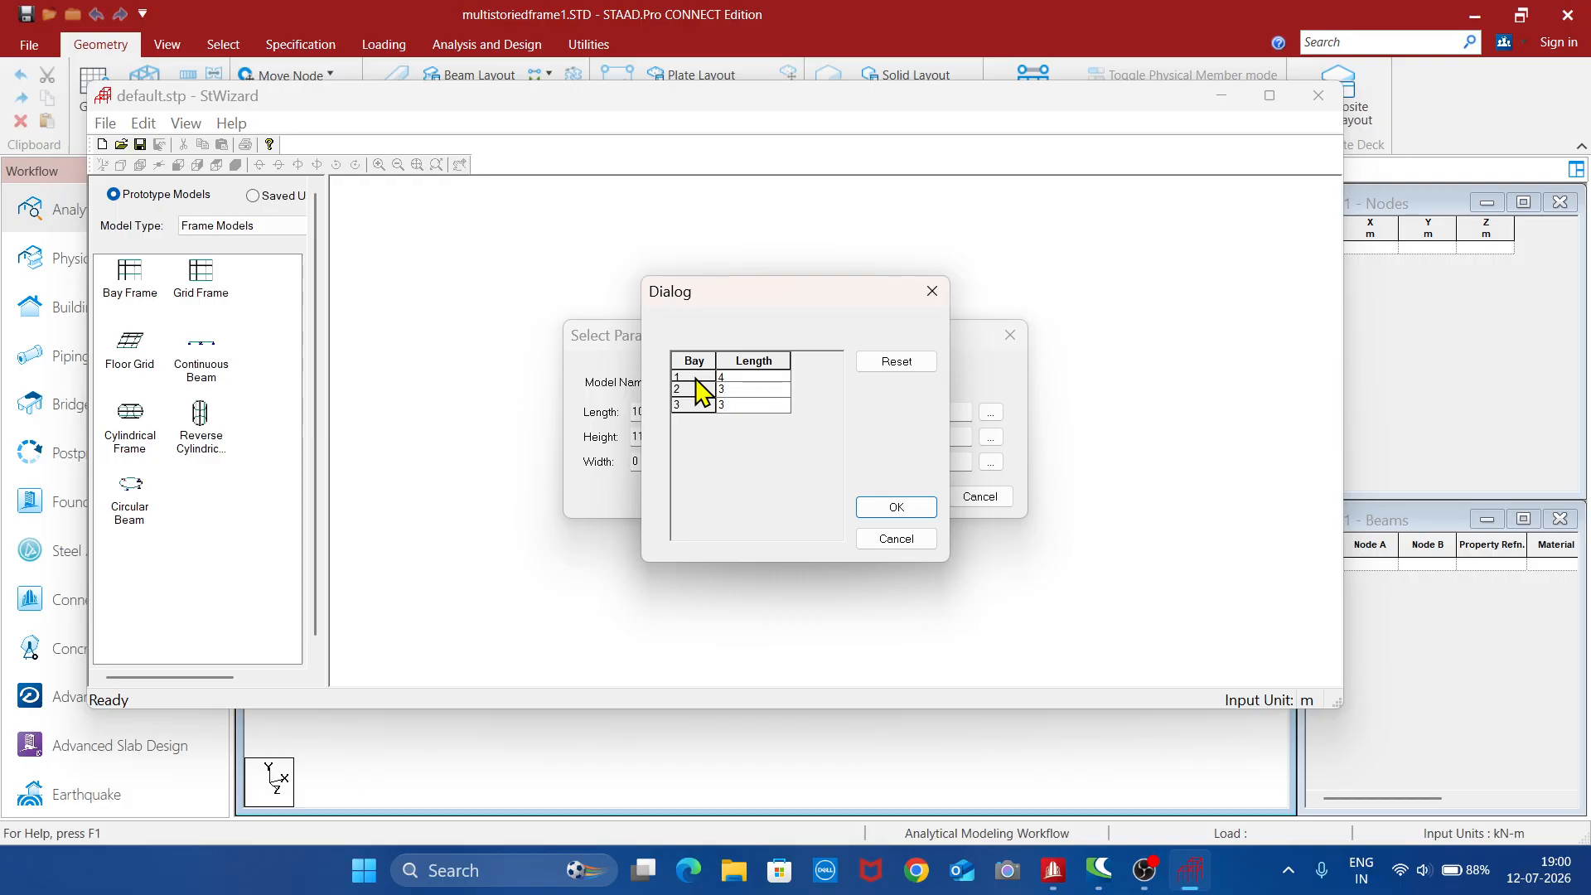
click(882, 508)
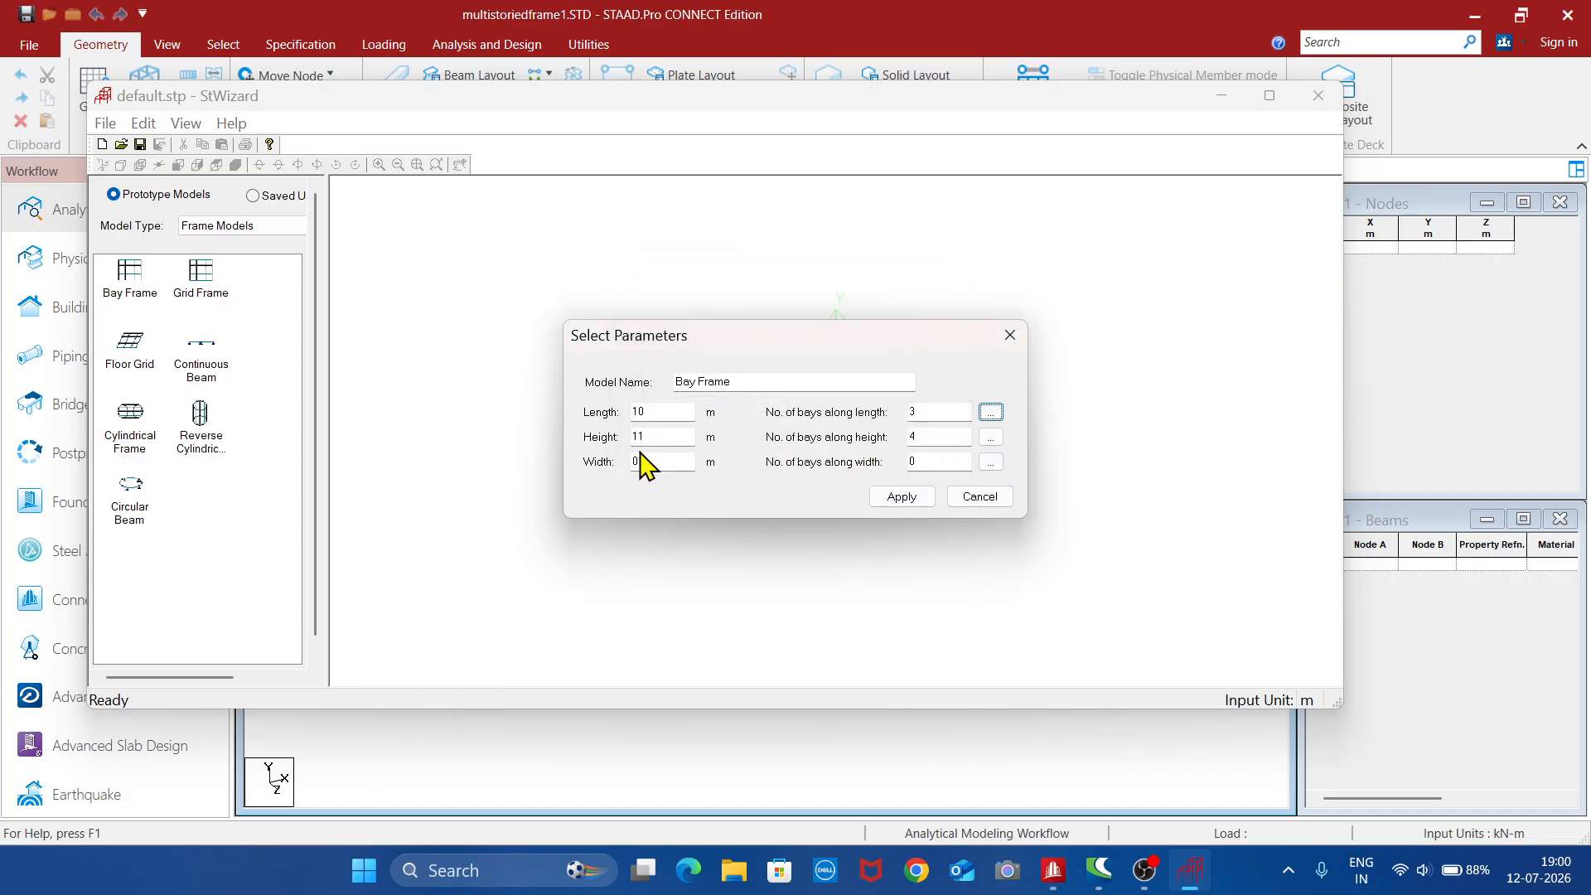
- Set the four bay heights to 2, 3, 3 and 3 m and generate the bay frame
click(992, 438)
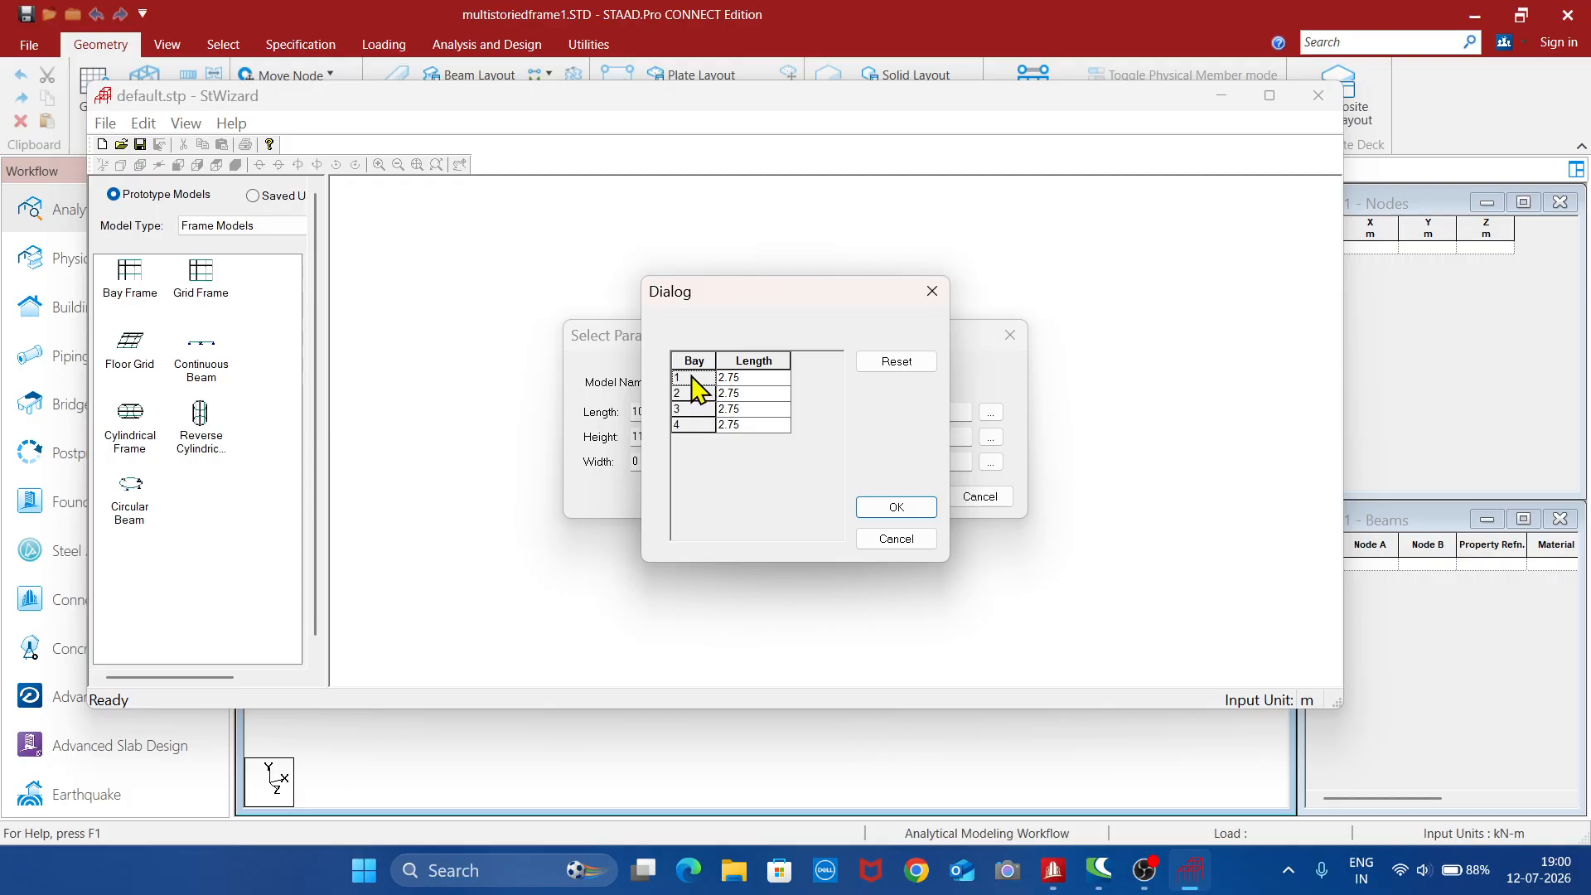
key(Tab)
text(2)
key(Down)
text(3)
key(Down)
text(3)
key(Down)
text(3)
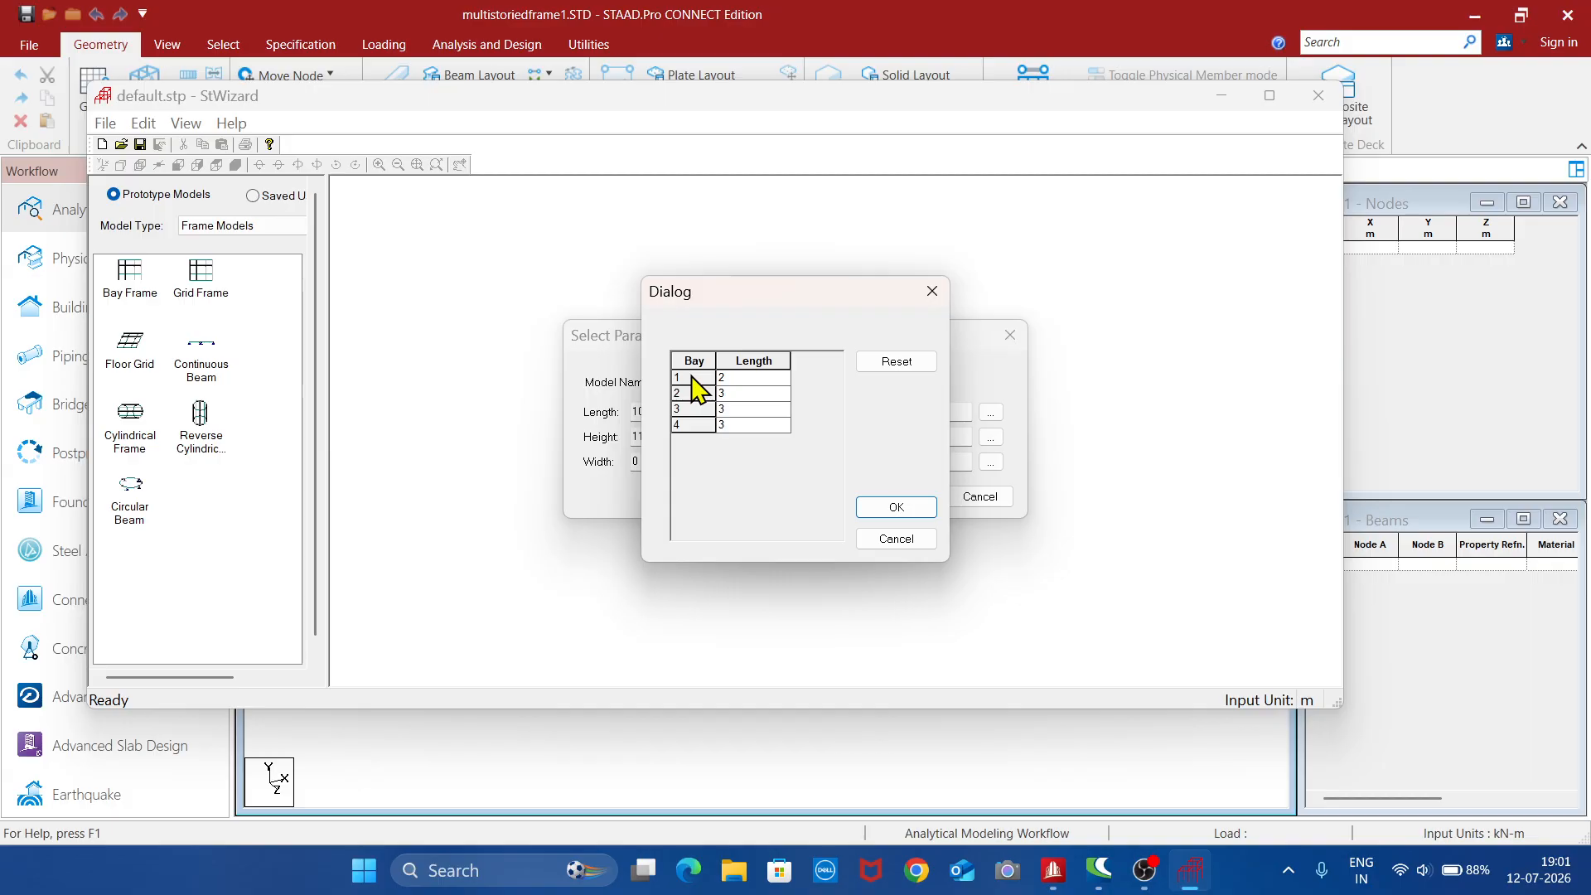
click(883, 506)
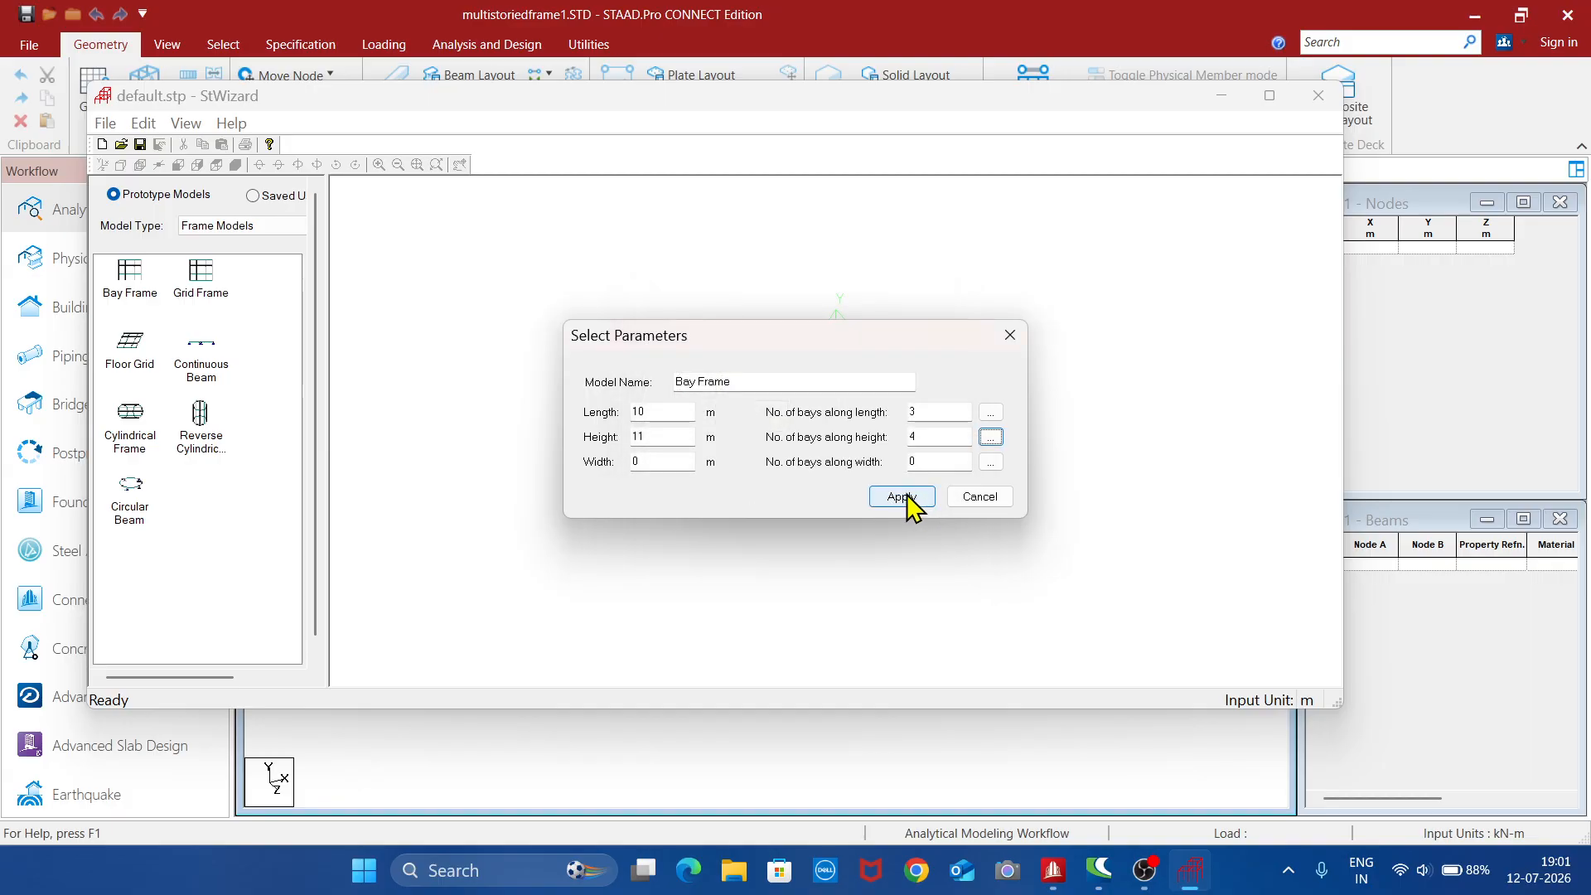
click(902, 496)
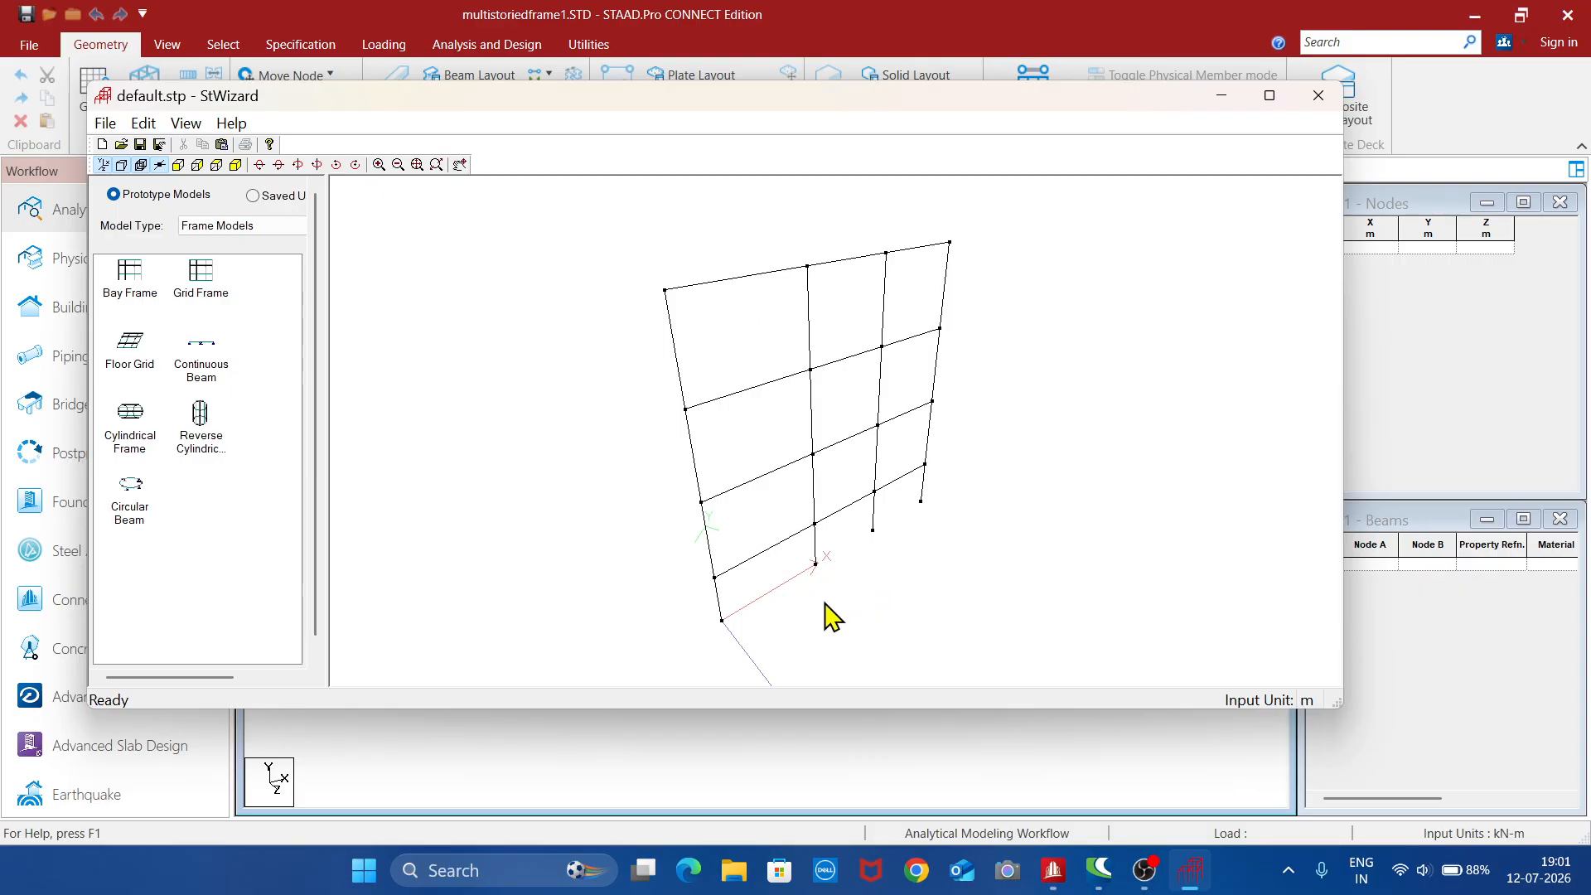
- Merge the bay frame into the STAAD.Pro model with an offset of X 0, Y 0, Z 0
click(105, 125)
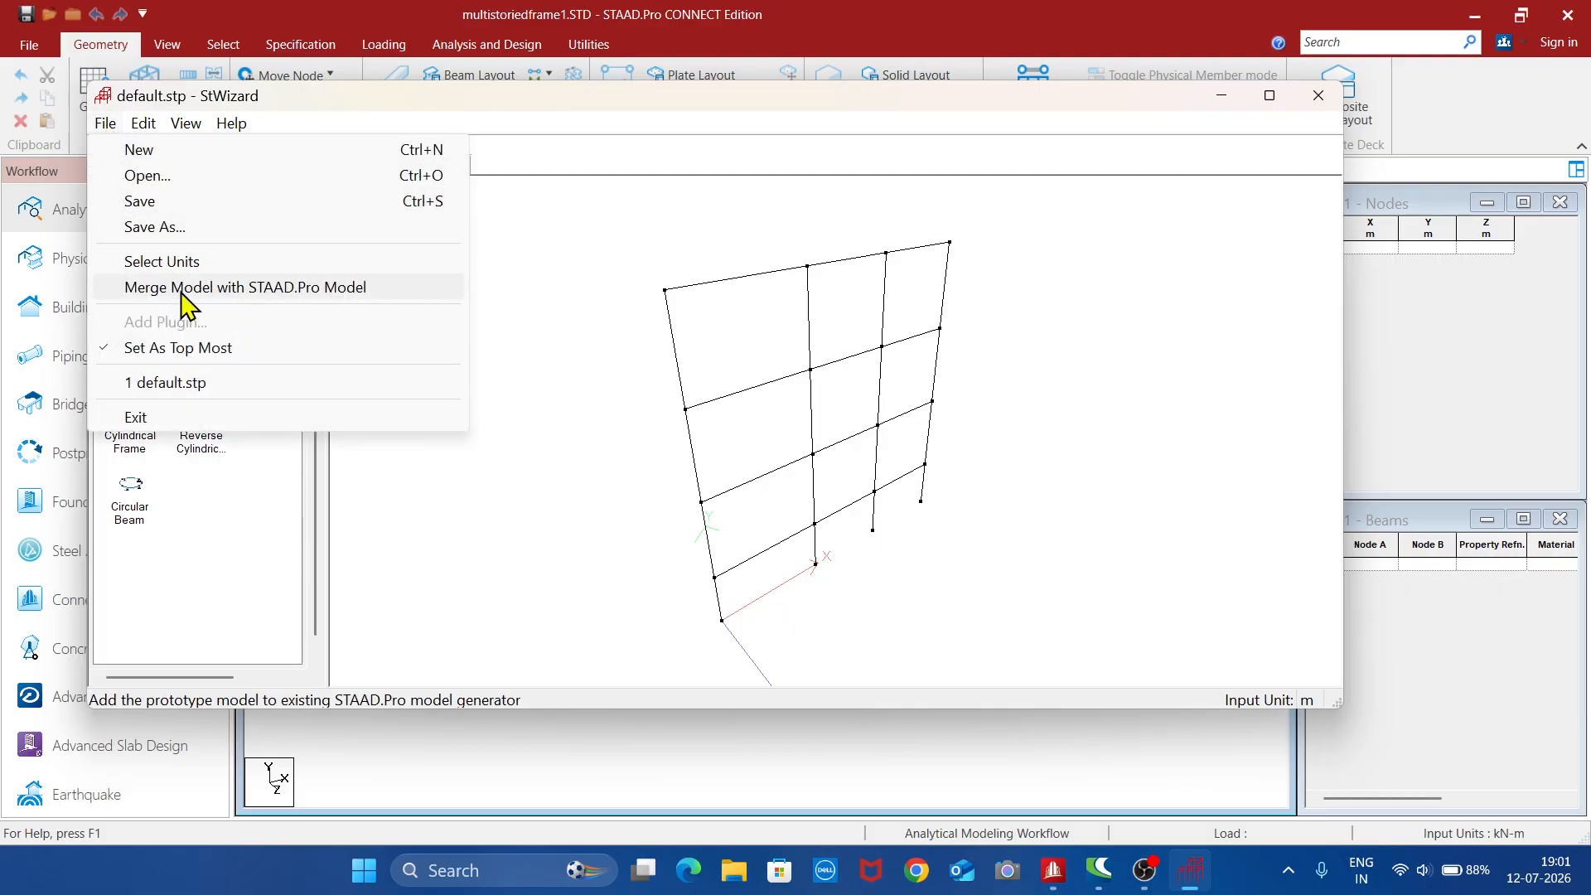
click(181, 290)
click(870, 490)
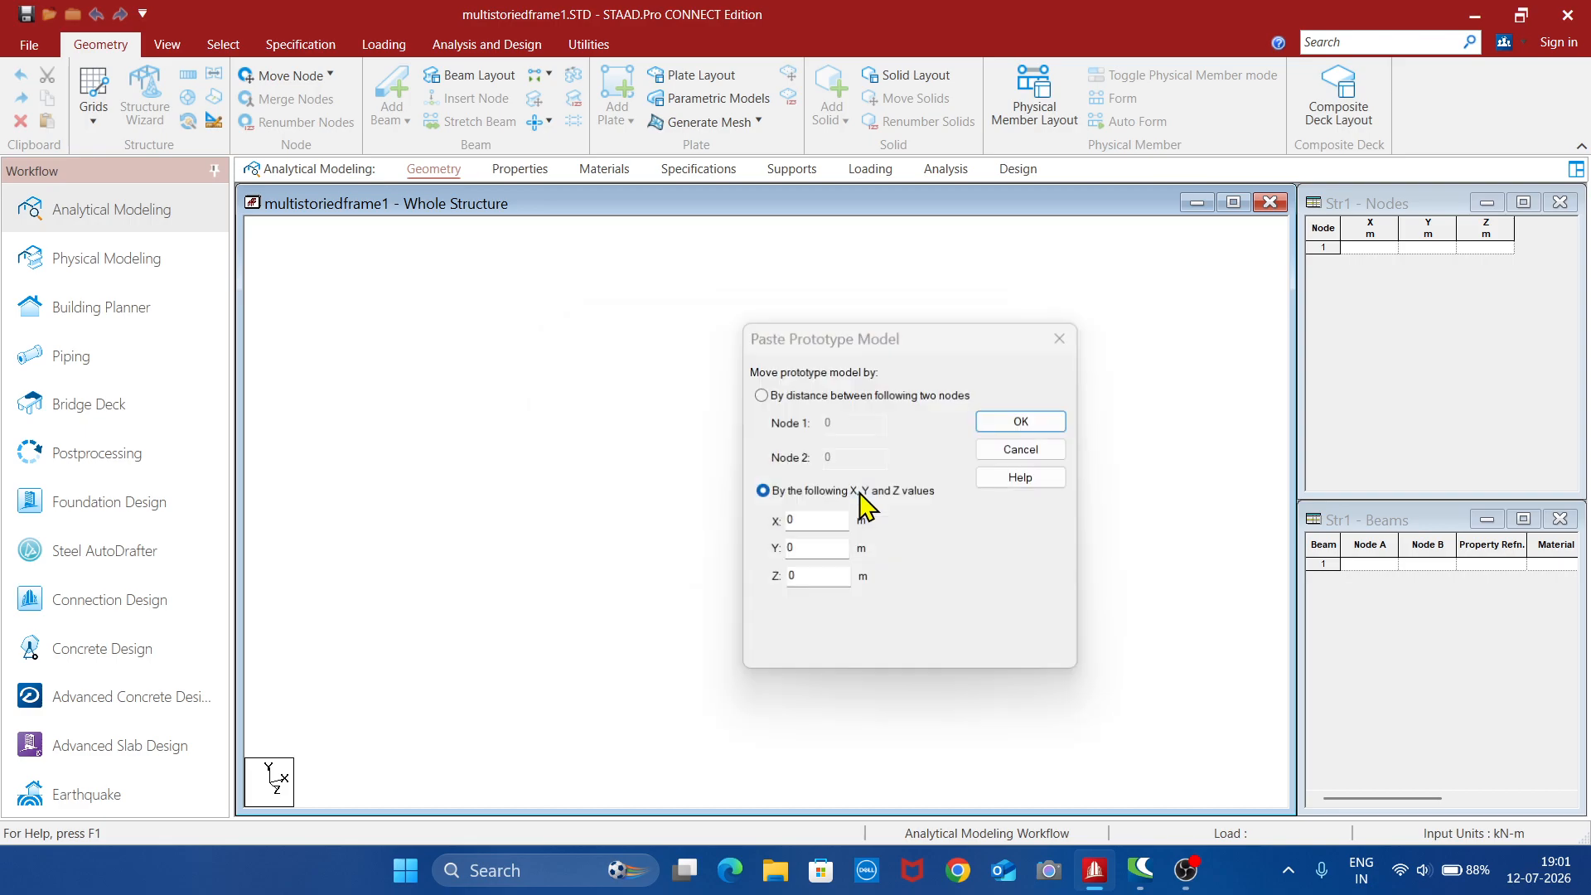
click(1022, 421)
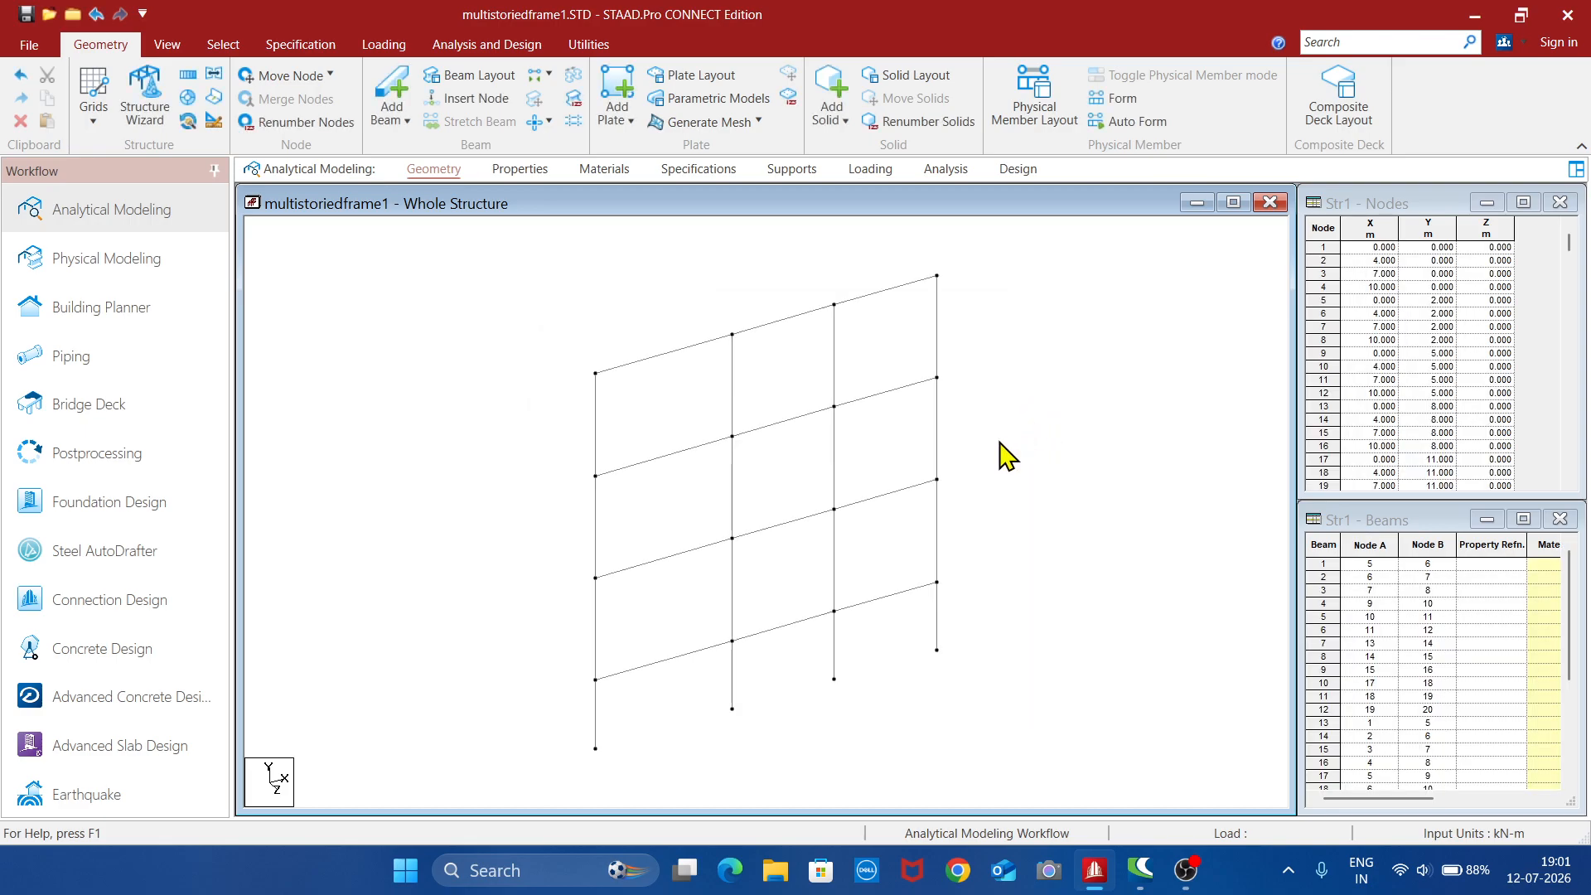
- Define a rectangular concrete section with YD 0.45 m and ZD 0.23 m in the member properties
click(168, 45)
click(428, 99)
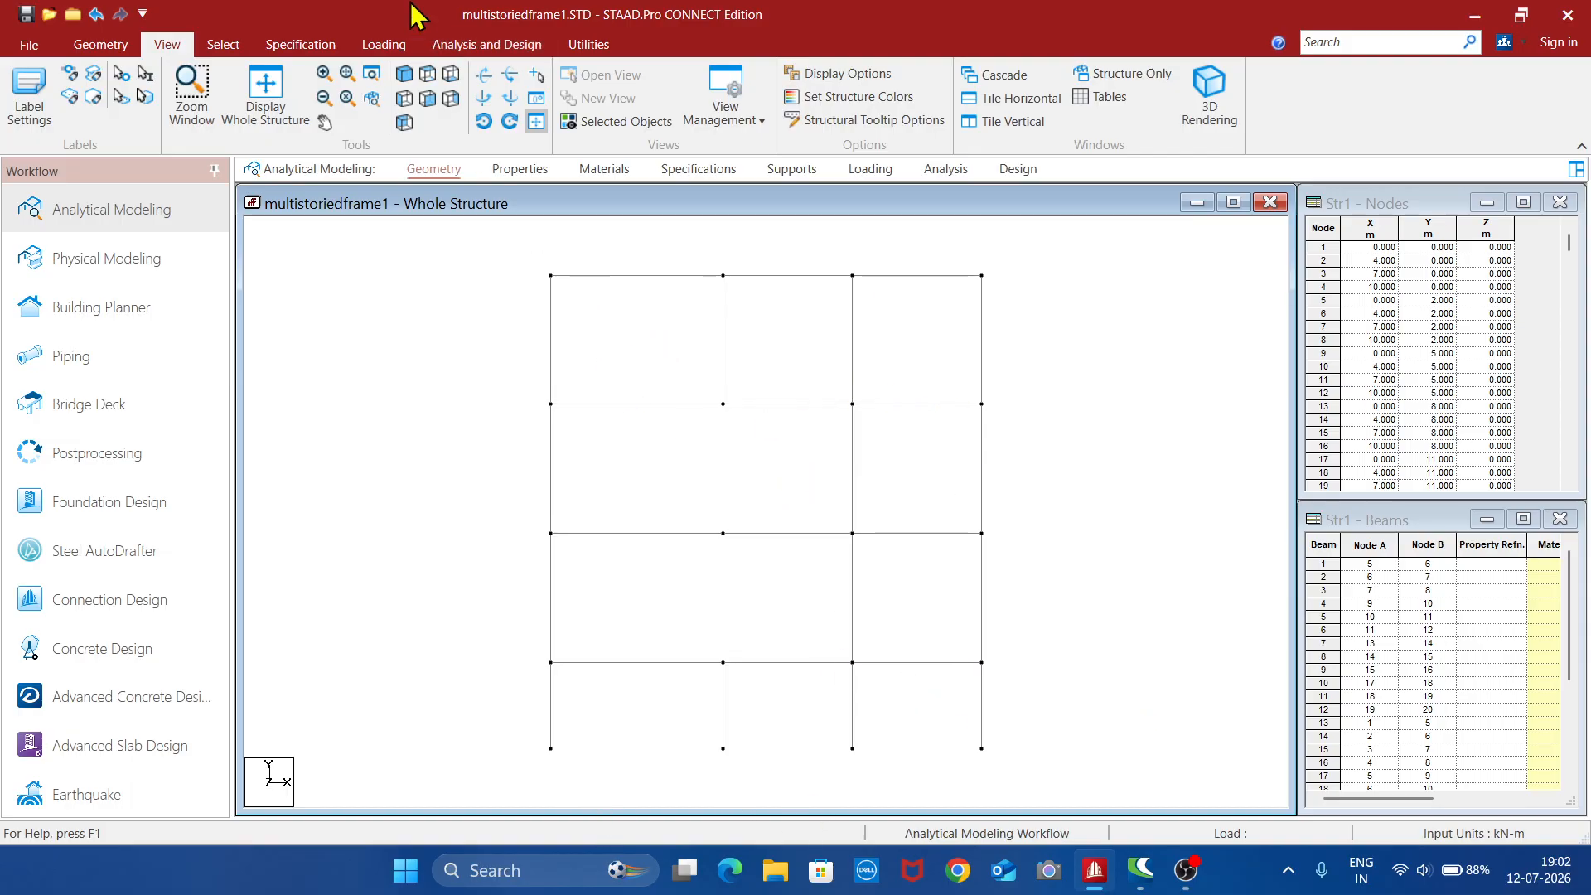
click(520, 169)
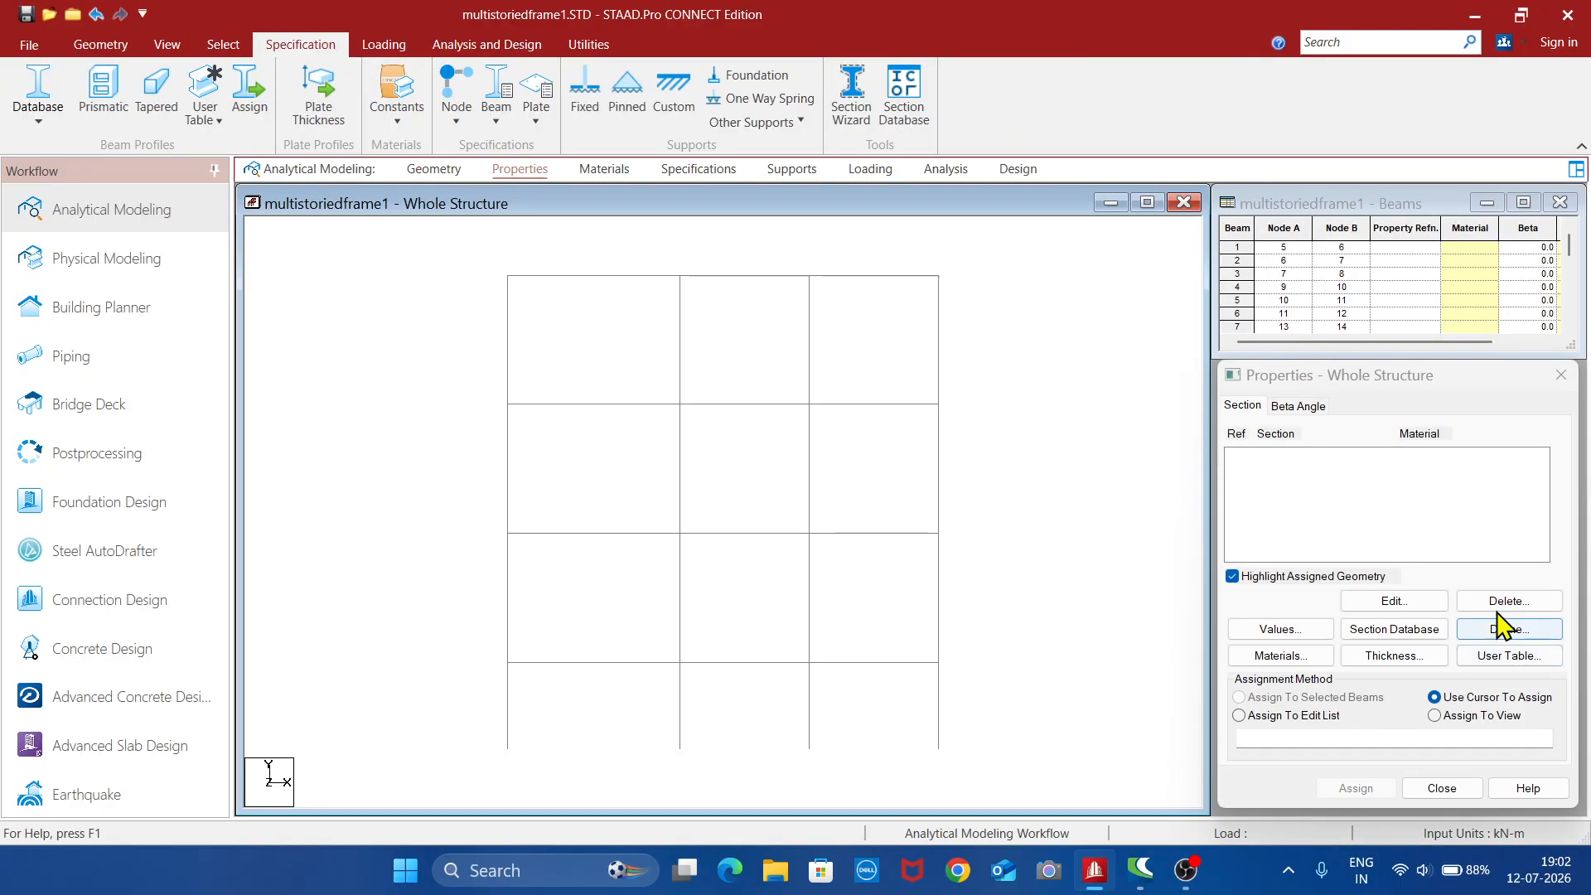
click(1506, 632)
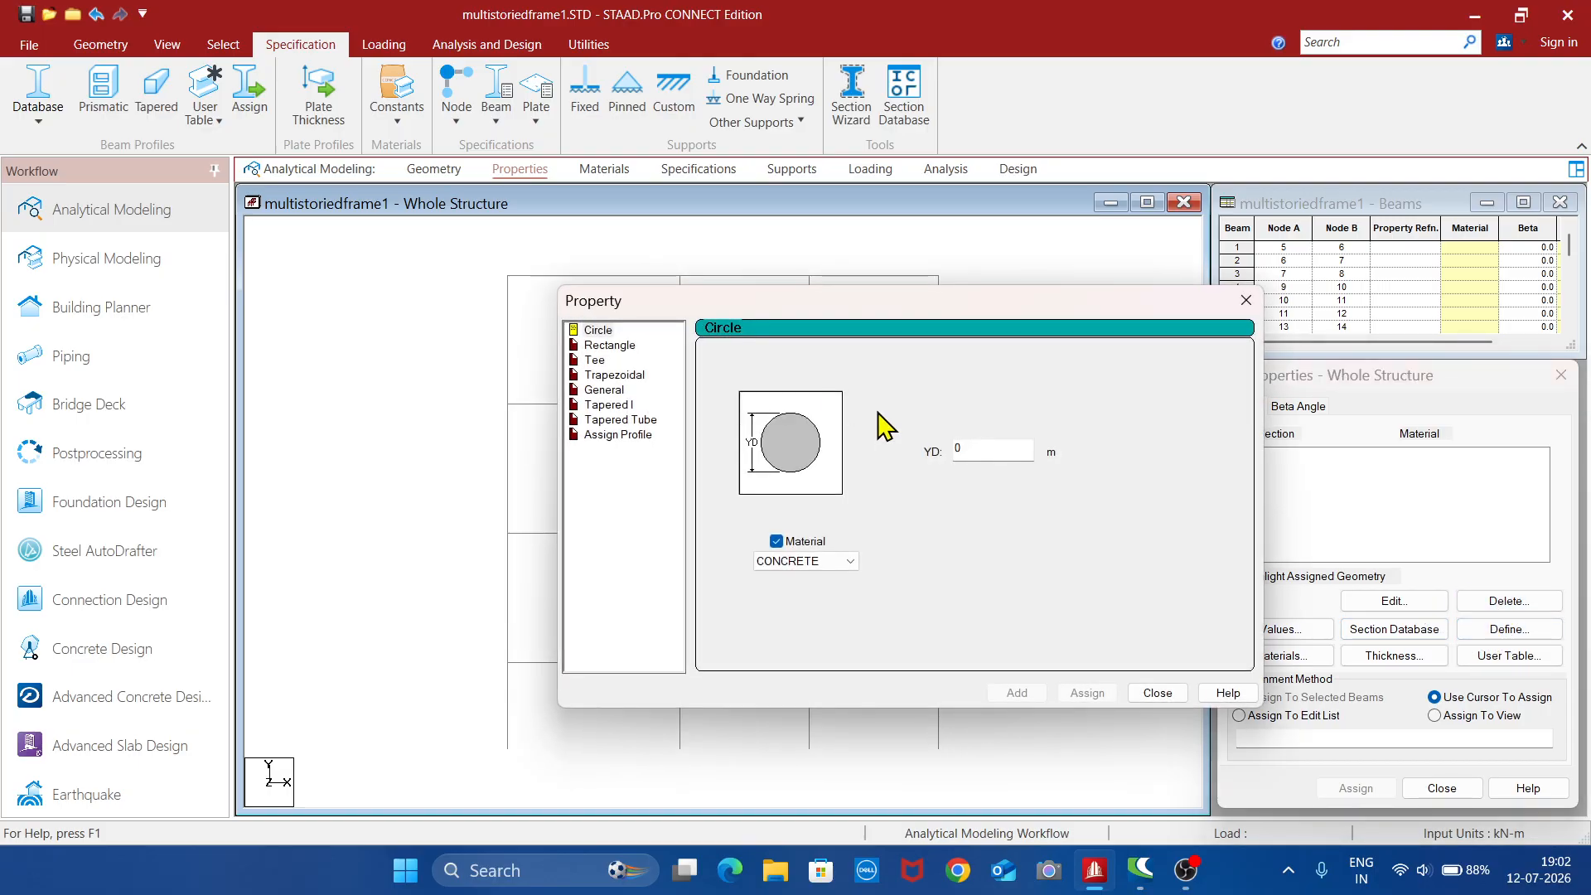
click(617, 345)
drag(836, 308, 933, 289)
click(1080, 414)
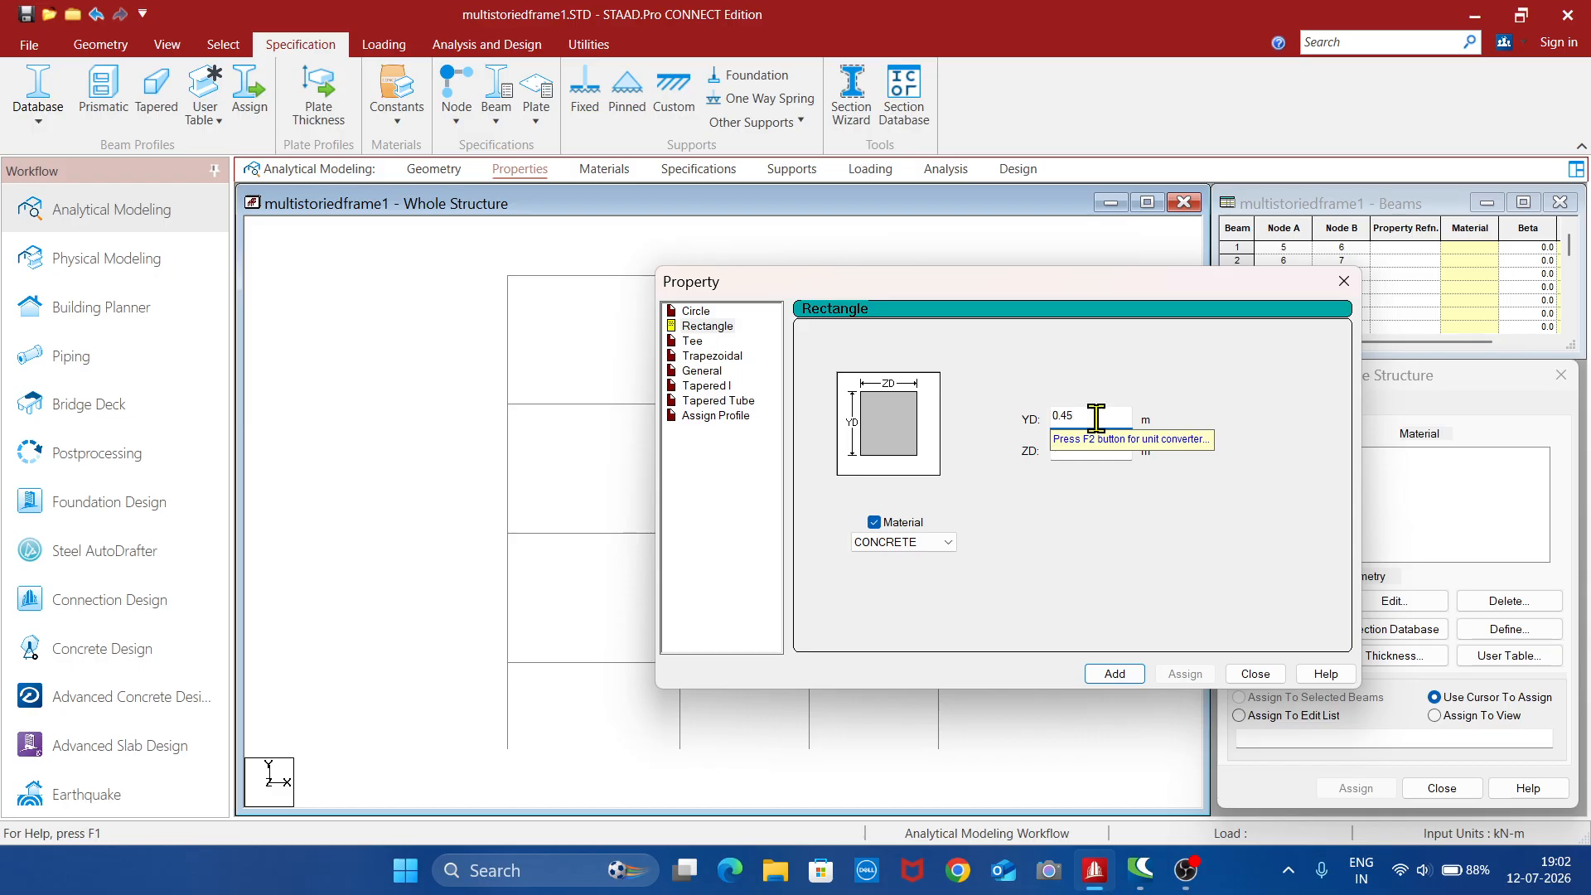
click(1091, 452)
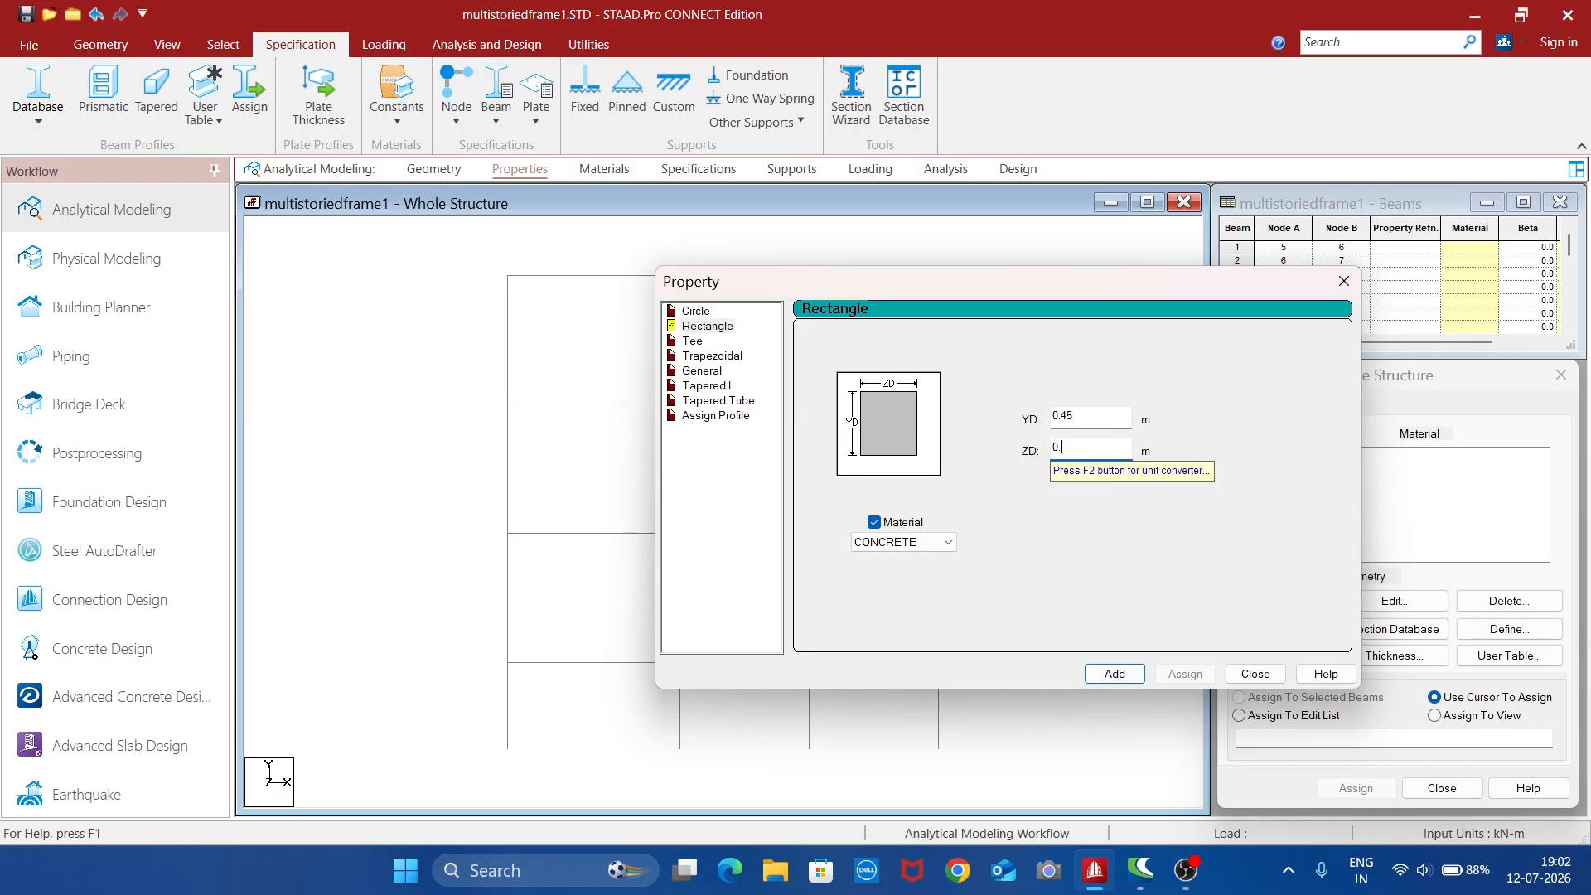
click(1112, 675)
- Add a second rectangular concrete section with a smaller YD depth and ZD 0.23 m
click(1104, 416)
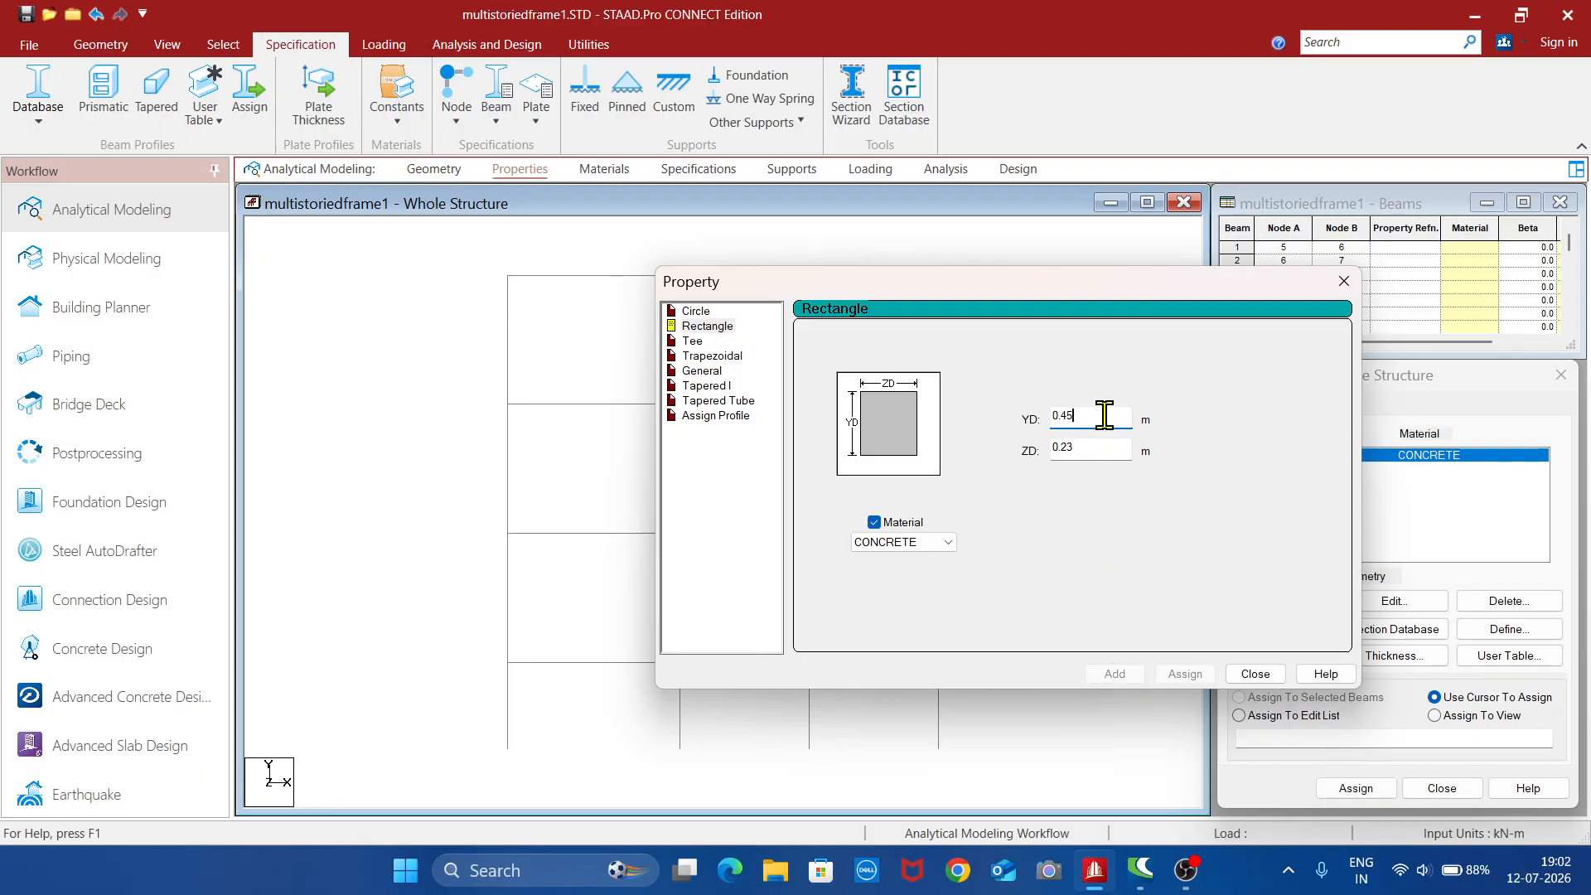
key(BackSpace)
key(BackSpace)
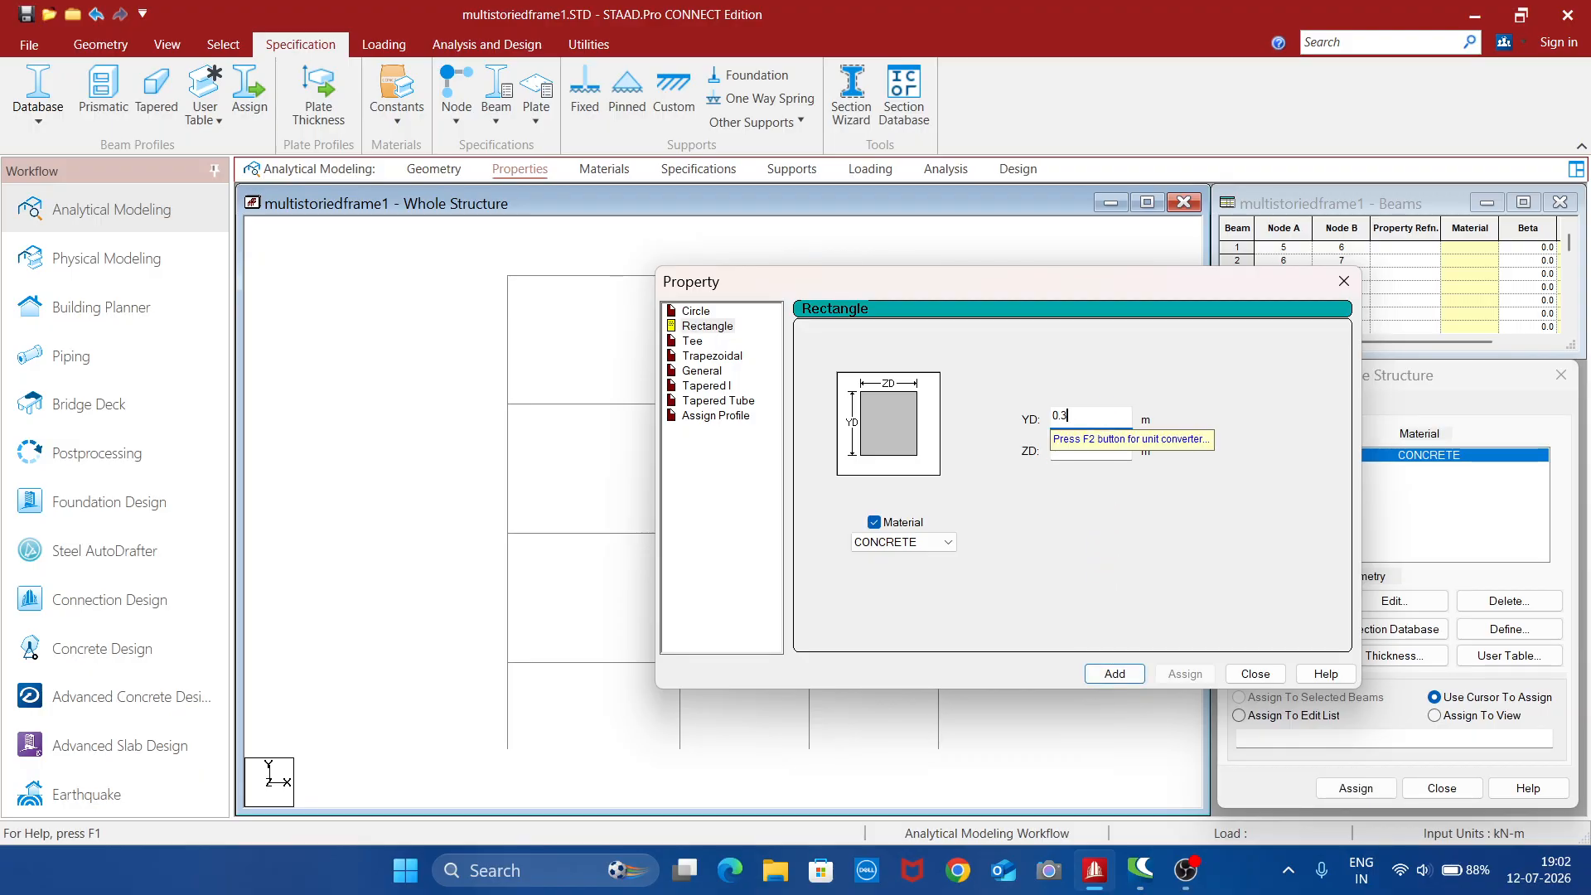
click(1111, 673)
- Add a third rectangular concrete section with YD 0.30 m and ZD 0.23 m
click(1087, 416)
text(.3)
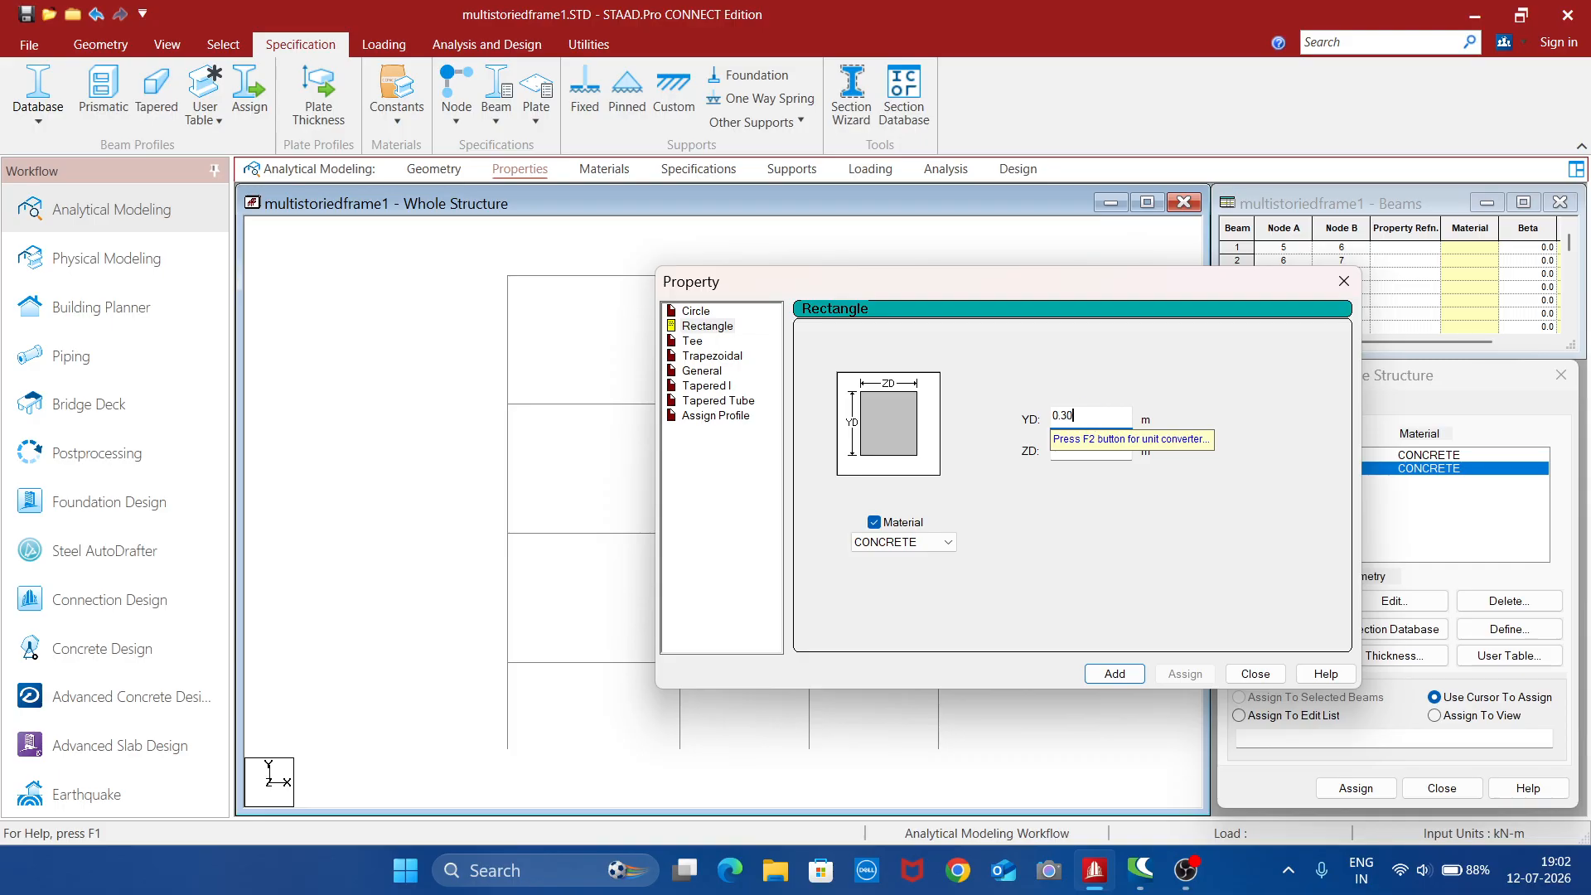
click(1116, 673)
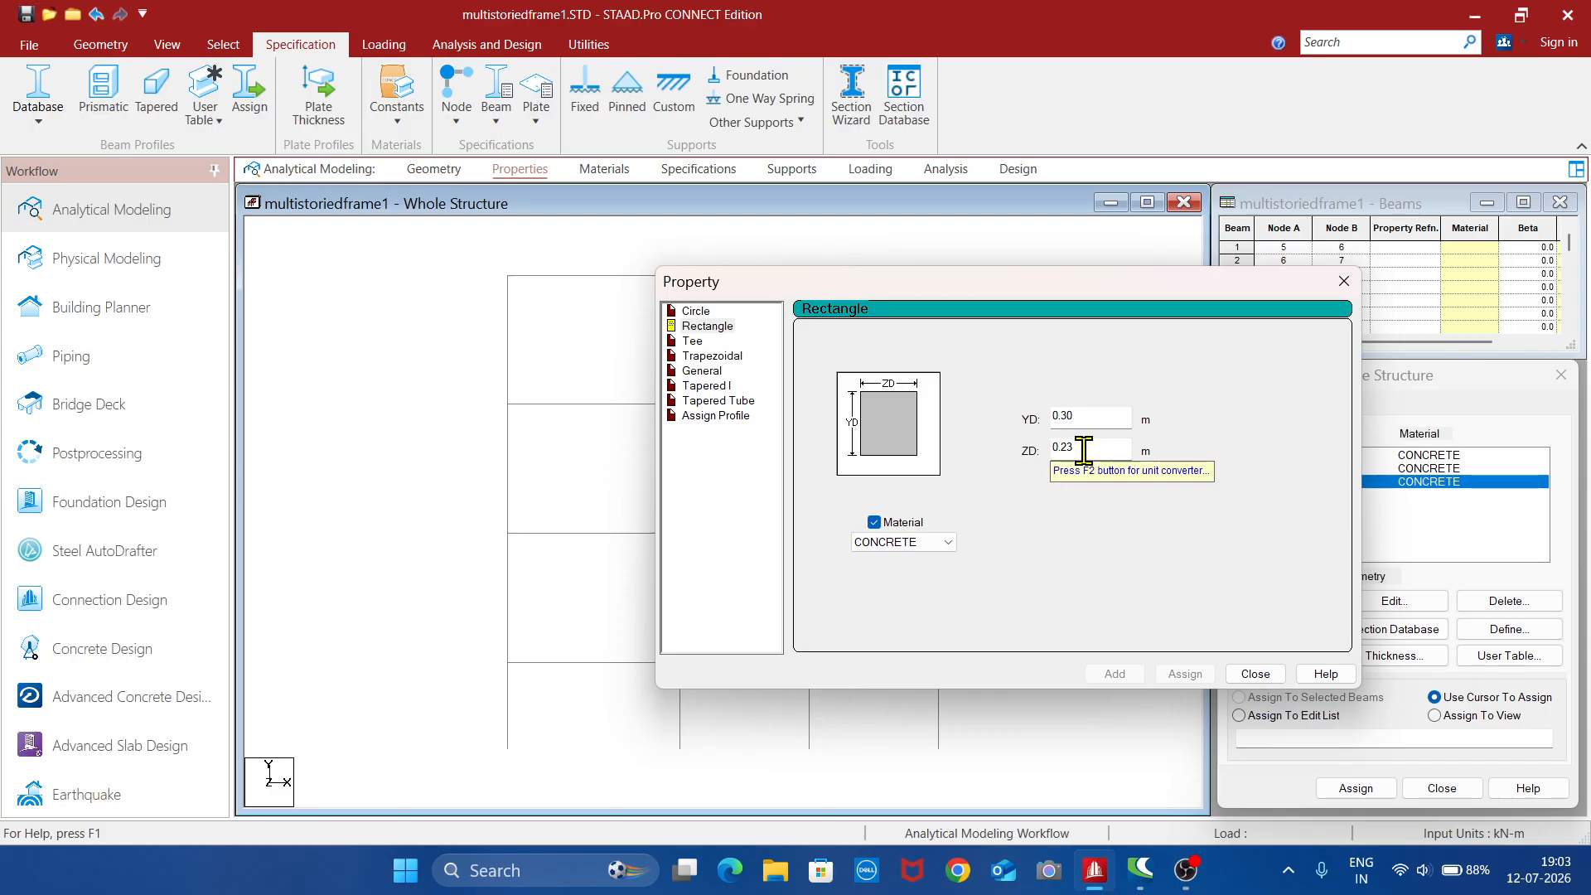
- Assign the Rect 0.45x0.23 section to all interior columns and the second- and third-level beams of the first bay
click(1256, 674)
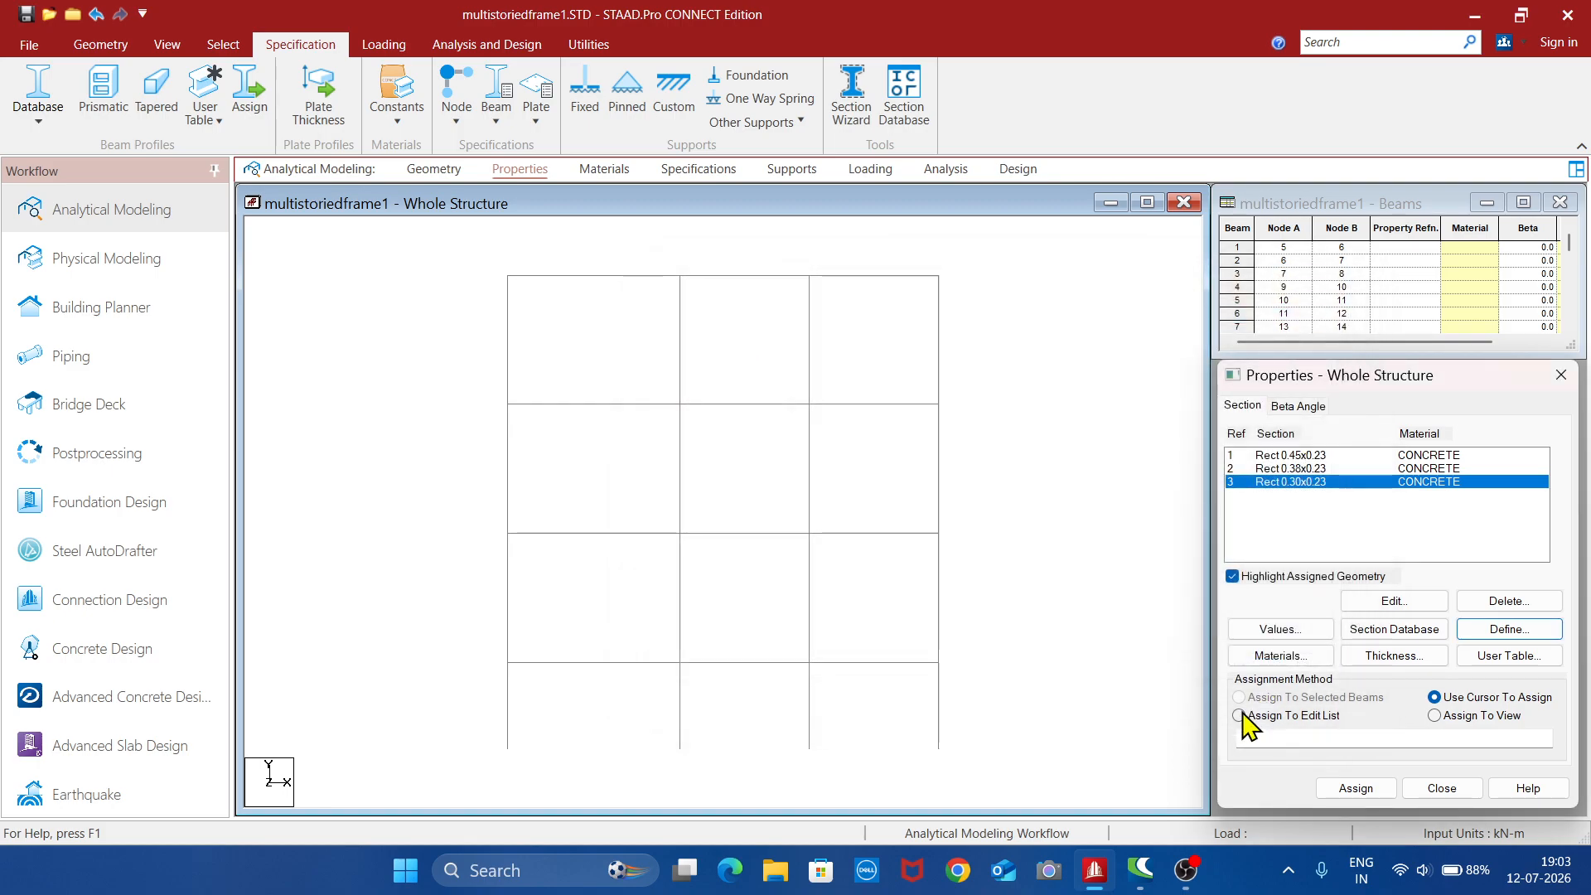
click(1300, 455)
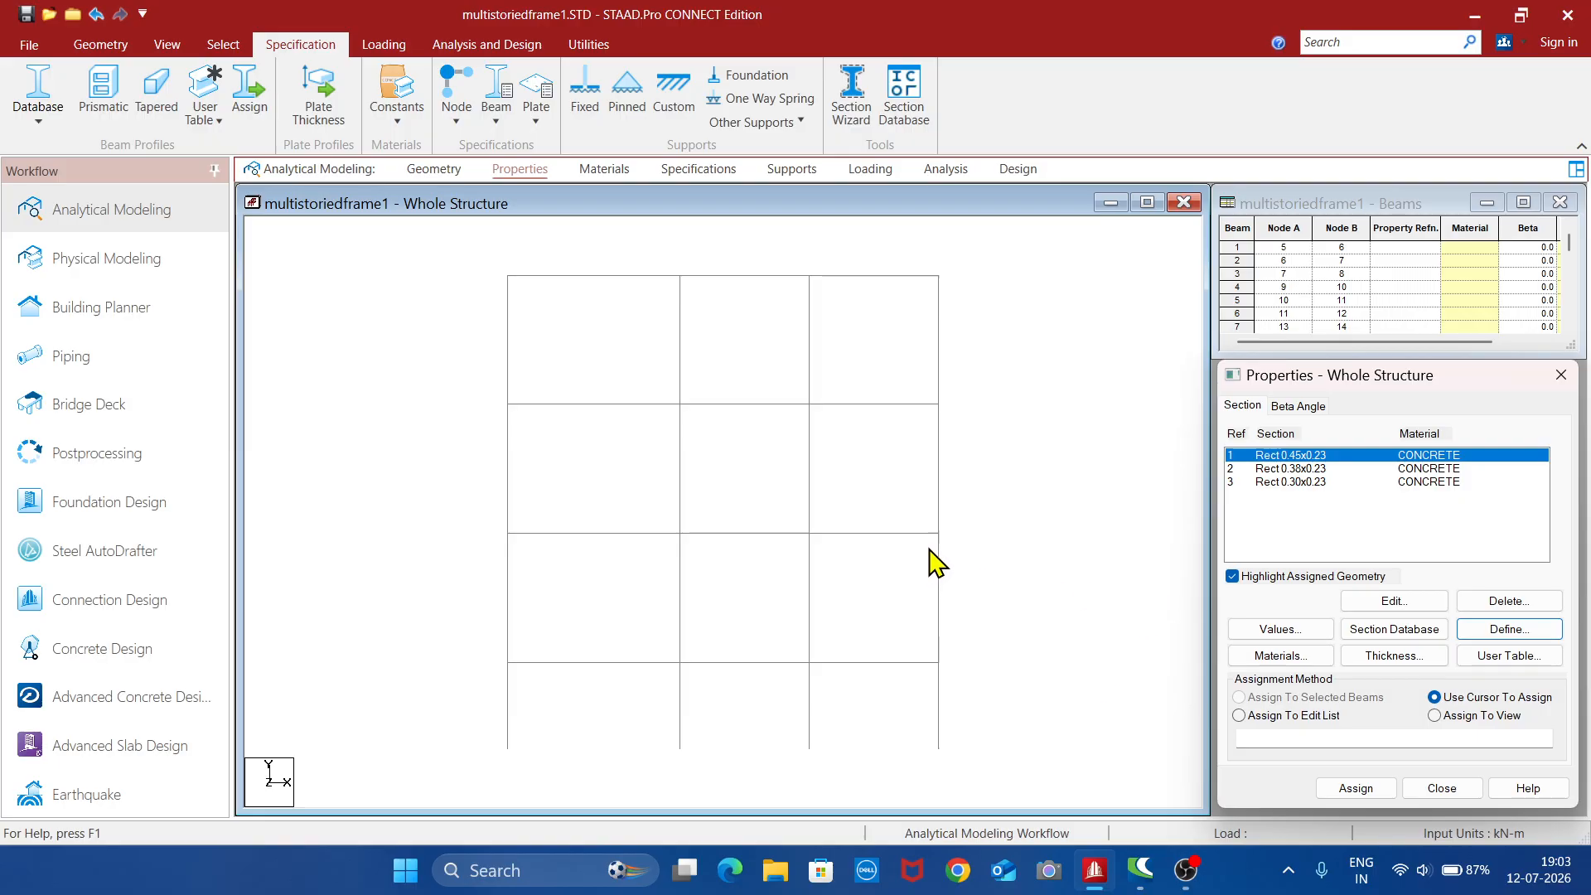
click(598, 404)
ctrl+click(599, 533)
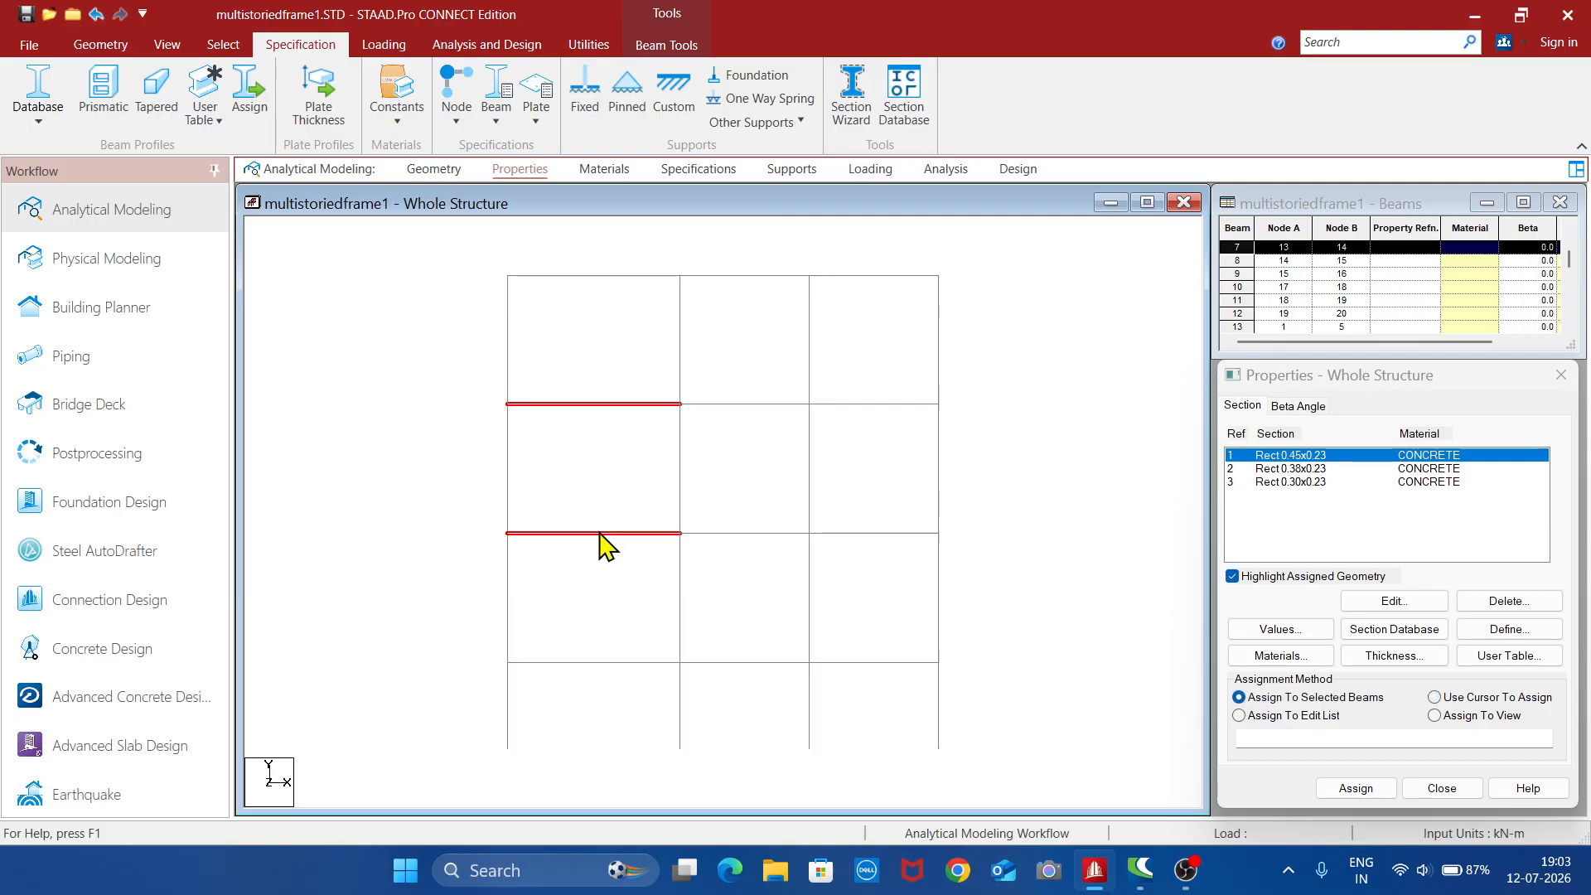
click(681, 355)
ctrl+click(680, 481)
ctrl+click(680, 634)
ctrl+click(686, 722)
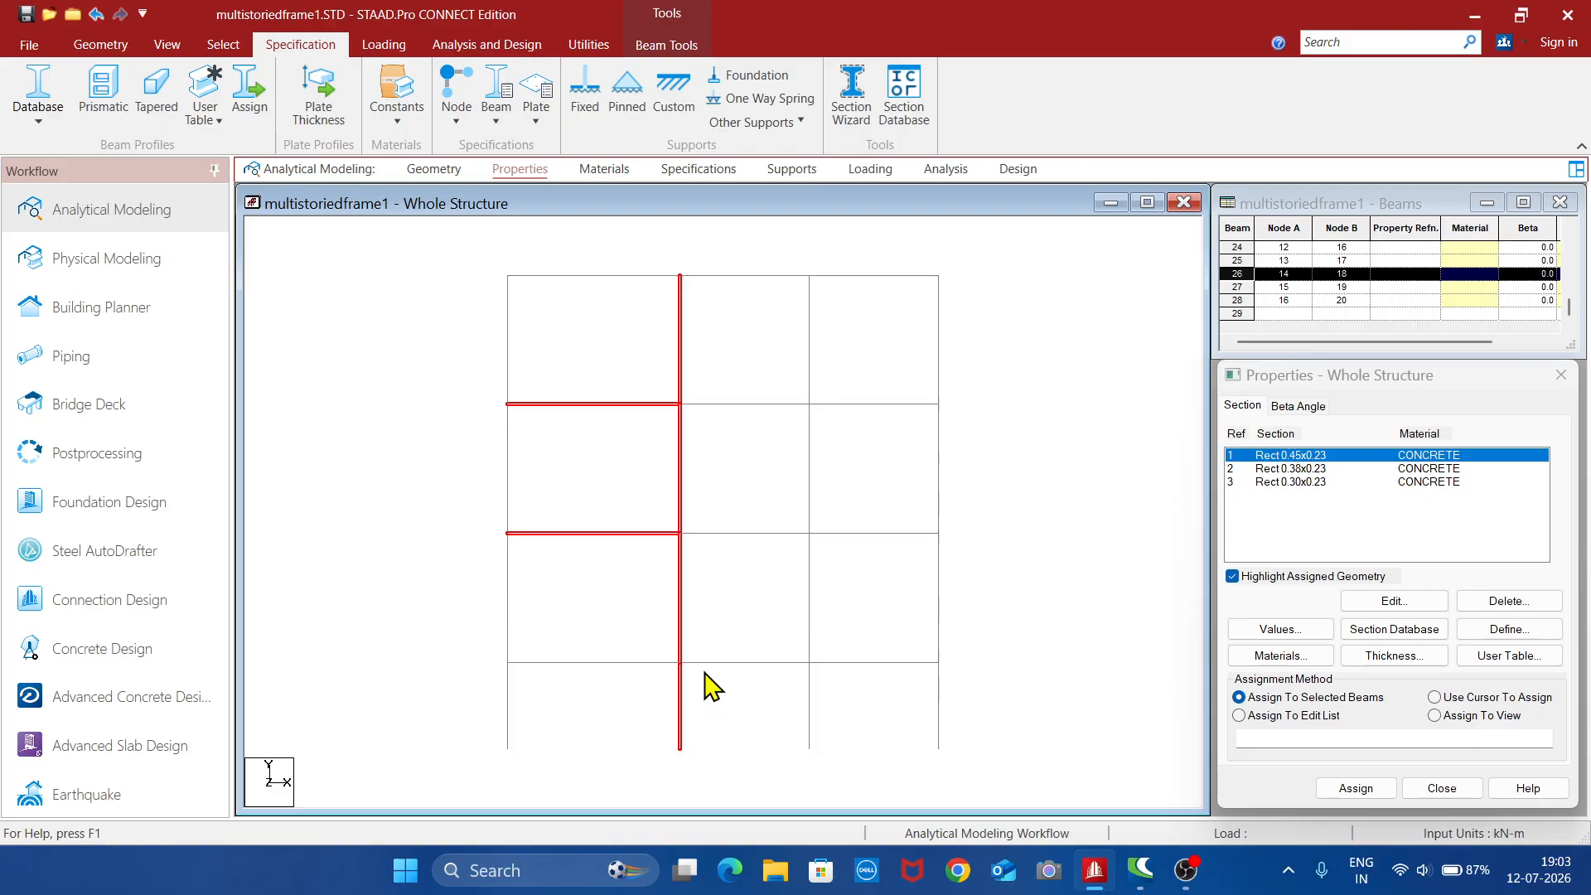
ctrl+click(810, 342)
ctrl+click(810, 489)
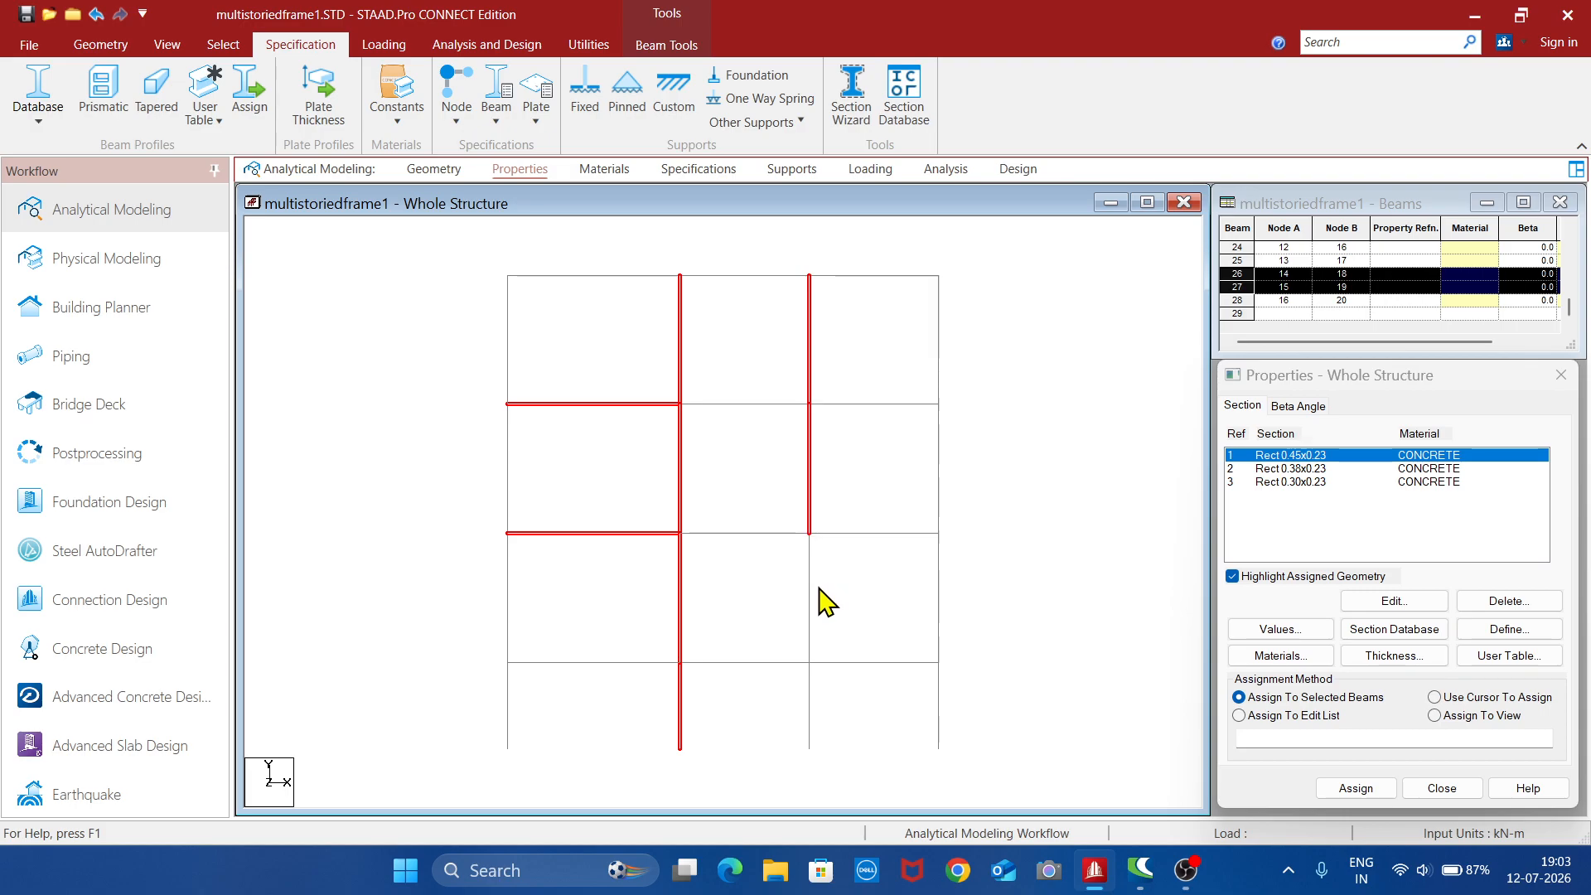
ctrl+click(811, 598)
ctrl+click(811, 711)
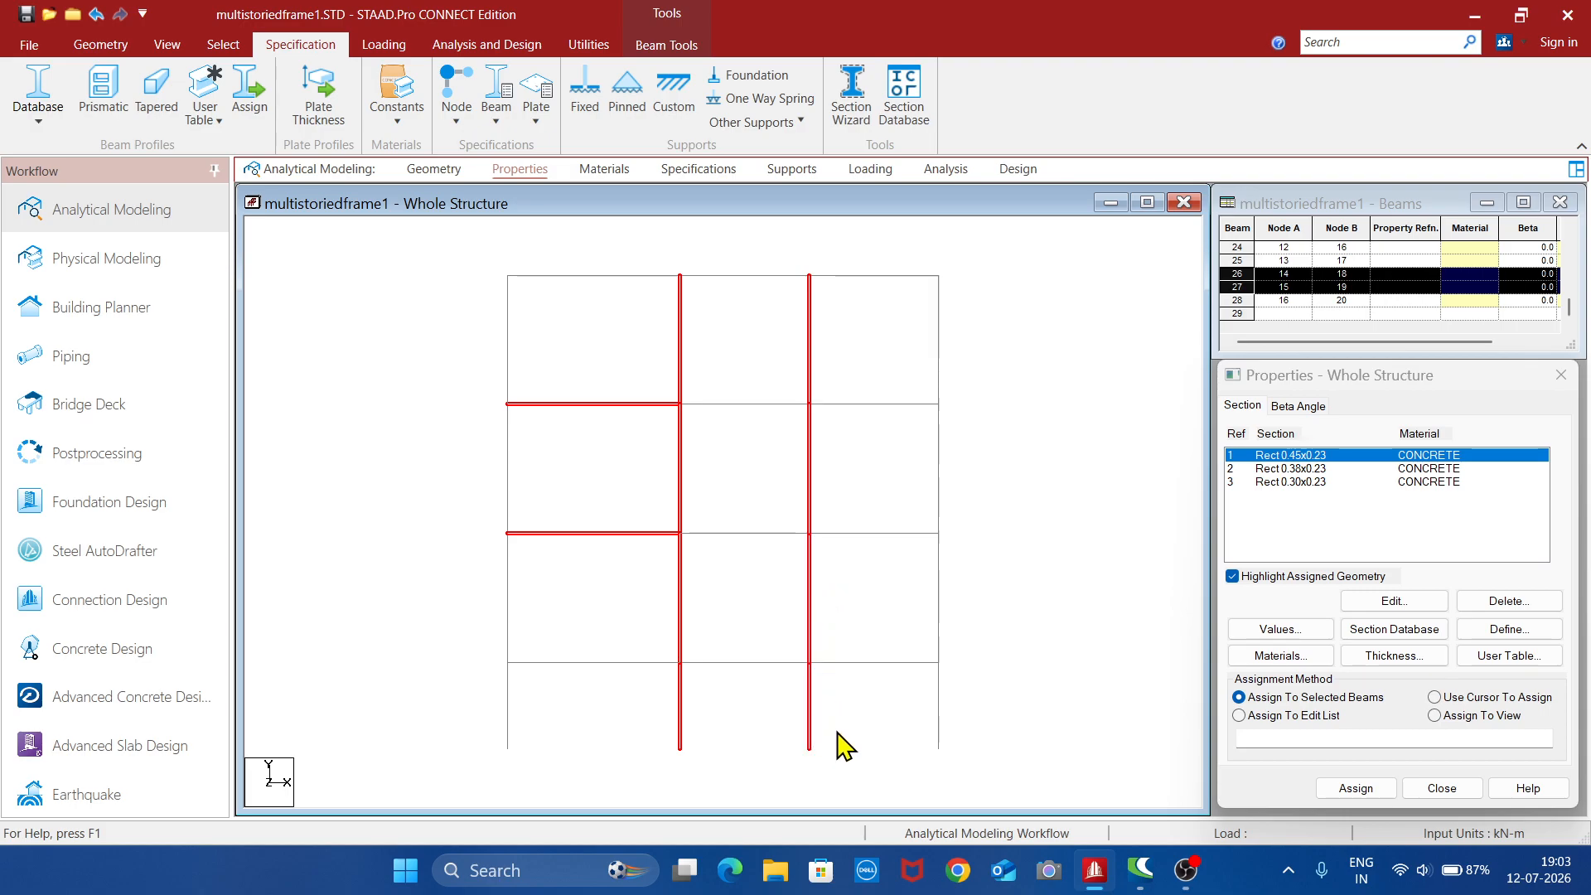
click(1356, 788)
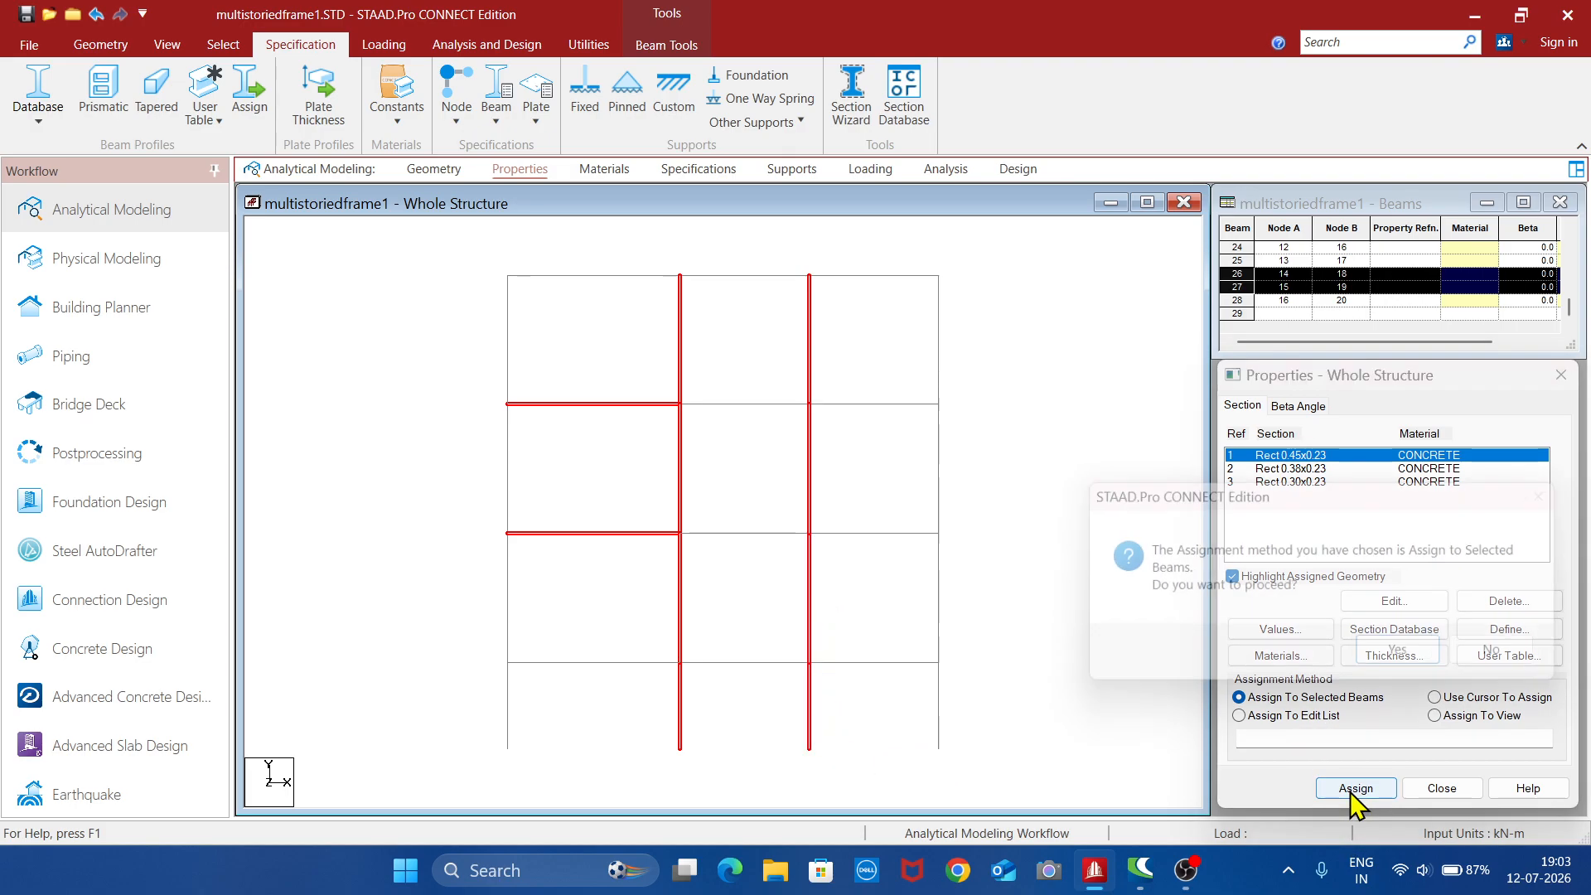
click(1411, 659)
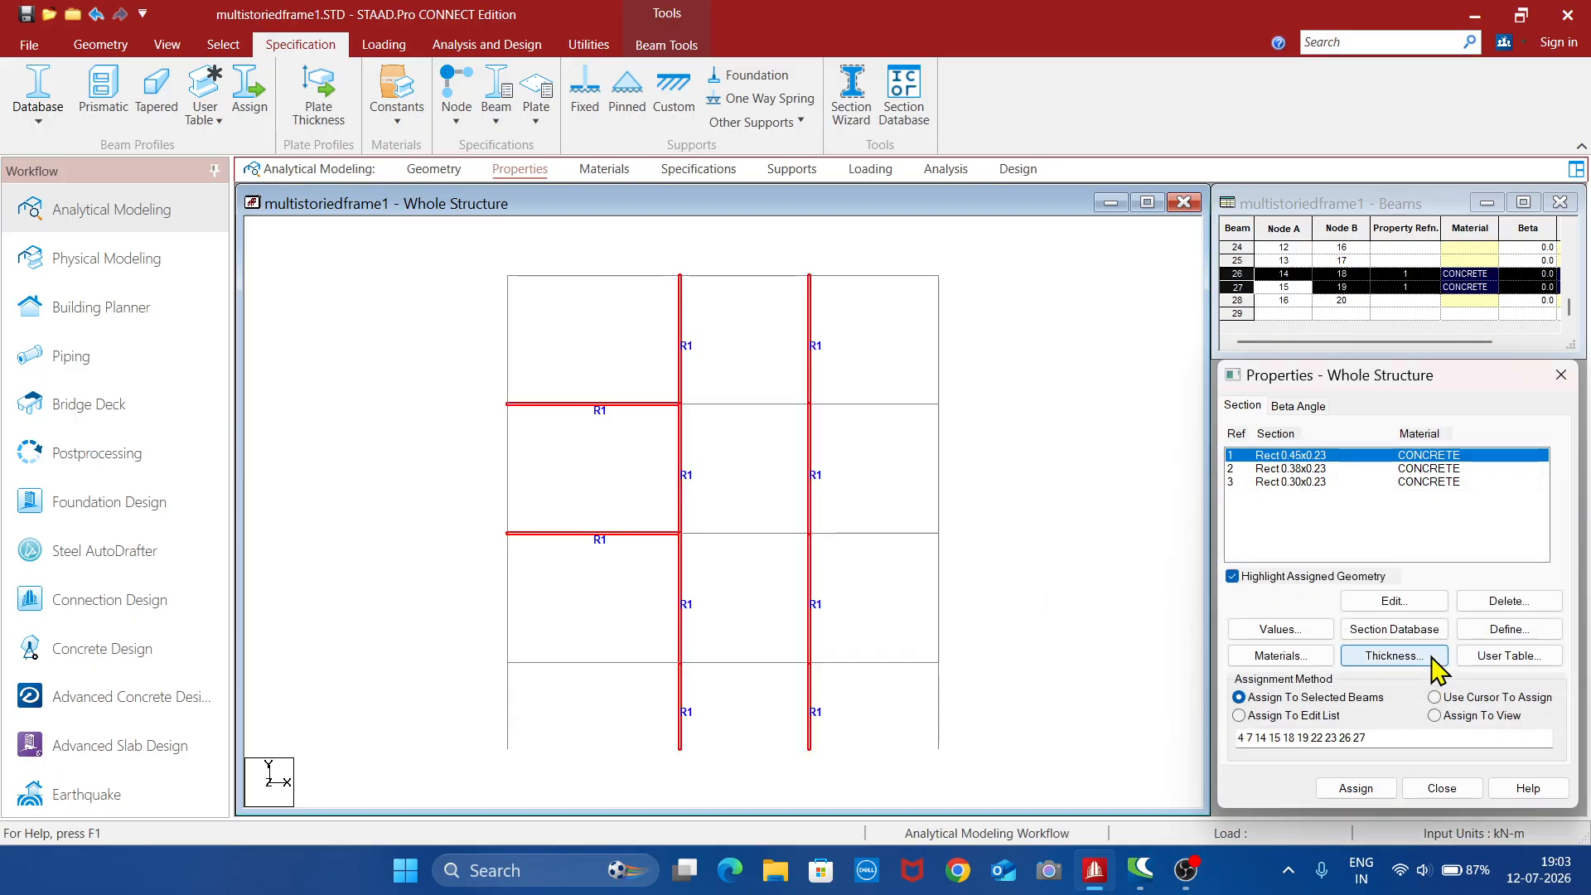
- Assign the Rect 0.38x0.23 section to all second- and third-bay beams and the first bay's lowest and topmost beams
click(1307, 469)
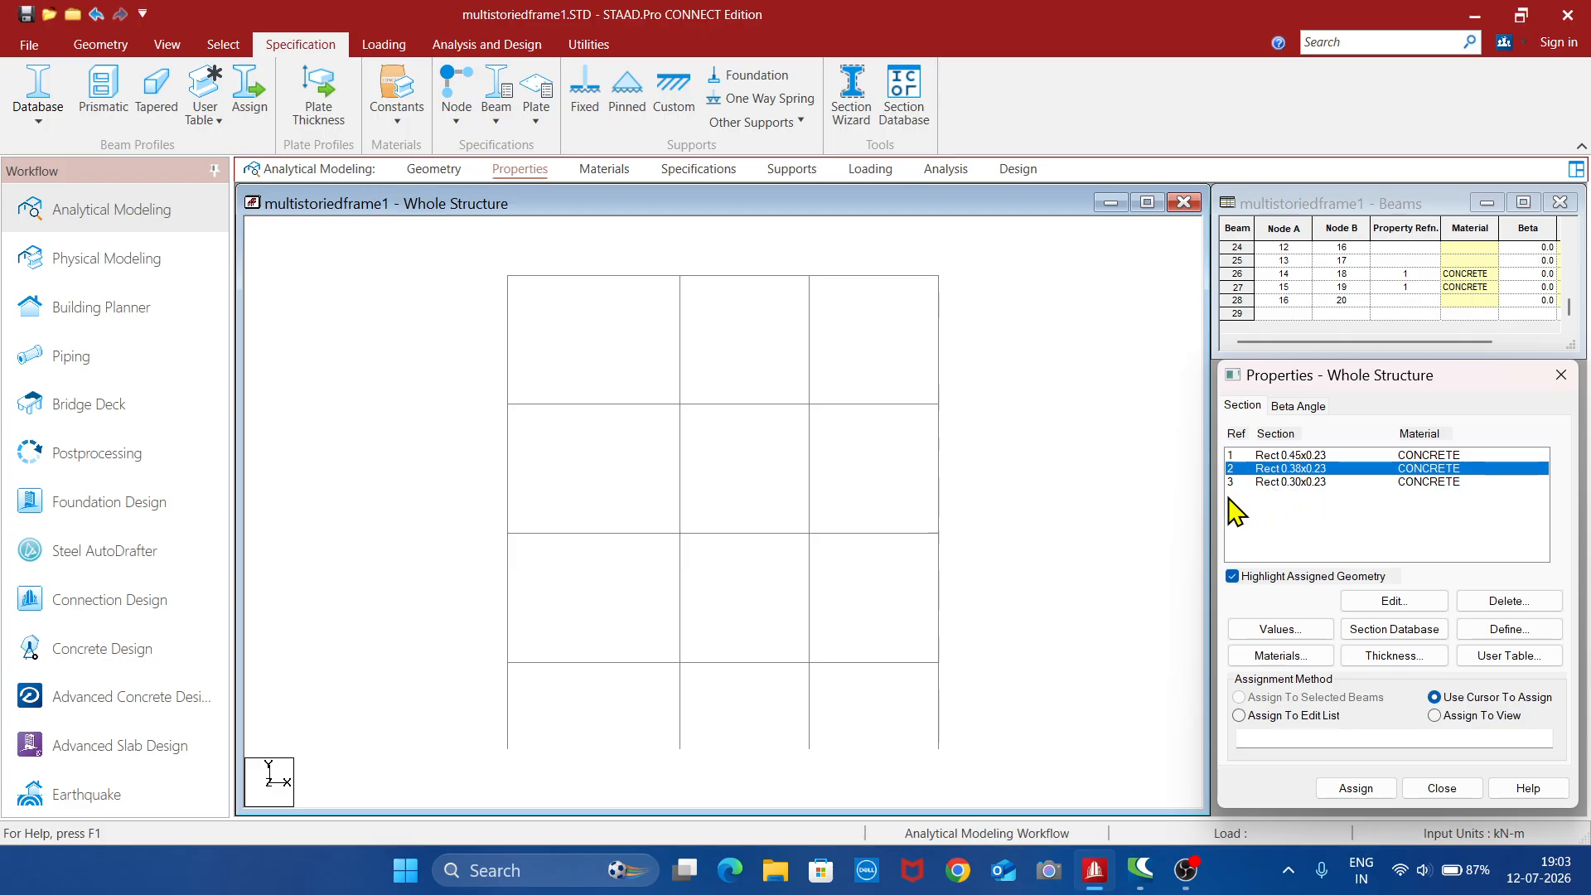
click(740, 277)
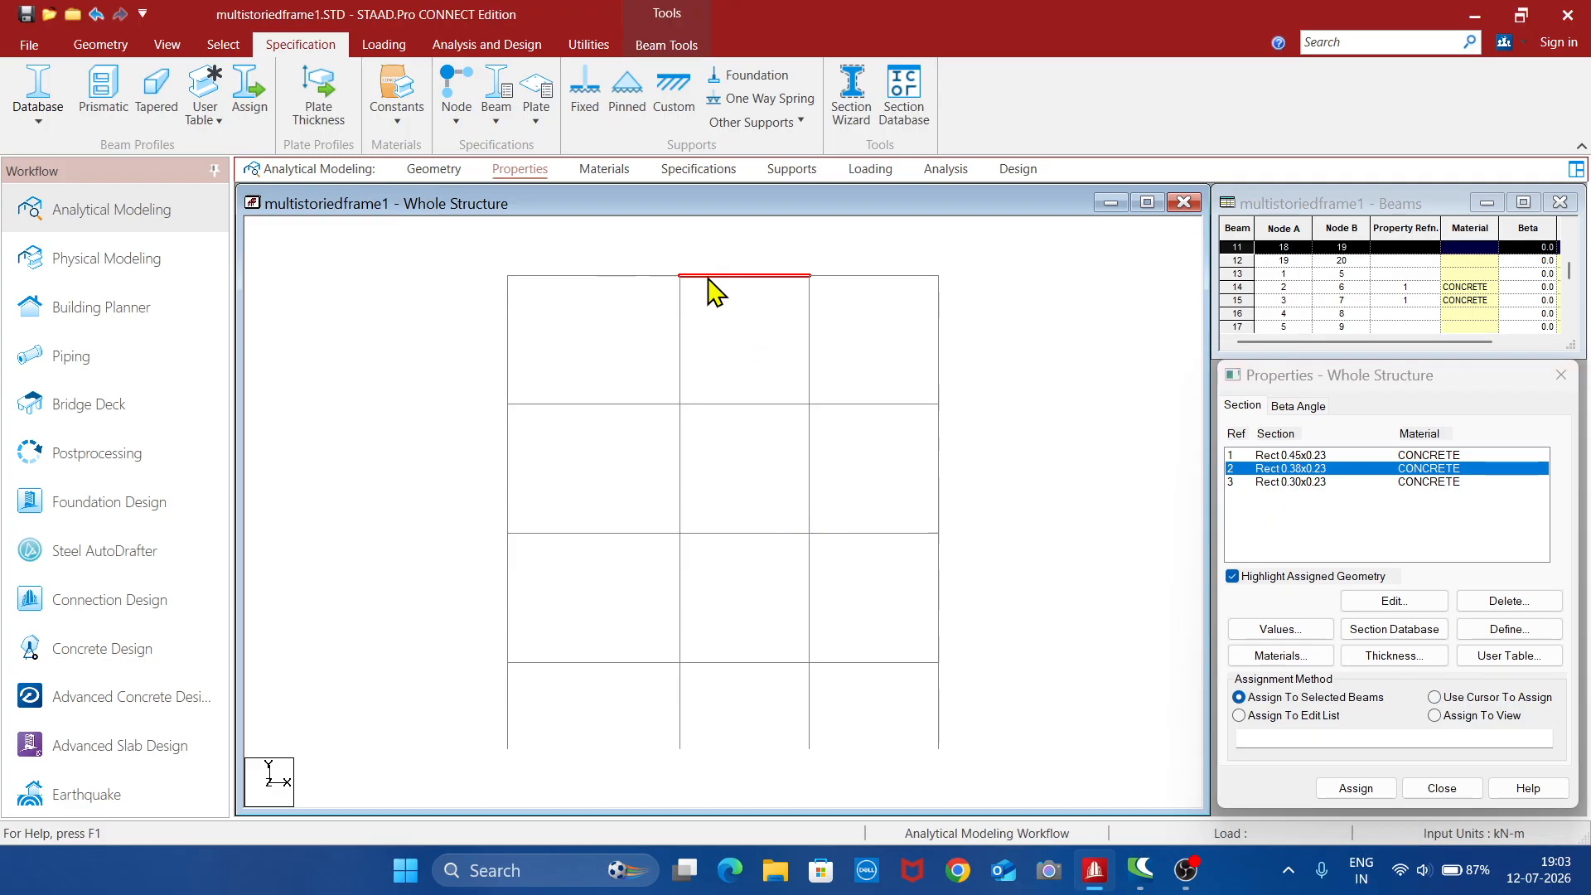
ctrl+click(752, 405)
ctrl+click(763, 534)
ctrl+click(764, 663)
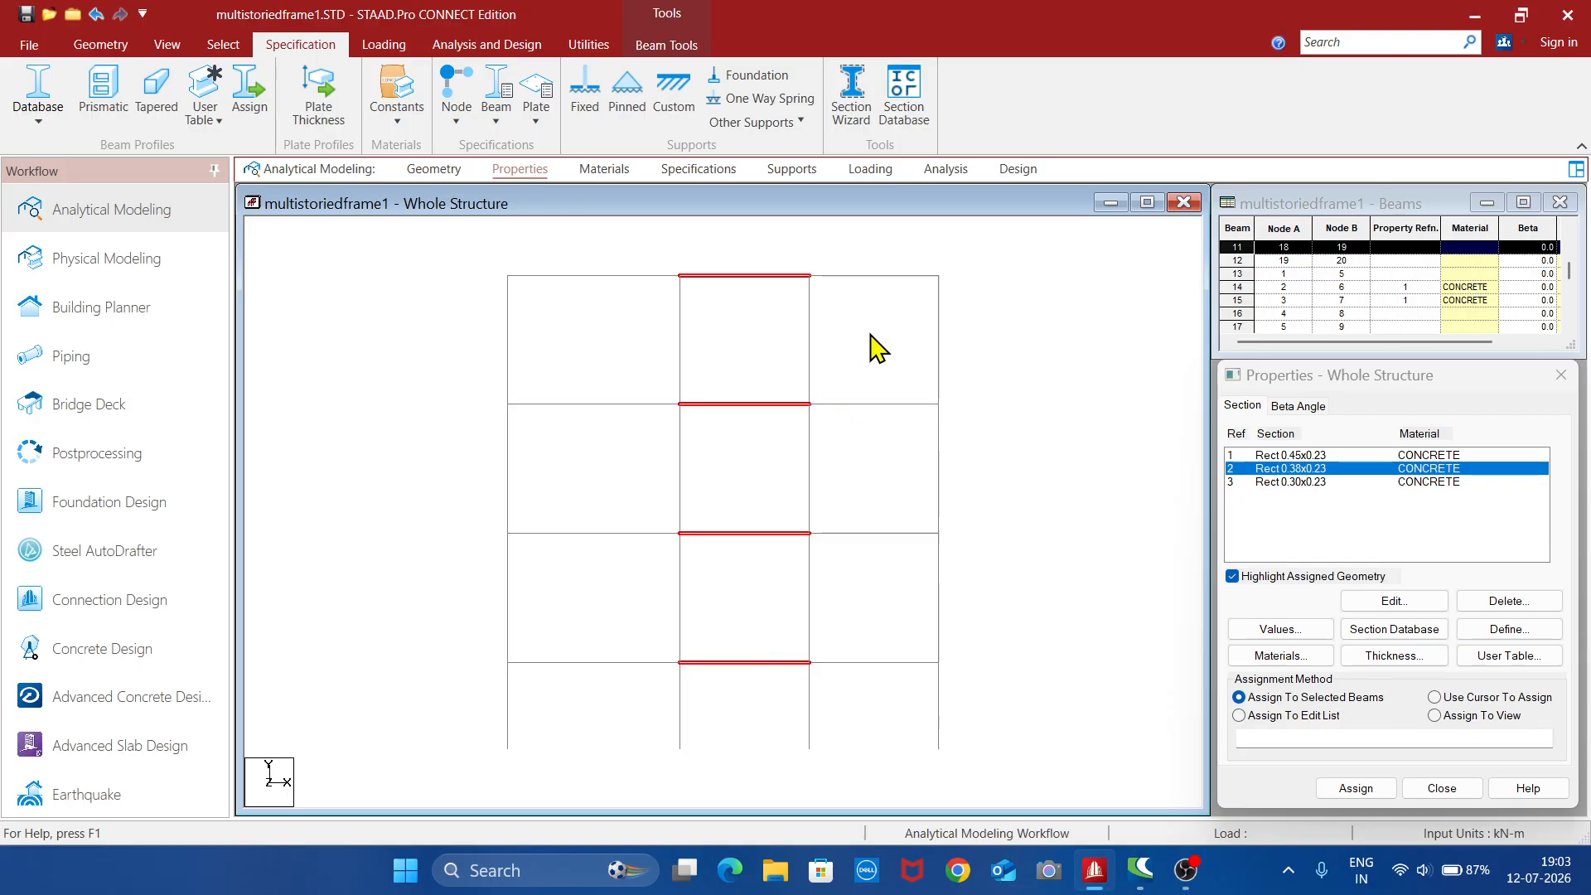
ctrl+click(880, 277)
ctrl+click(892, 404)
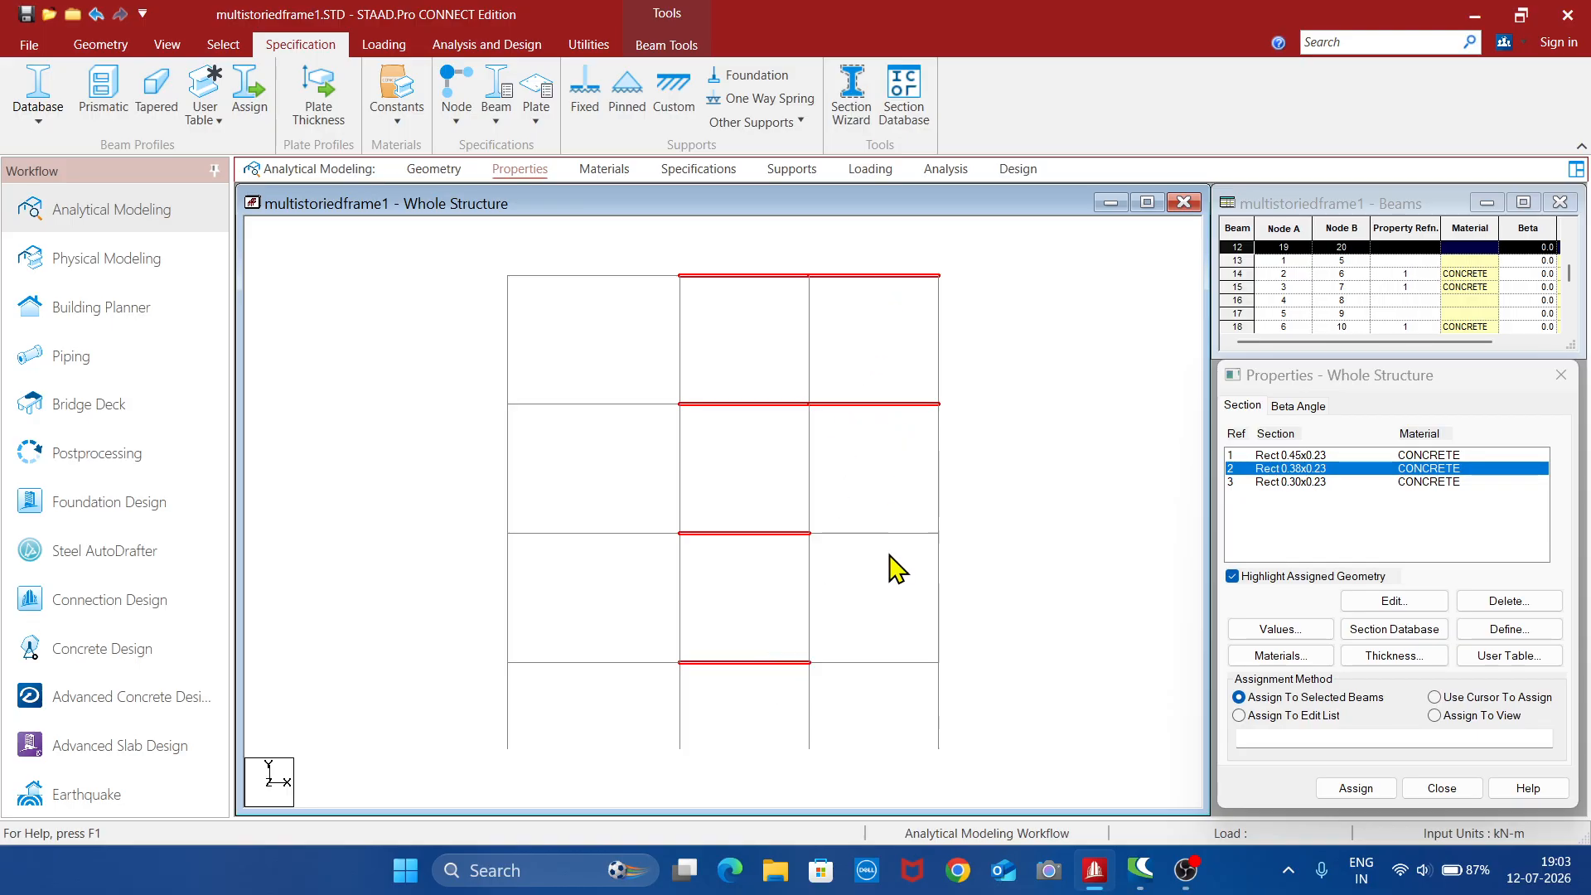
ctrl+click(882, 534)
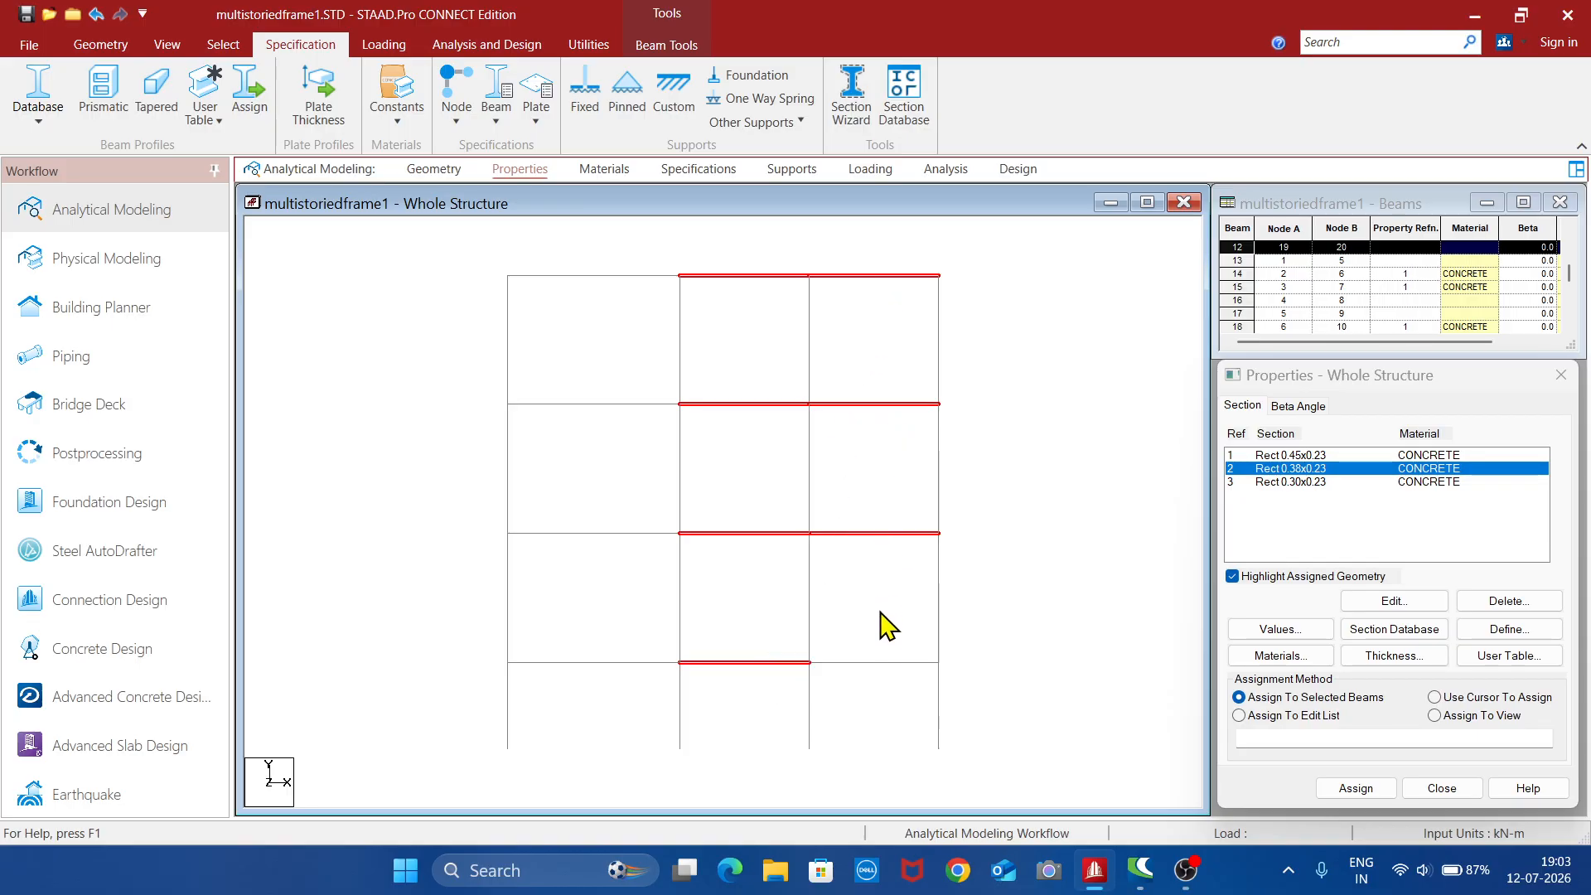
ctrl+click(880, 663)
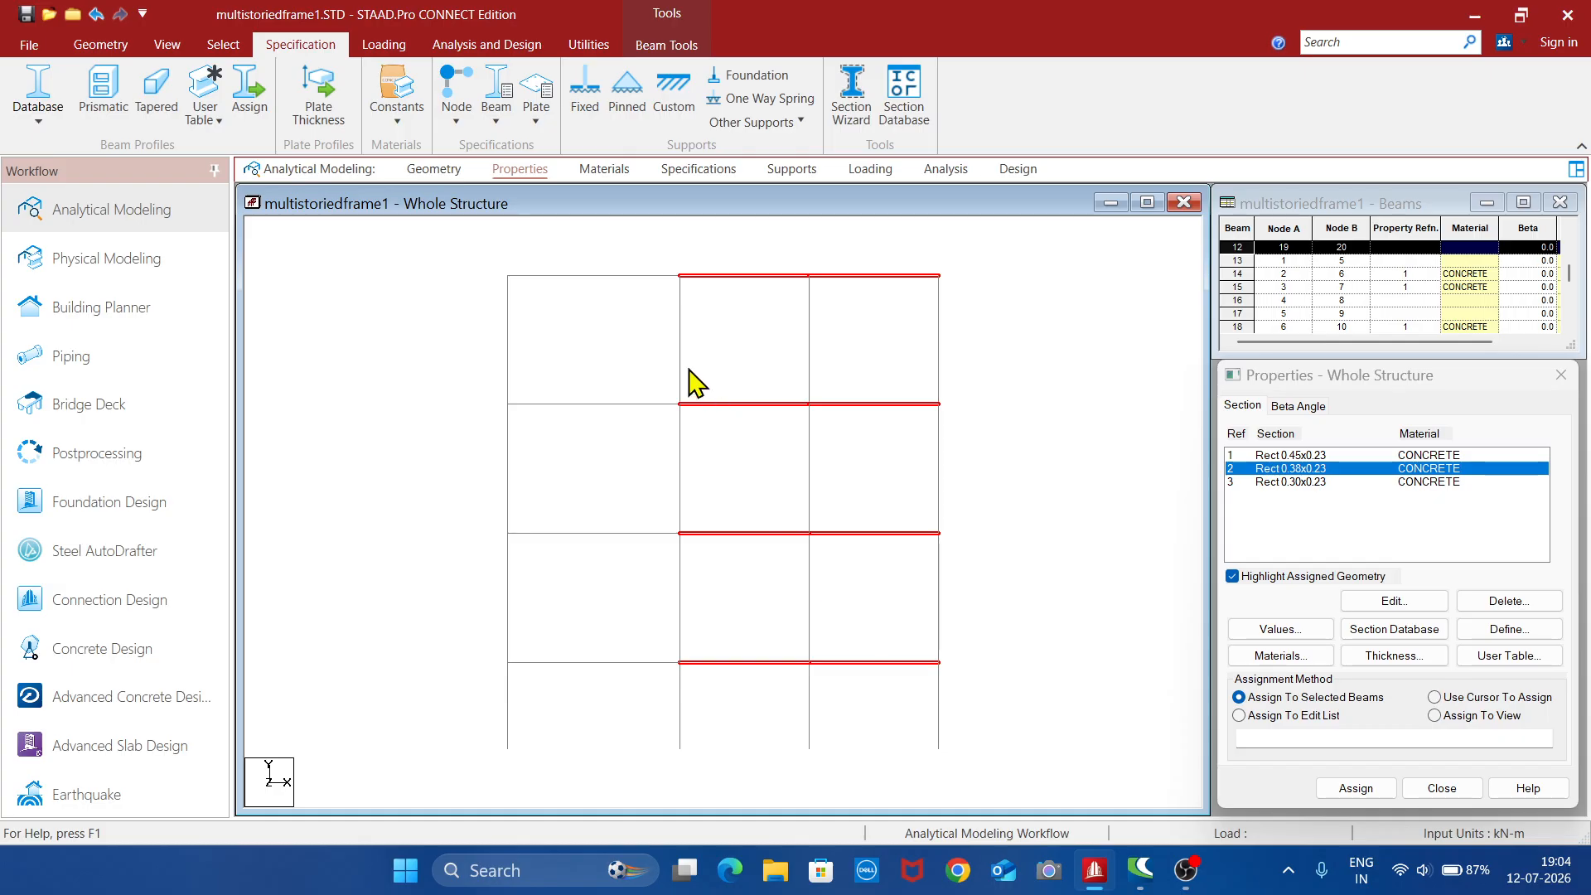
ctrl+click(591, 276)
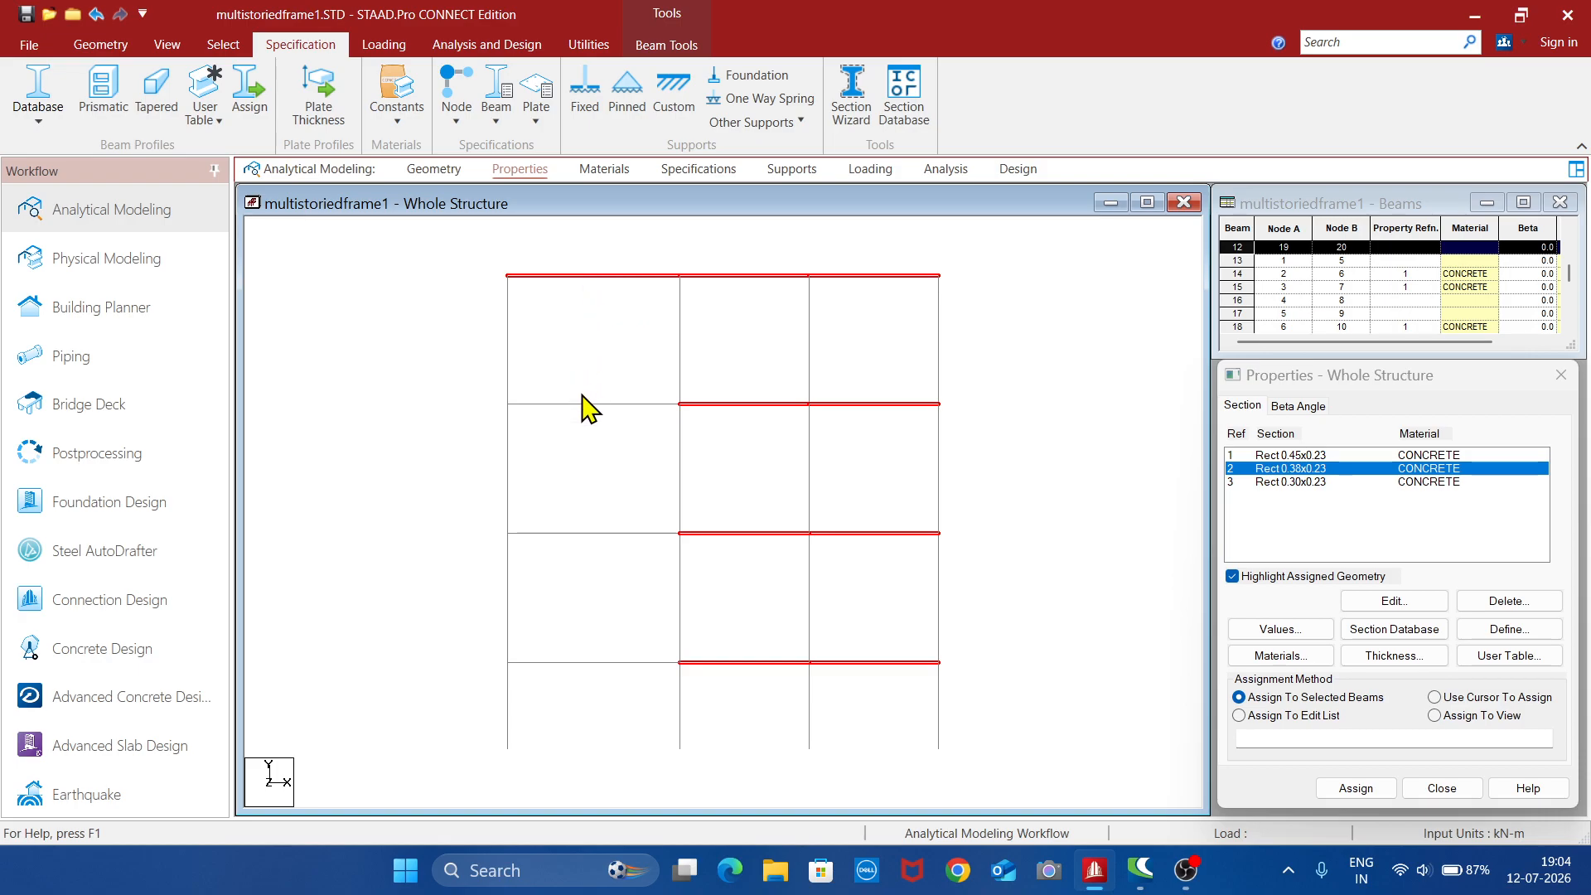
ctrl+click(580, 663)
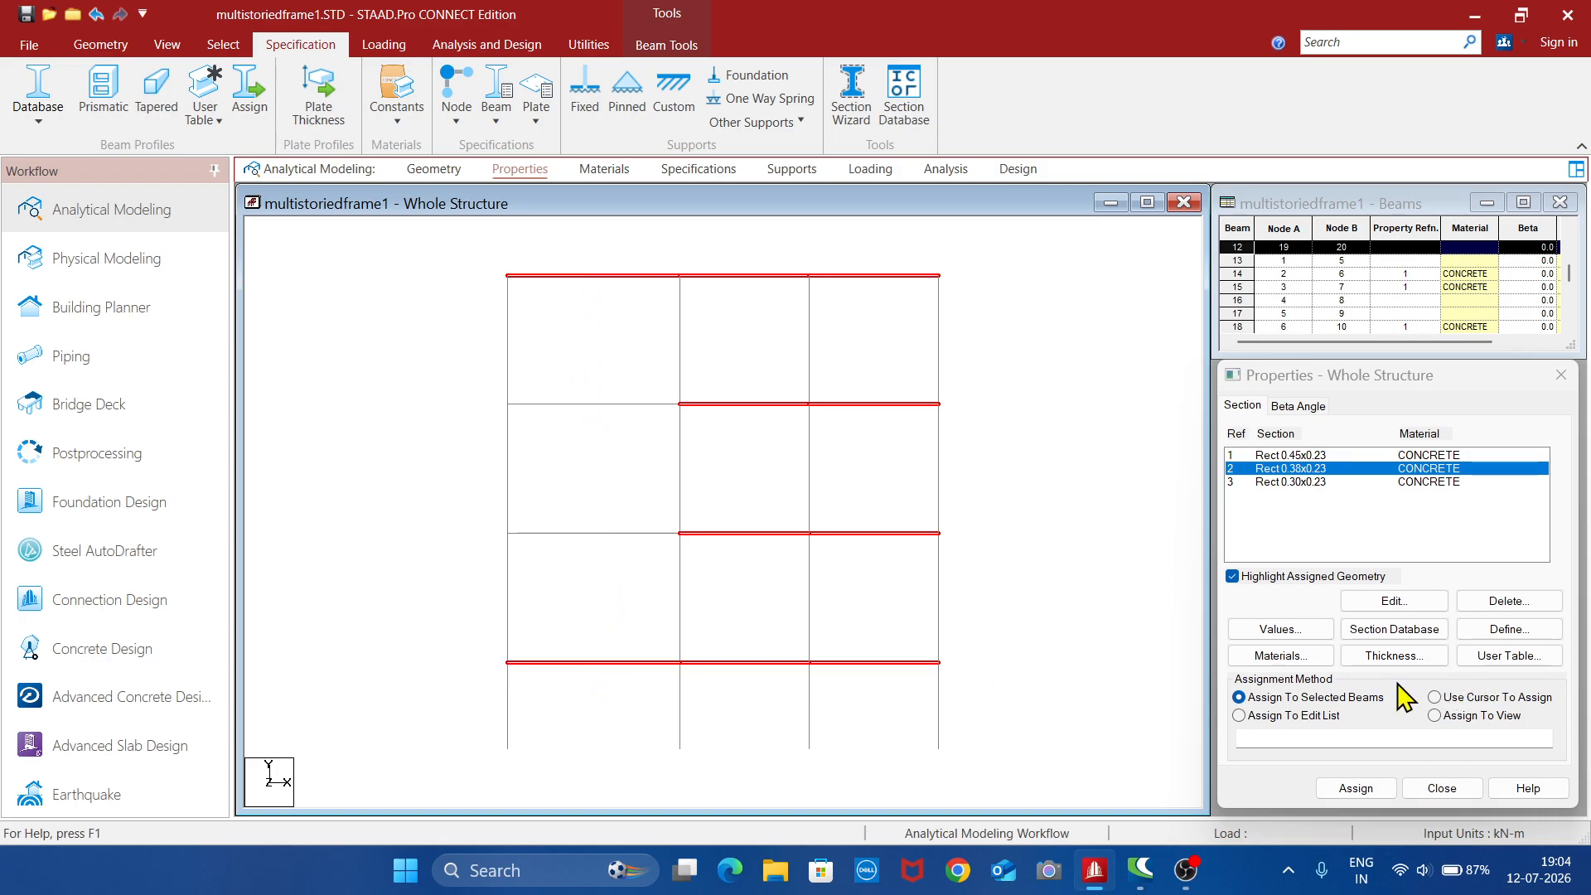
click(1358, 790)
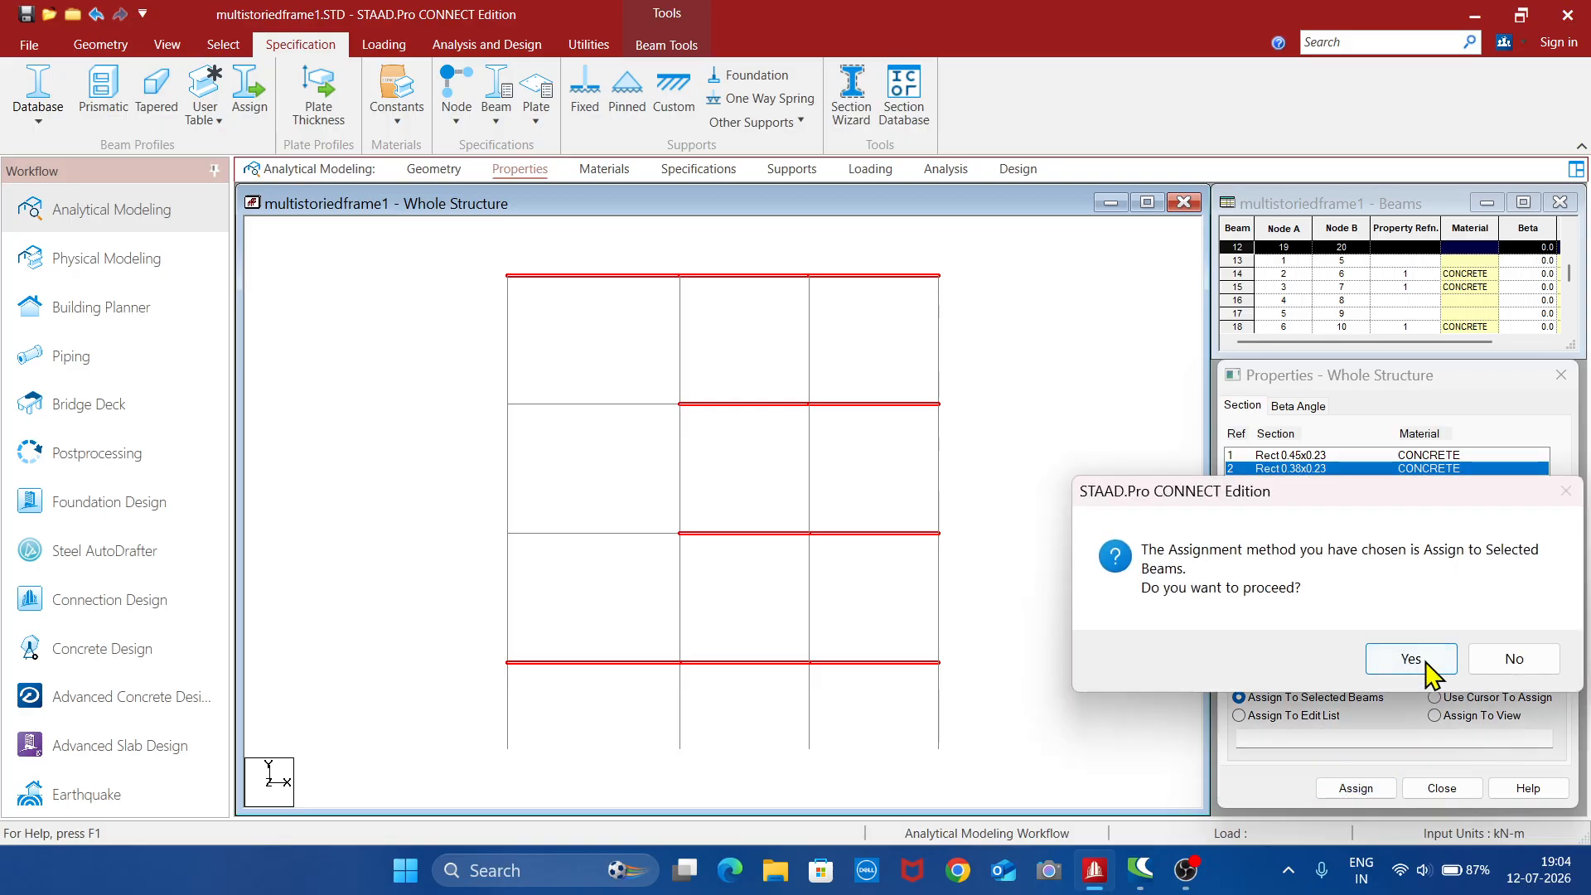
click(1417, 657)
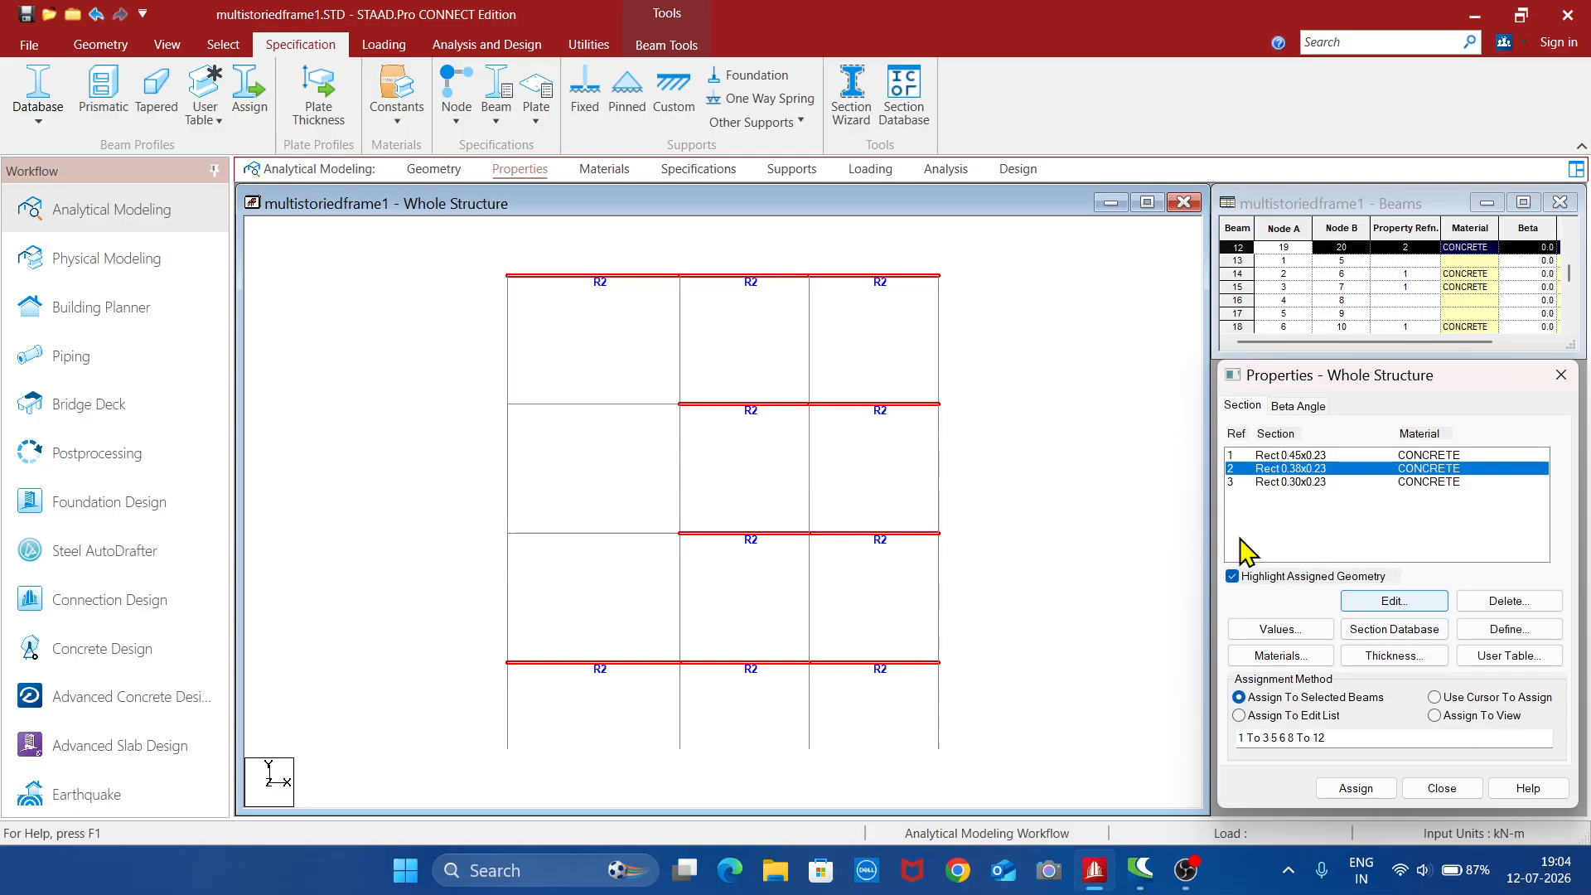
- Assign the Rect 0.30x0.23 section to all outer columns on both edges of the frame and clear the selection
click(1298, 484)
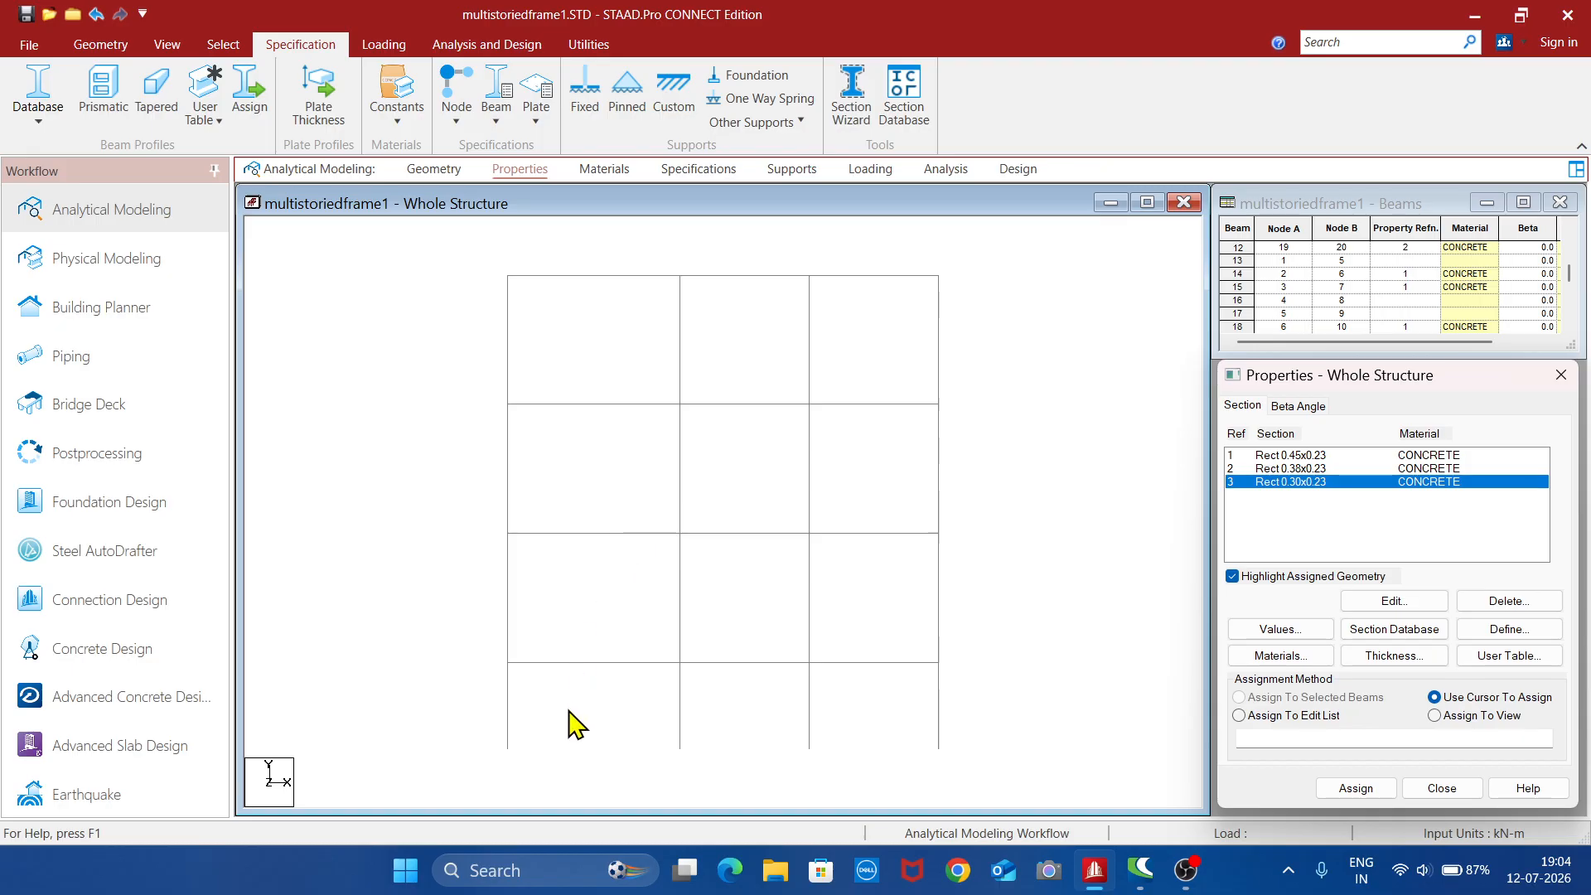
click(508, 729)
click(510, 618)
click(508, 473)
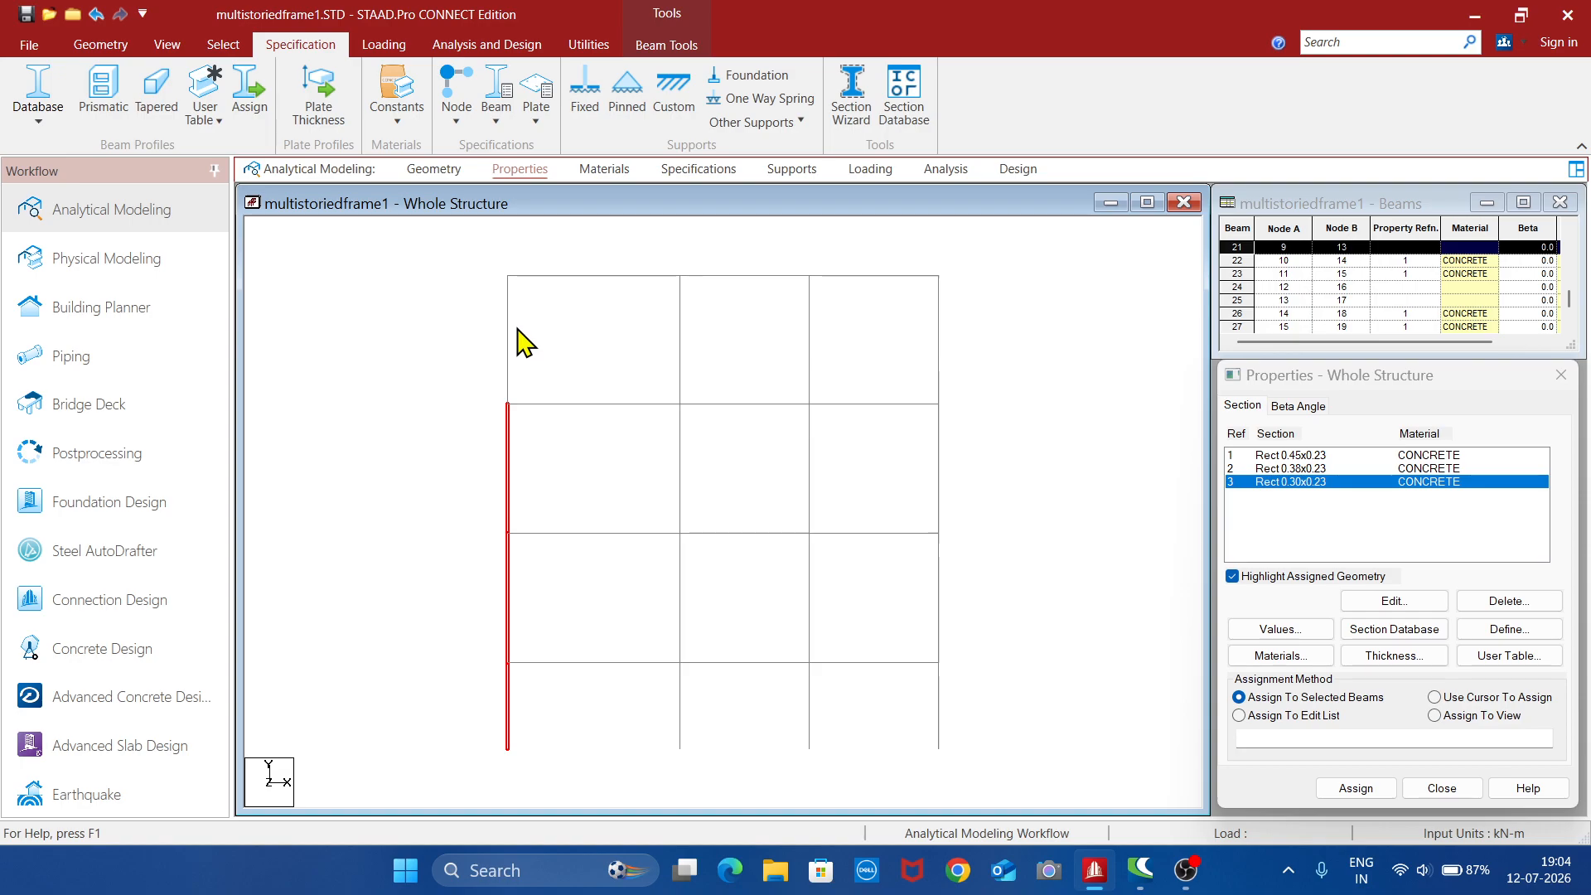
click(509, 340)
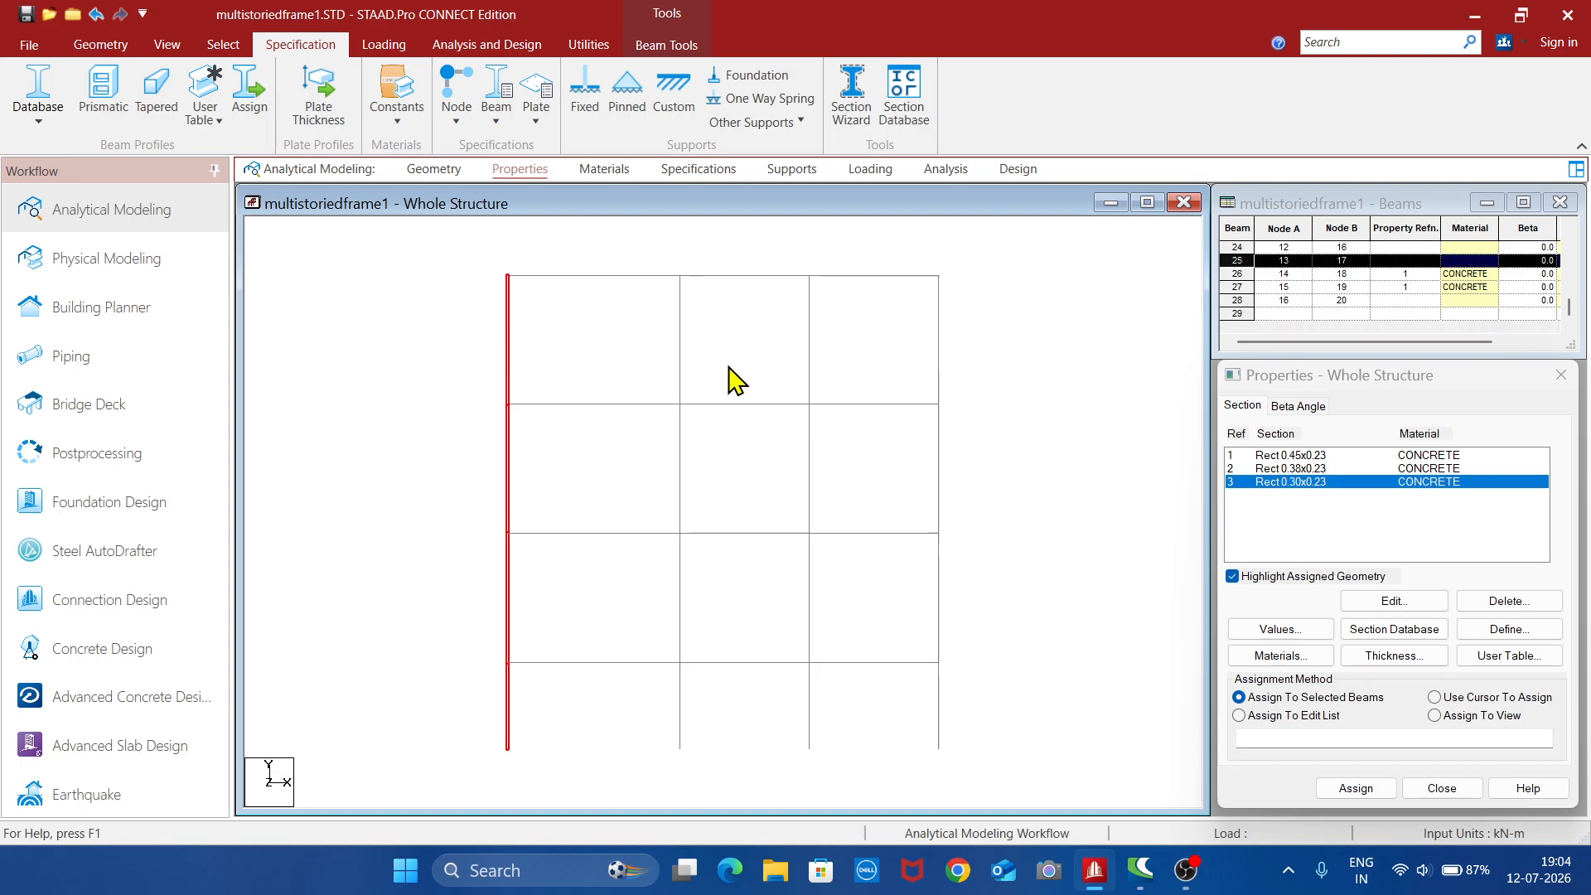
click(939, 358)
click(940, 471)
click(938, 609)
click(1344, 786)
click(1409, 659)
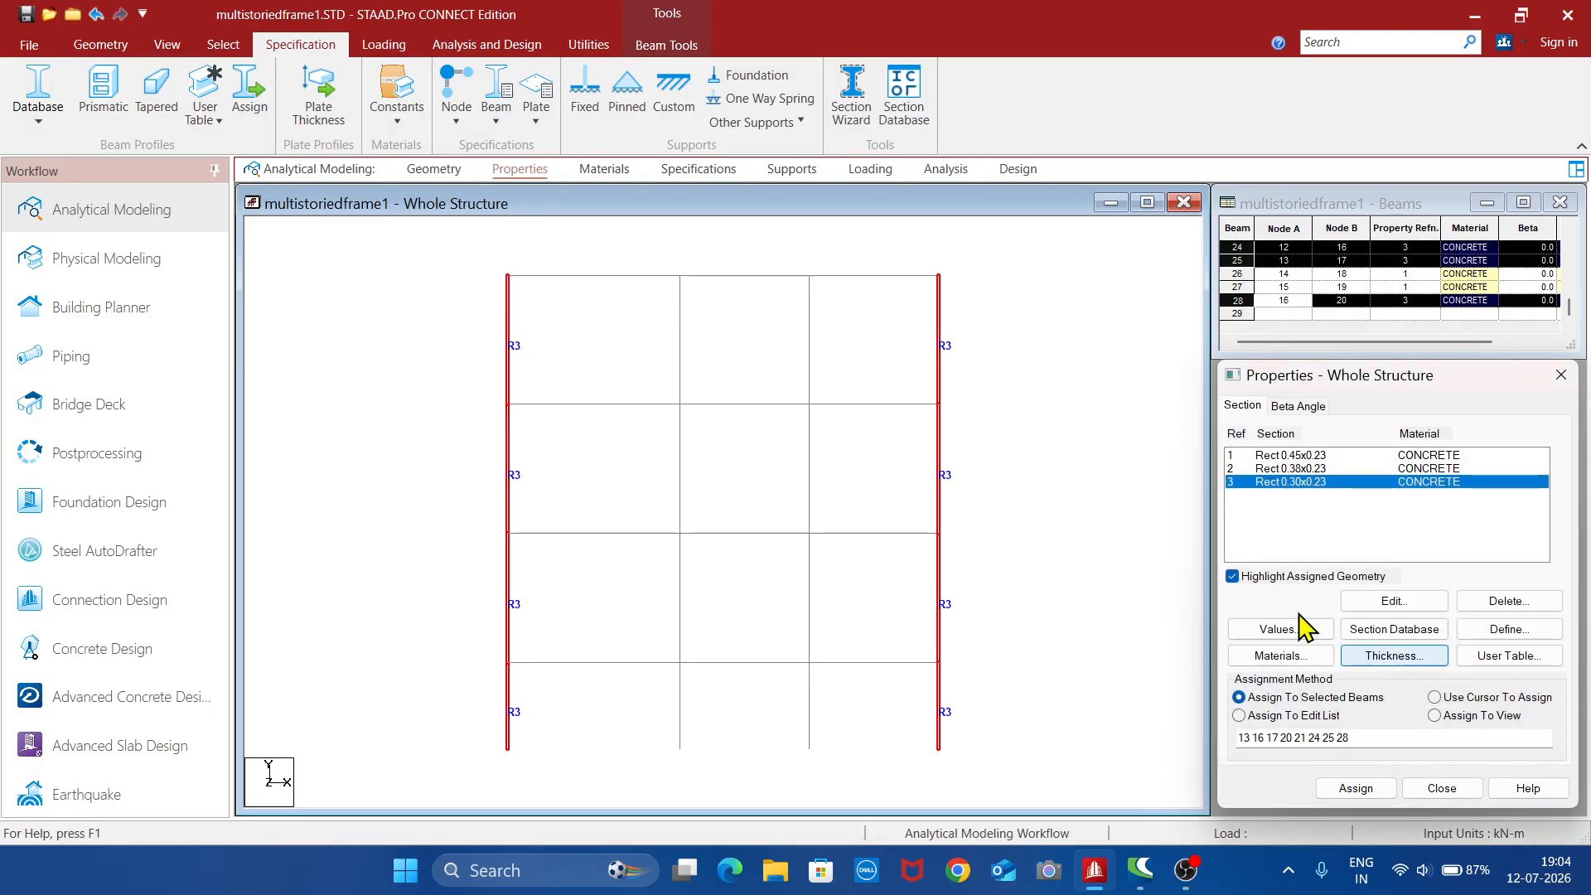
click(1048, 481)
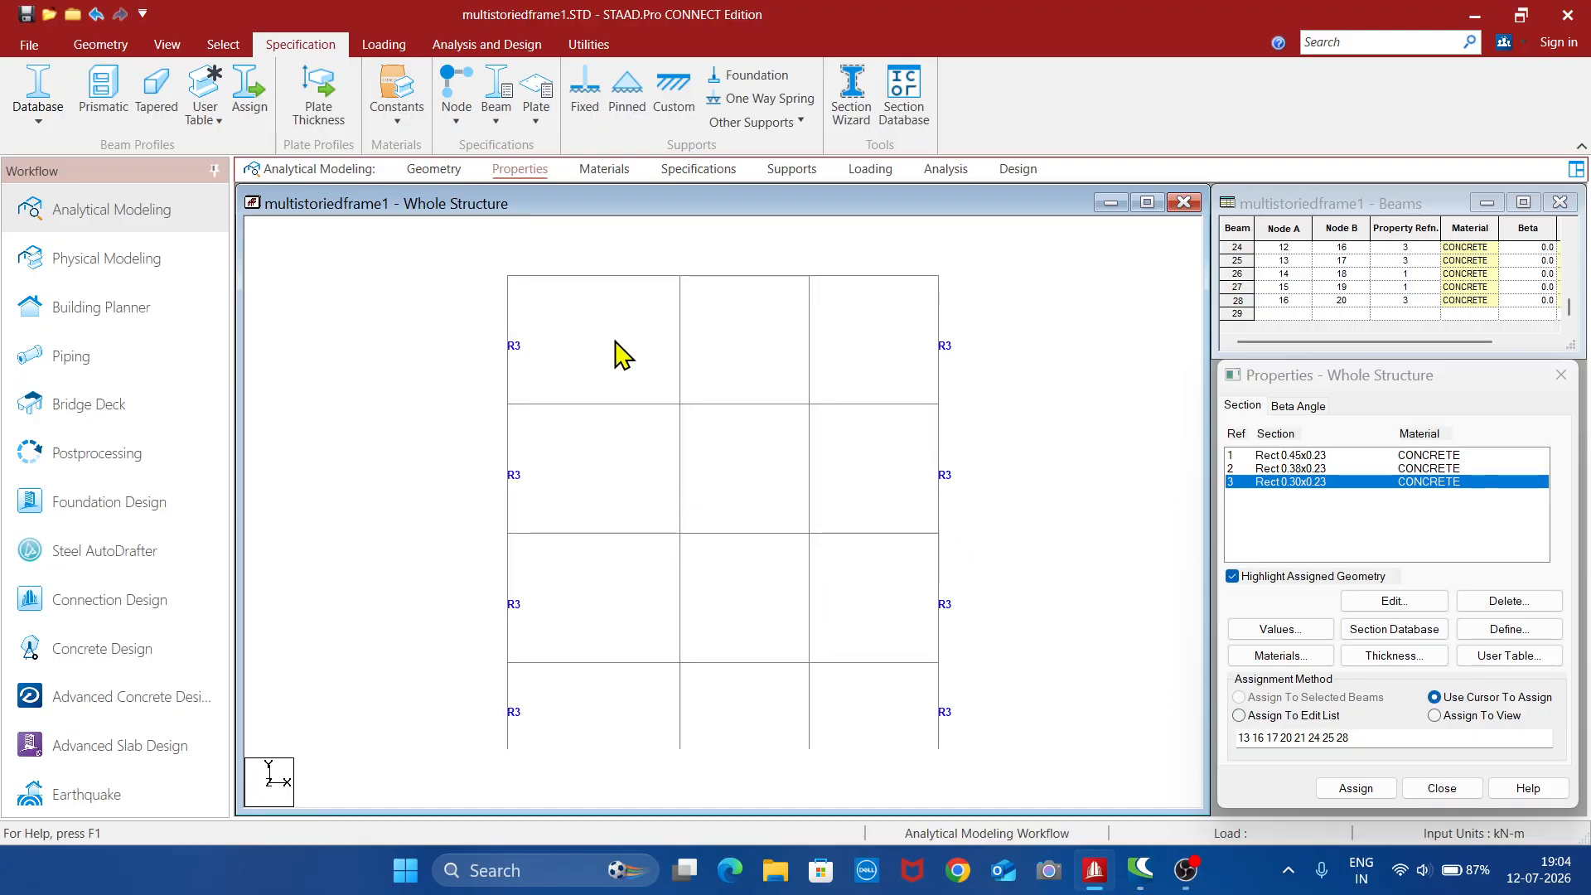
- Inspect the frame's assigned member sections in a 3D rendered view, then close that view
click(164, 46)
click(1212, 114)
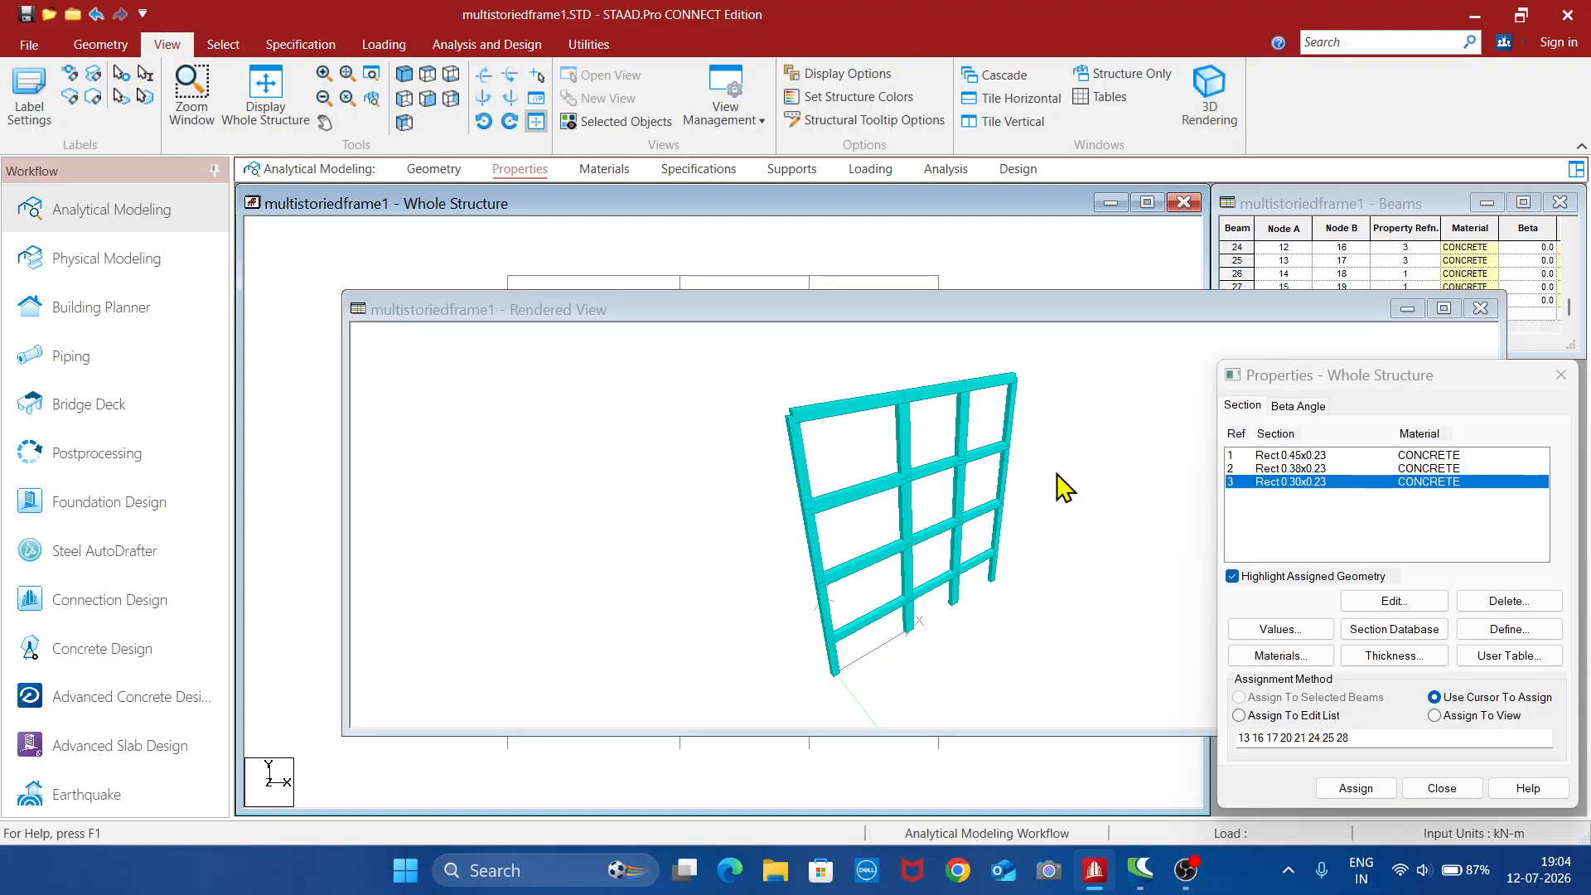
mouse_move(1102, 572)
mouse_down()
mouse_move(1011, 579)
mouse_move(1048, 604)
mouse_move(1077, 567)
mouse_up()
scroll(1080, 568, up, 3)
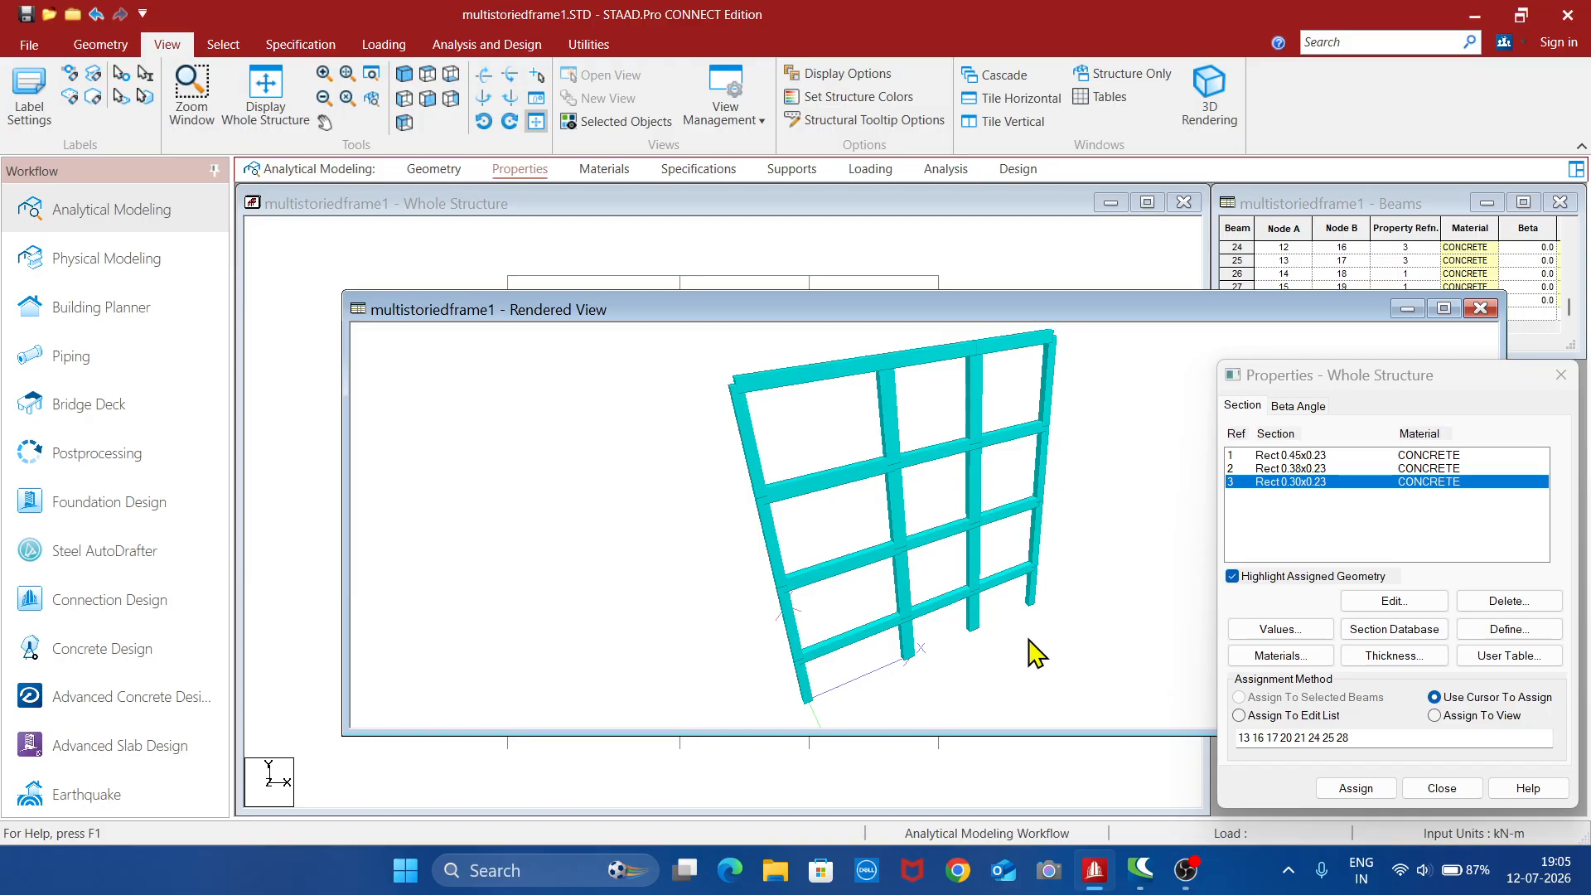
click(1479, 309)
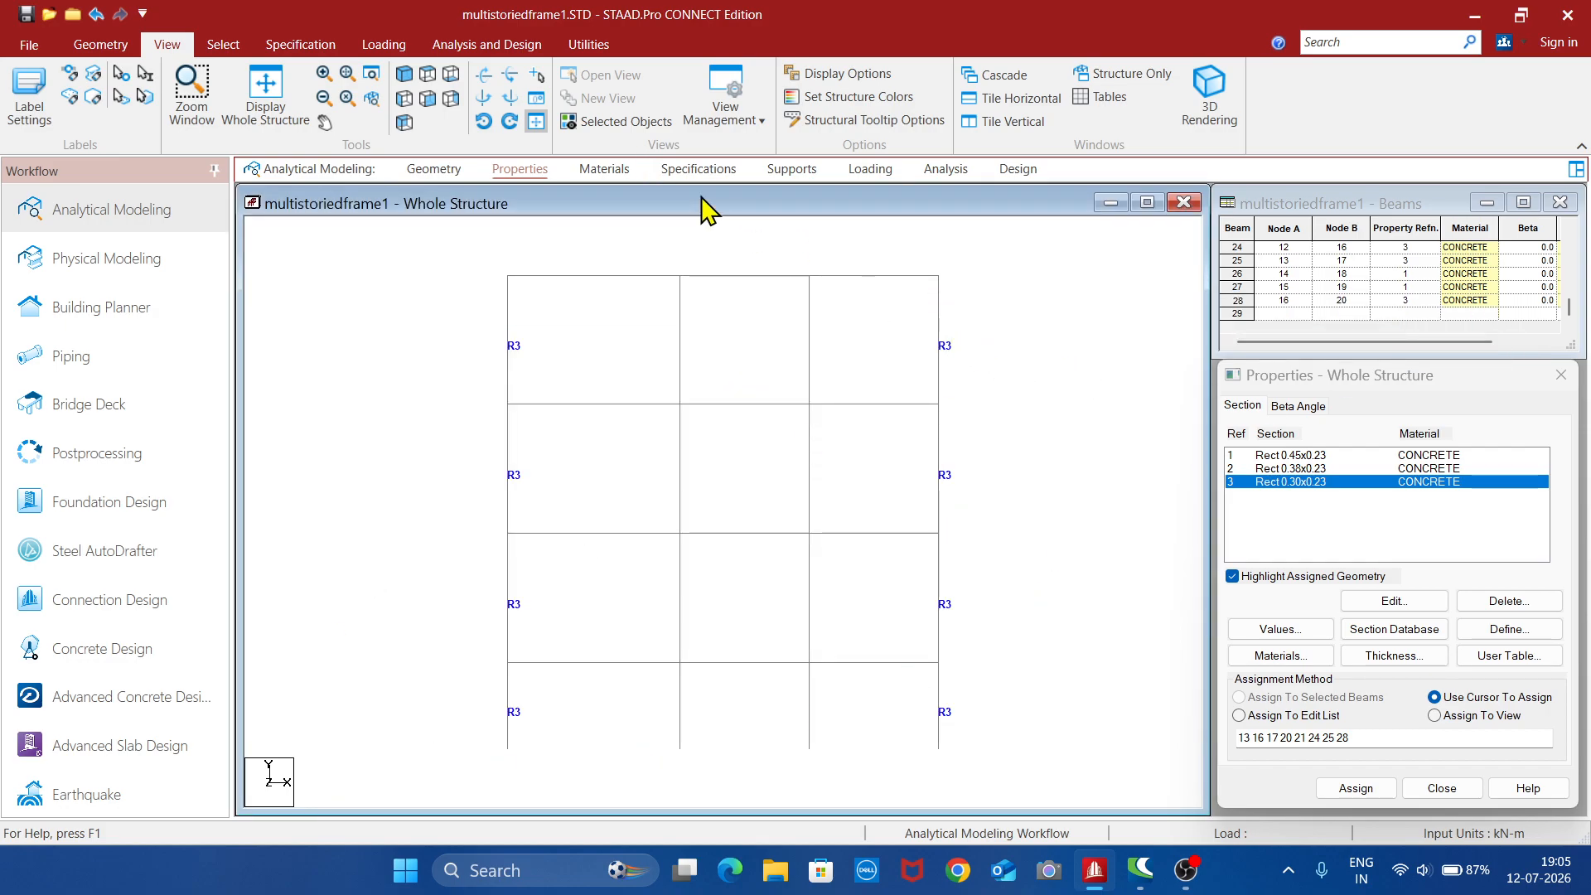
- Create a fixed support definition for the structure
click(791, 170)
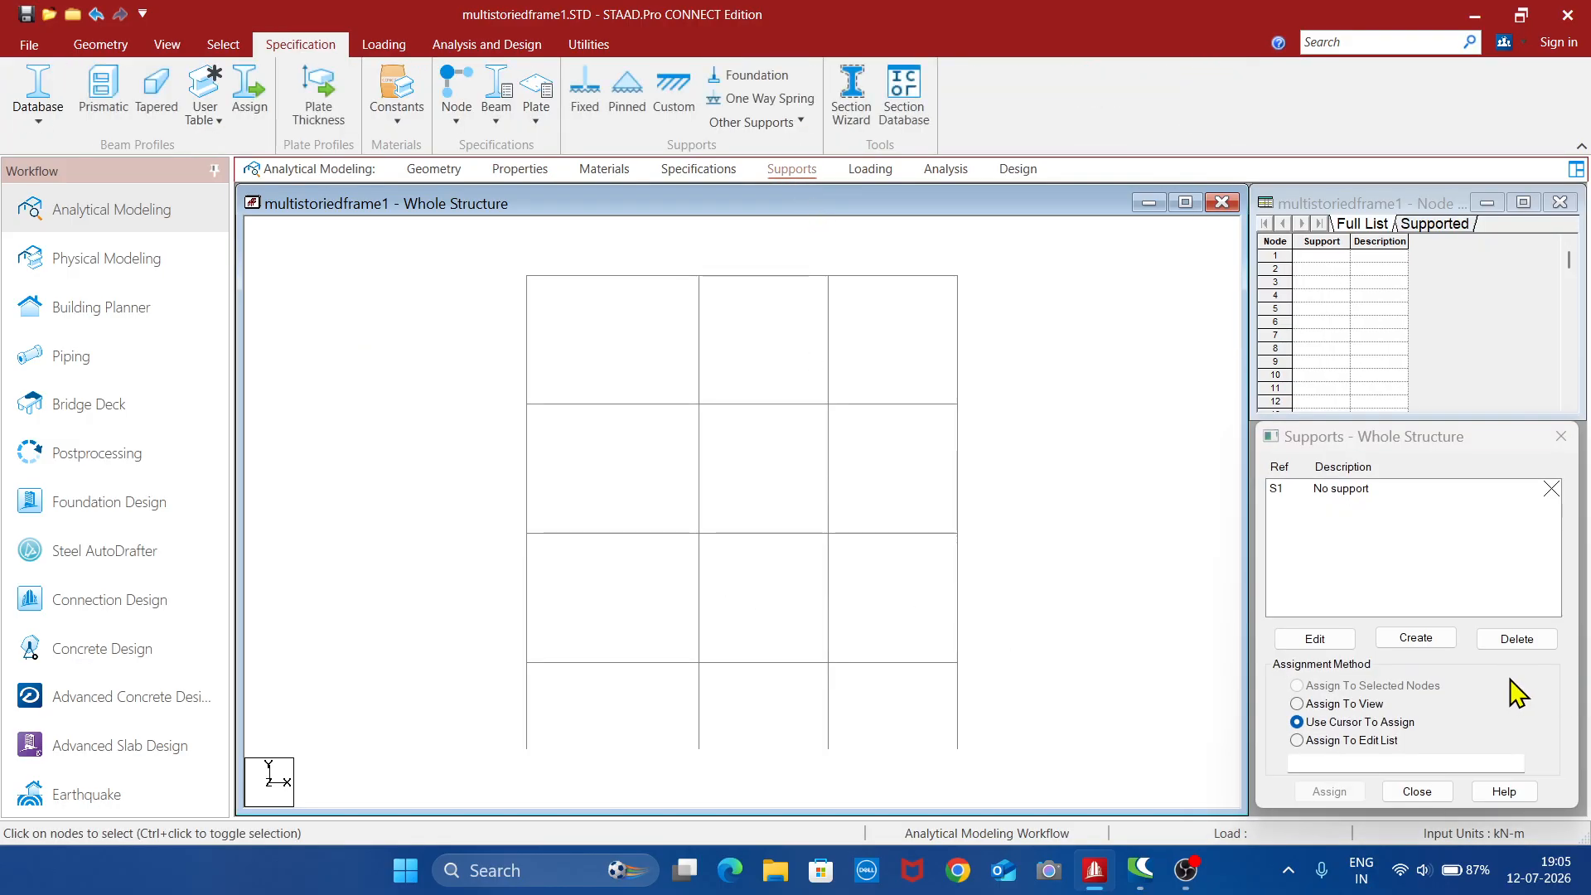
click(1412, 638)
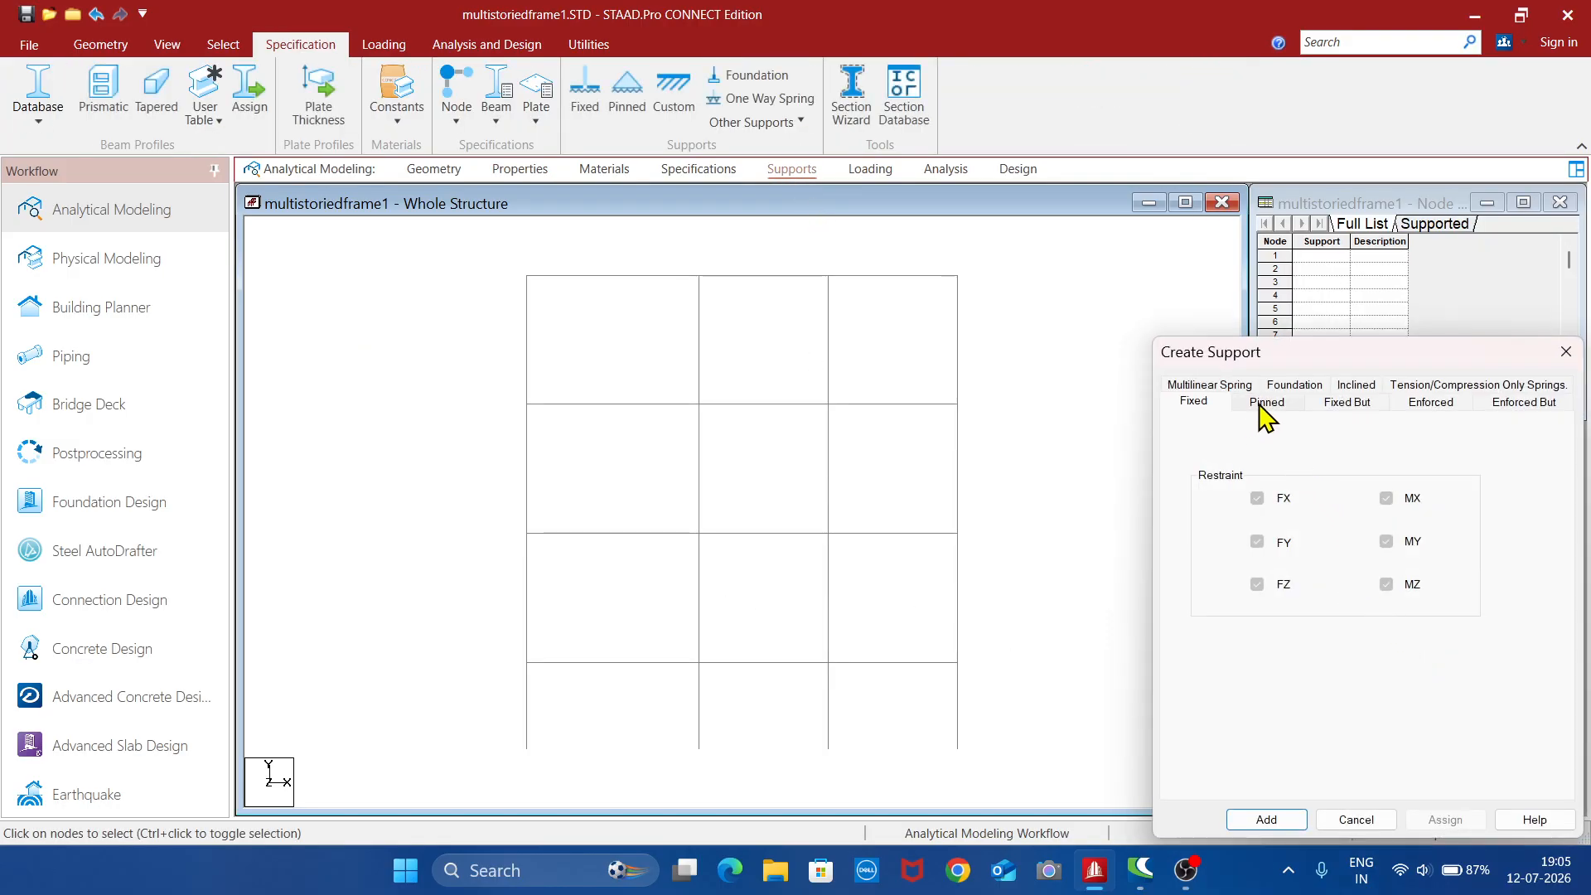
click(1276, 822)
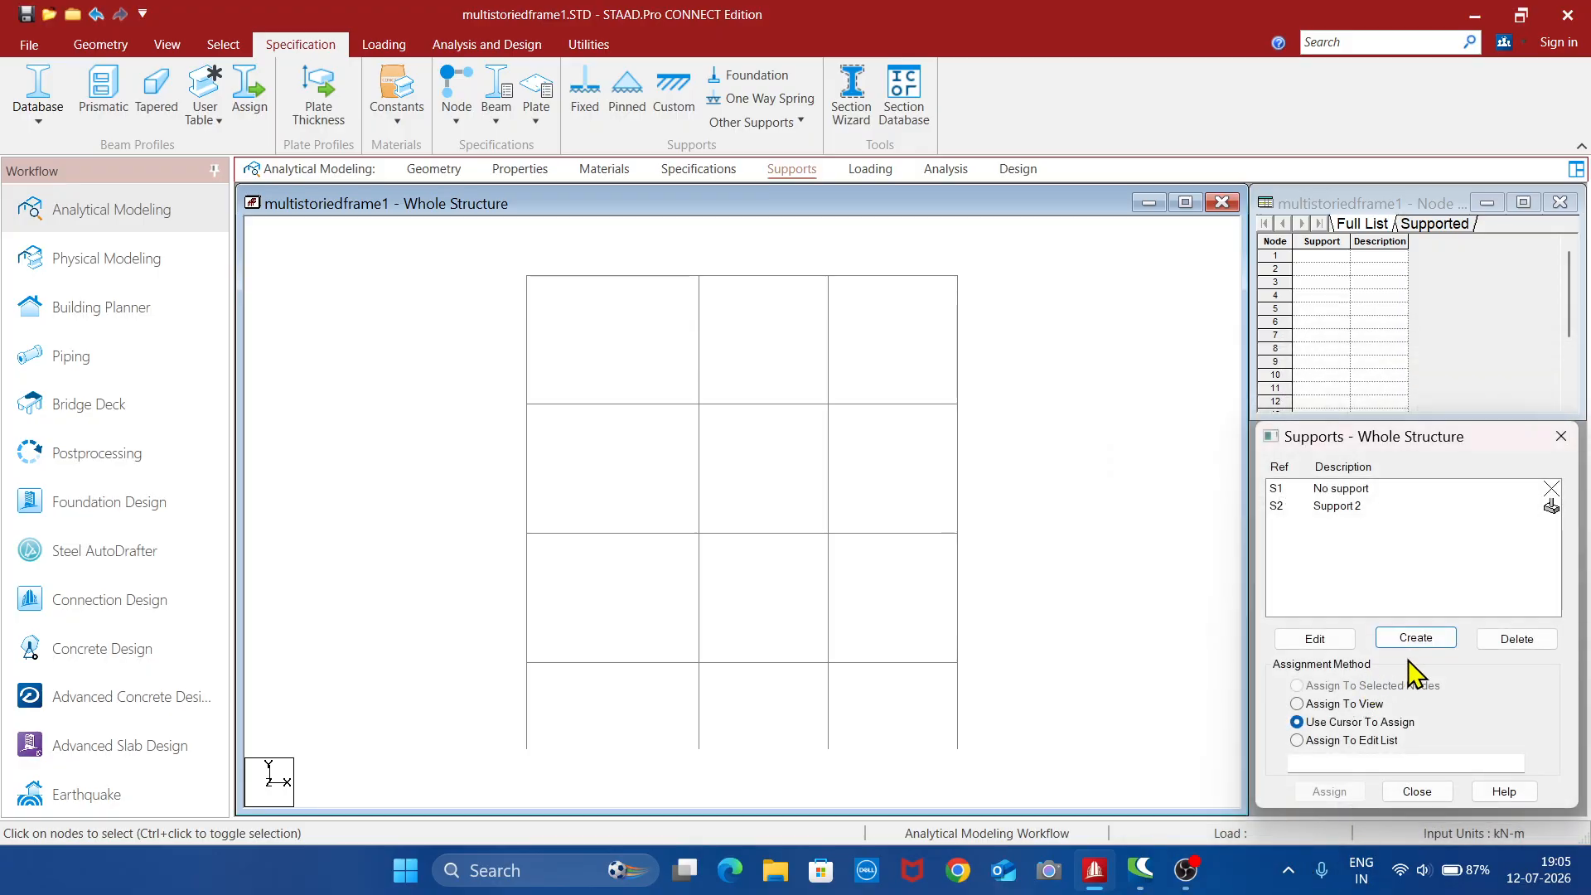
- Assign the fixed support to the four base nodes of the frame's columns
click(1344, 507)
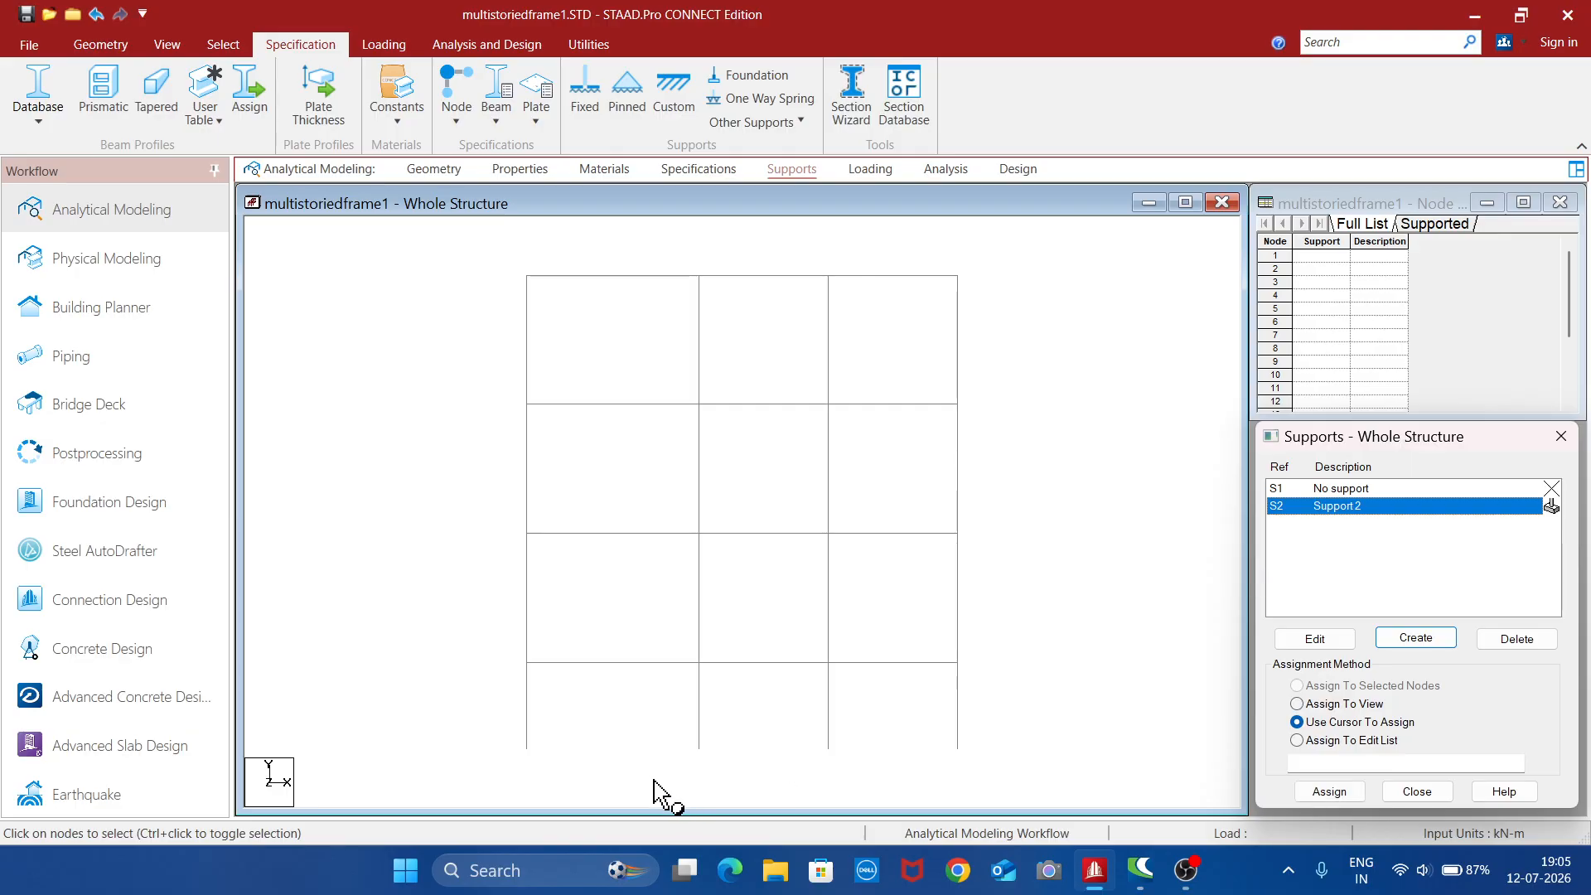
click(527, 751)
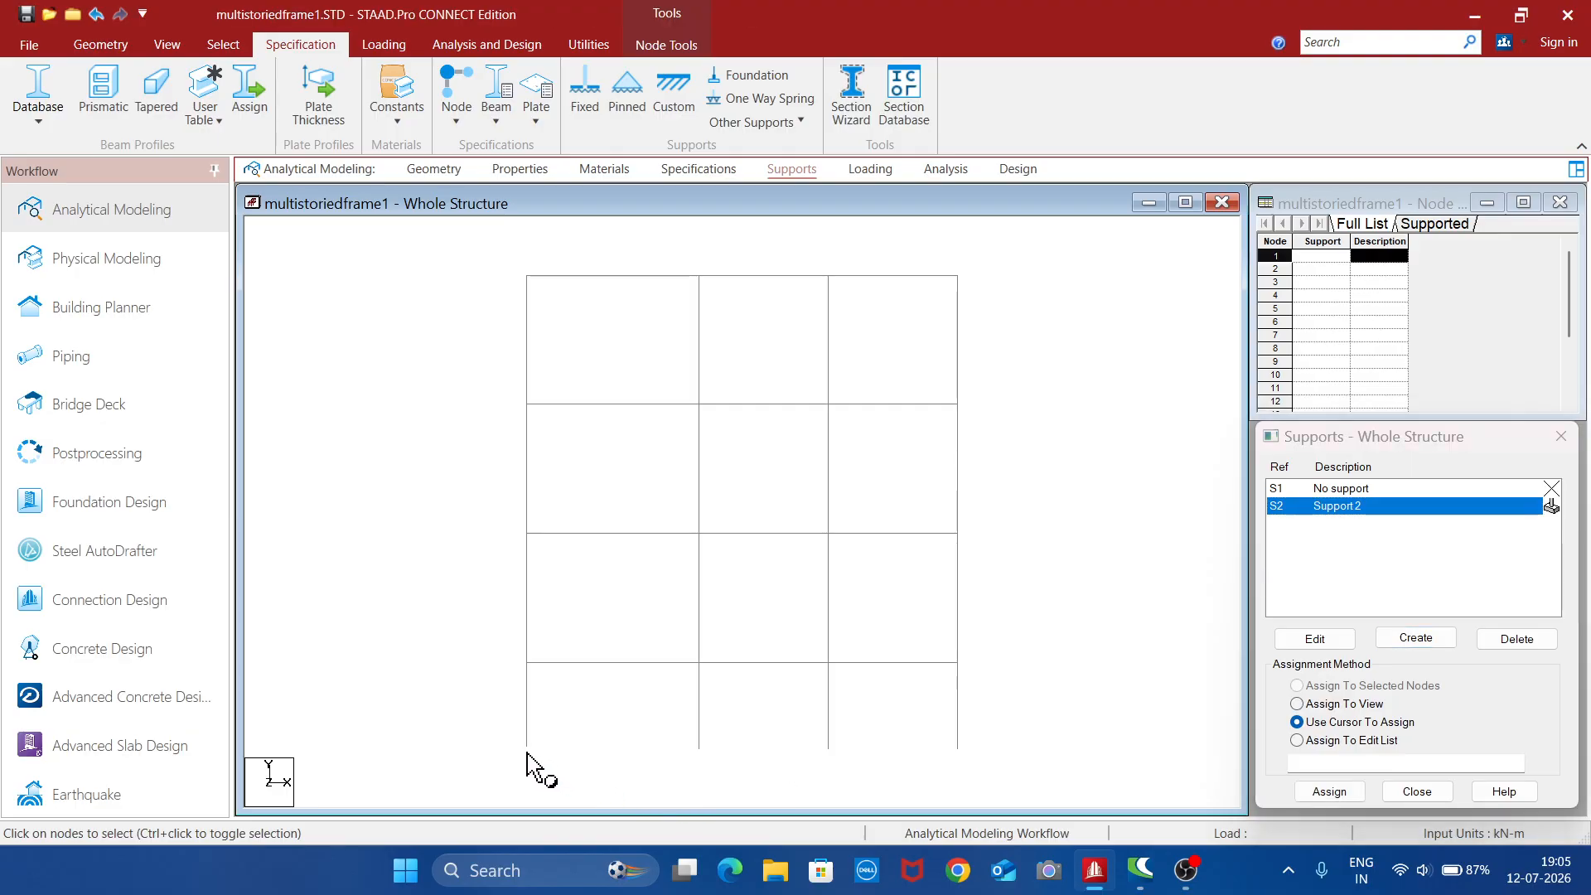
ctrl+click(698, 751)
ctrl+click(827, 751)
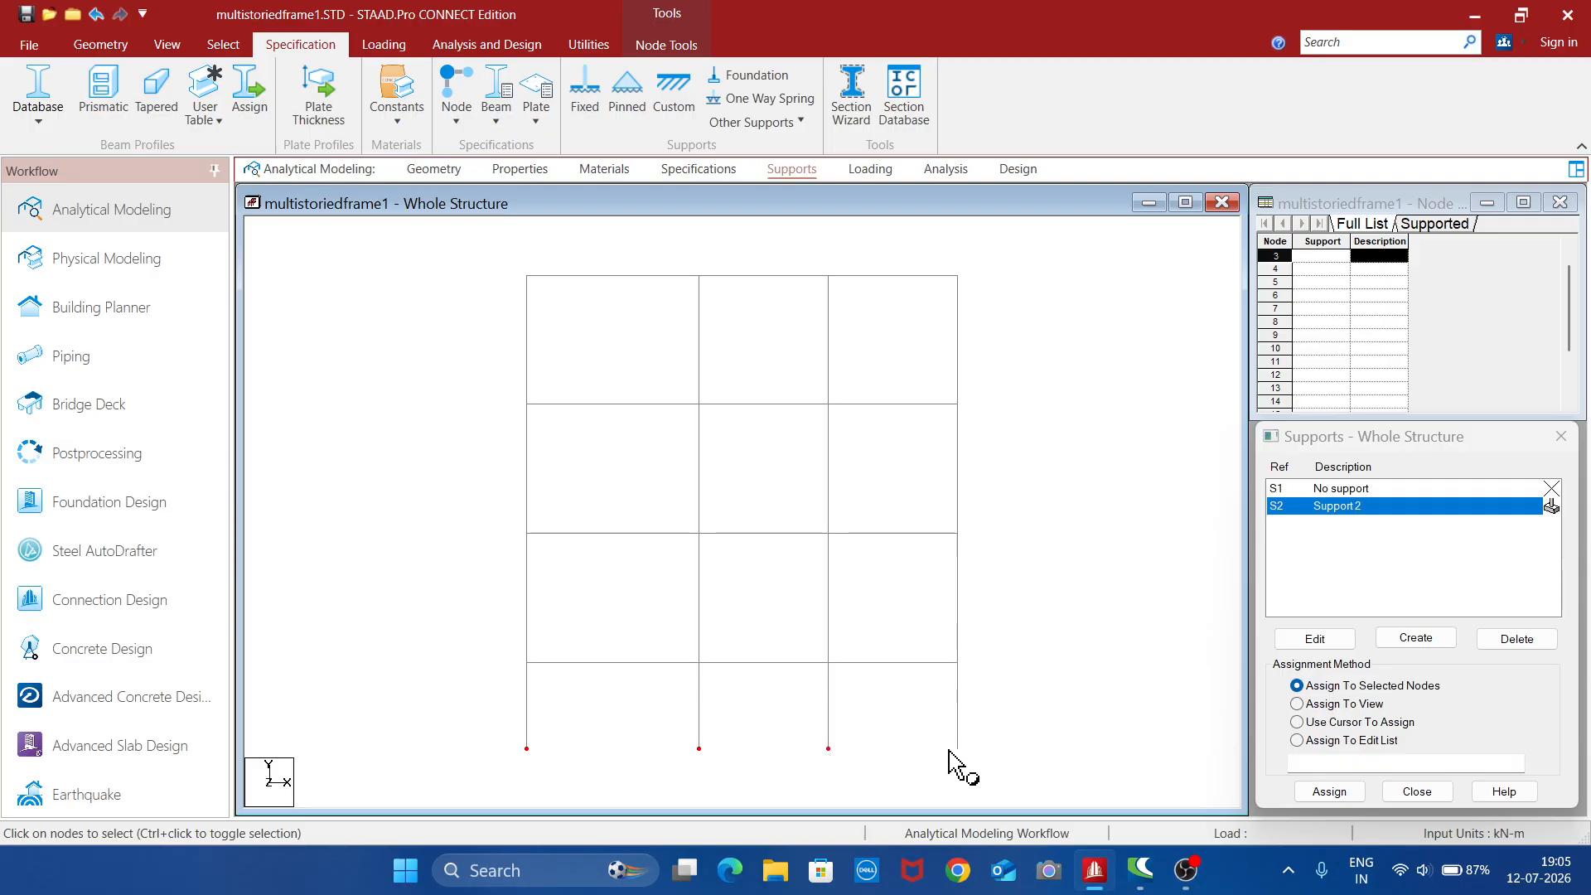
ctrl+click(958, 750)
click(1329, 790)
click(1404, 684)
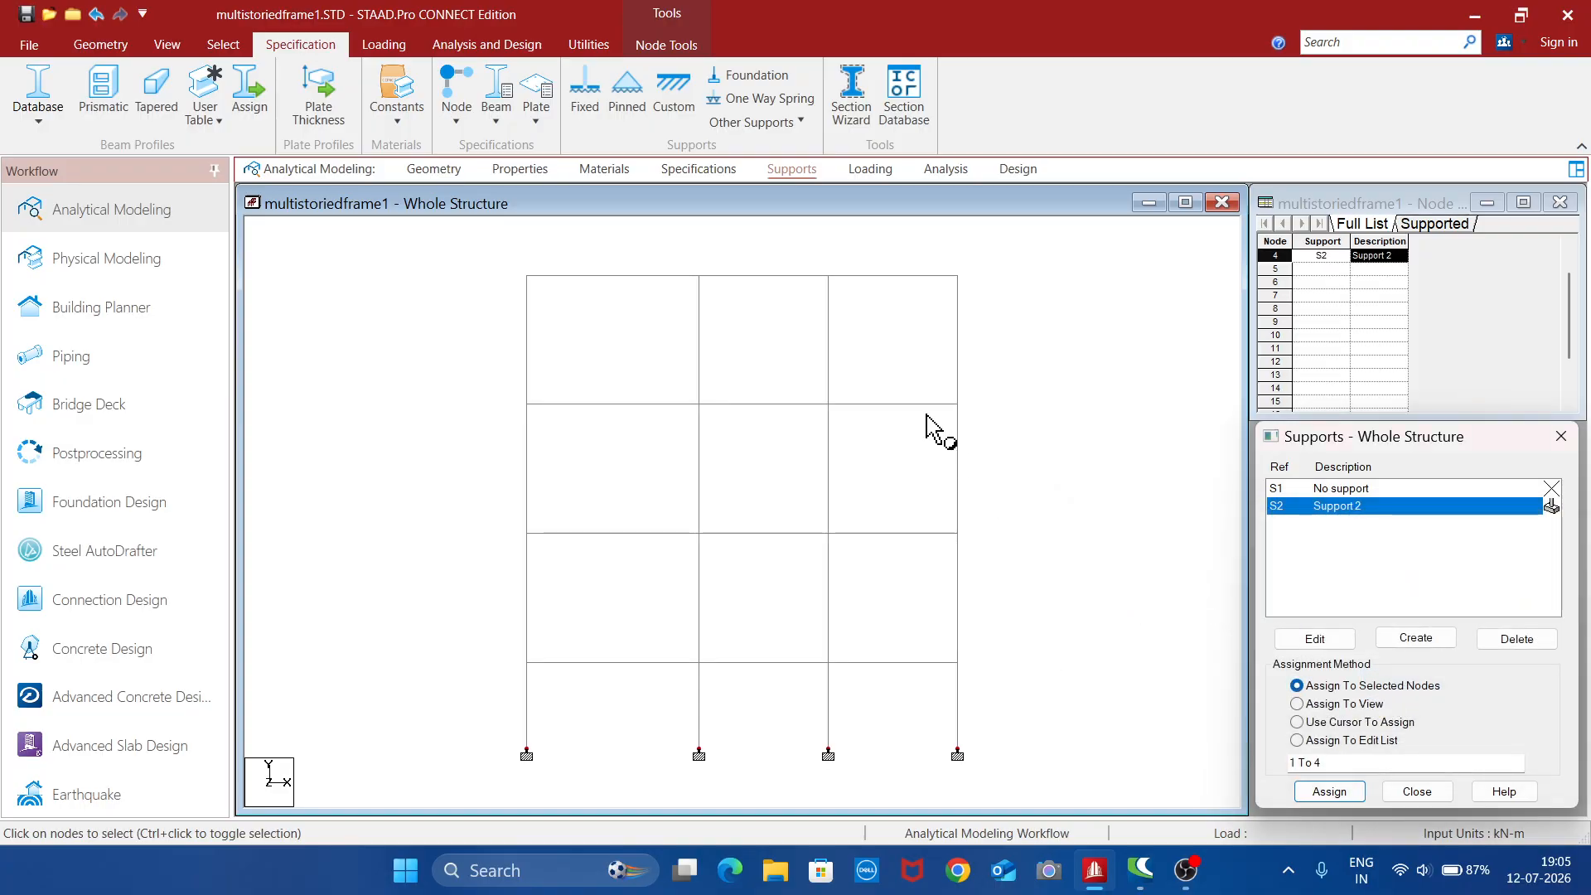
- Create primary load case 1 titled LOAD CASE 1 with loading type None
click(870, 170)
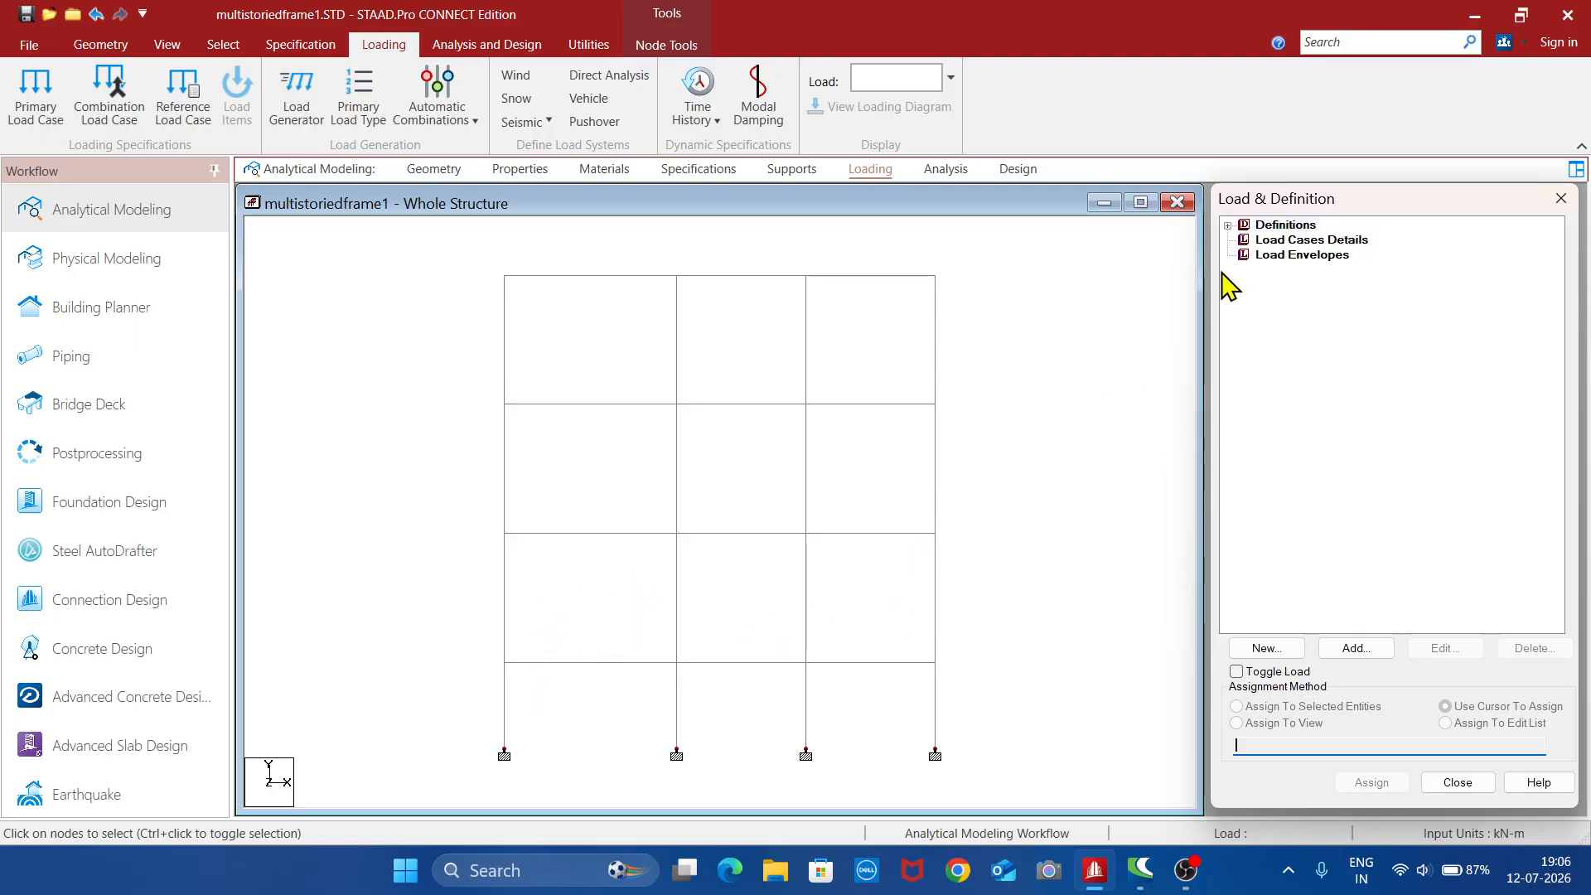
click(1323, 242)
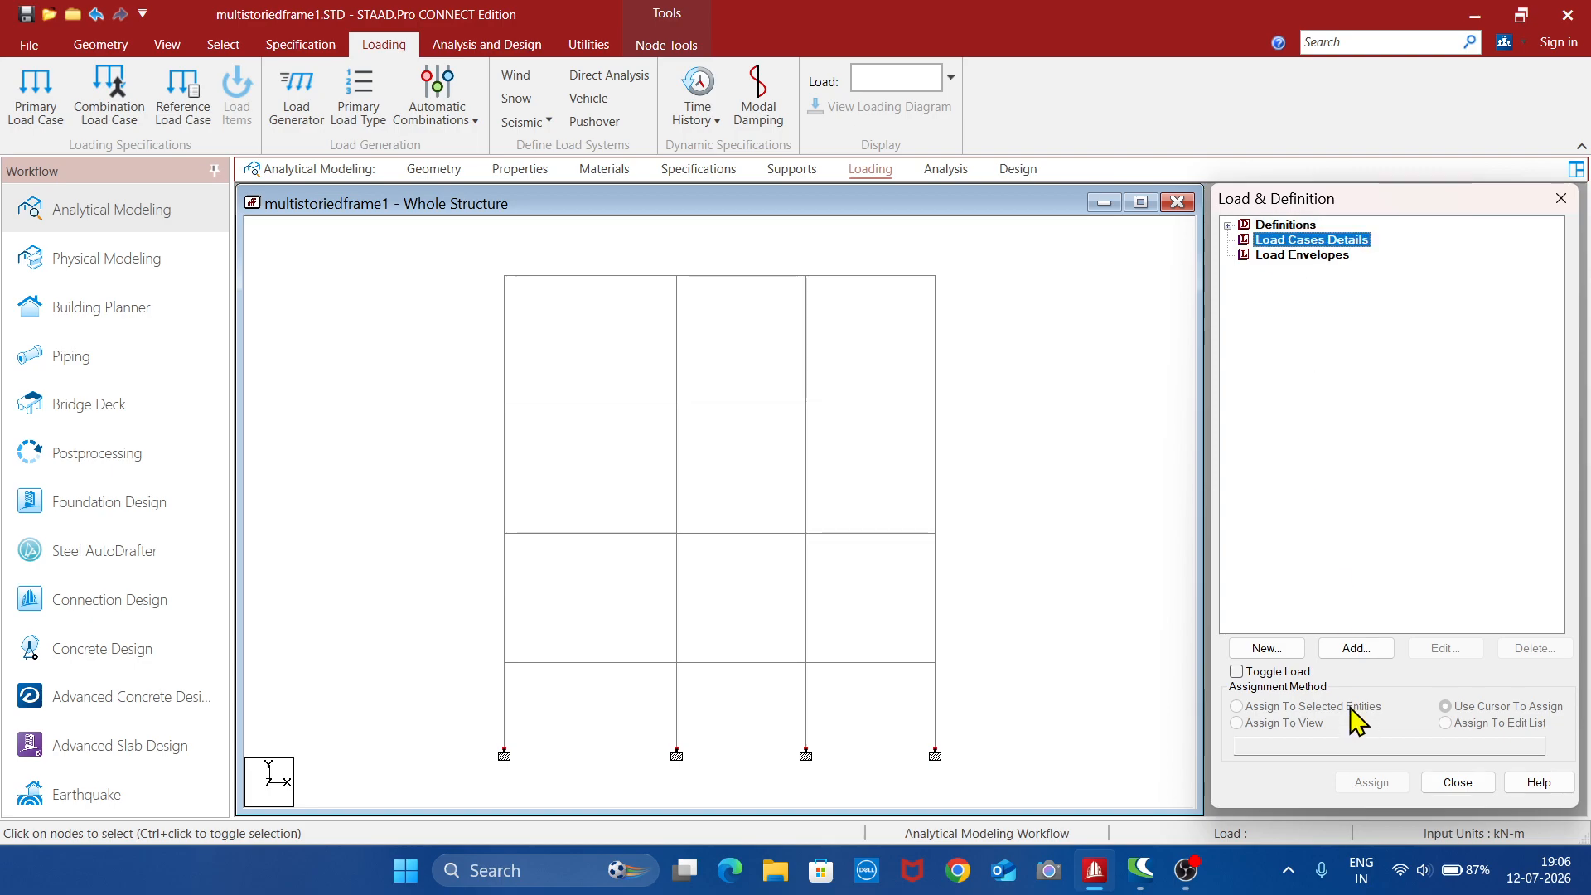
click(1356, 650)
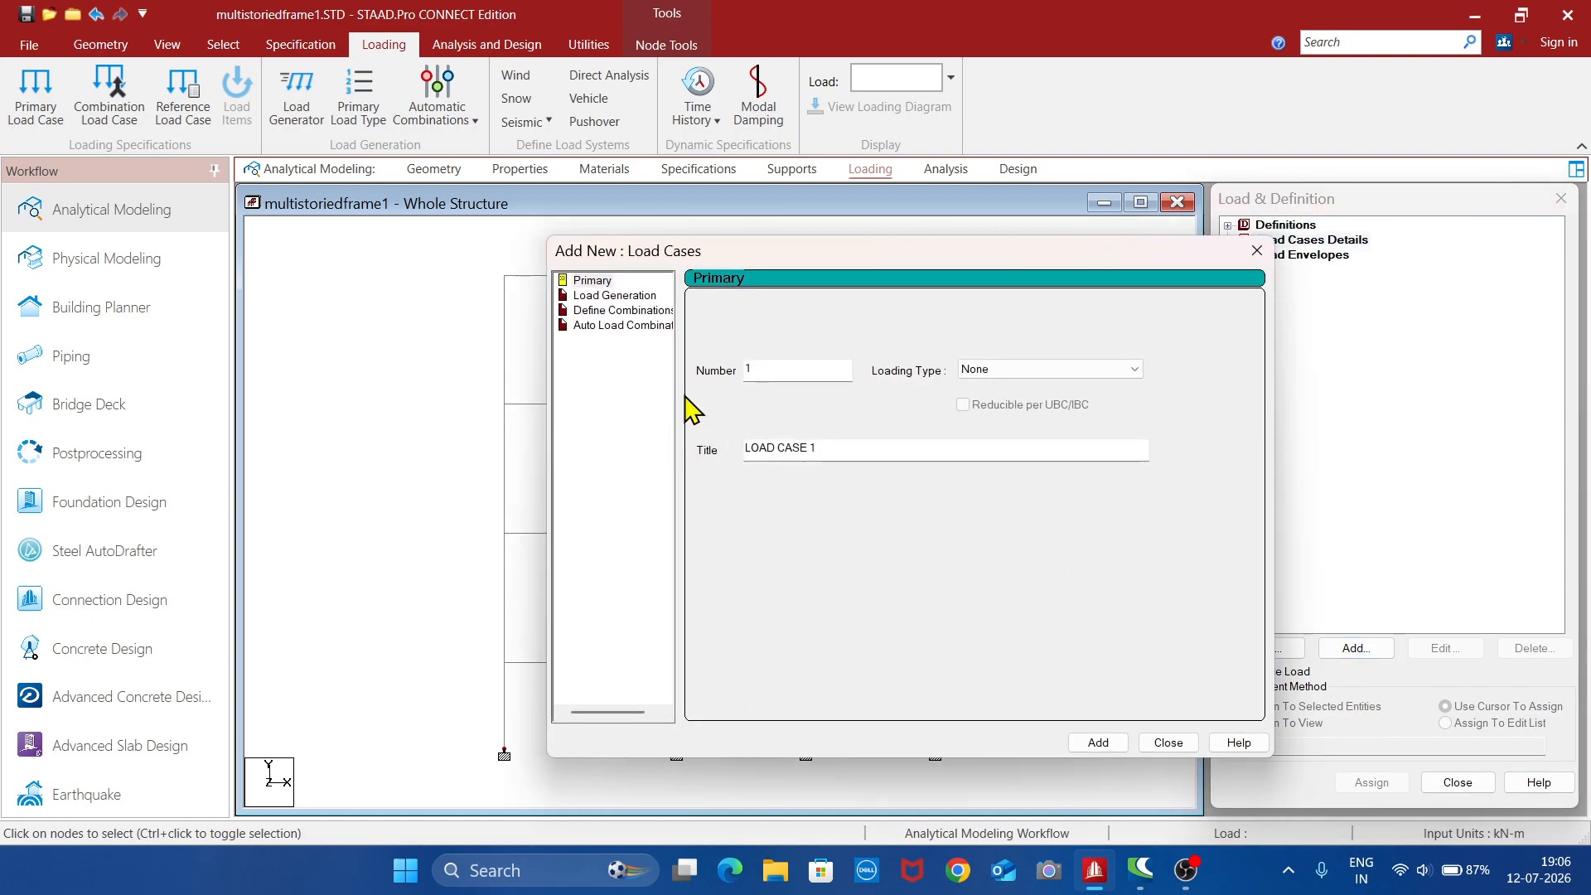
click(1100, 745)
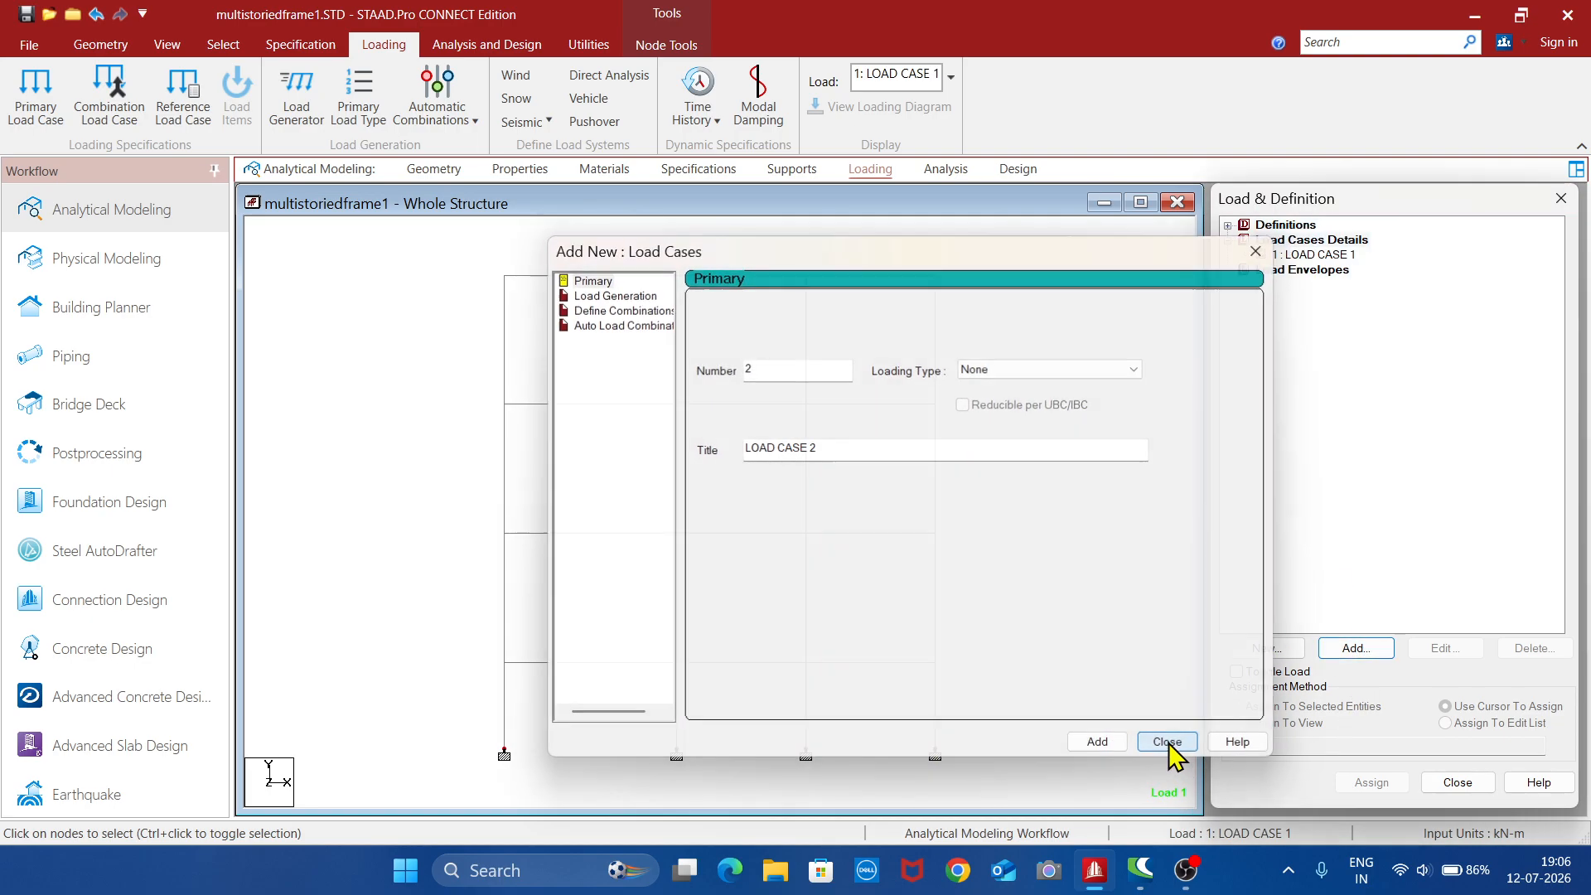
click(1170, 746)
- Add uniform member forces of -30, -60 and -25 kN/m in the GY direction to load case 1
click(1319, 255)
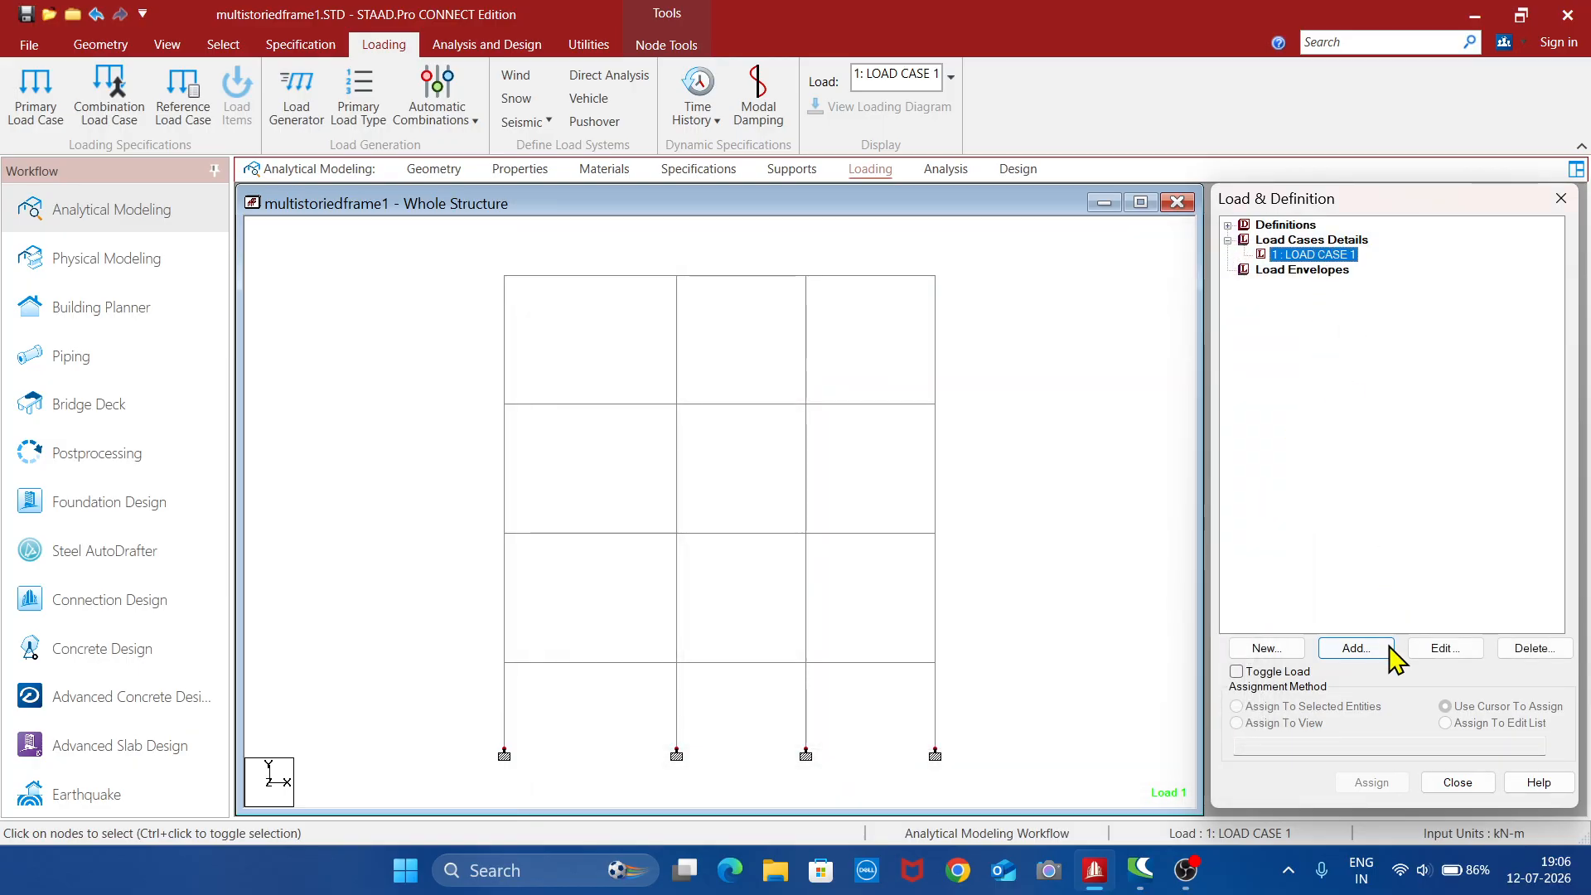
click(1359, 649)
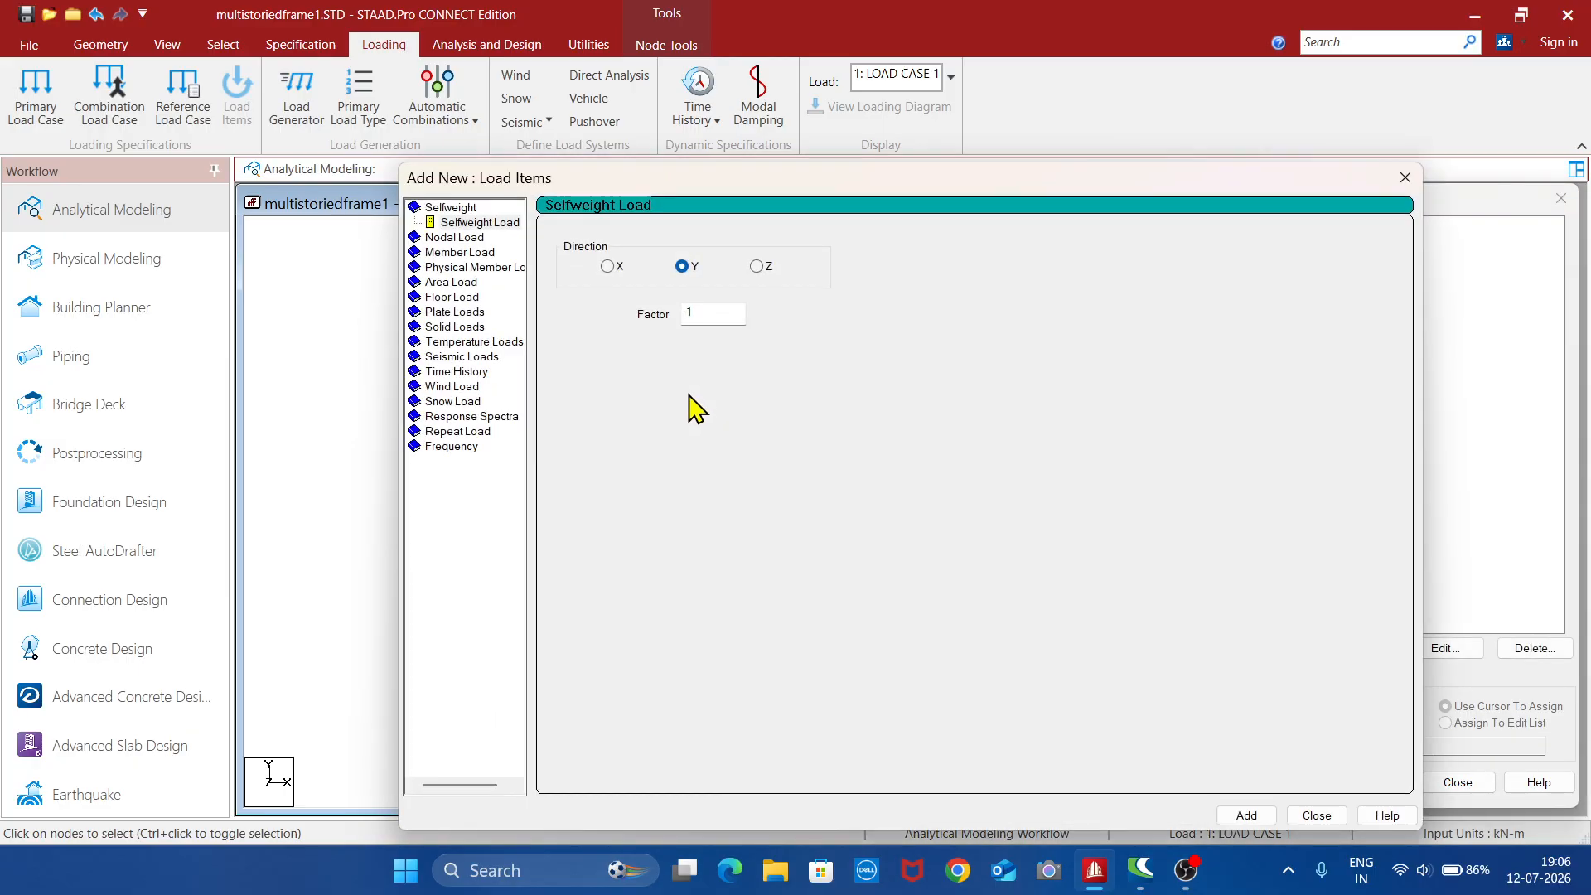
click(469, 252)
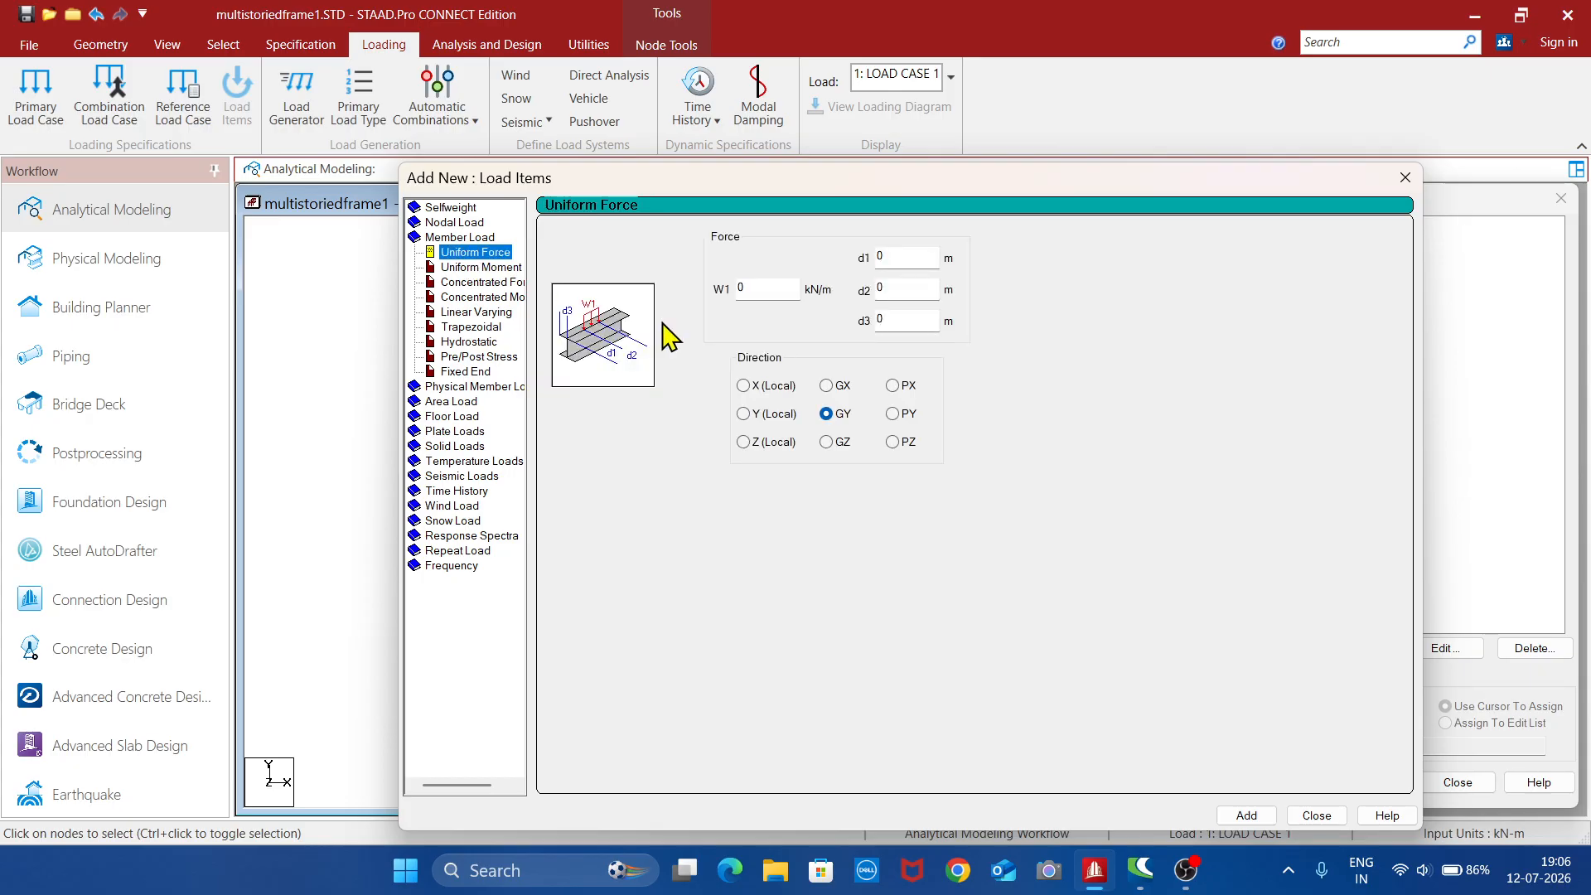
click(750, 286)
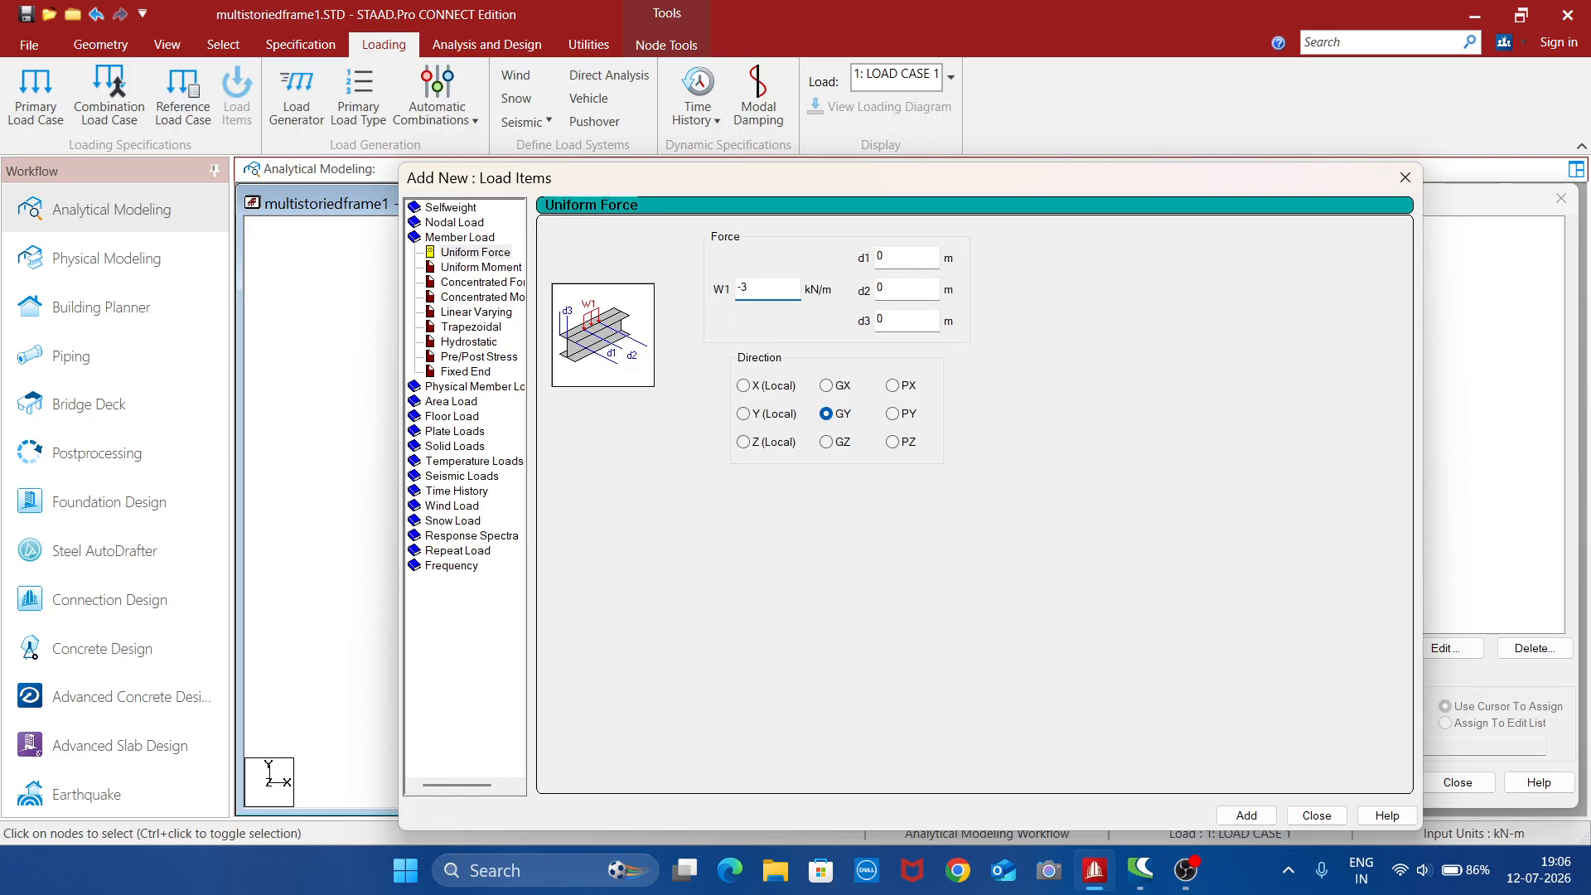
text(-30)
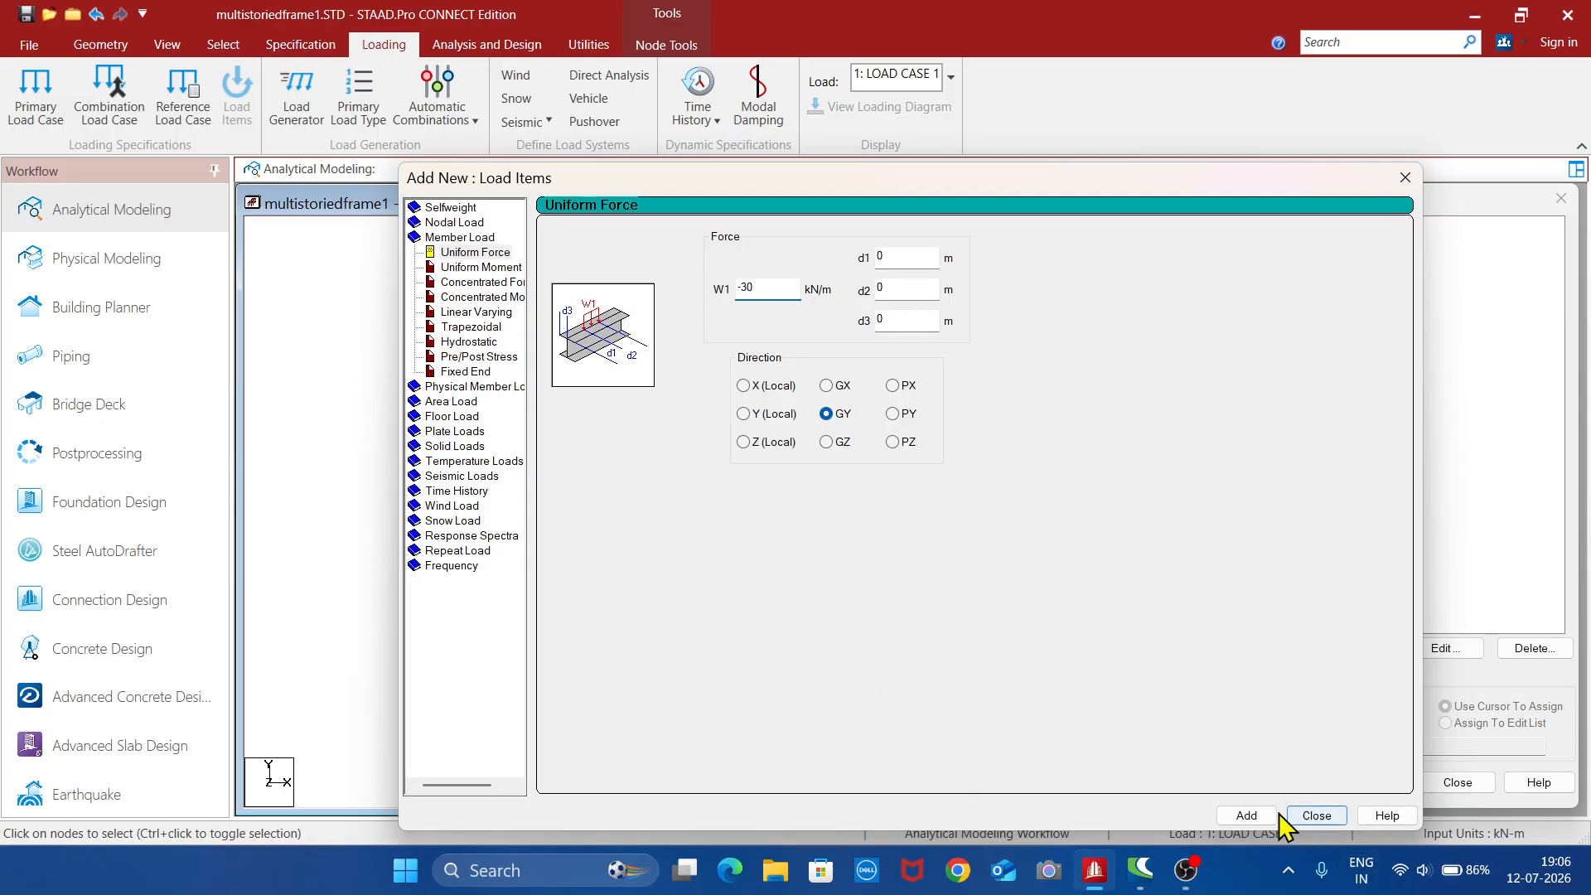
click(1247, 815)
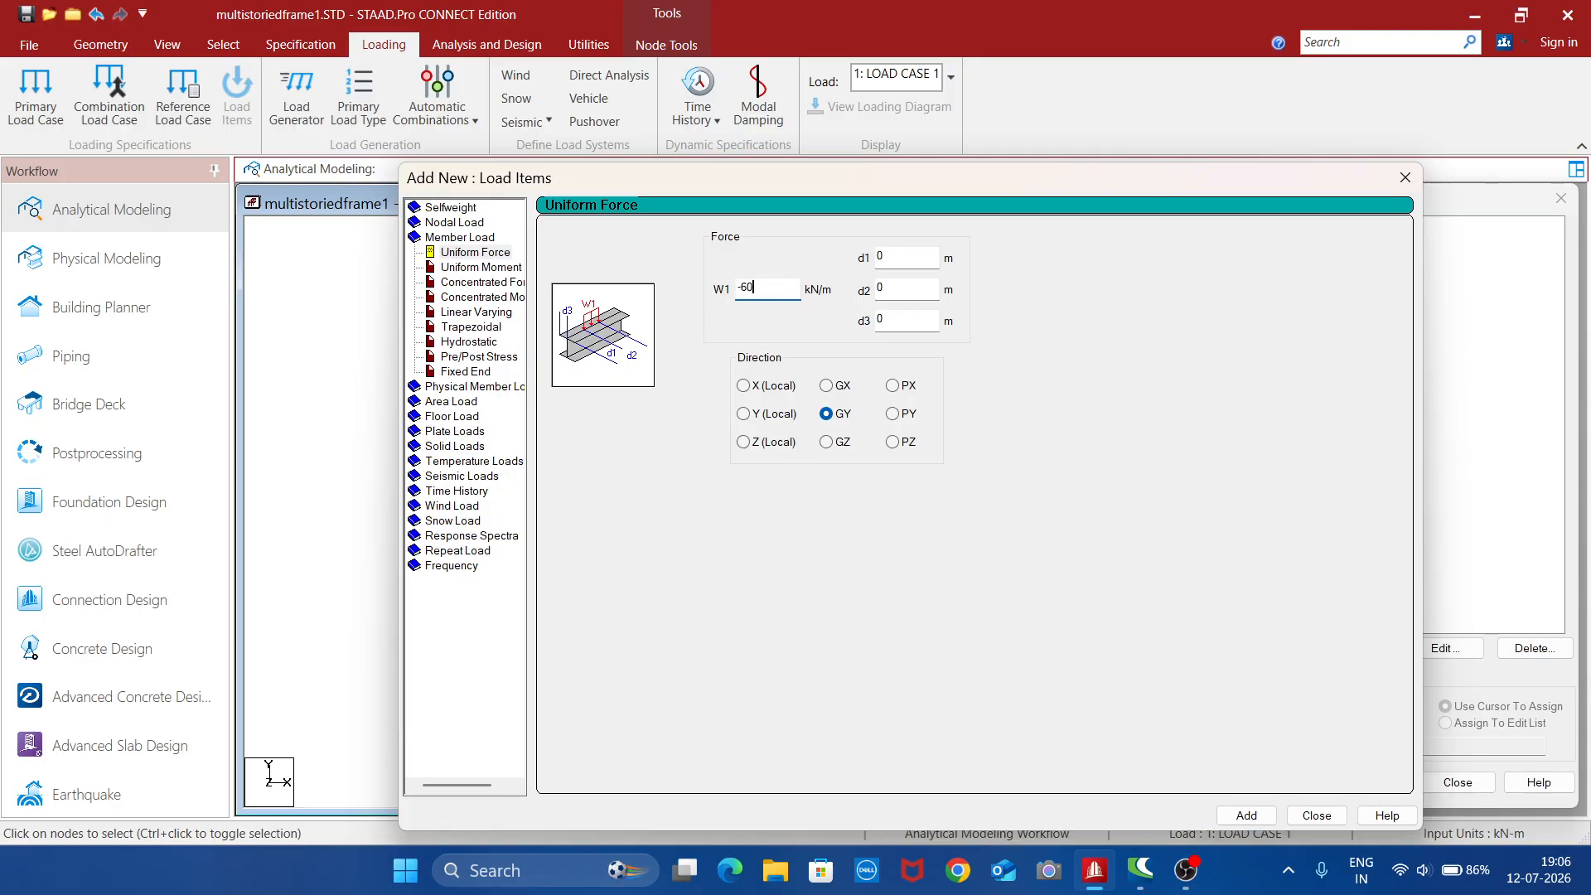
click(1246, 815)
click(1236, 815)
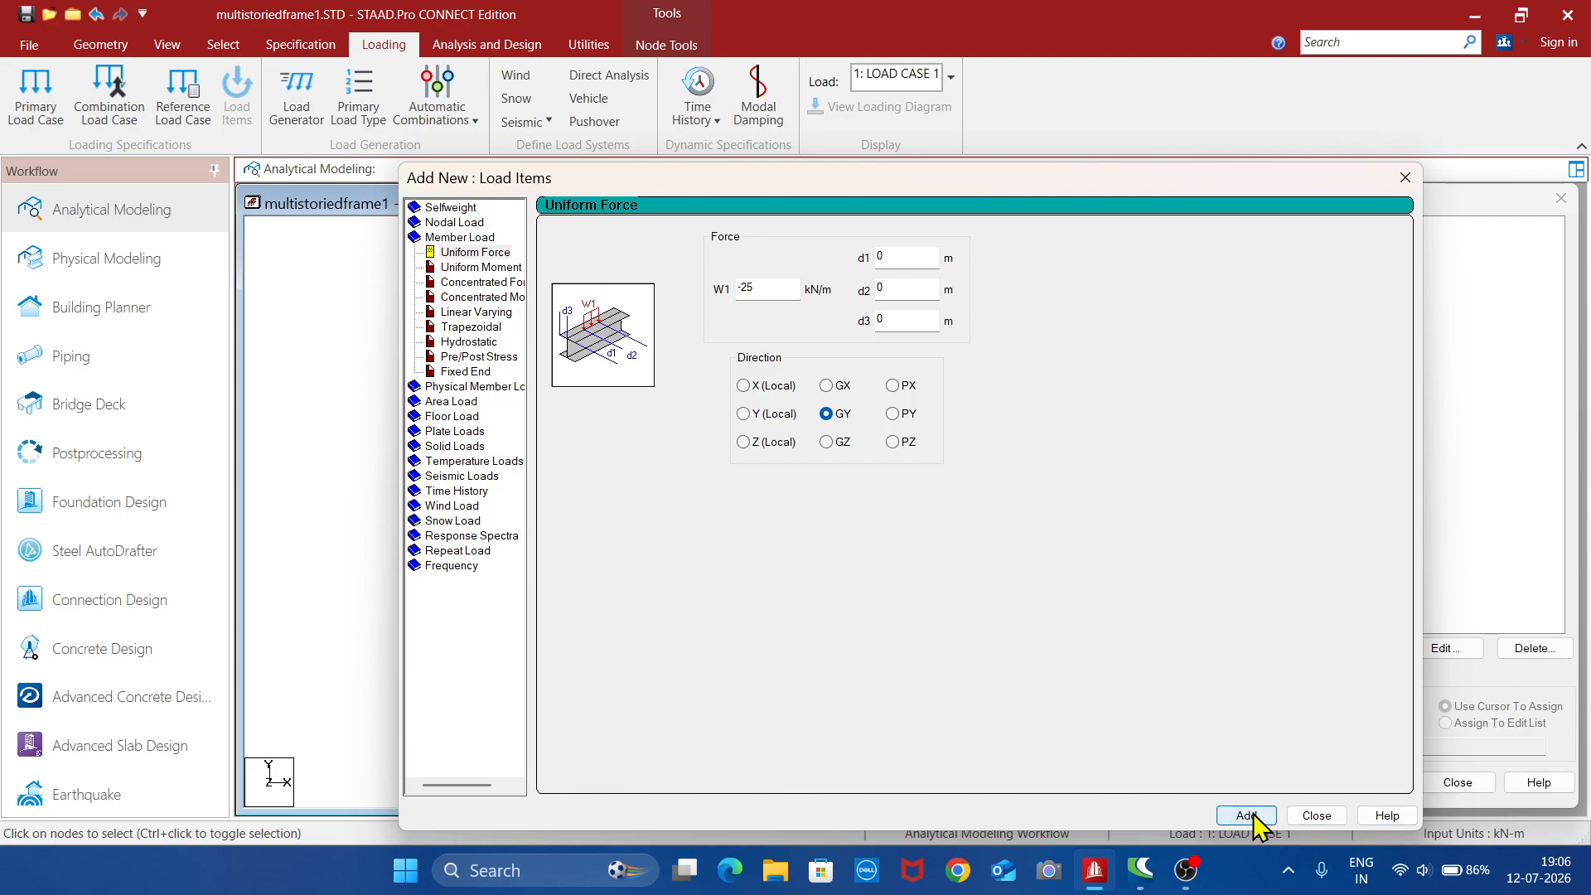
click(1303, 818)
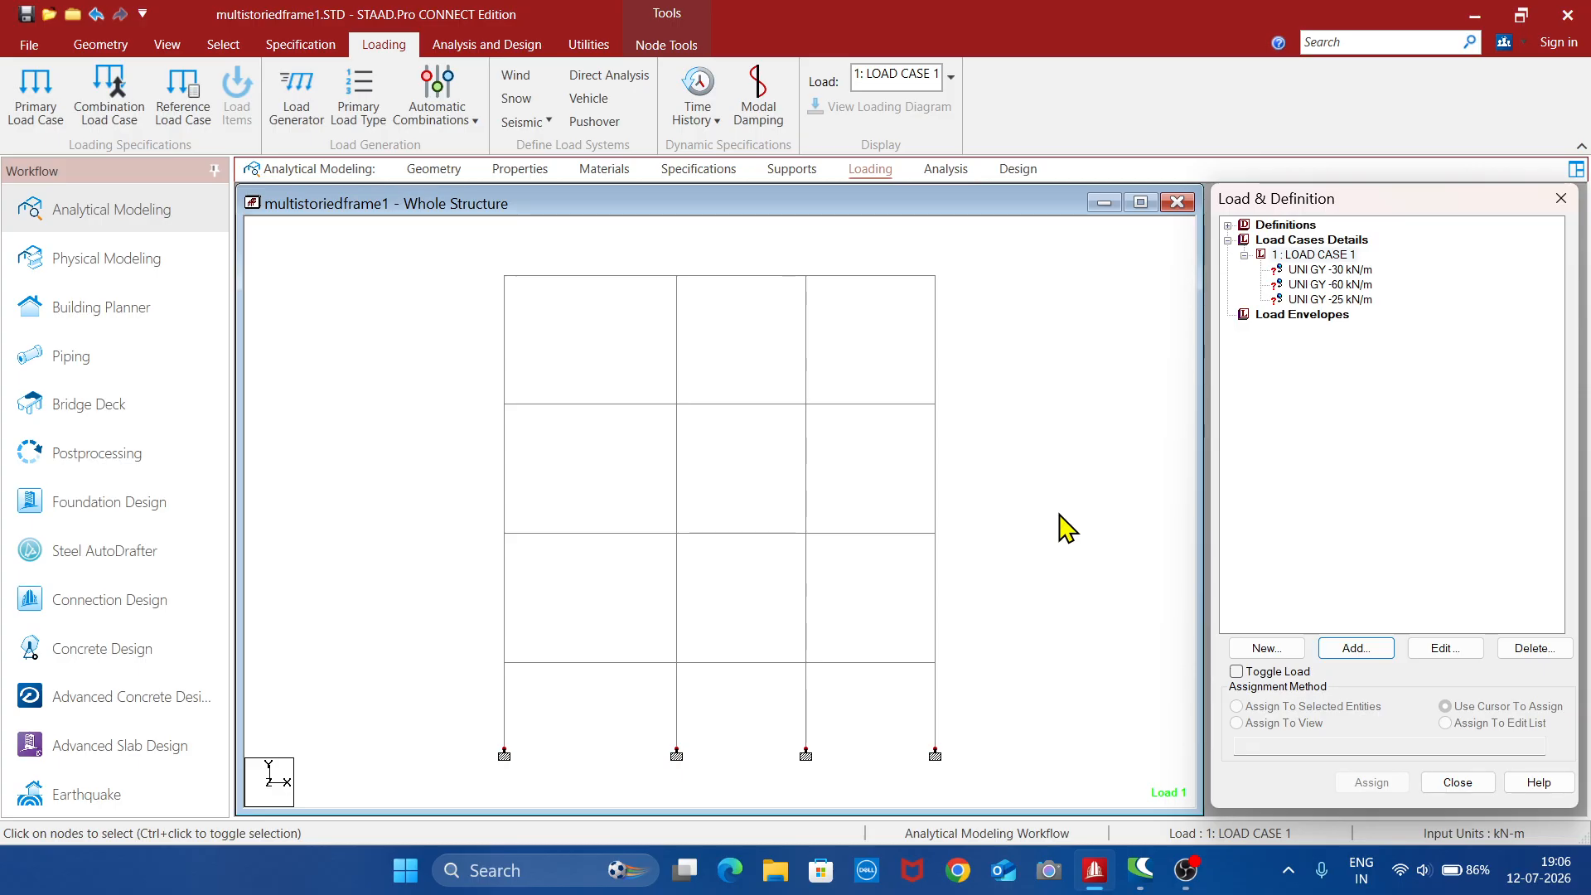
- Assign the -30 kN/m uniform load to the three roof-level beams
click(1347, 273)
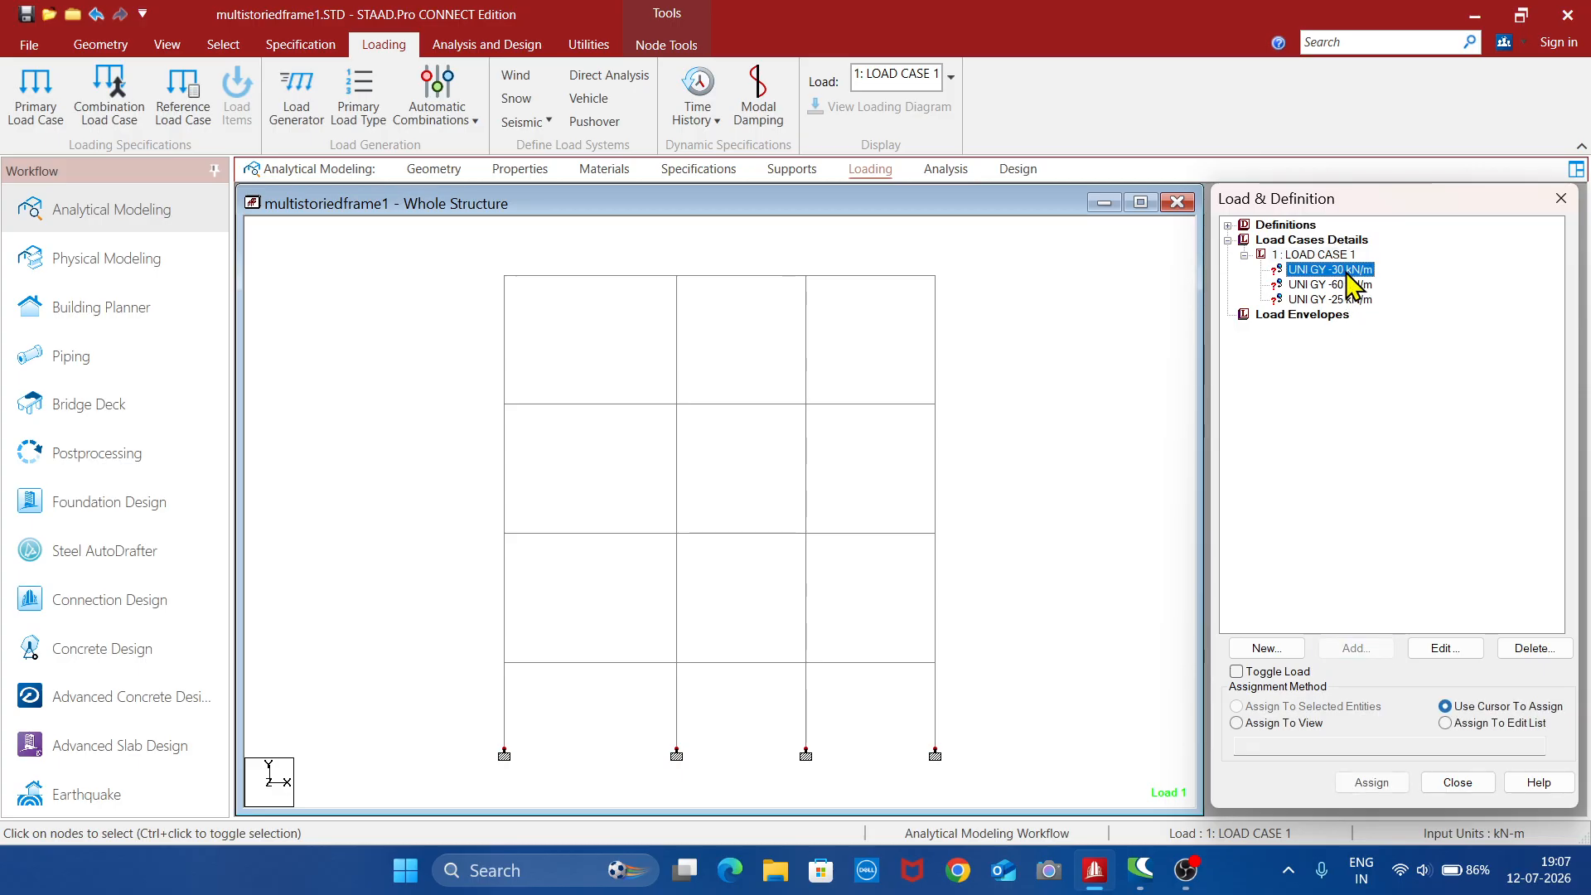
click(596, 277)
click(740, 278)
click(868, 279)
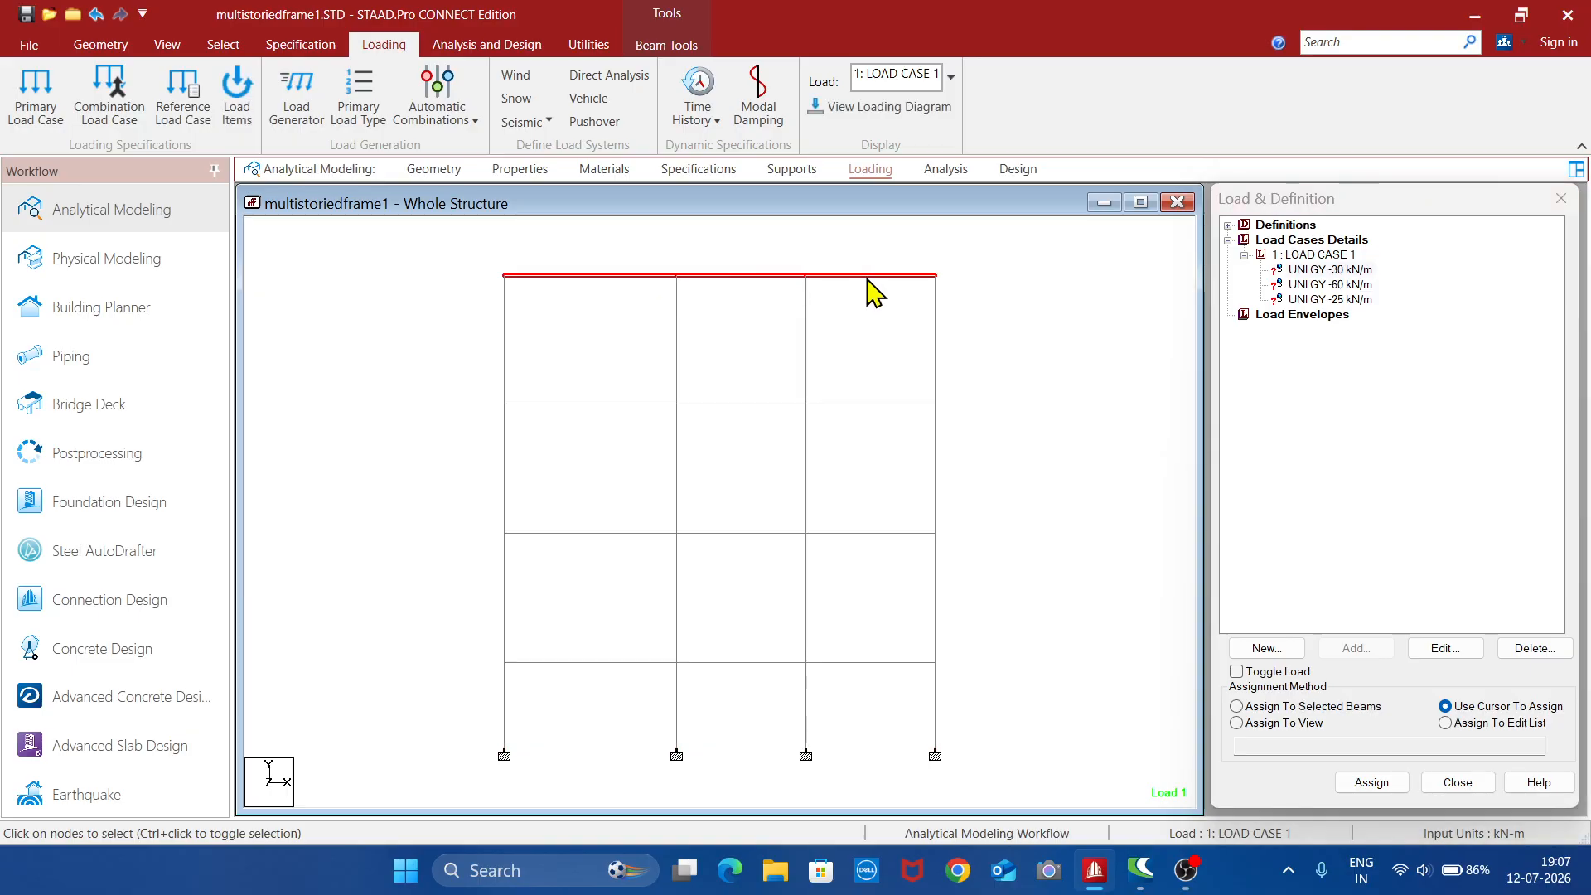
click(1238, 708)
click(1371, 782)
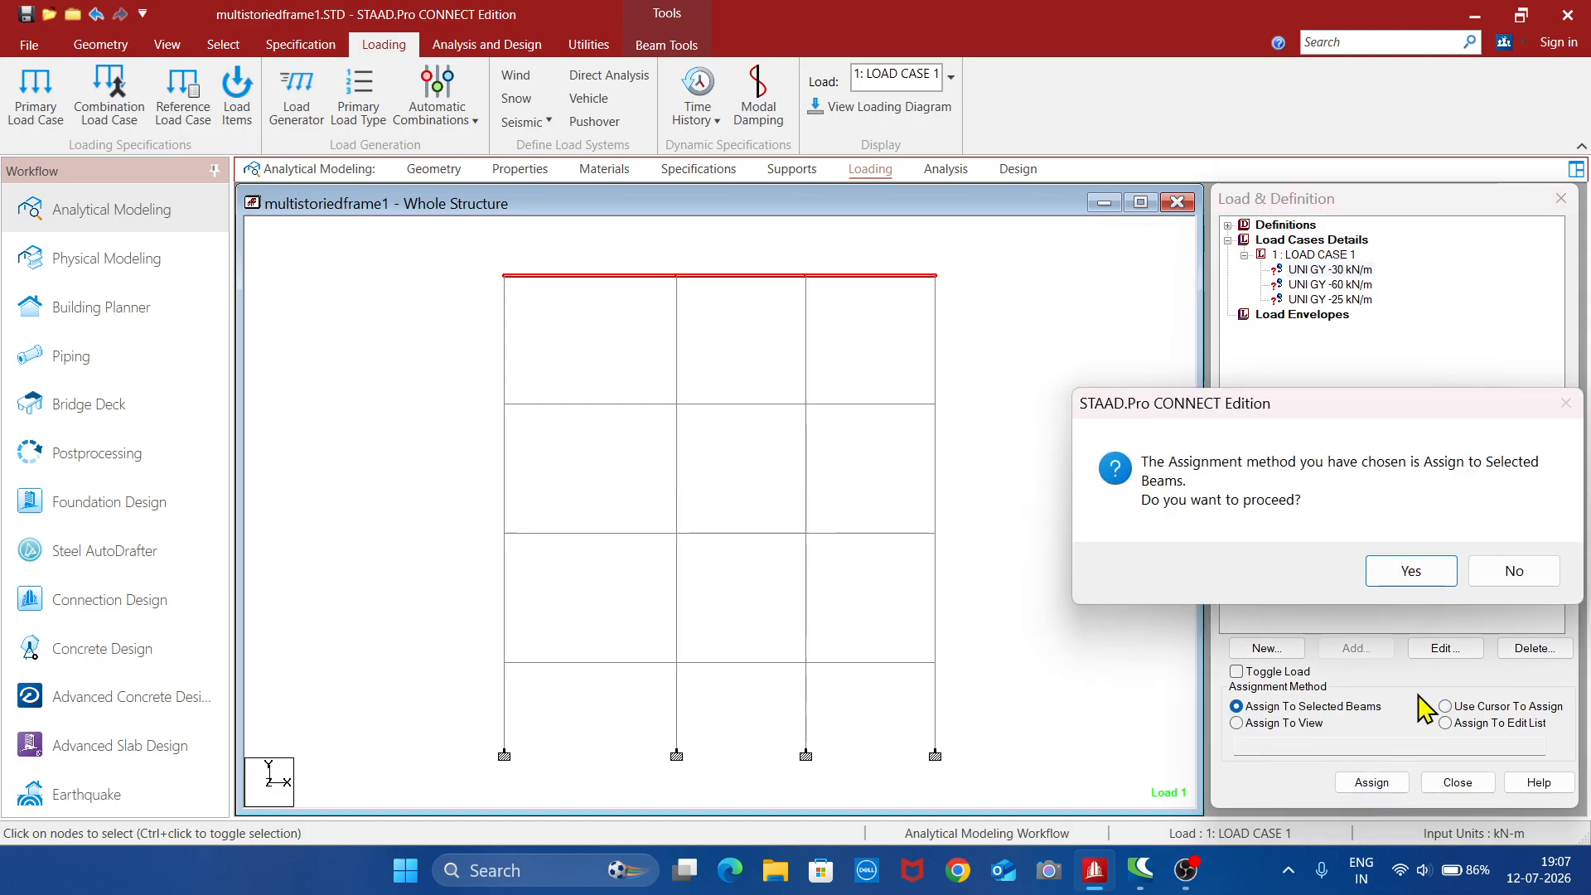
click(1425, 570)
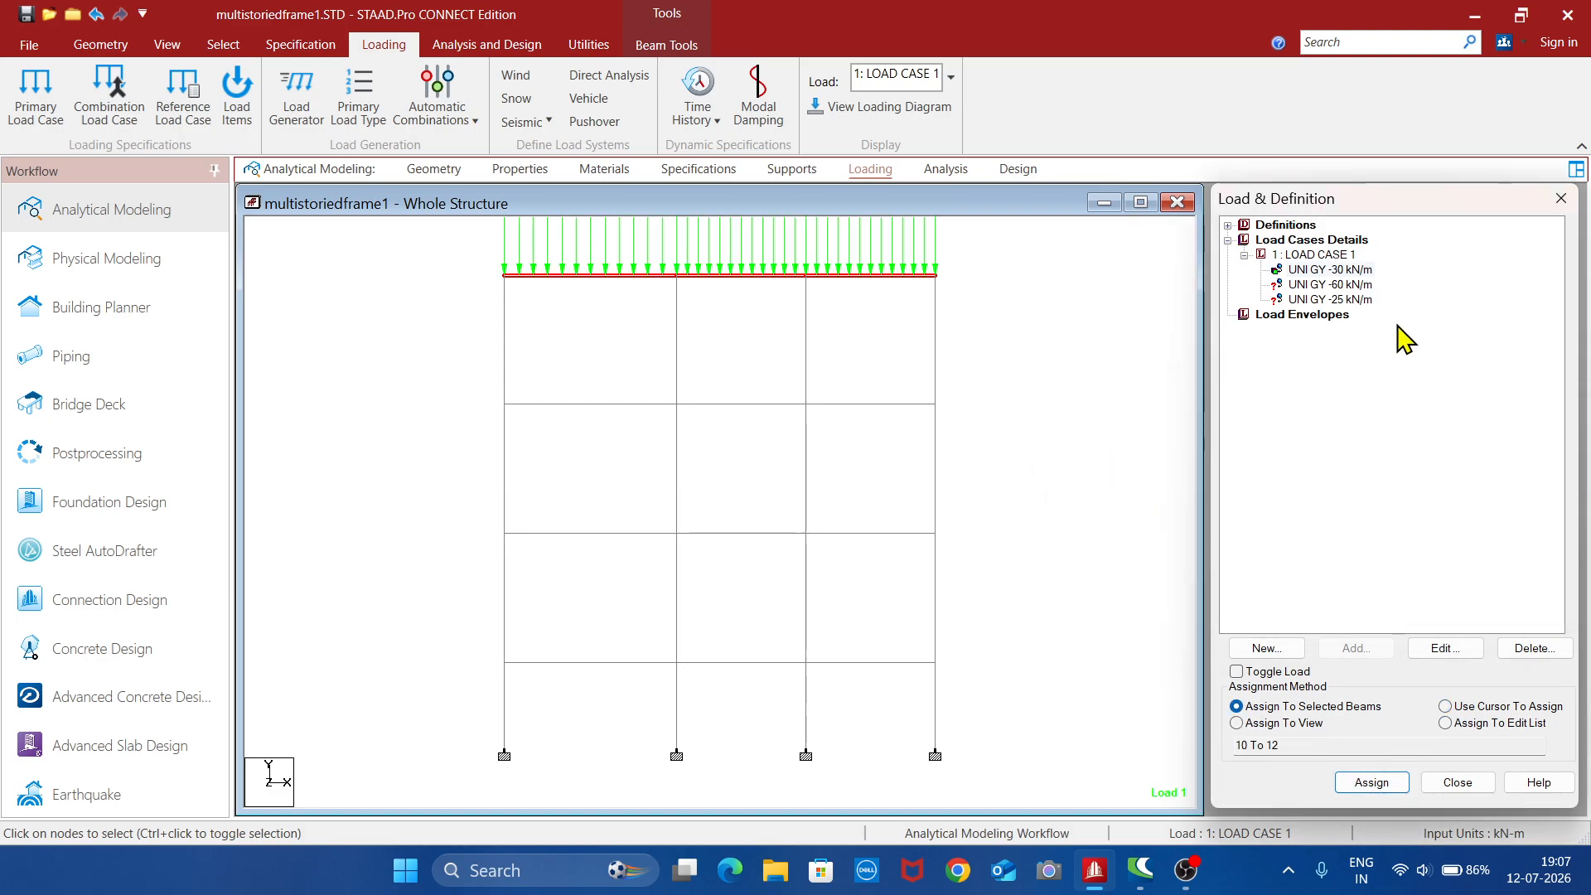
- Assign the -60 kN/m uniform load to the six beams of the two middle floor levels and clear the selection
click(1334, 285)
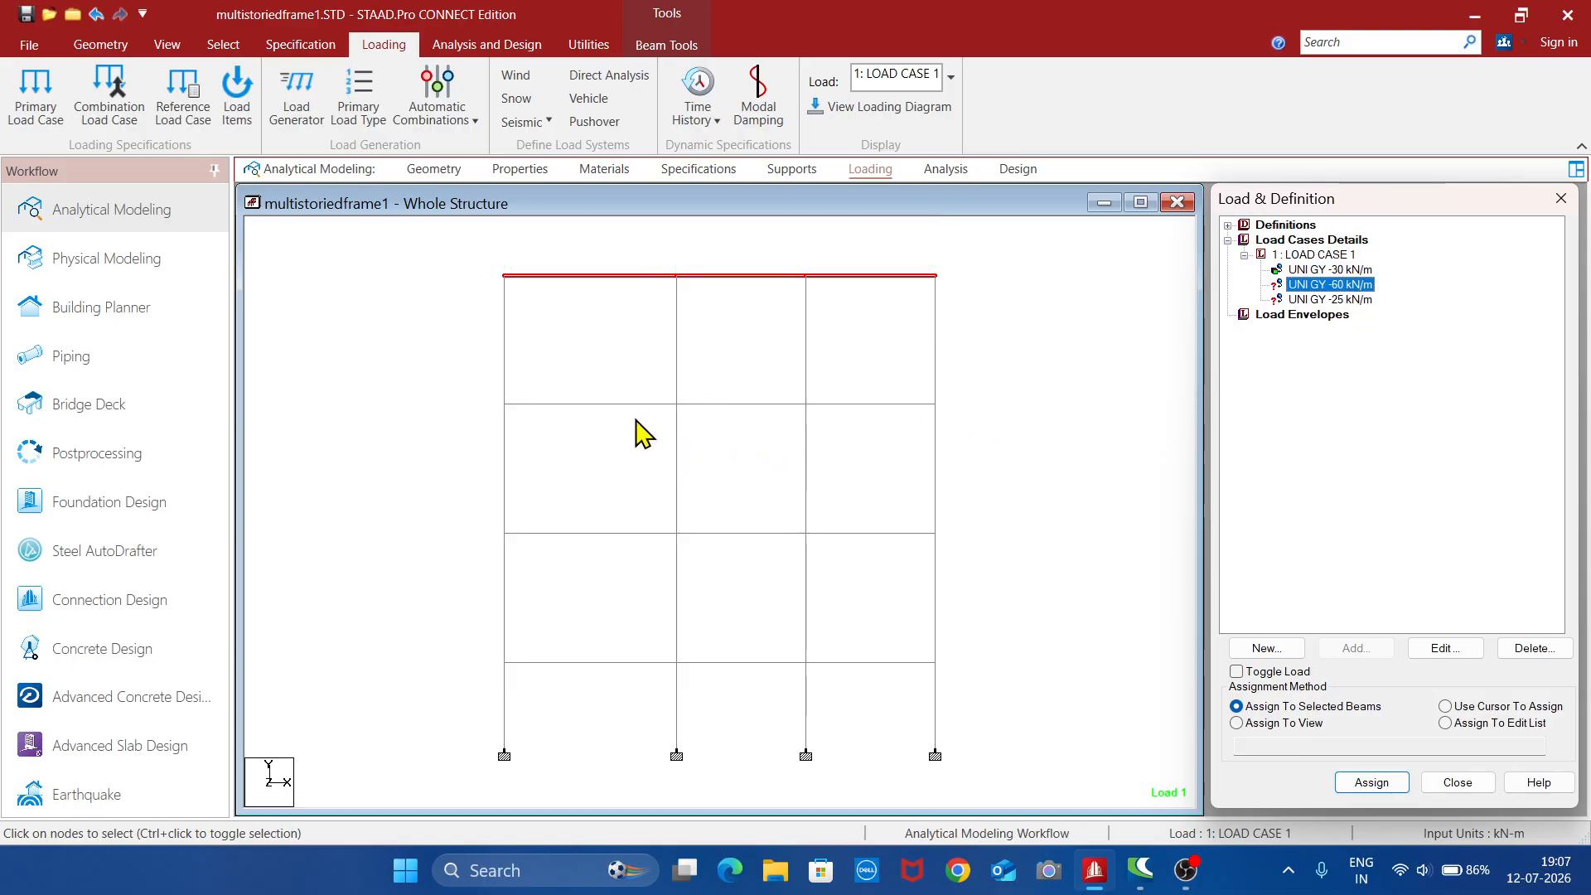
click(615, 404)
ctrl+click(770, 404)
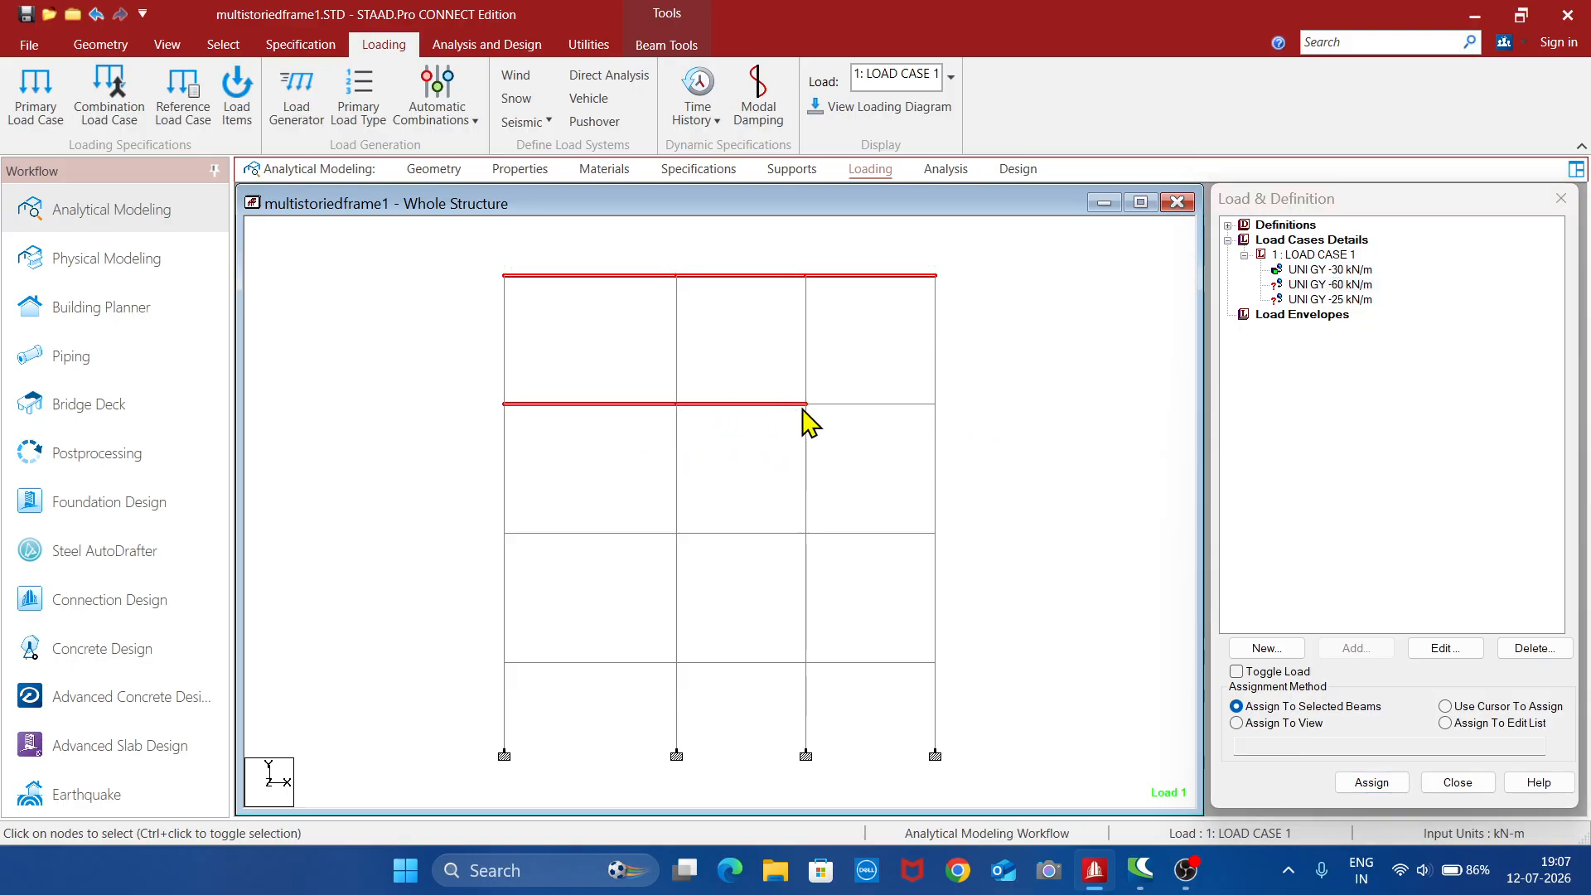
ctrl+click(876, 406)
ctrl+click(615, 535)
ctrl+click(767, 534)
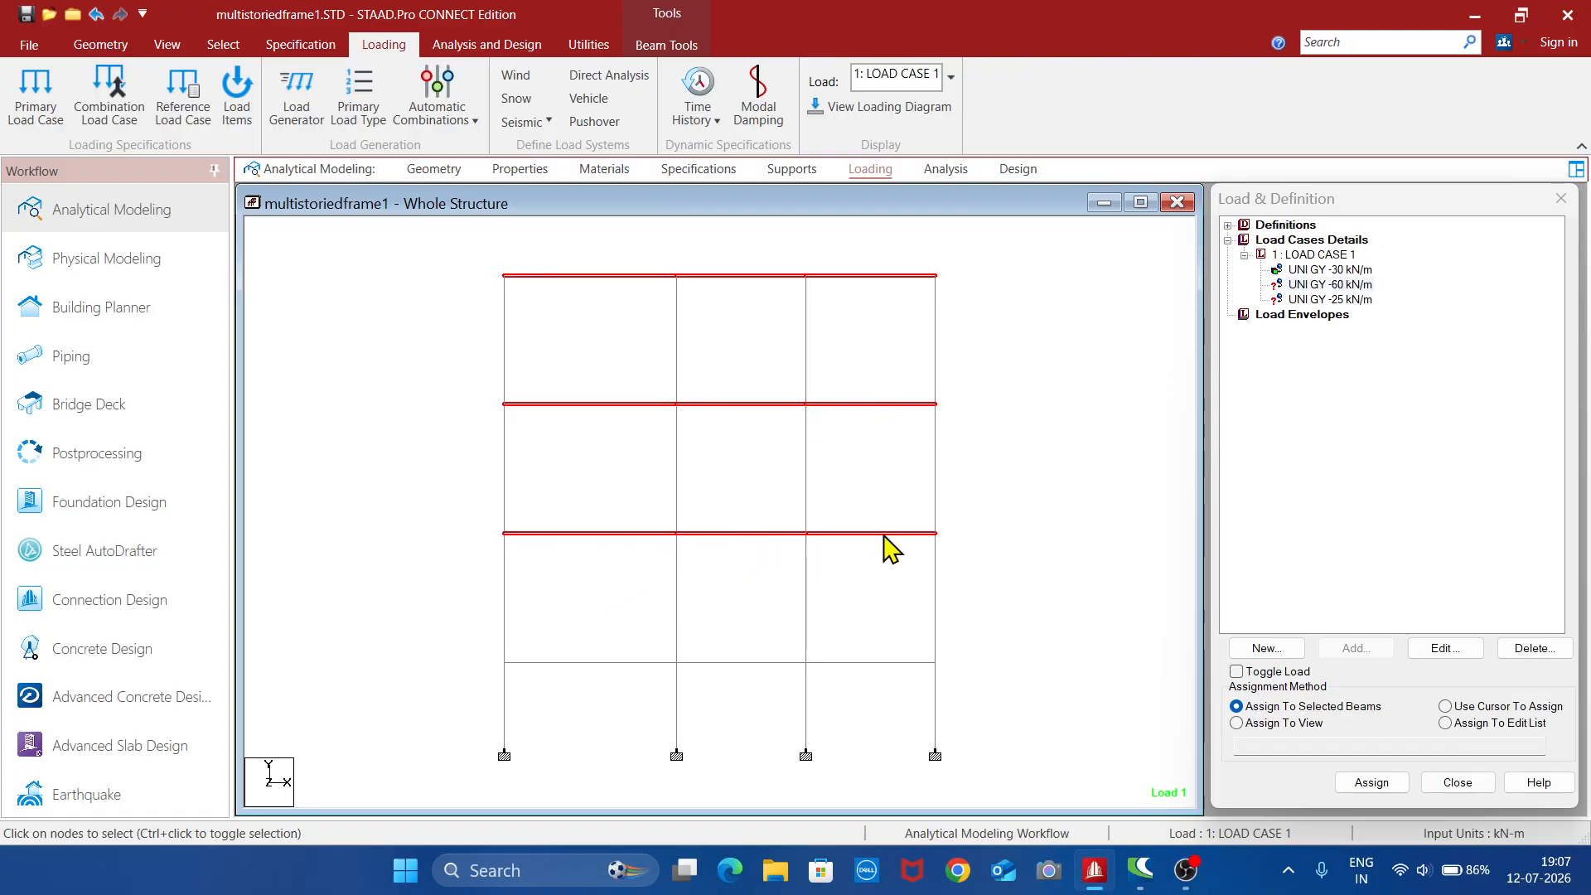
ctrl+click(886, 540)
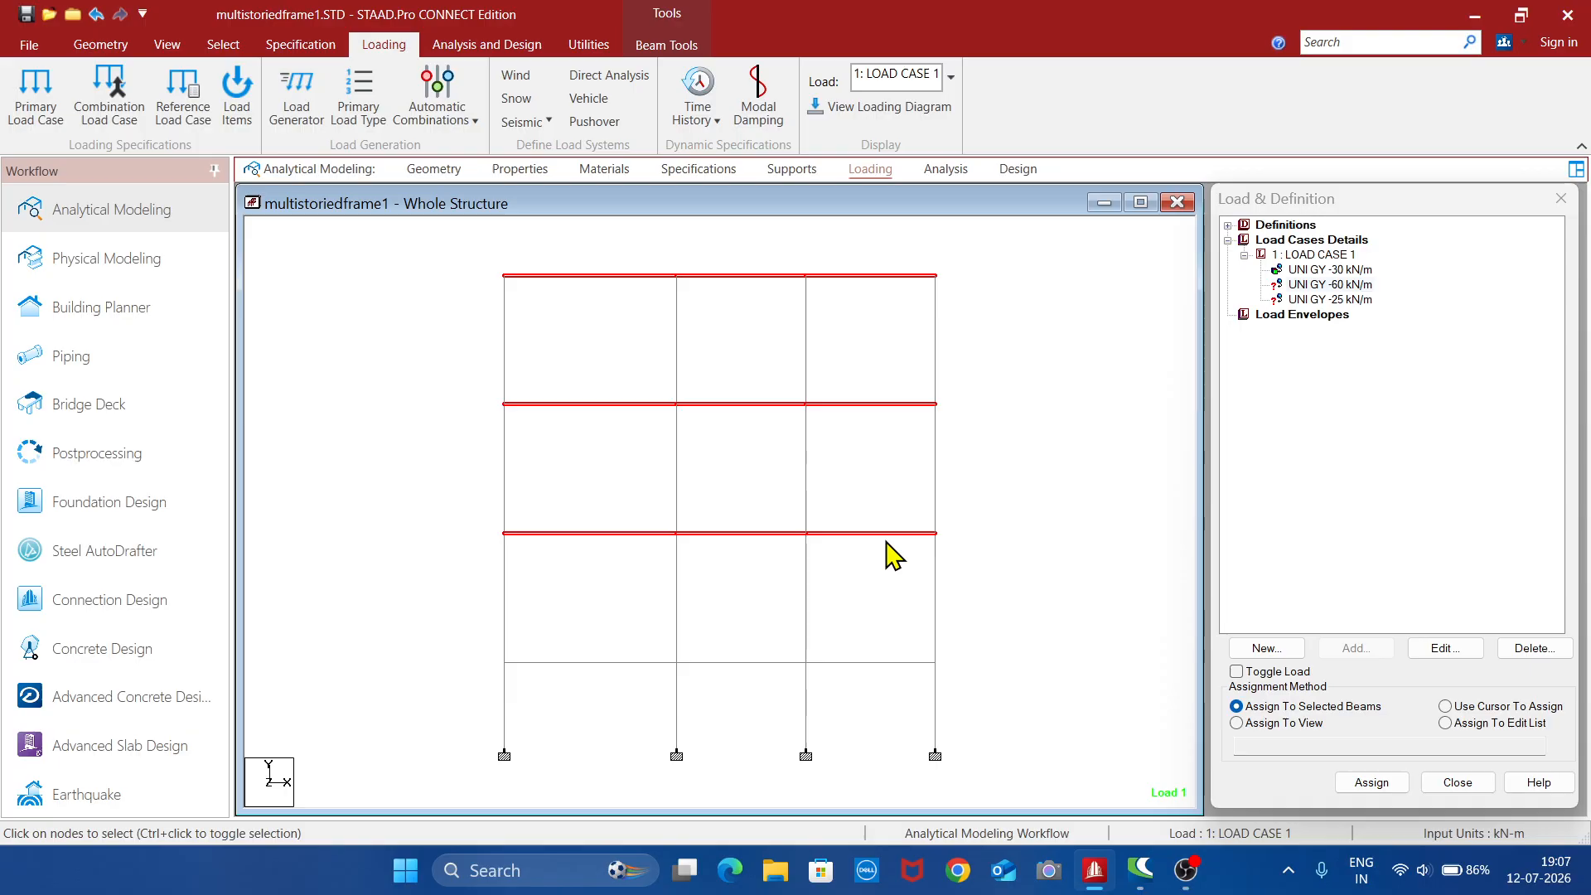
ctrl+click(620, 277)
ctrl+click(734, 279)
ctrl+click(915, 279)
click(1376, 286)
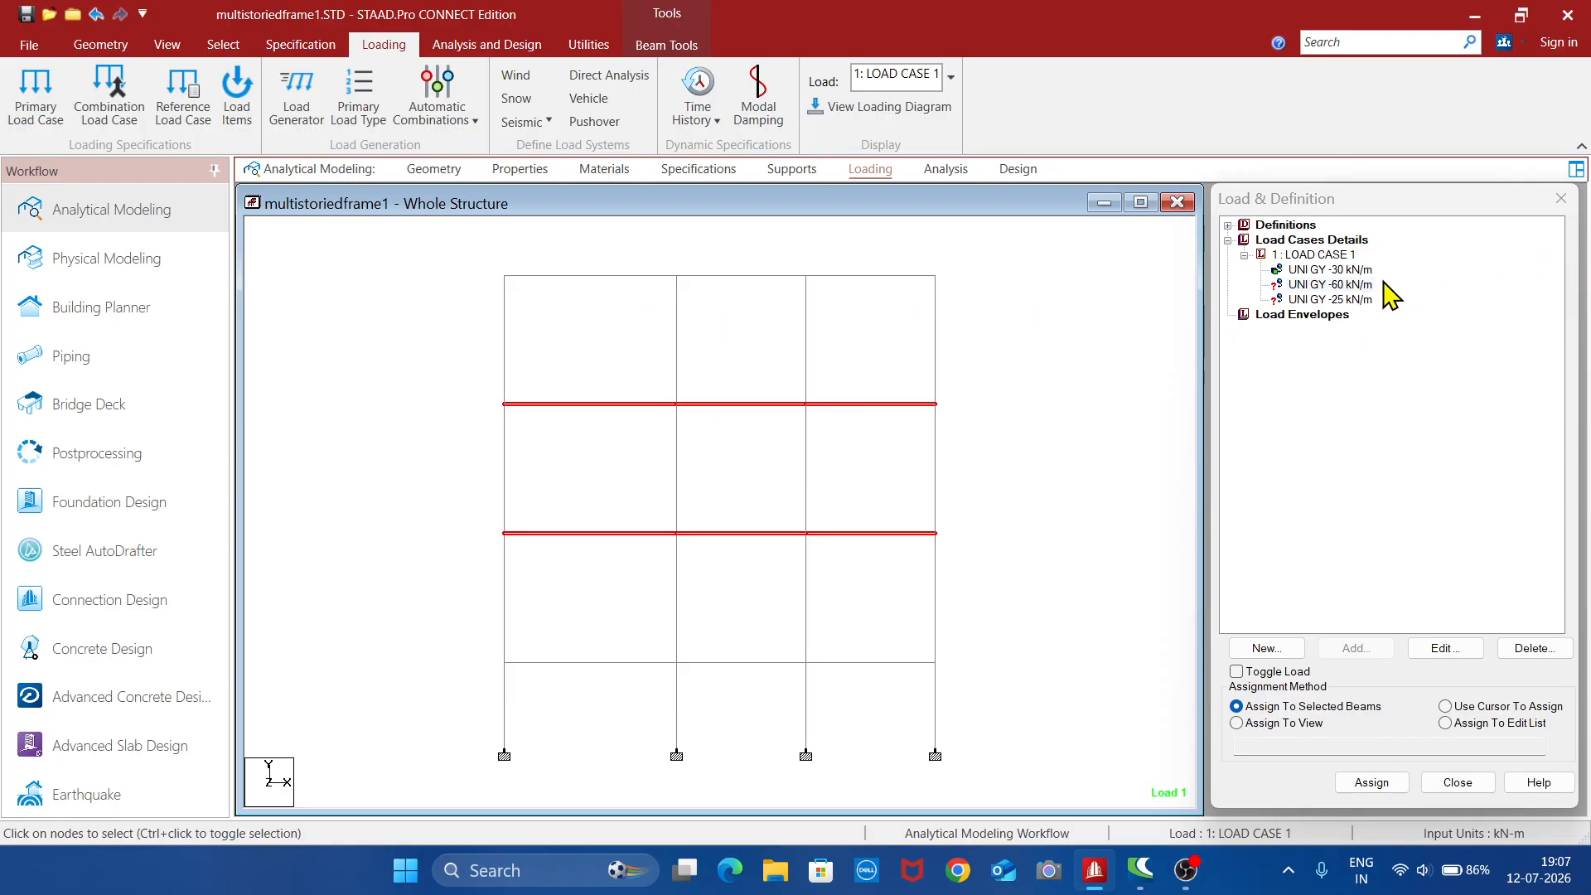
click(1372, 784)
click(1410, 572)
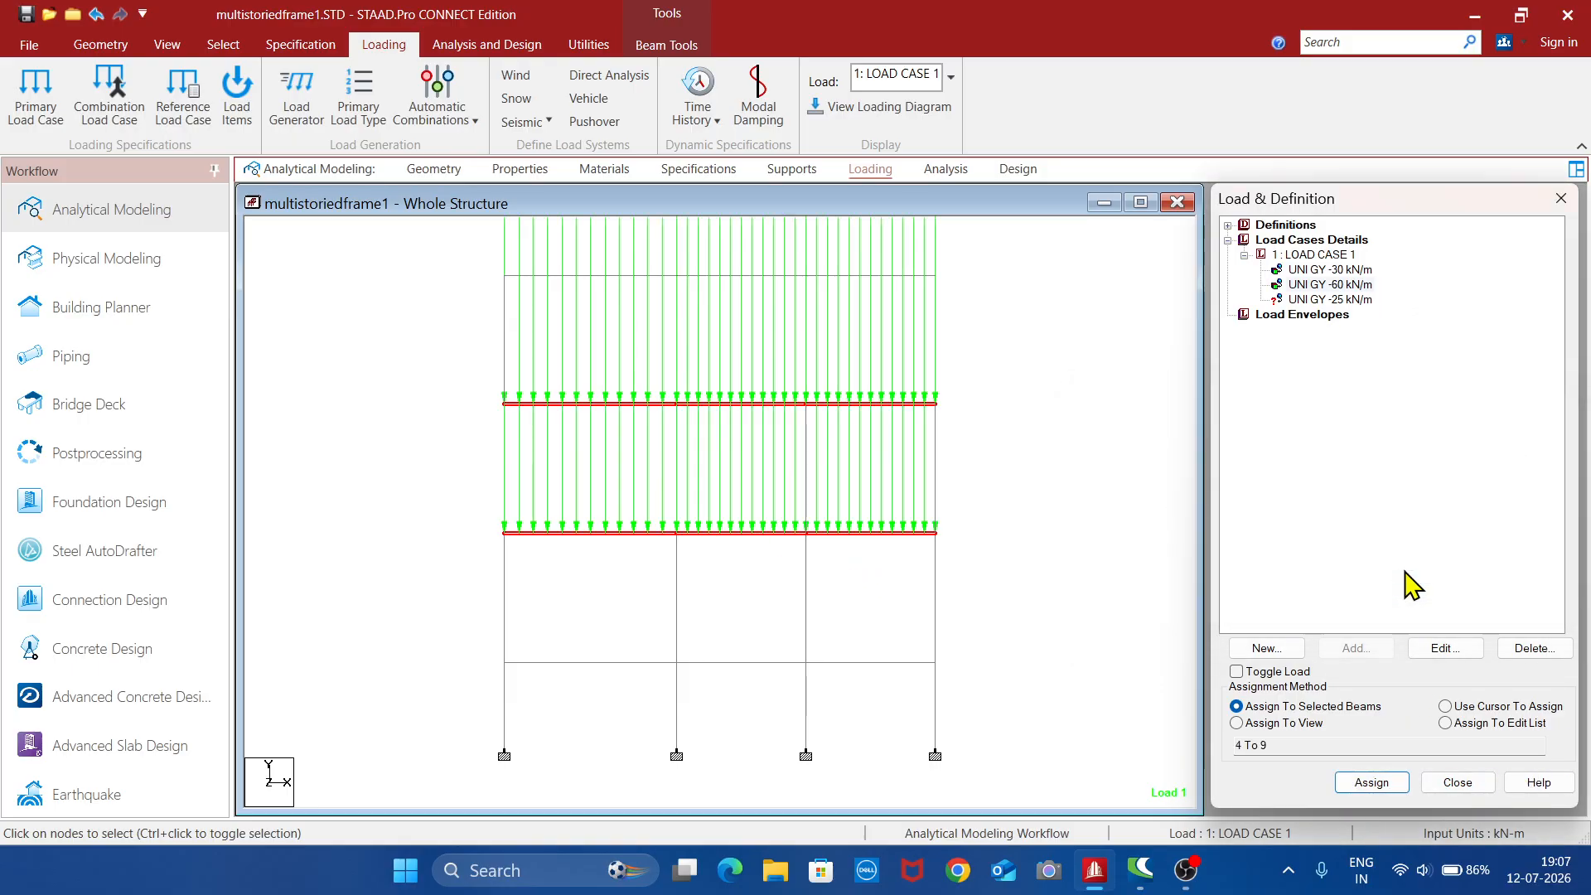
click(1059, 630)
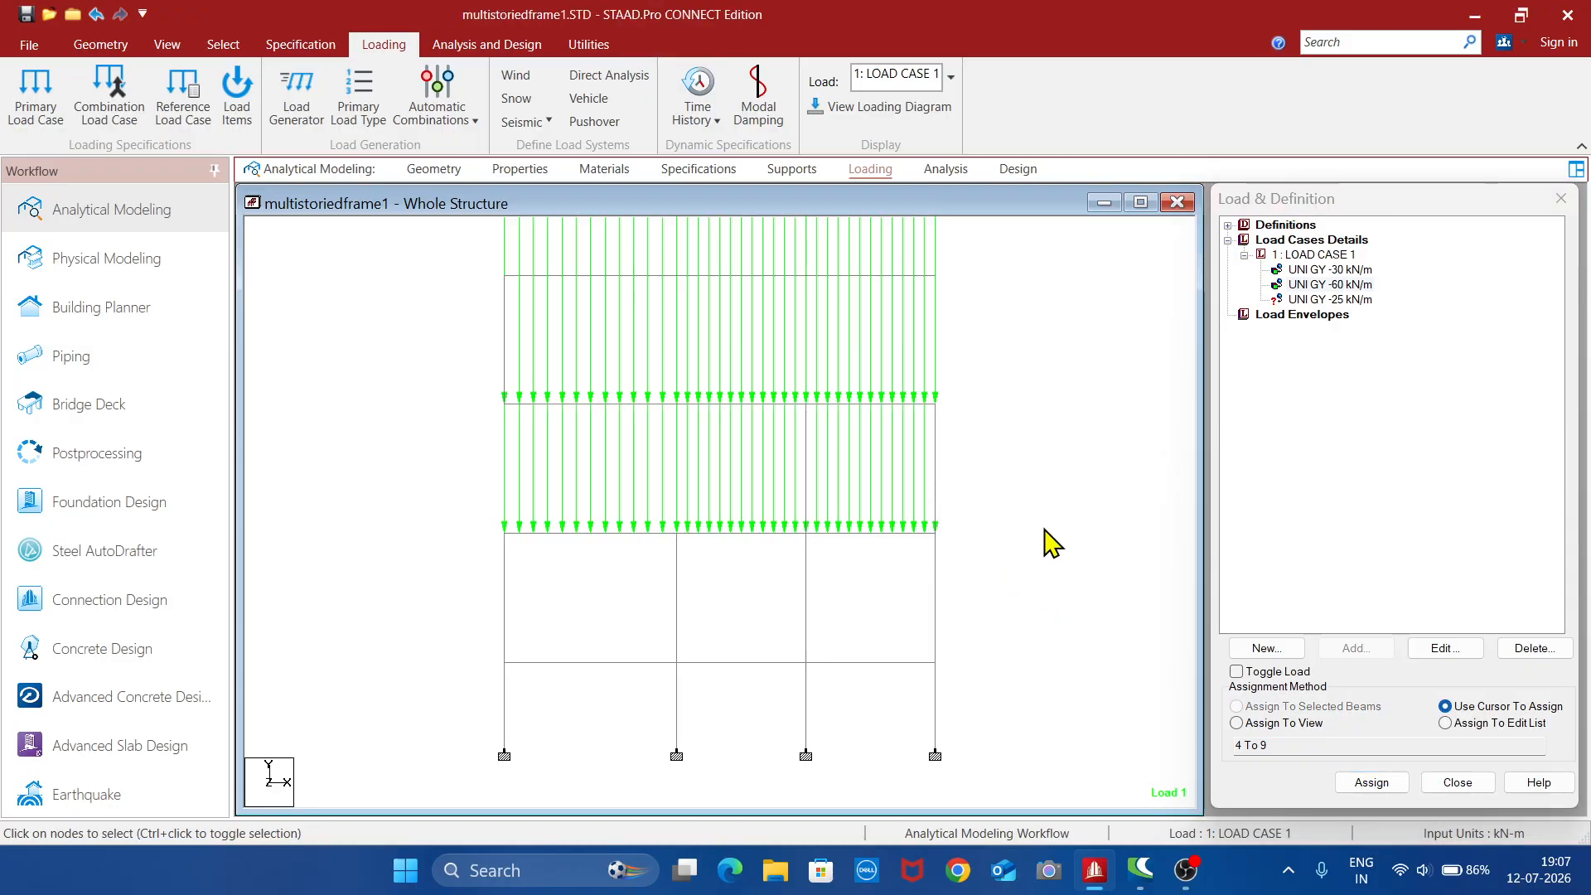
- Assign the -25 kN/m uniform load to the three beams at the lowest floor level
click(1359, 300)
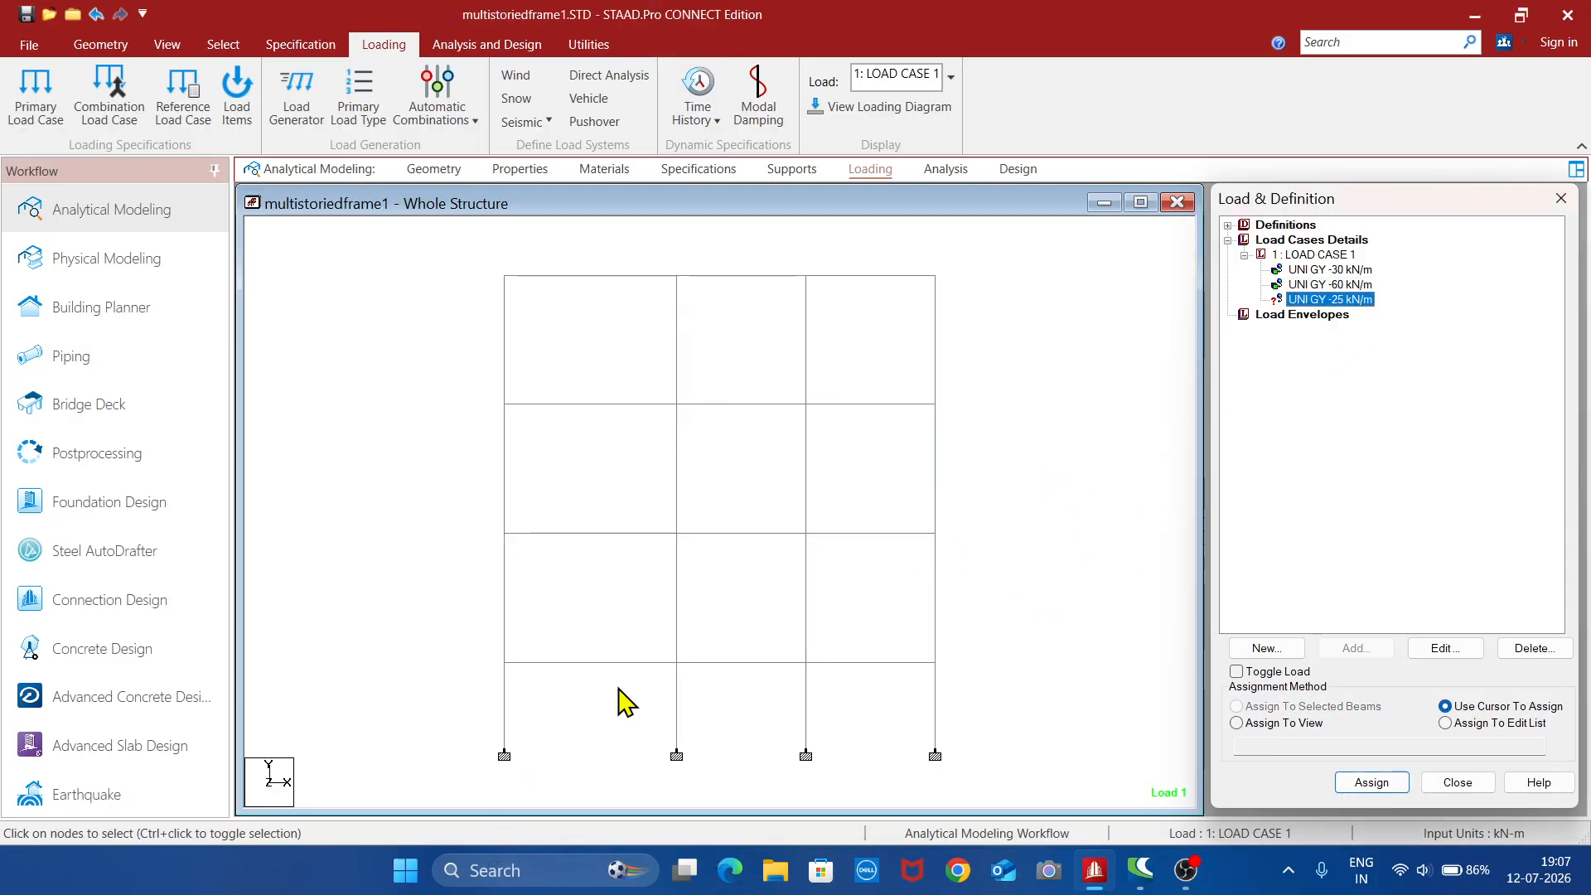
click(605, 662)
ctrl+click(775, 663)
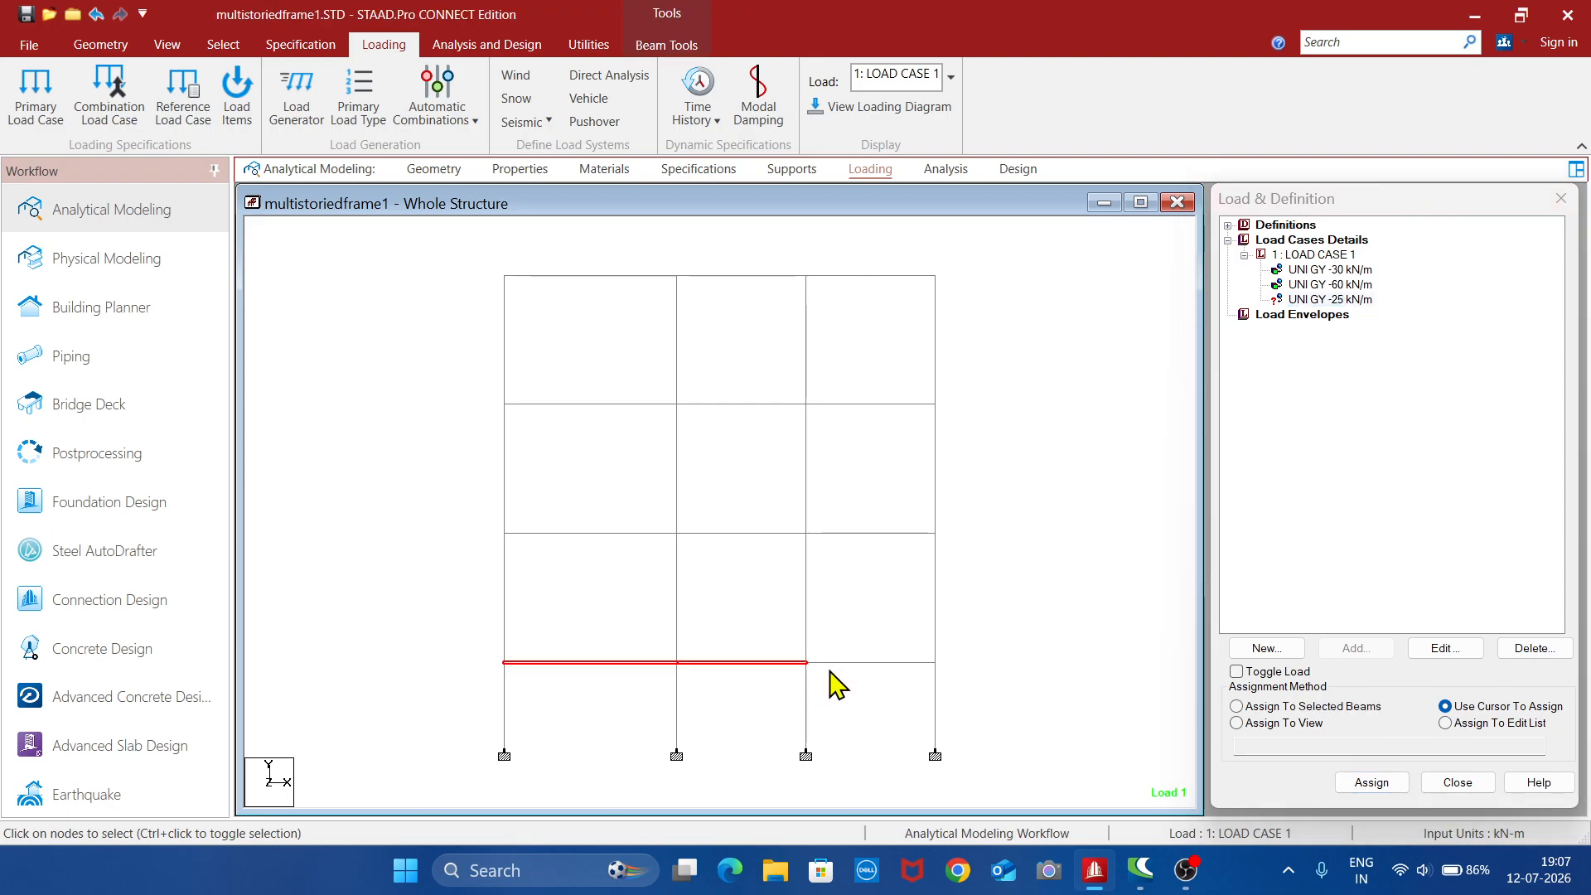
ctrl+click(867, 662)
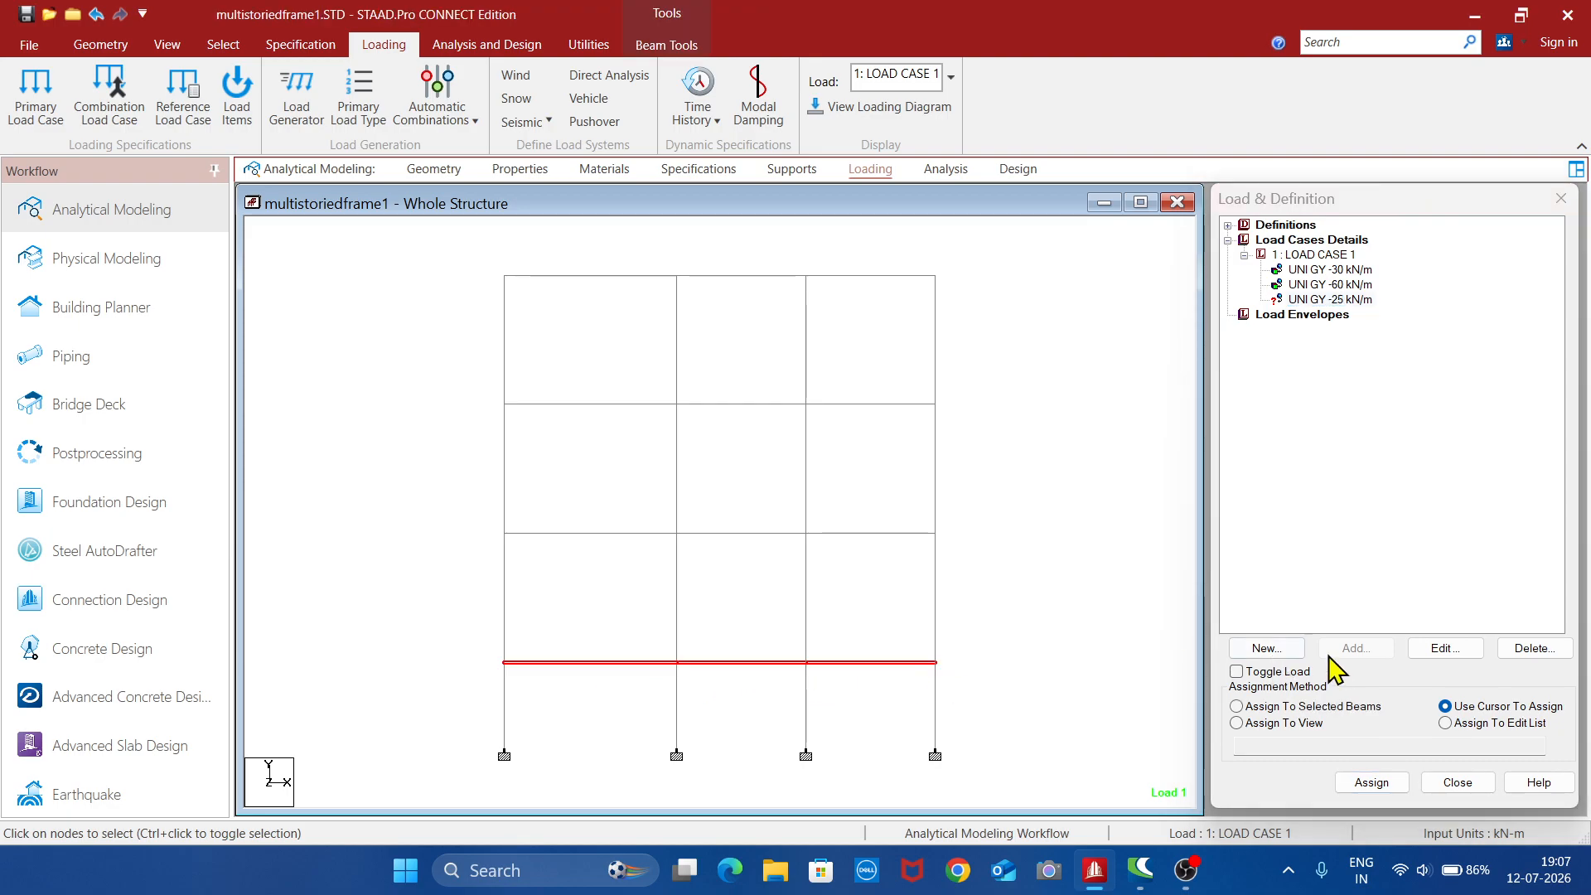
click(1237, 706)
click(1371, 783)
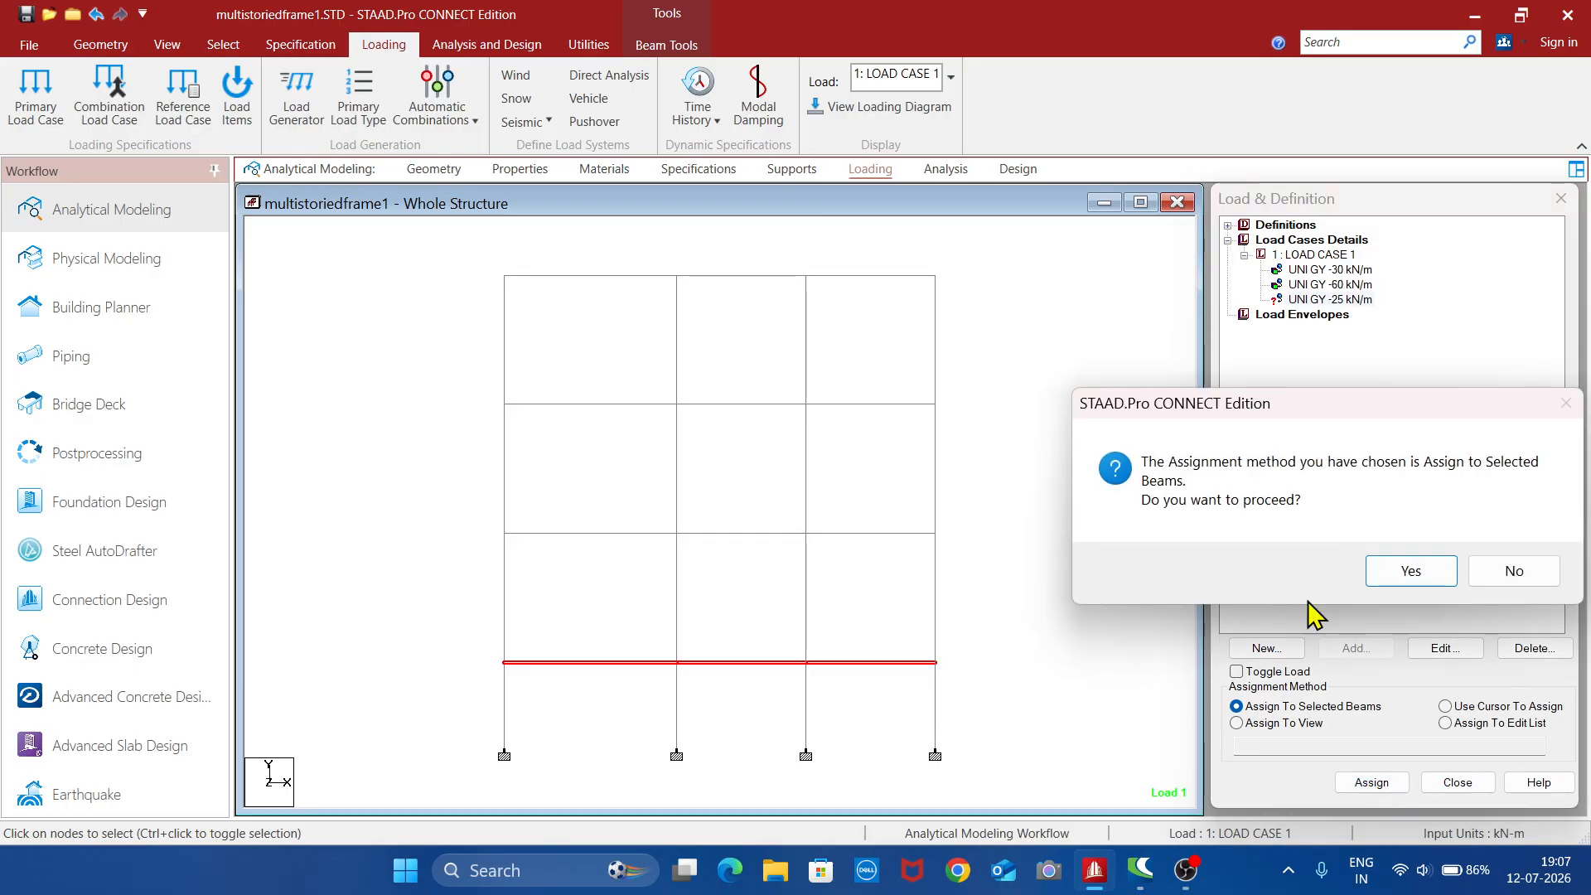
click(1411, 574)
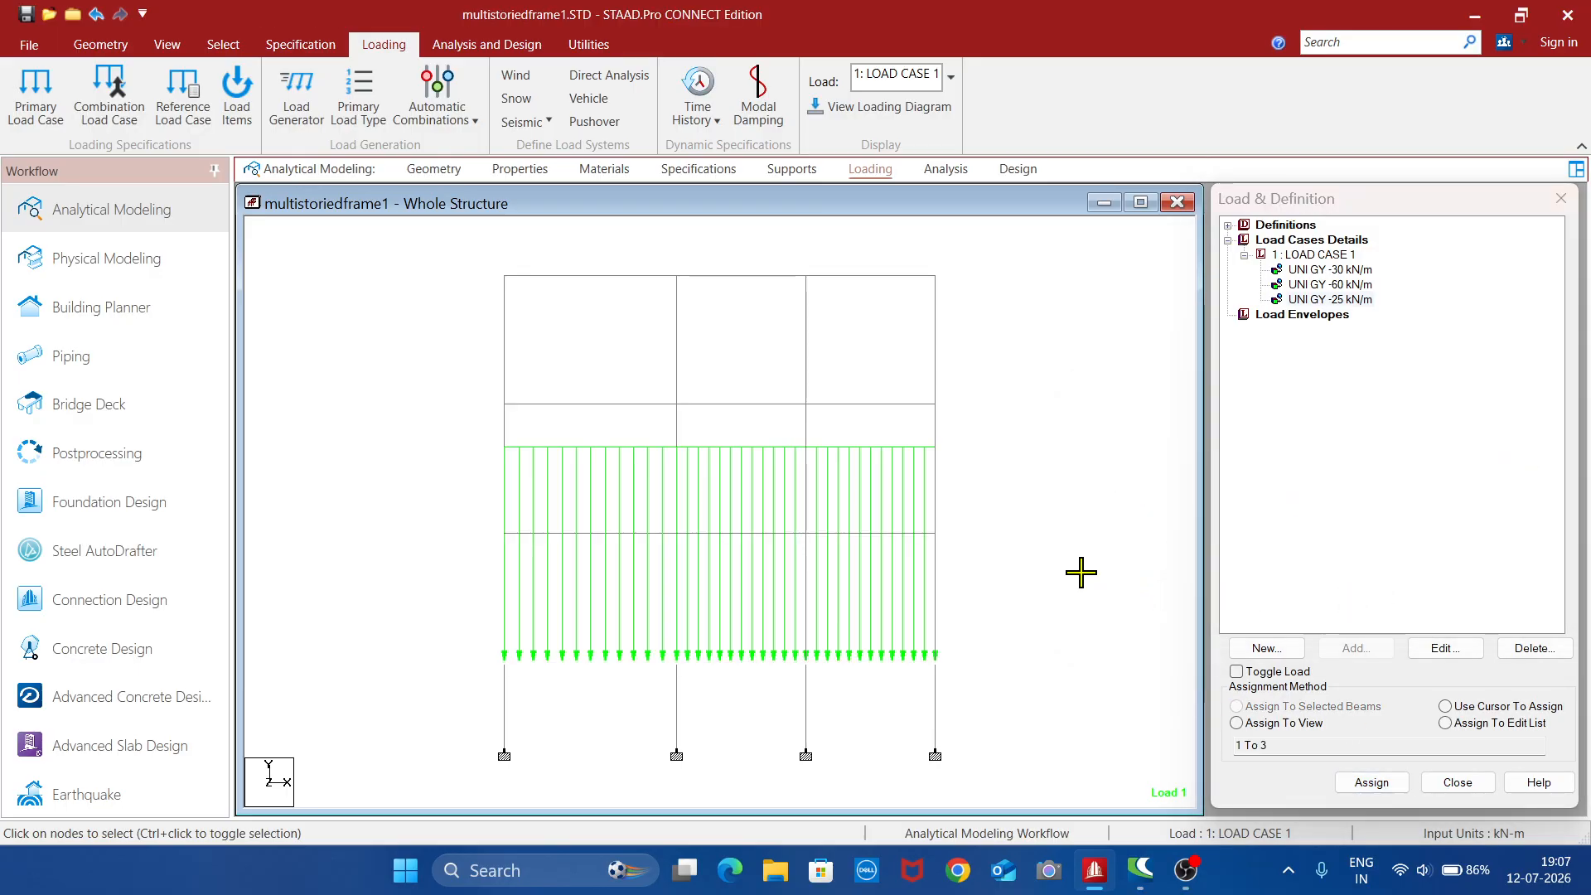
- Display the loading diagram and set the display options to show all labels when an assignment dialog is open
click(861, 109)
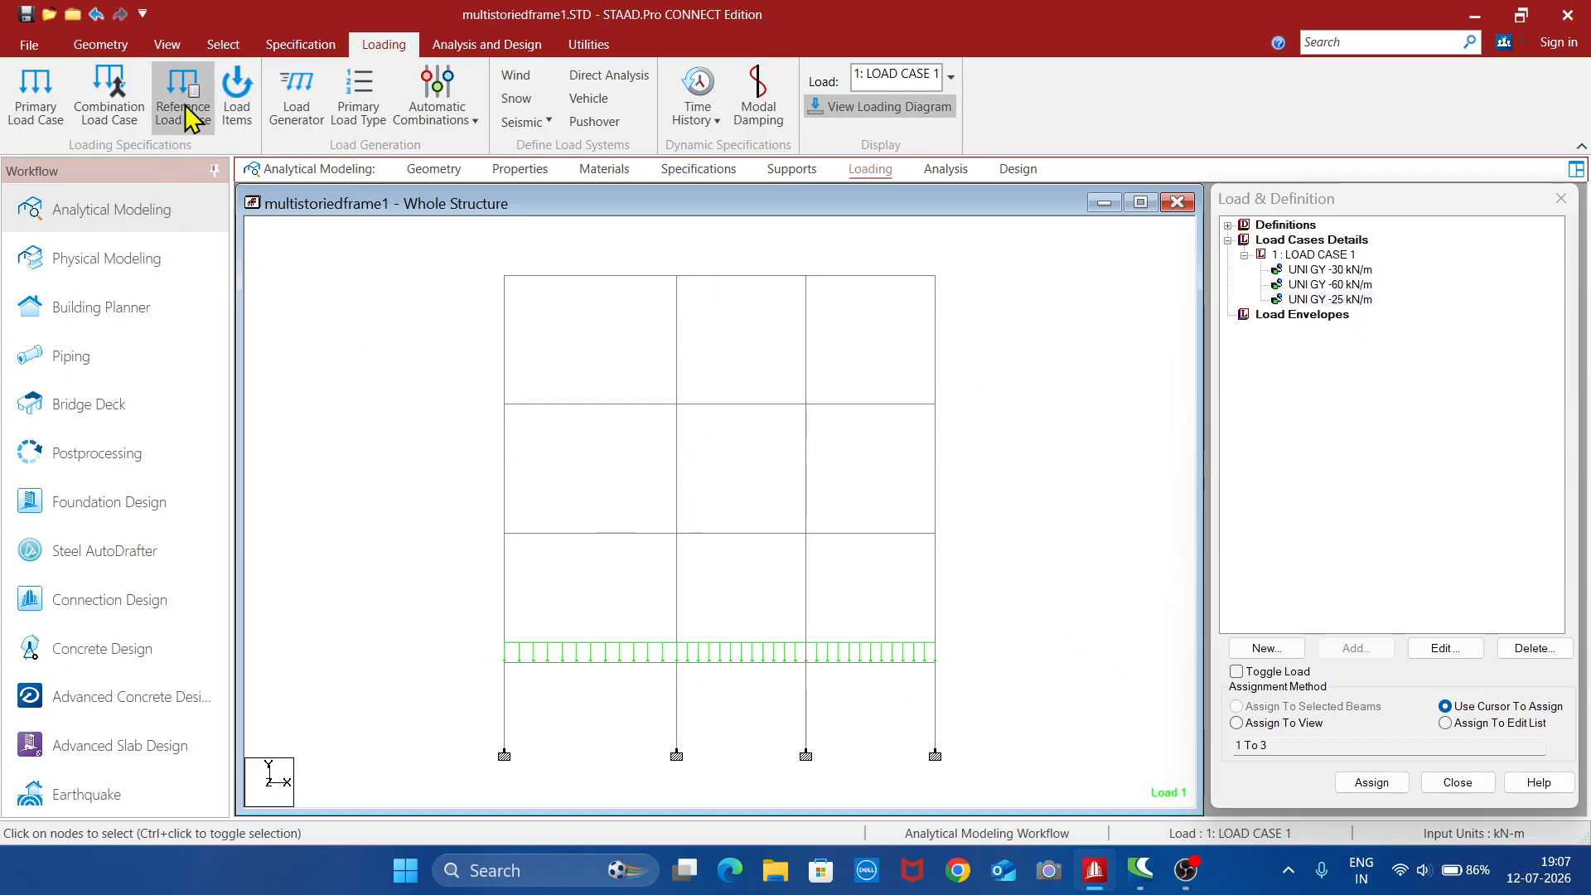
click(168, 45)
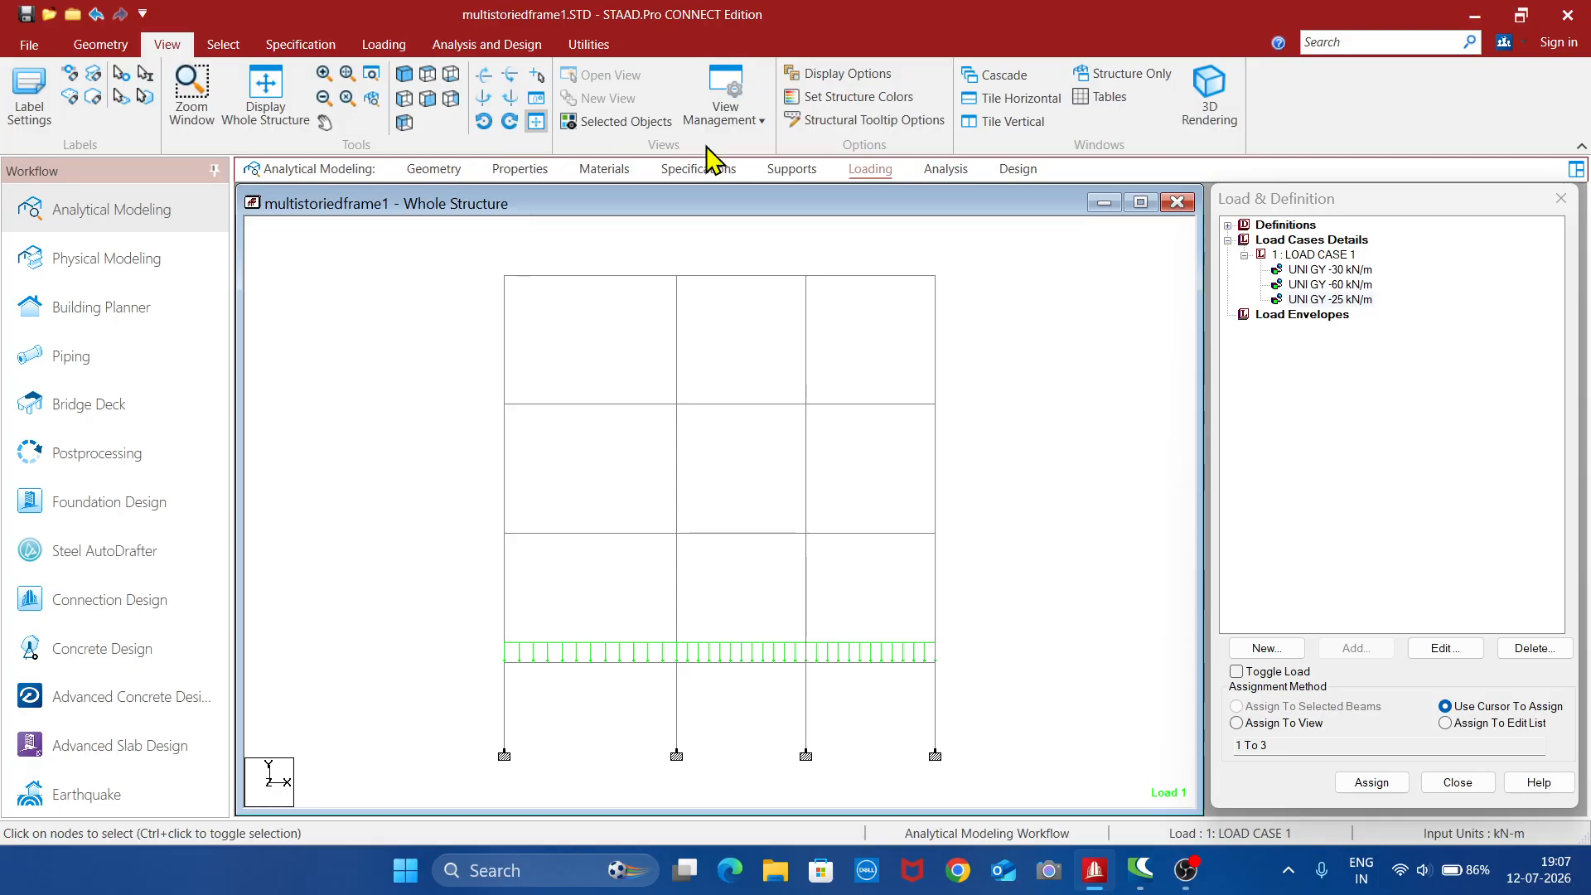
click(852, 78)
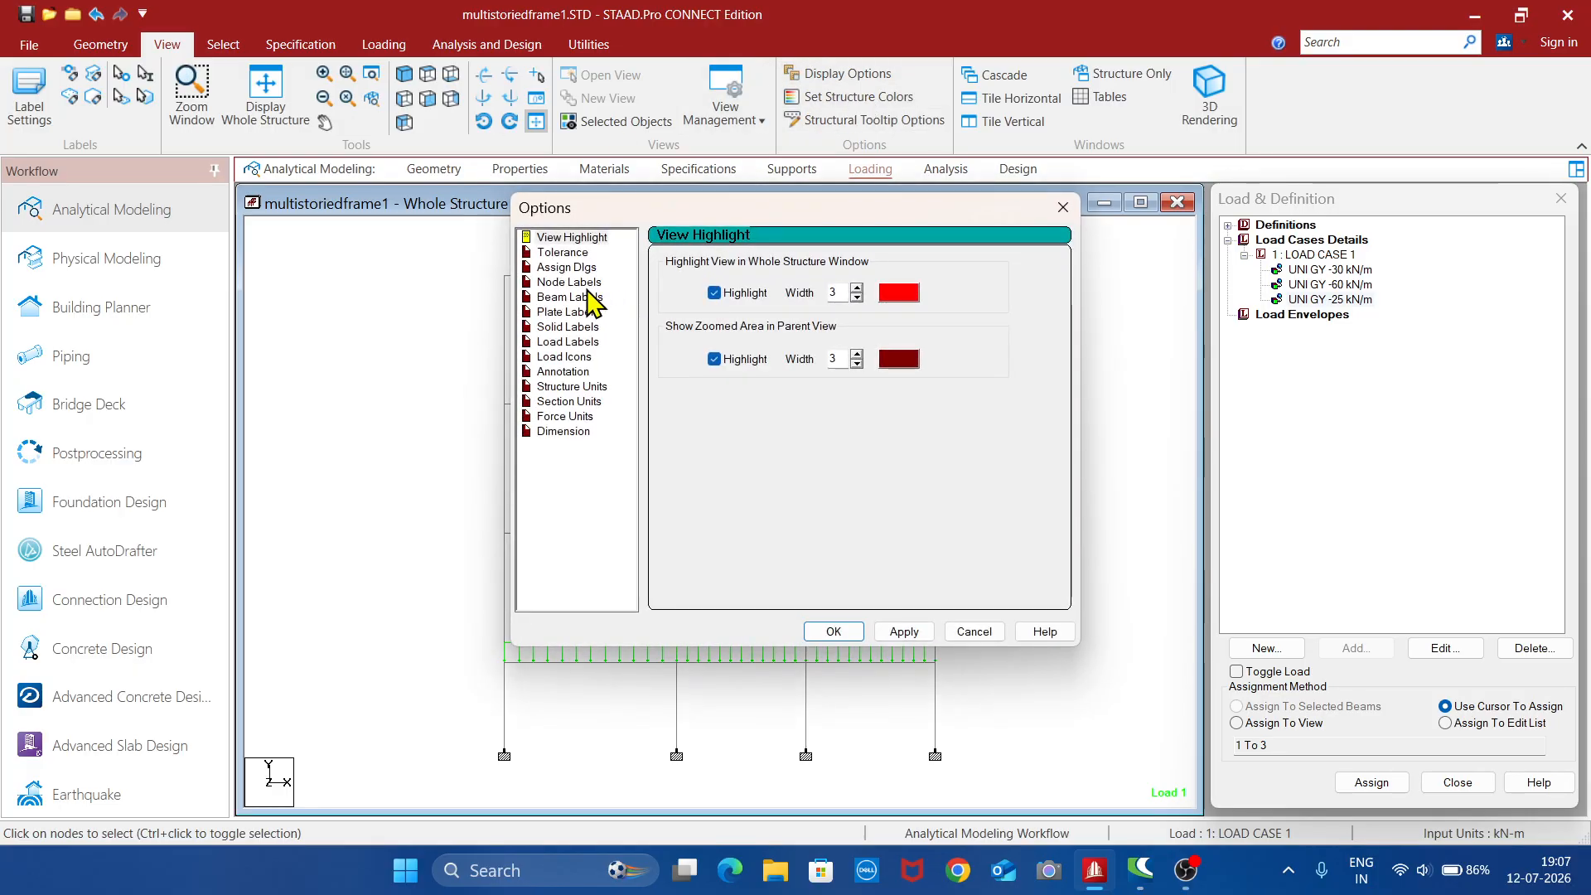
click(572, 269)
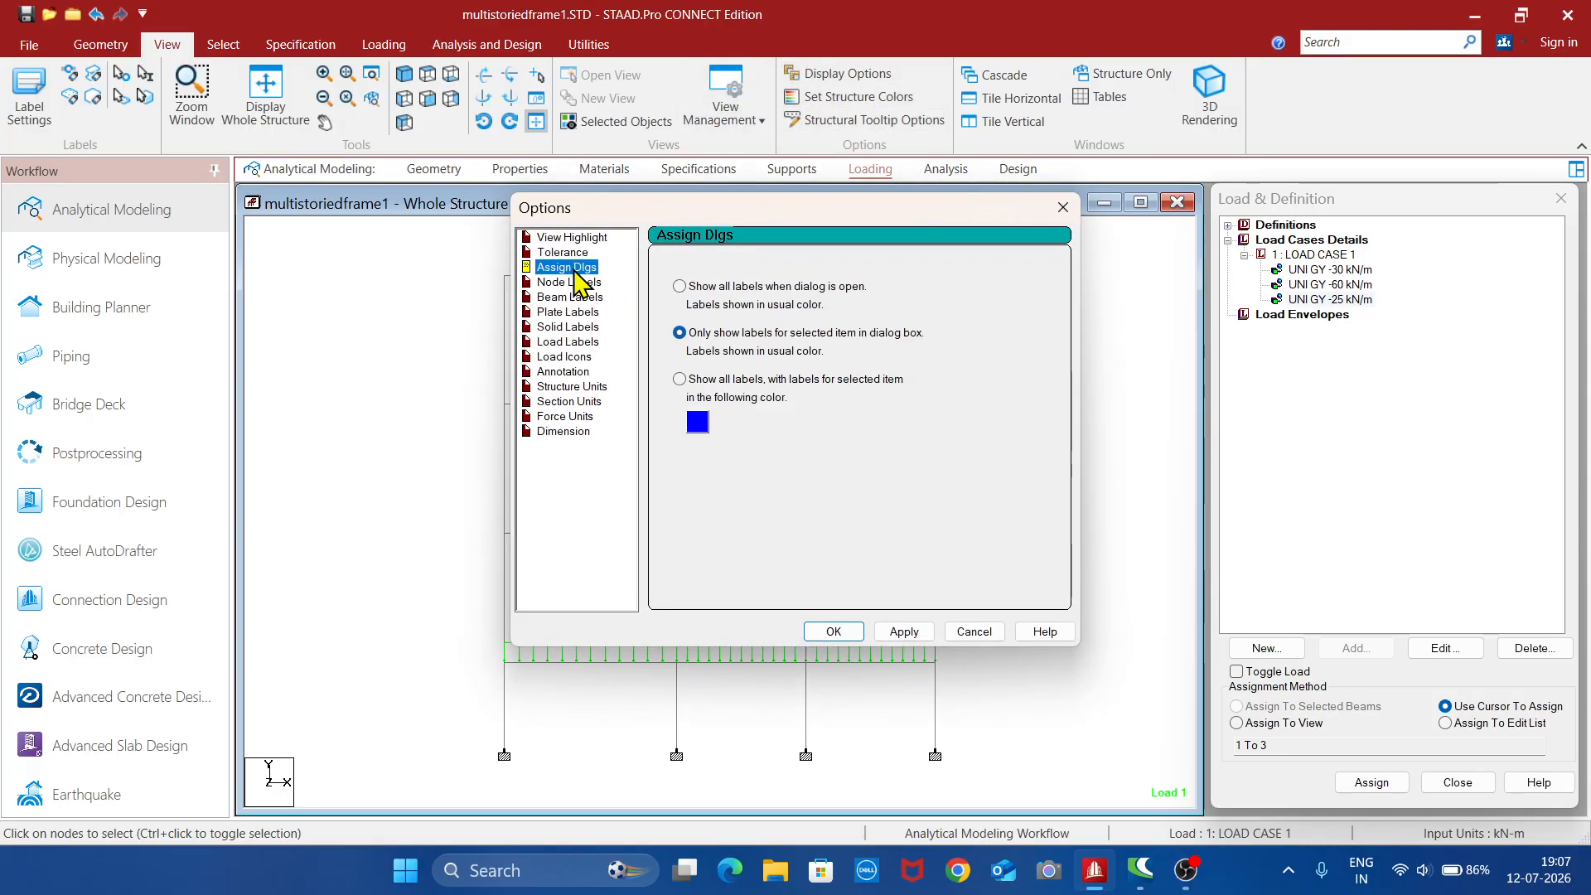
click(691, 288)
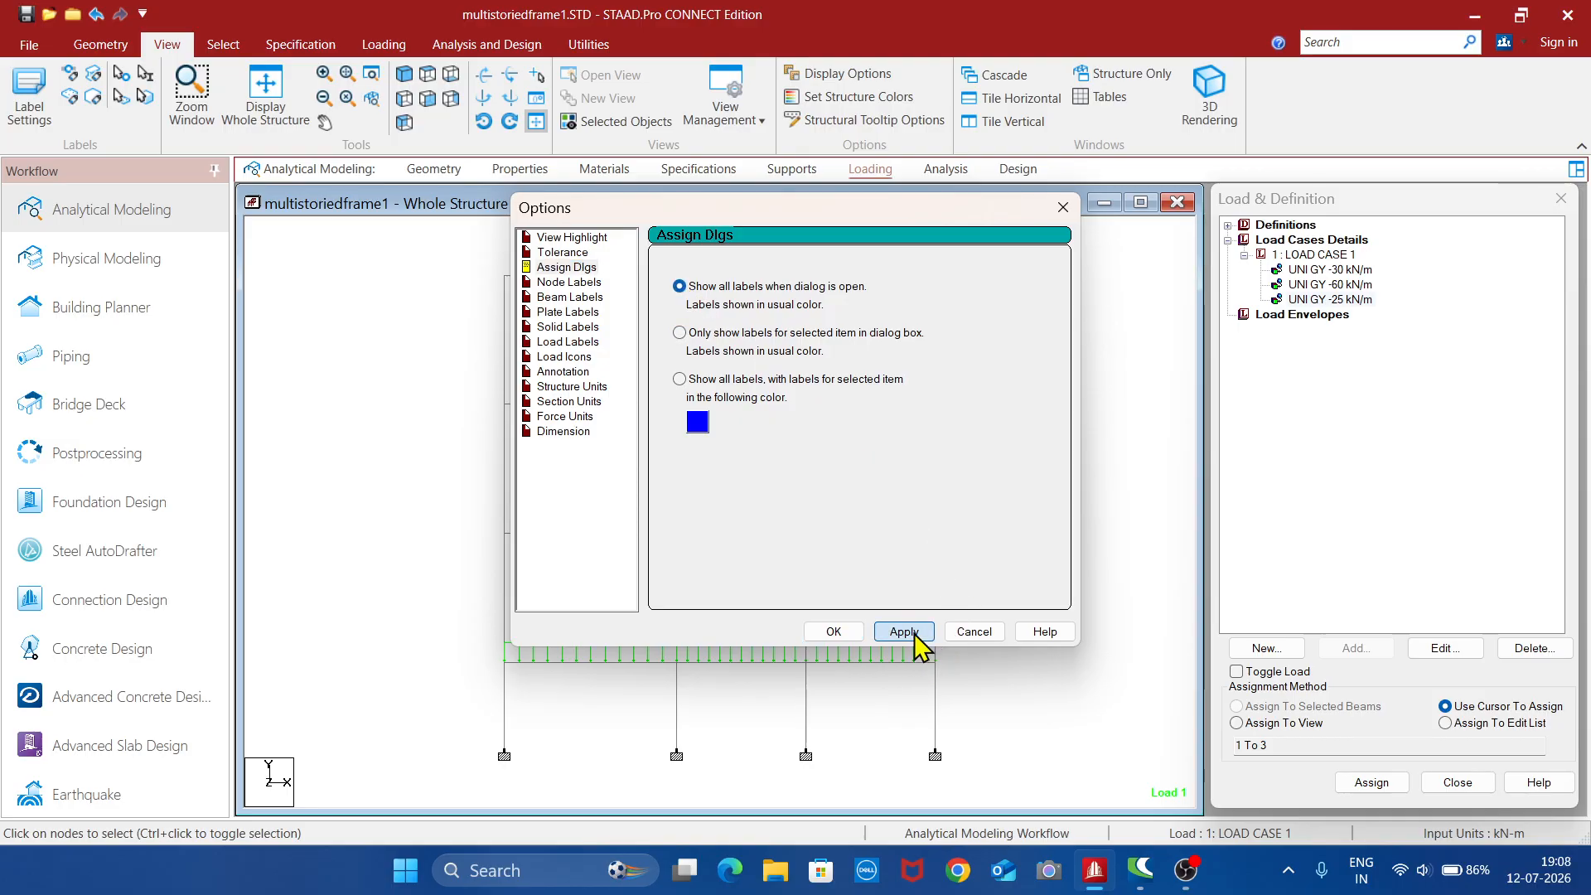
click(831, 632)
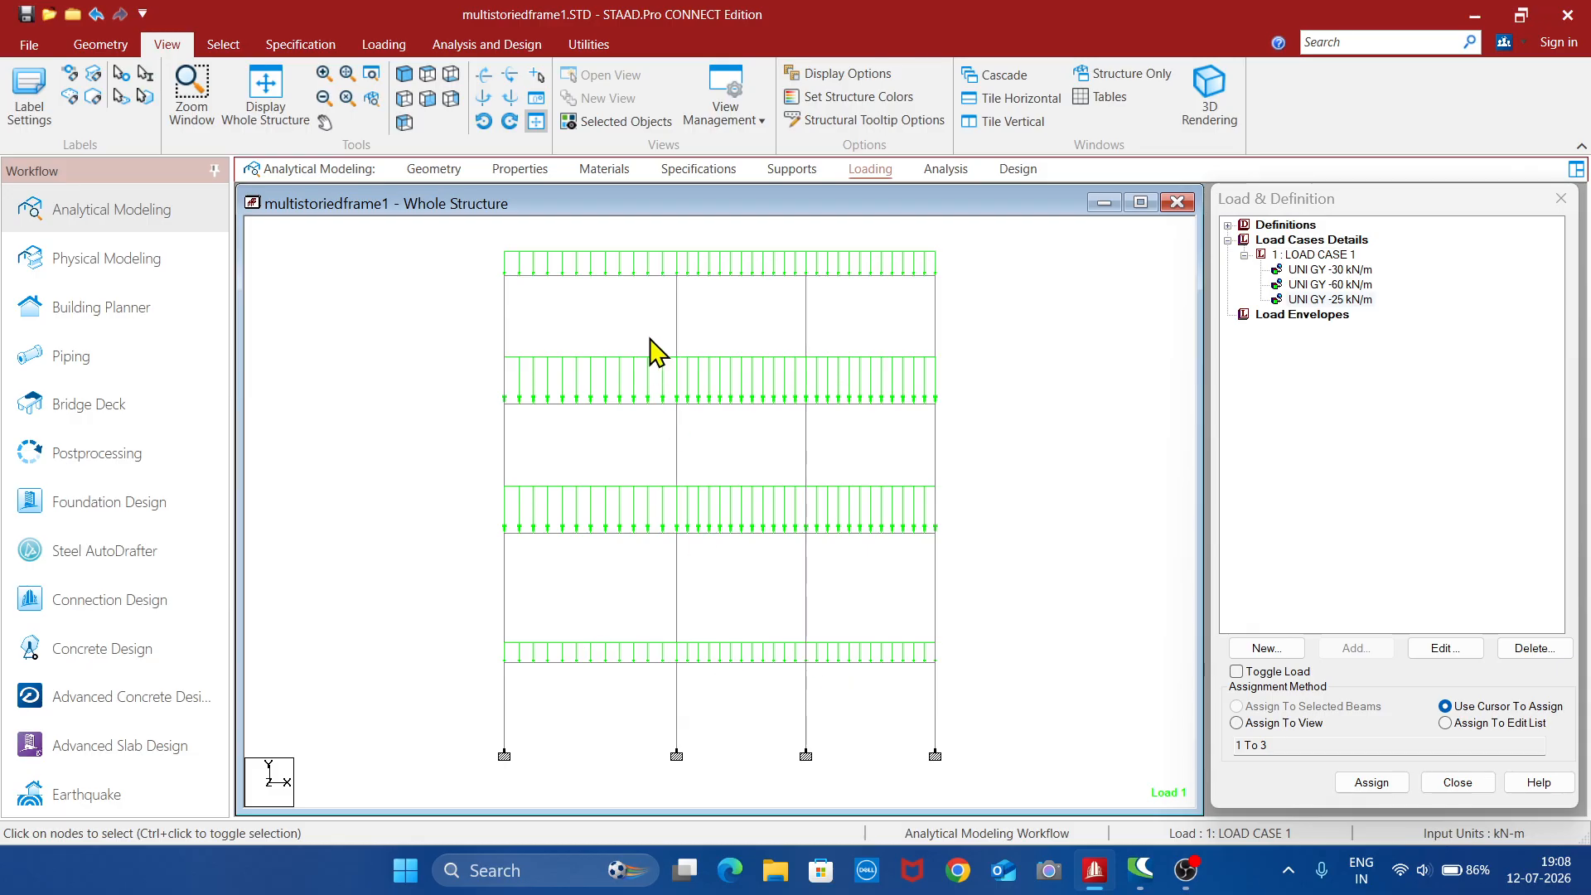
- Turn on the labels for node numbers, node points, beam numbers and load values
click(33, 96)
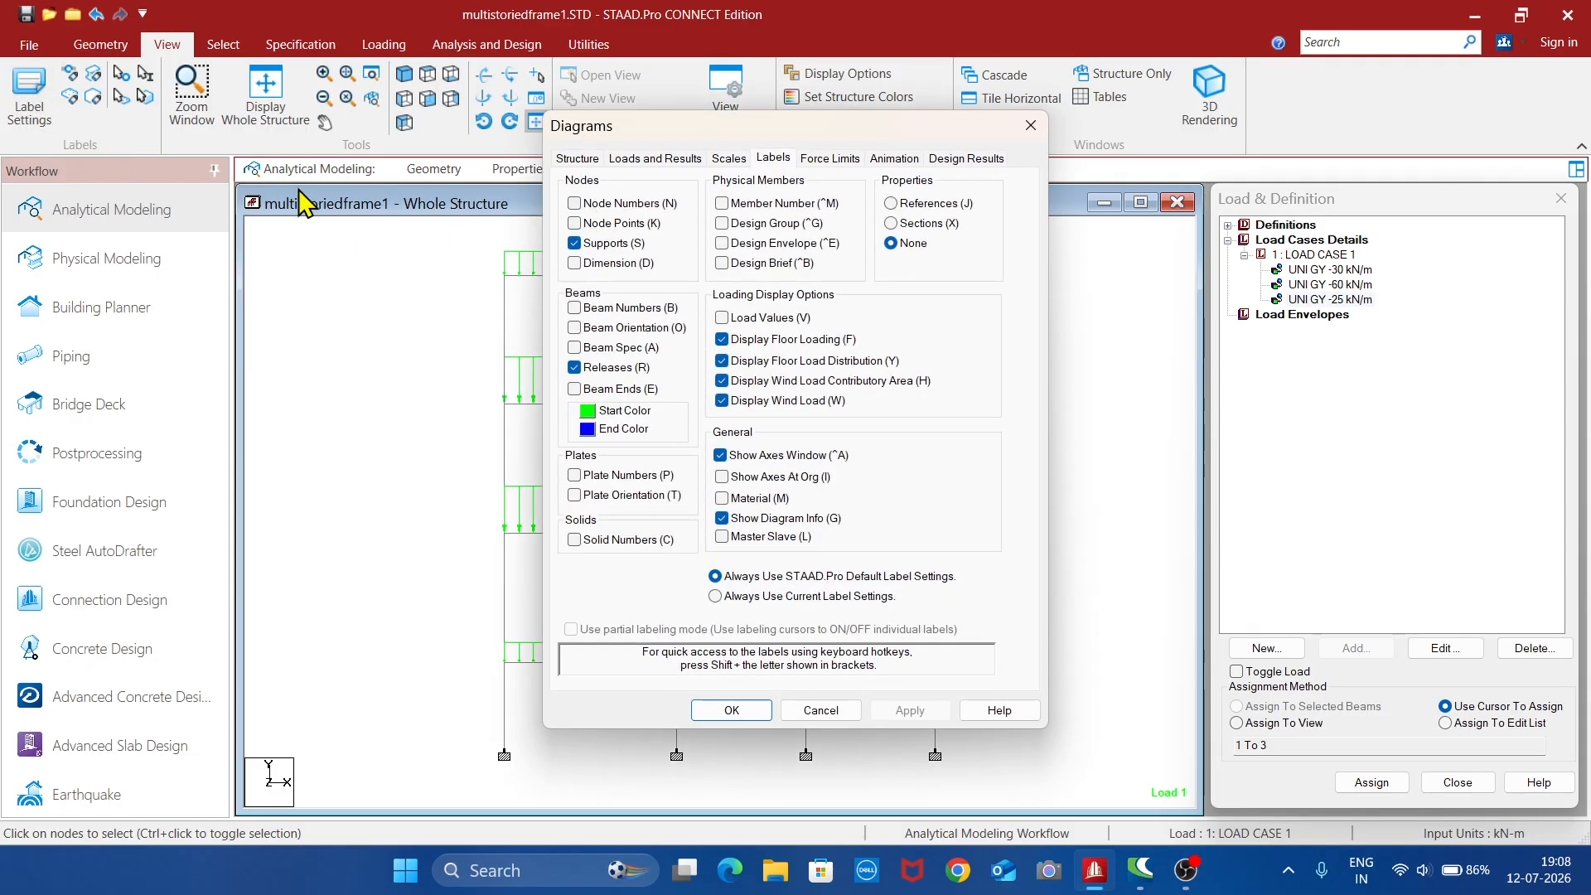
click(574, 203)
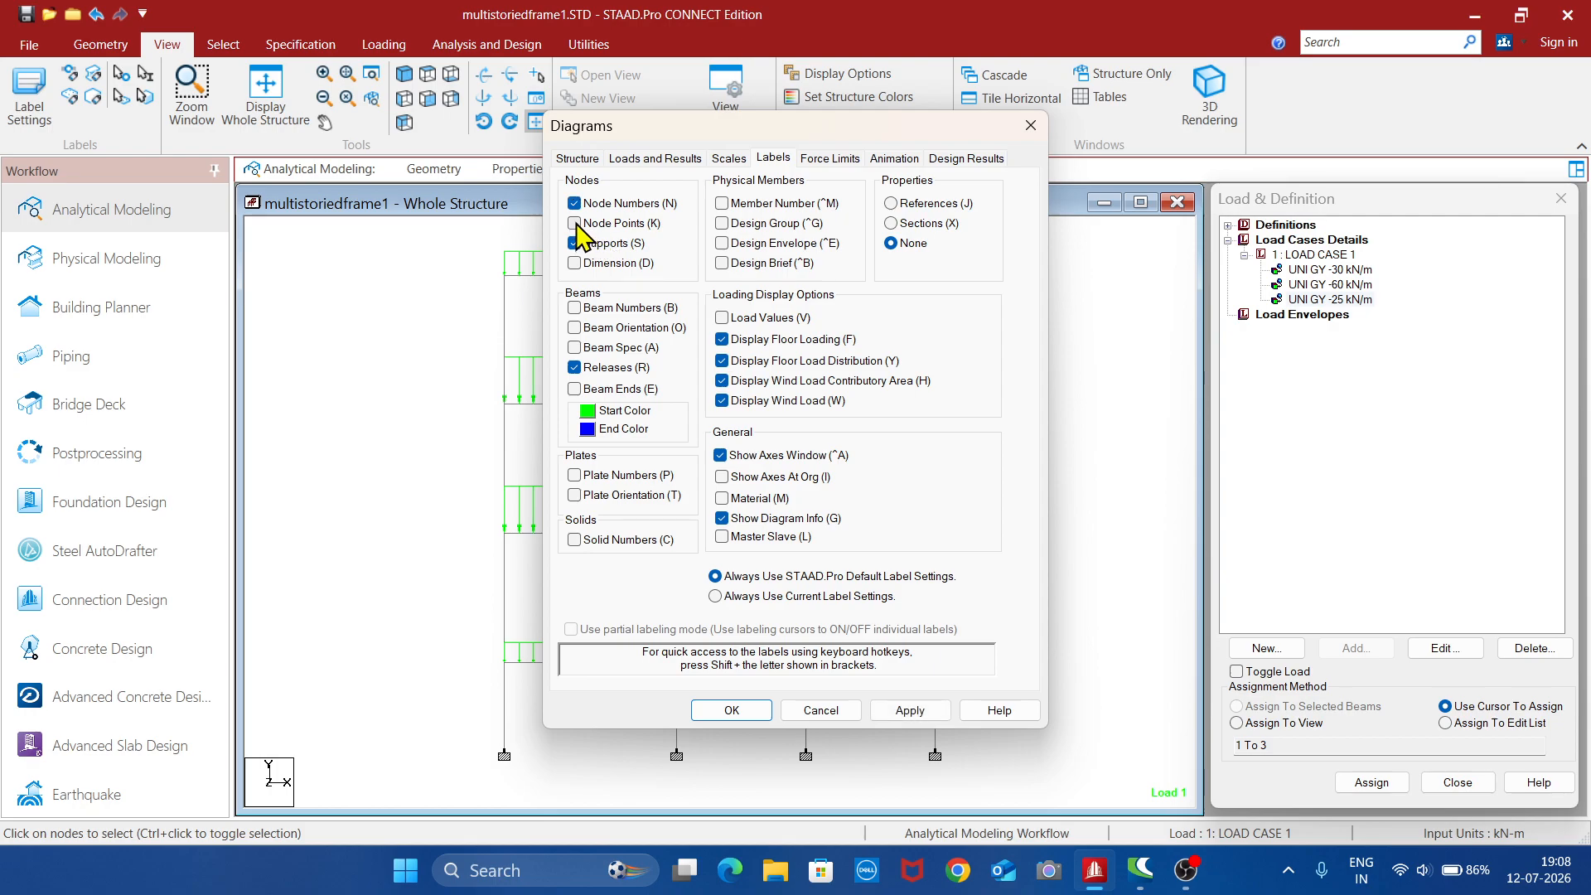
click(575, 223)
click(721, 318)
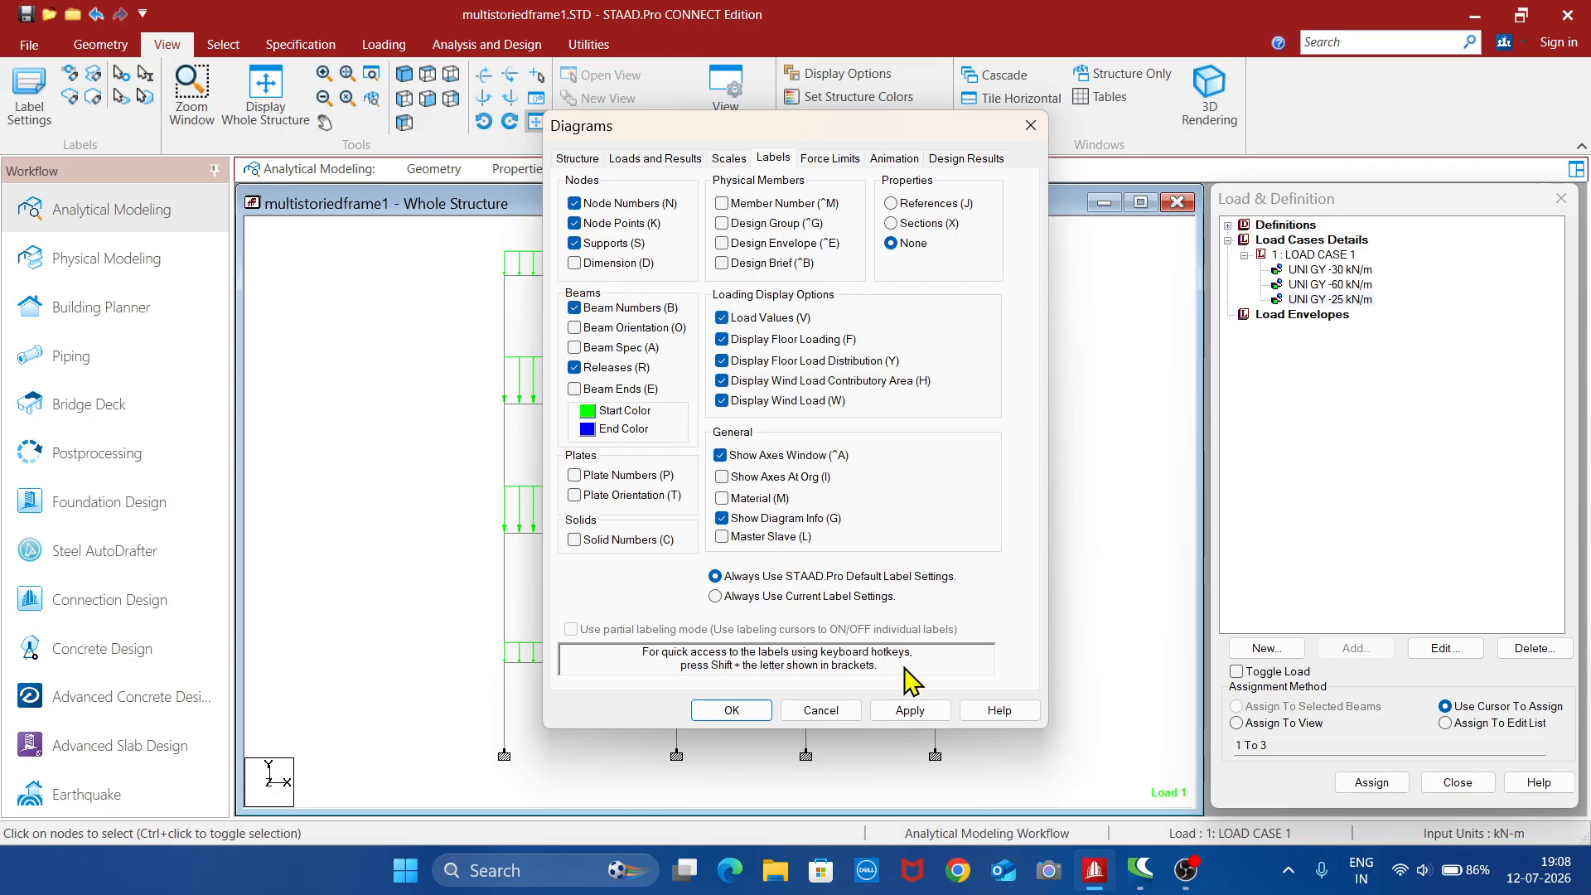
click(909, 710)
click(732, 710)
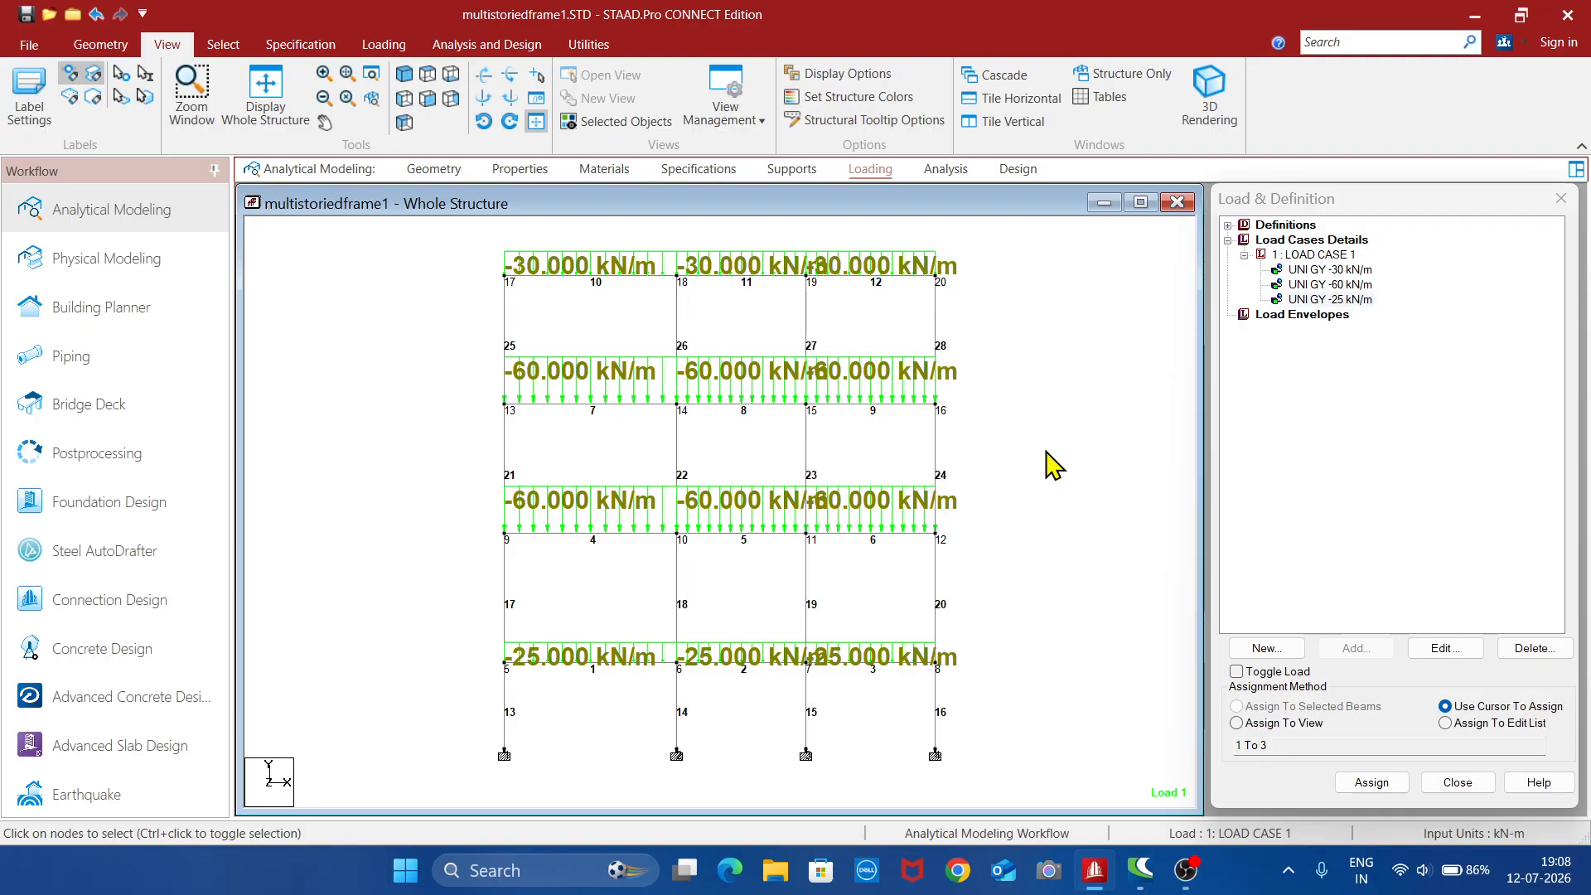
- Add a Perform Analysis command with the All print option
click(943, 171)
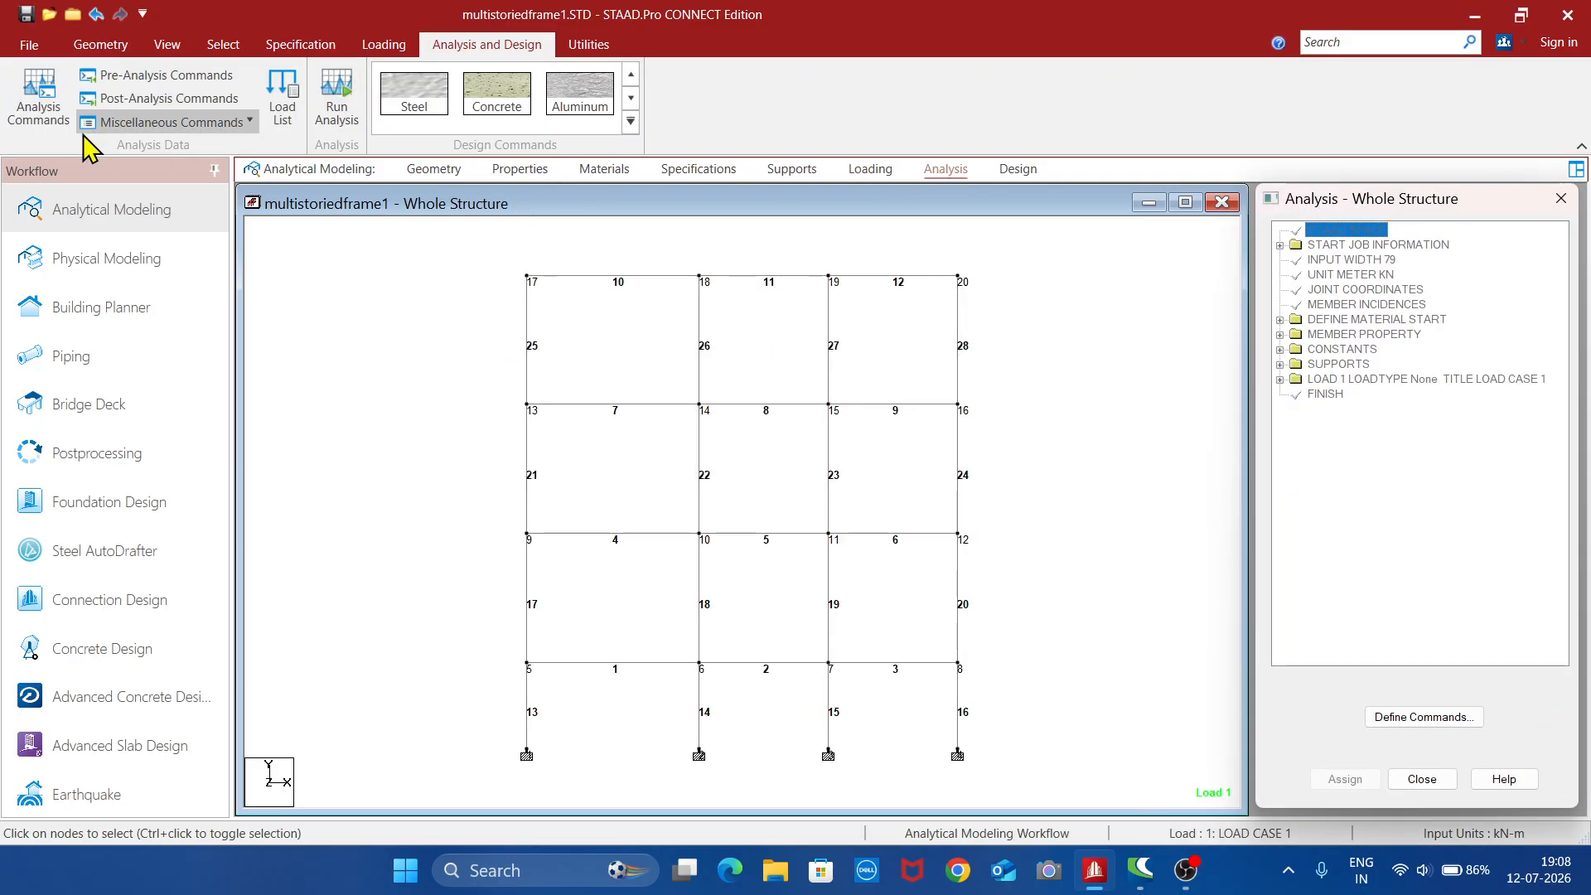
click(43, 116)
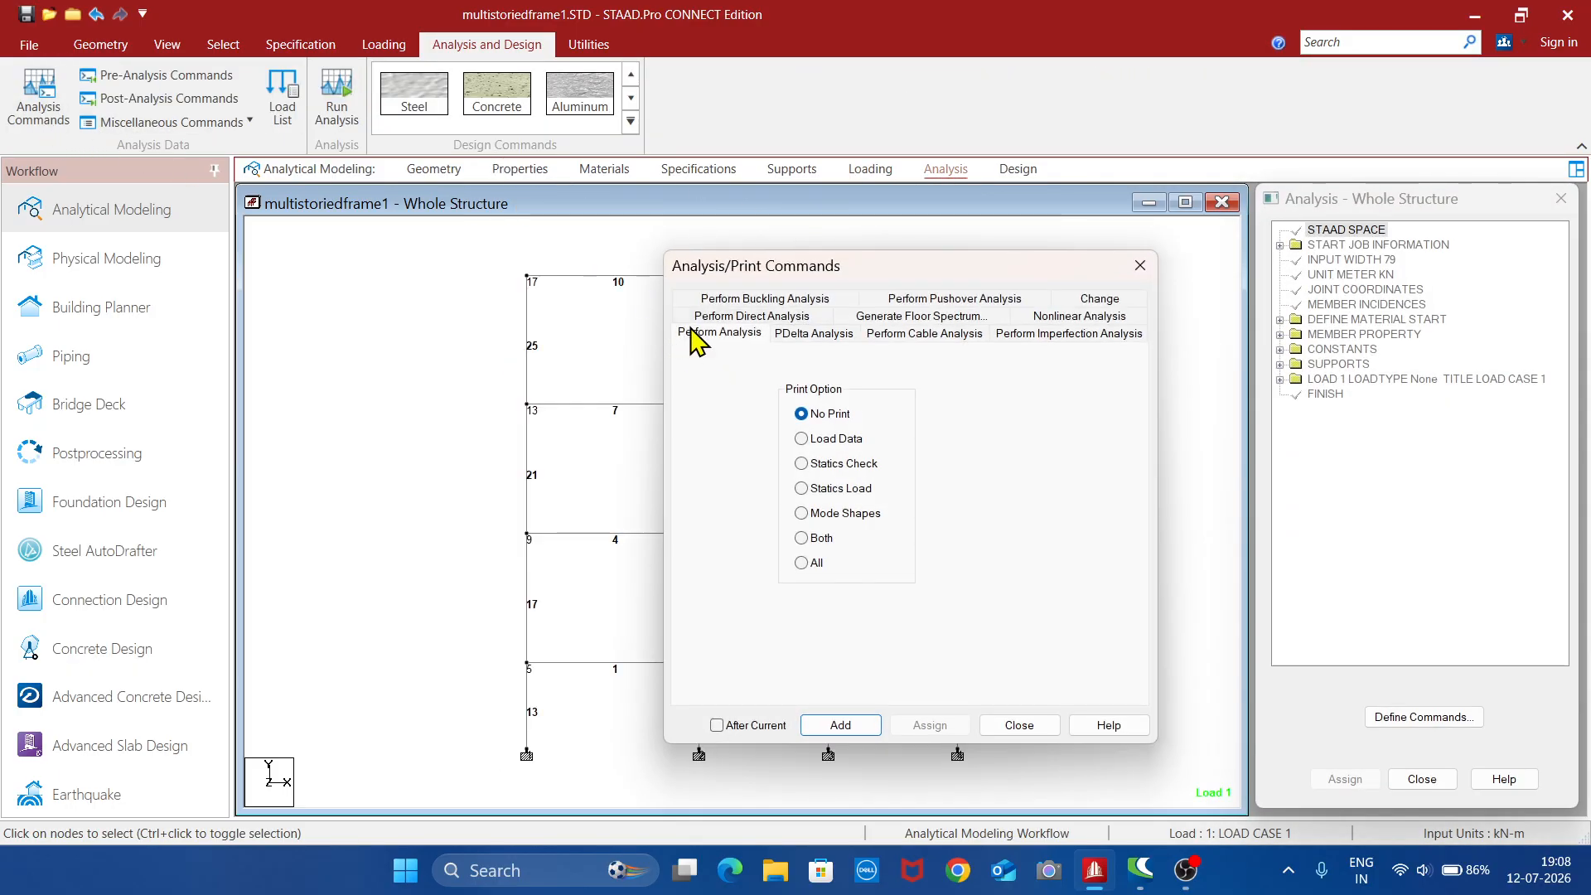
click(801, 563)
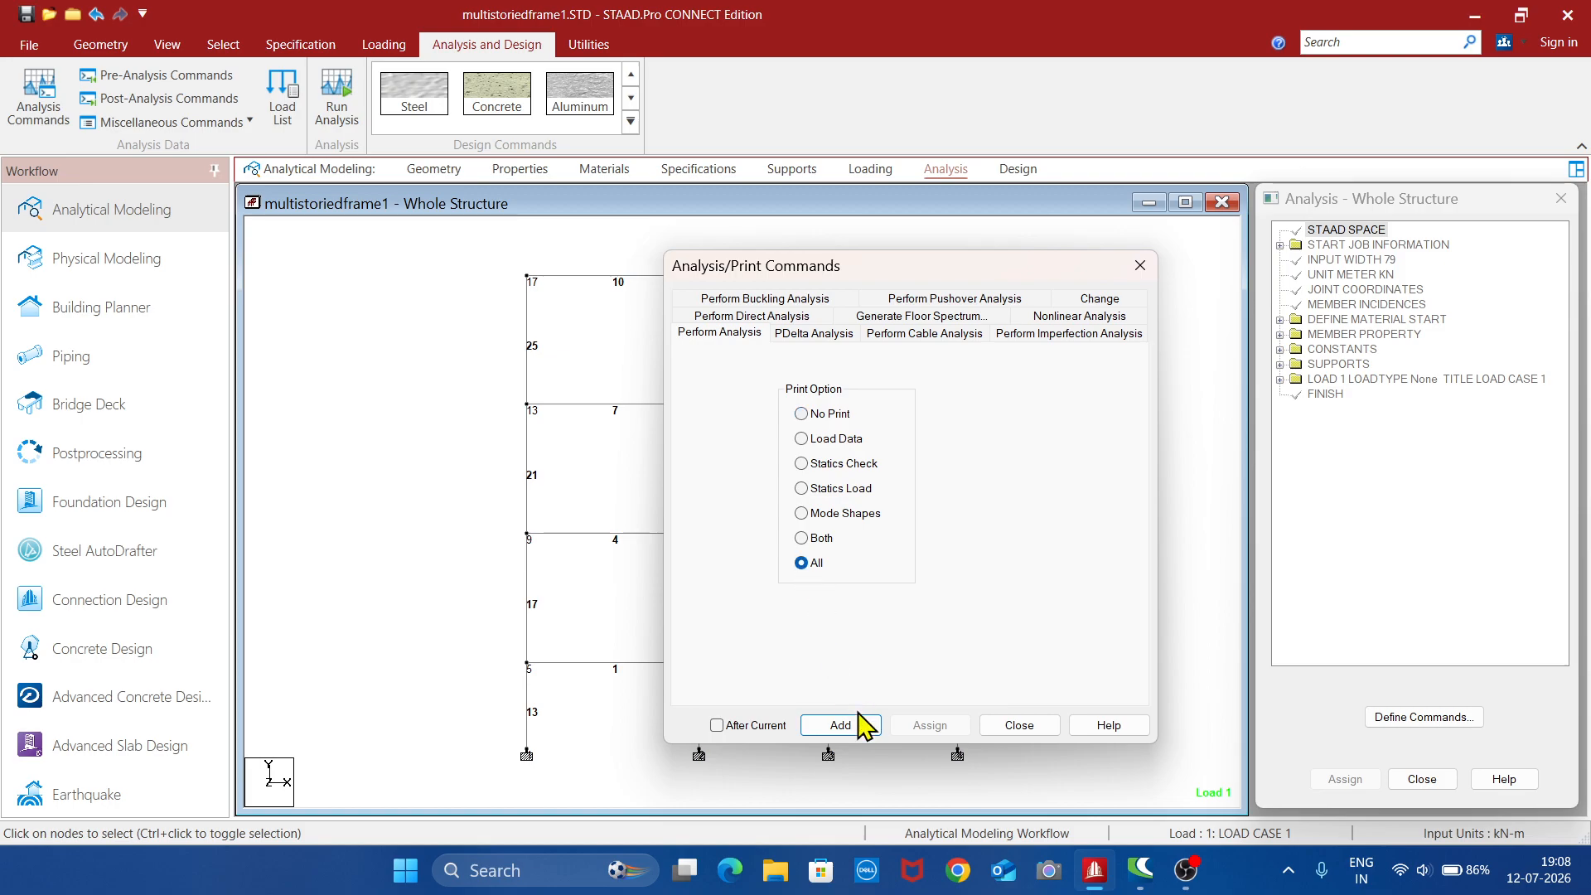
click(858, 727)
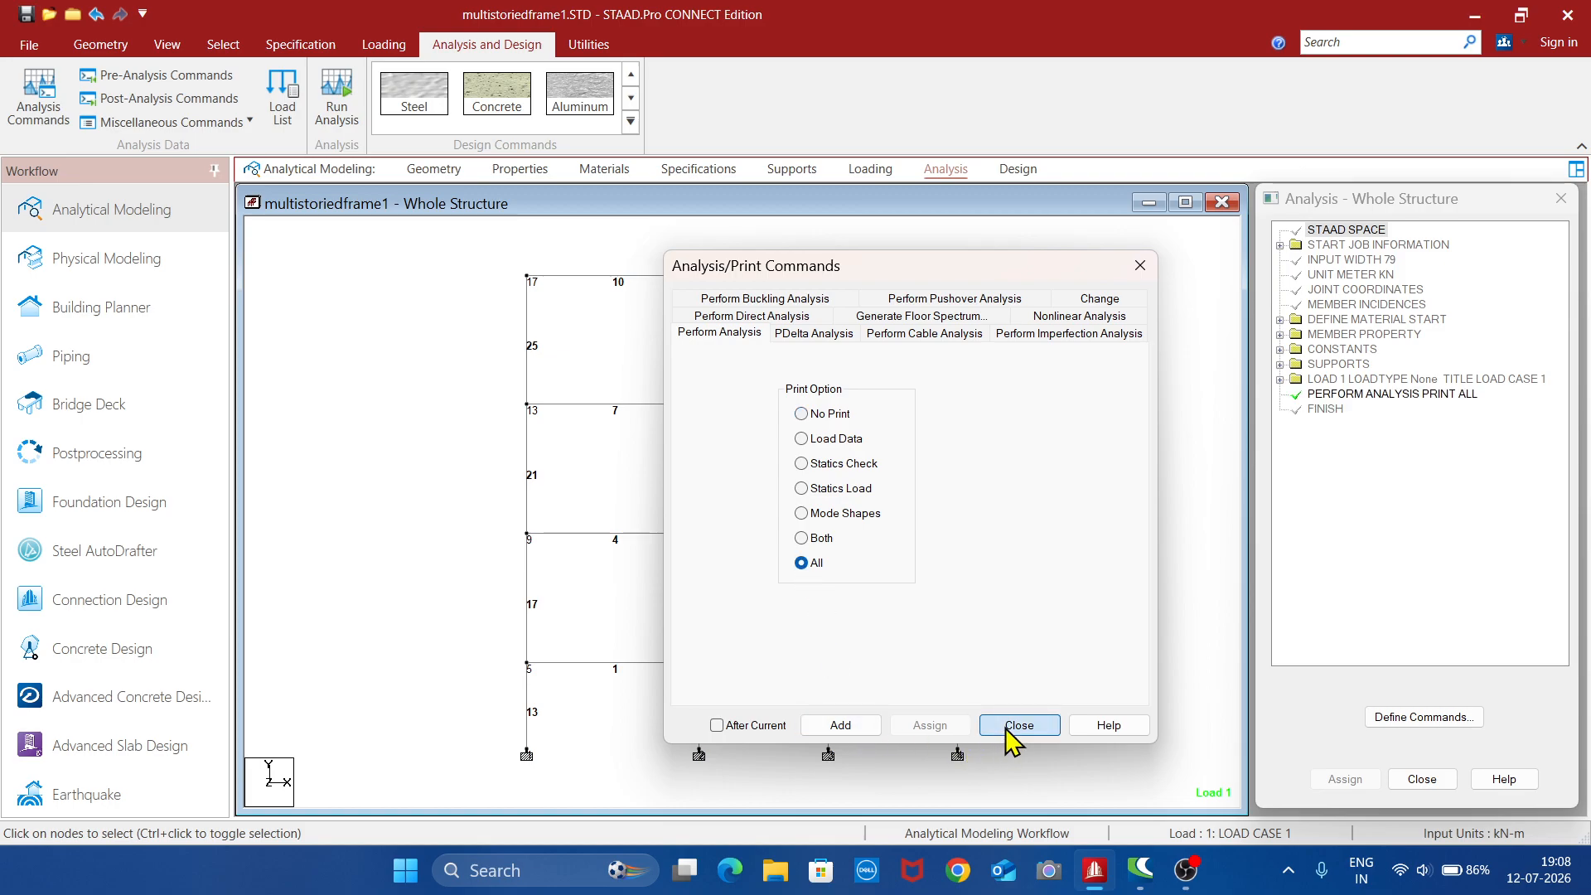
click(1007, 728)
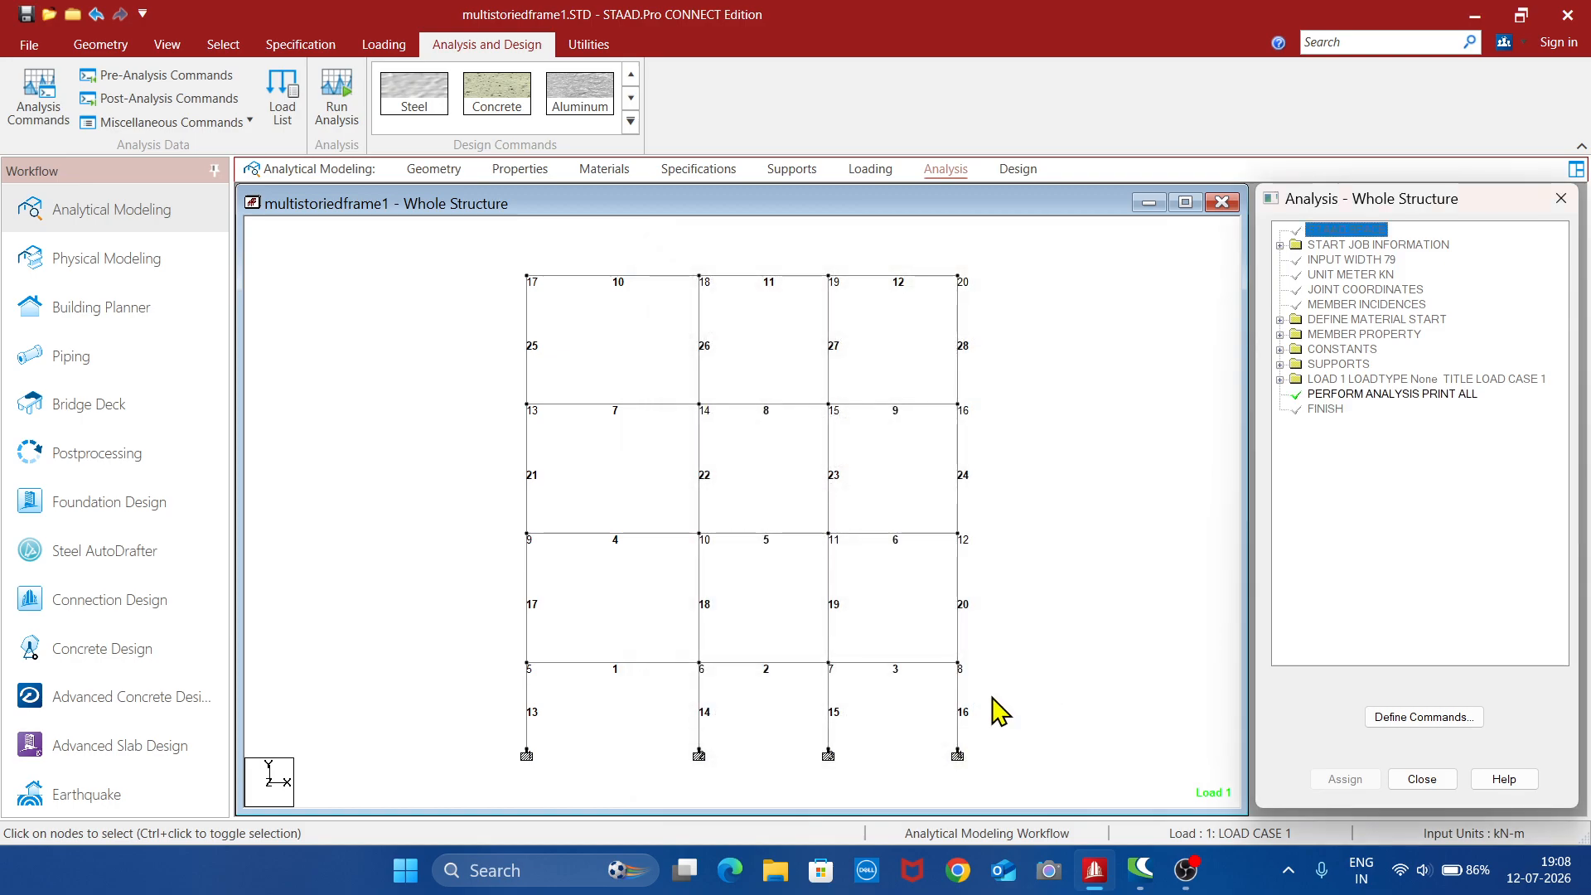
- Start the concrete design setup and set the design code to IS456
click(1018, 171)
click(500, 106)
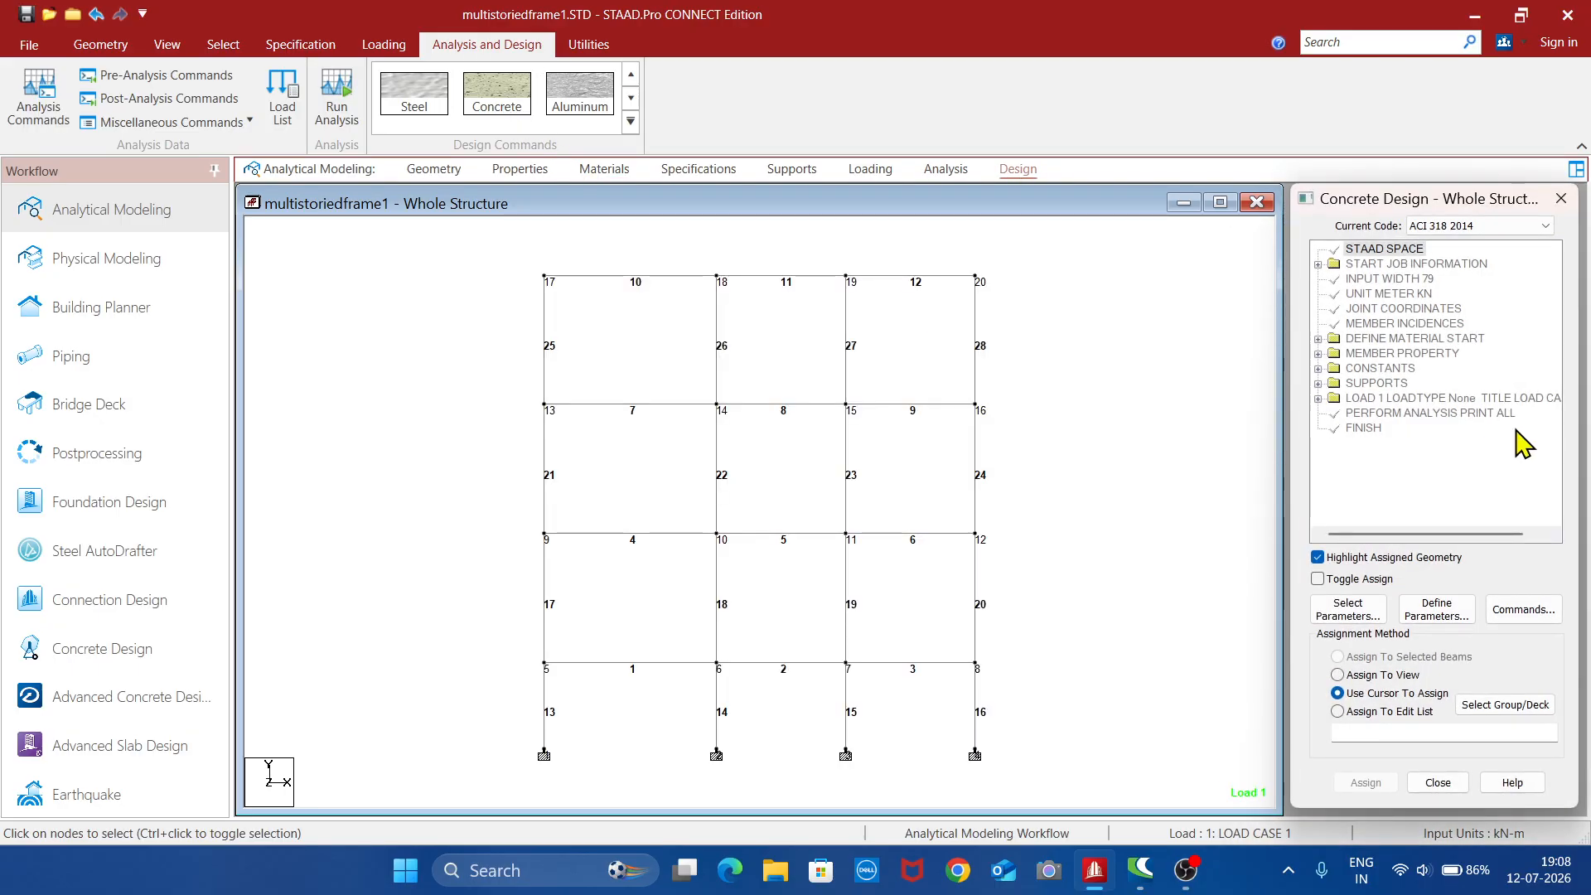
click(1545, 226)
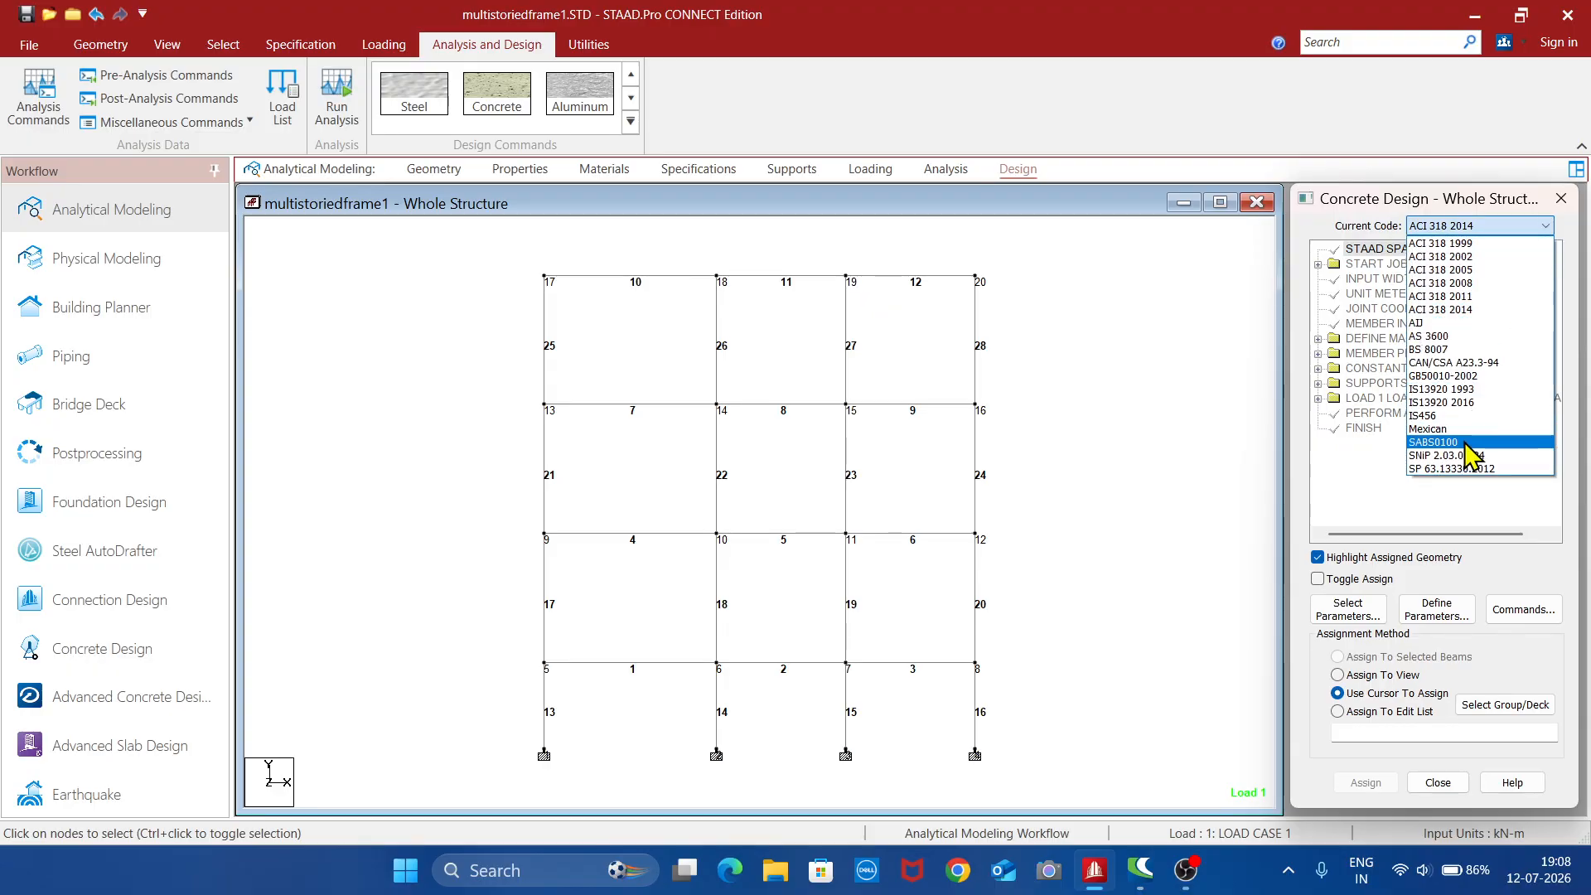
click(1446, 416)
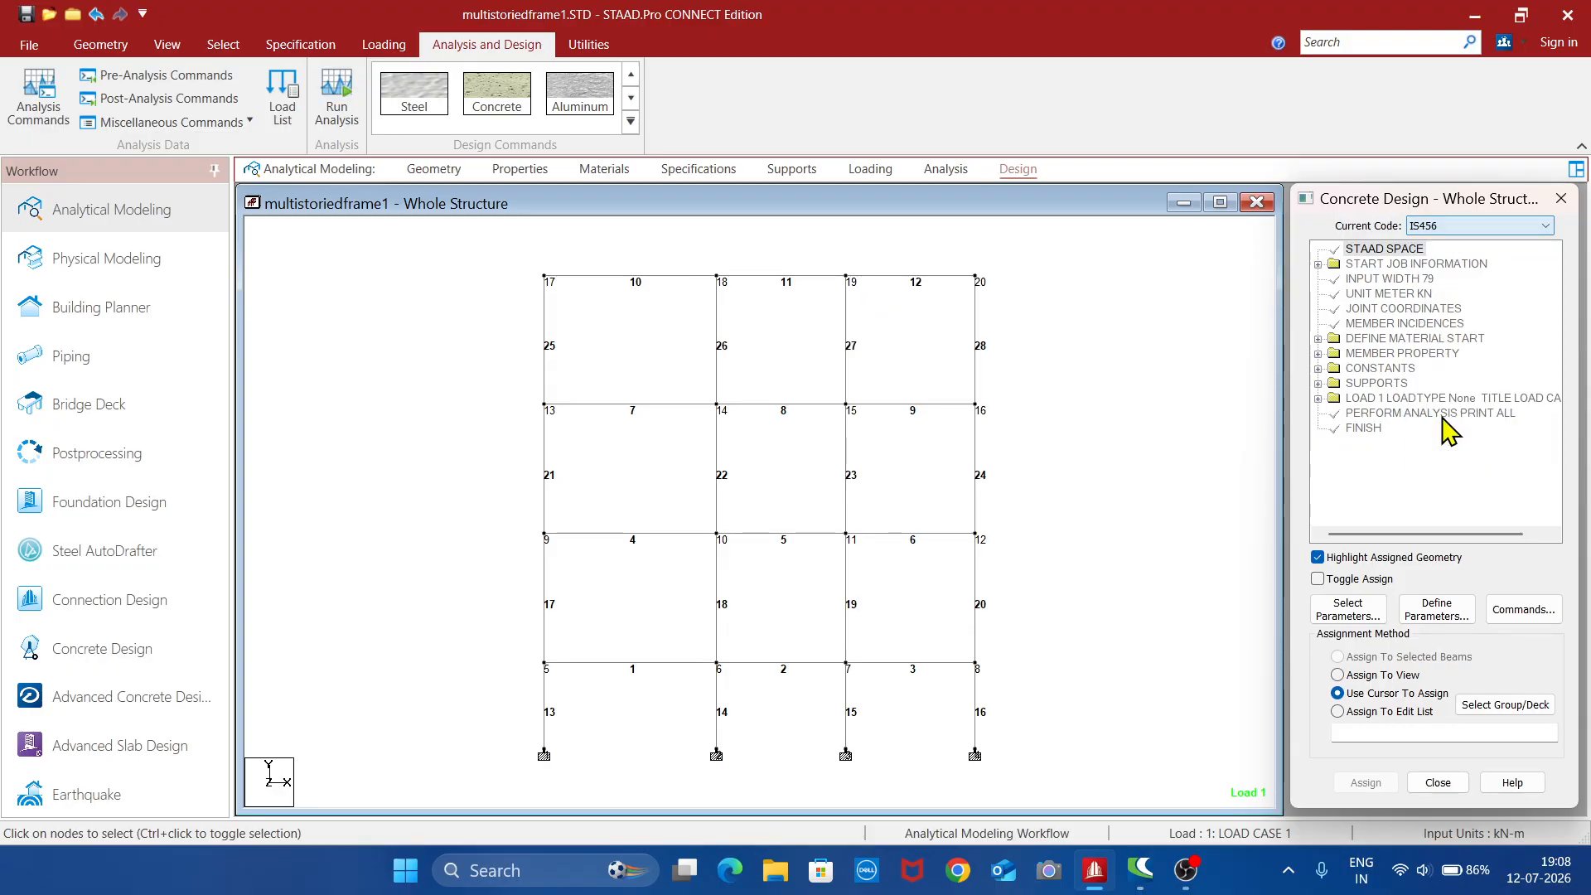
- Limit the selected design parameters to Fc, Fymain, Fysec, Maxmain, Maxsec, Minmain and Minsec
click(1359, 617)
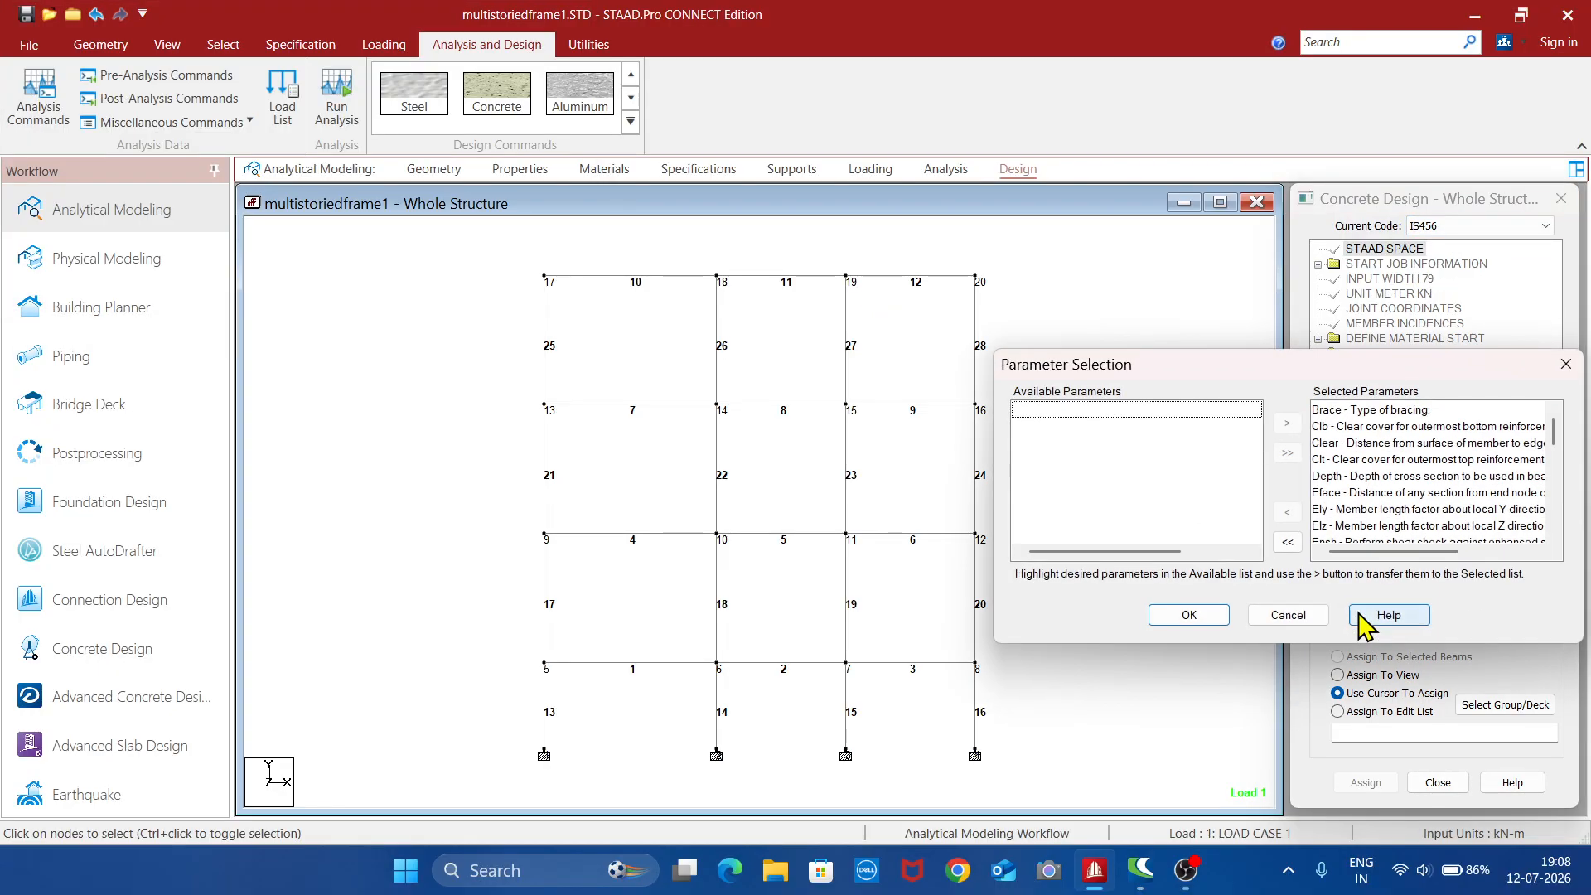
click(1287, 542)
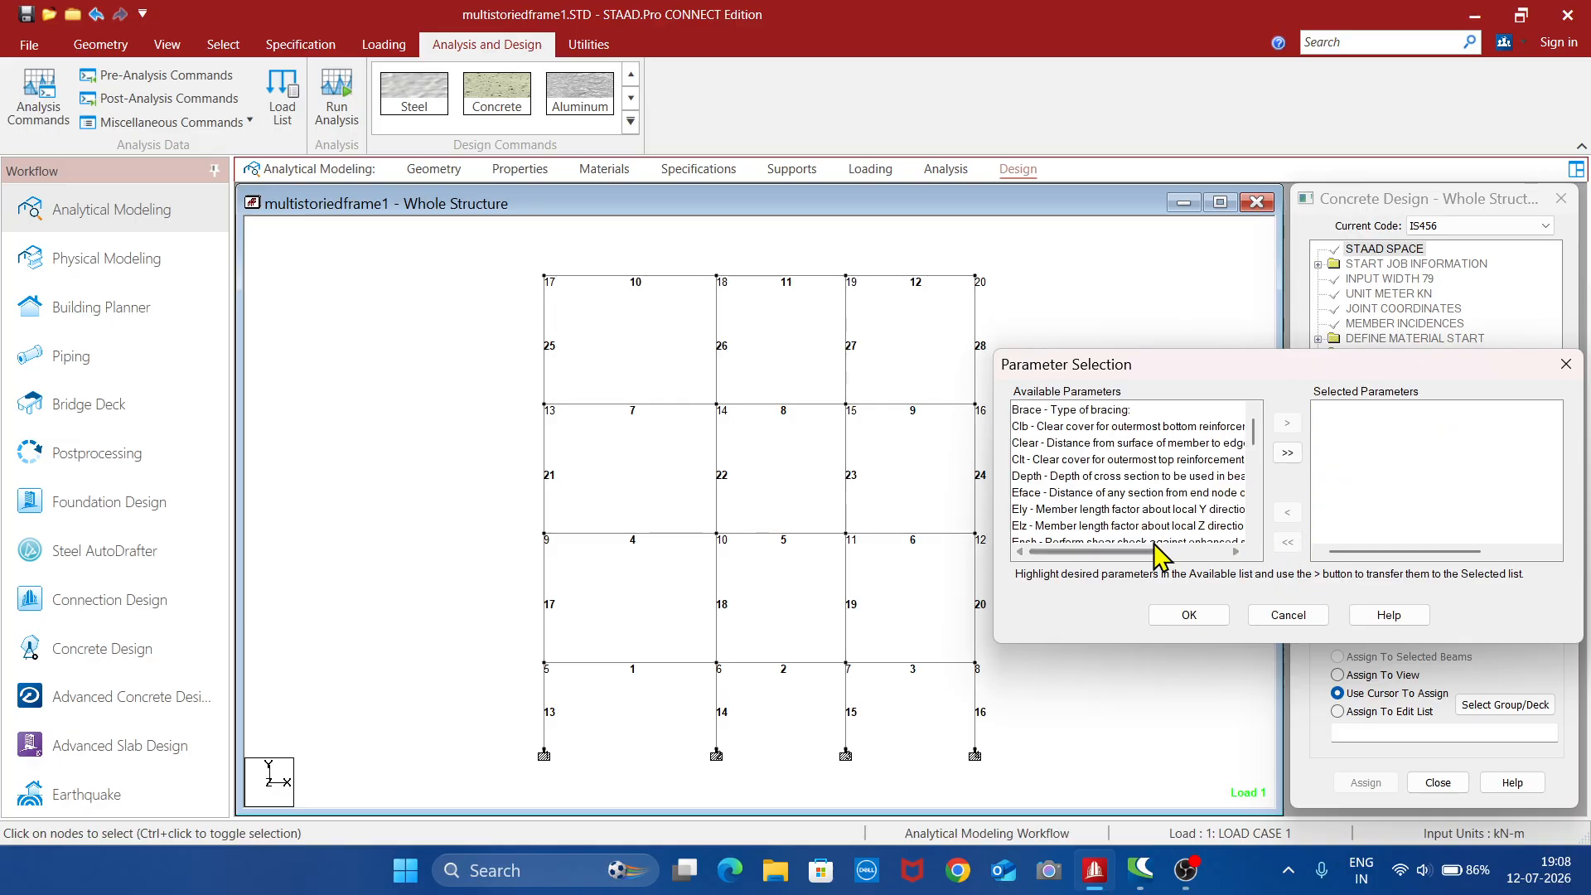
scroll(1260, 447, down, 2)
click(1114, 460)
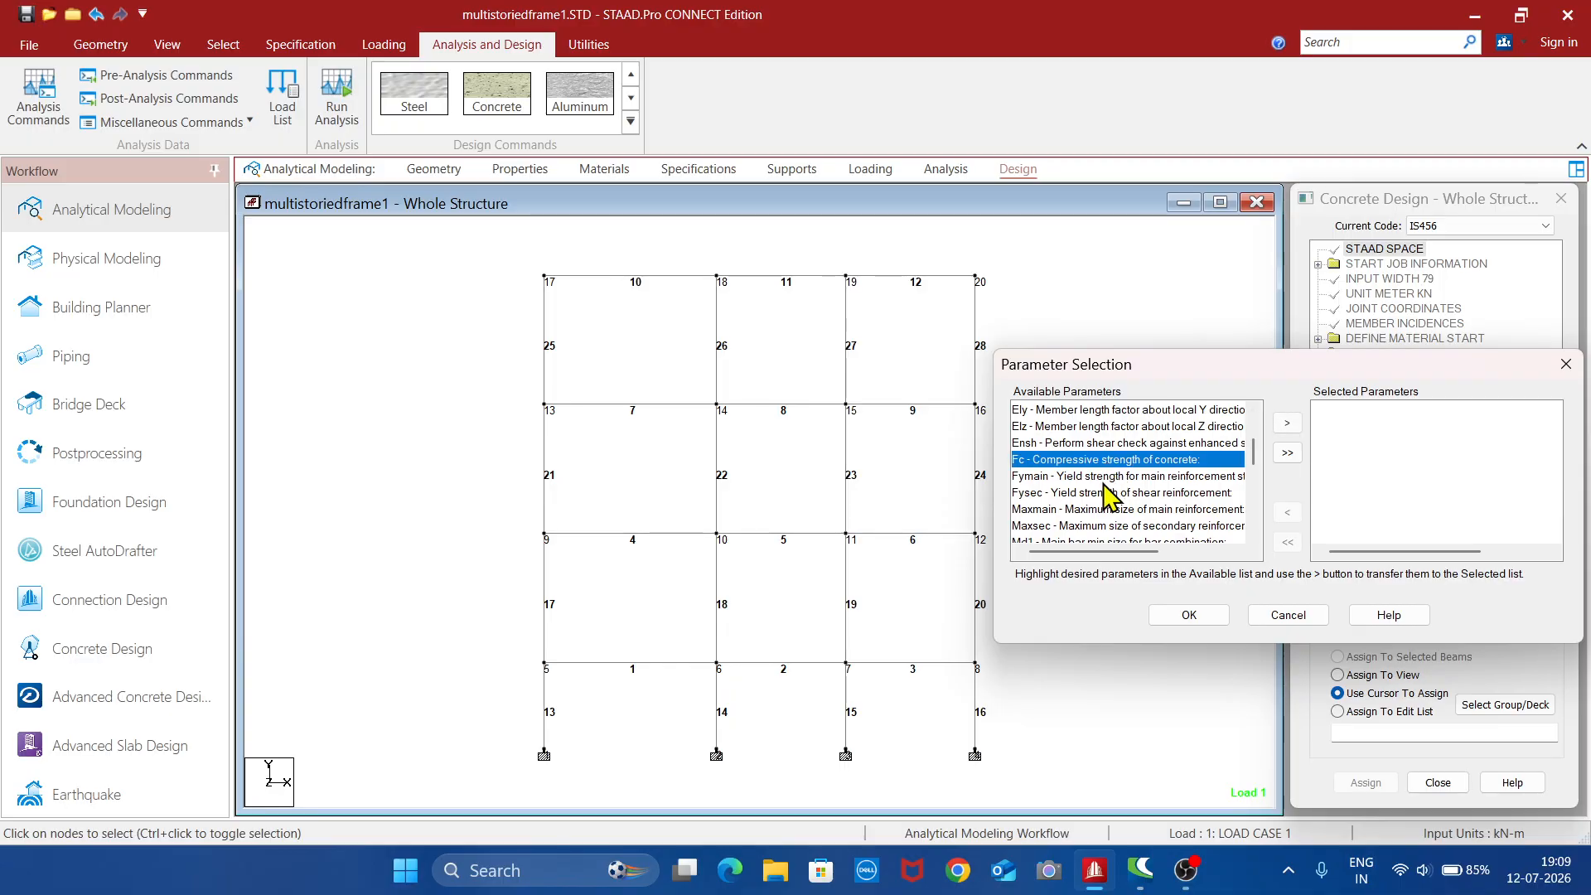
ctrl+click(1099, 477)
ctrl+click(1110, 496)
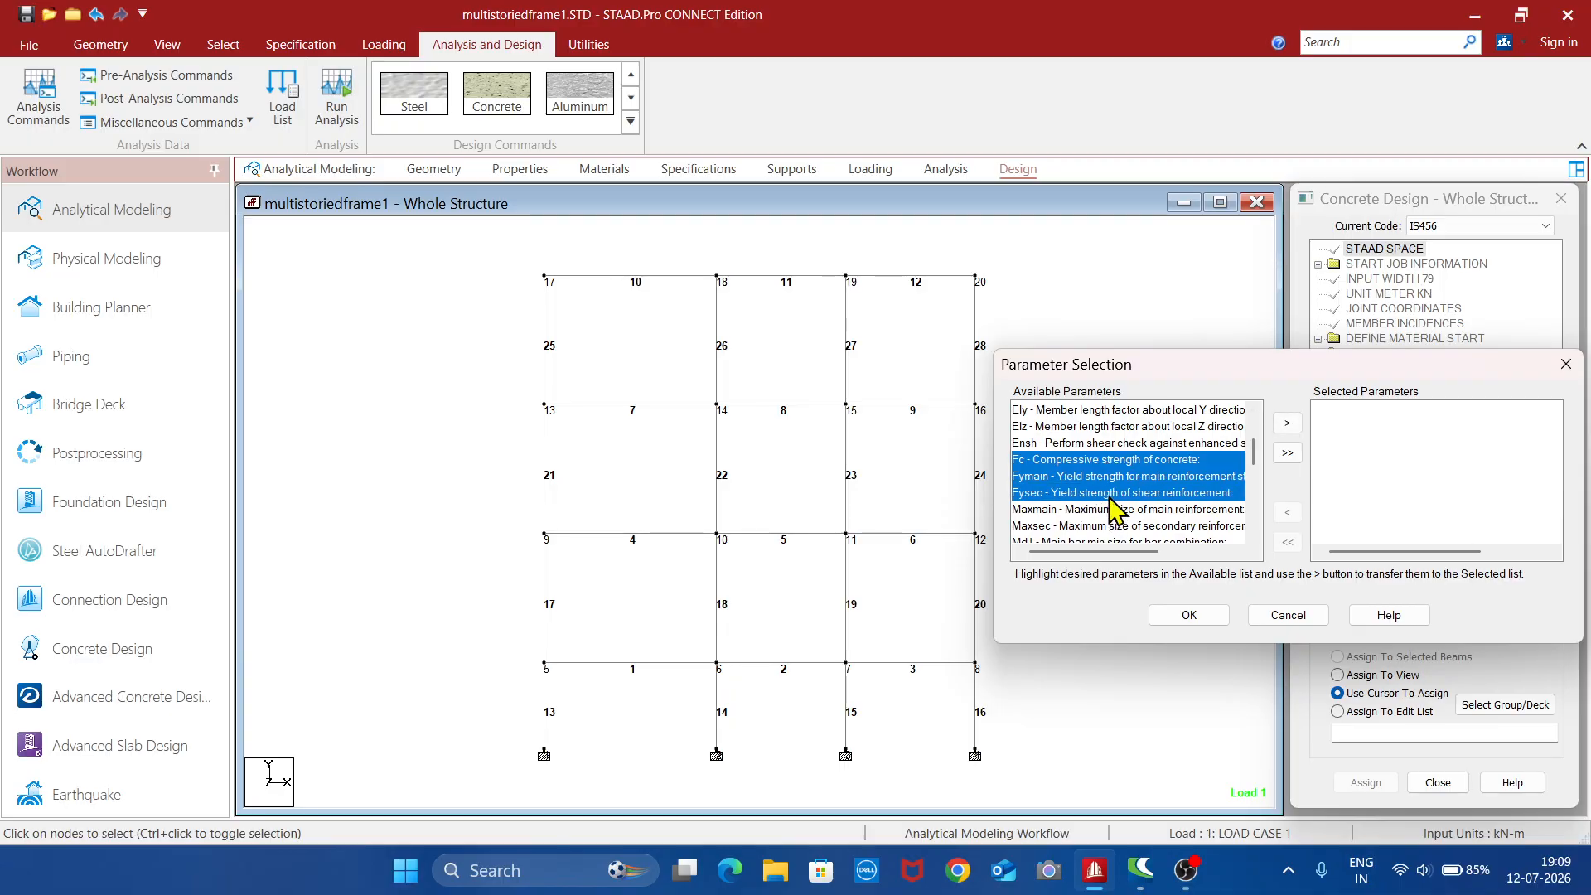
ctrl+click(1108, 508)
ctrl+click(1109, 527)
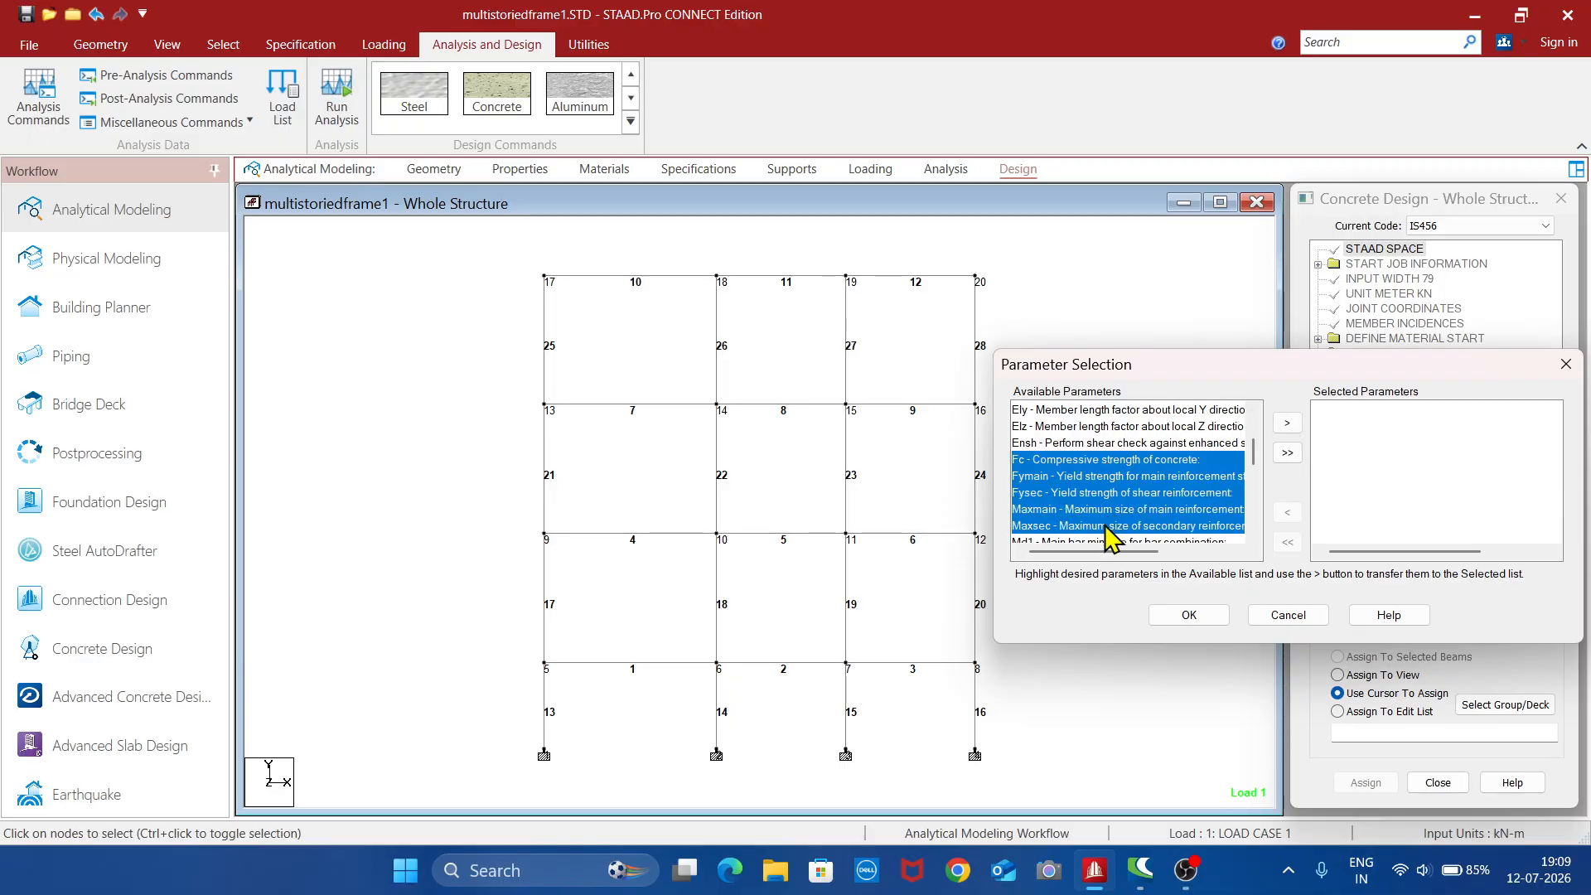
scroll(1256, 551, down, 2)
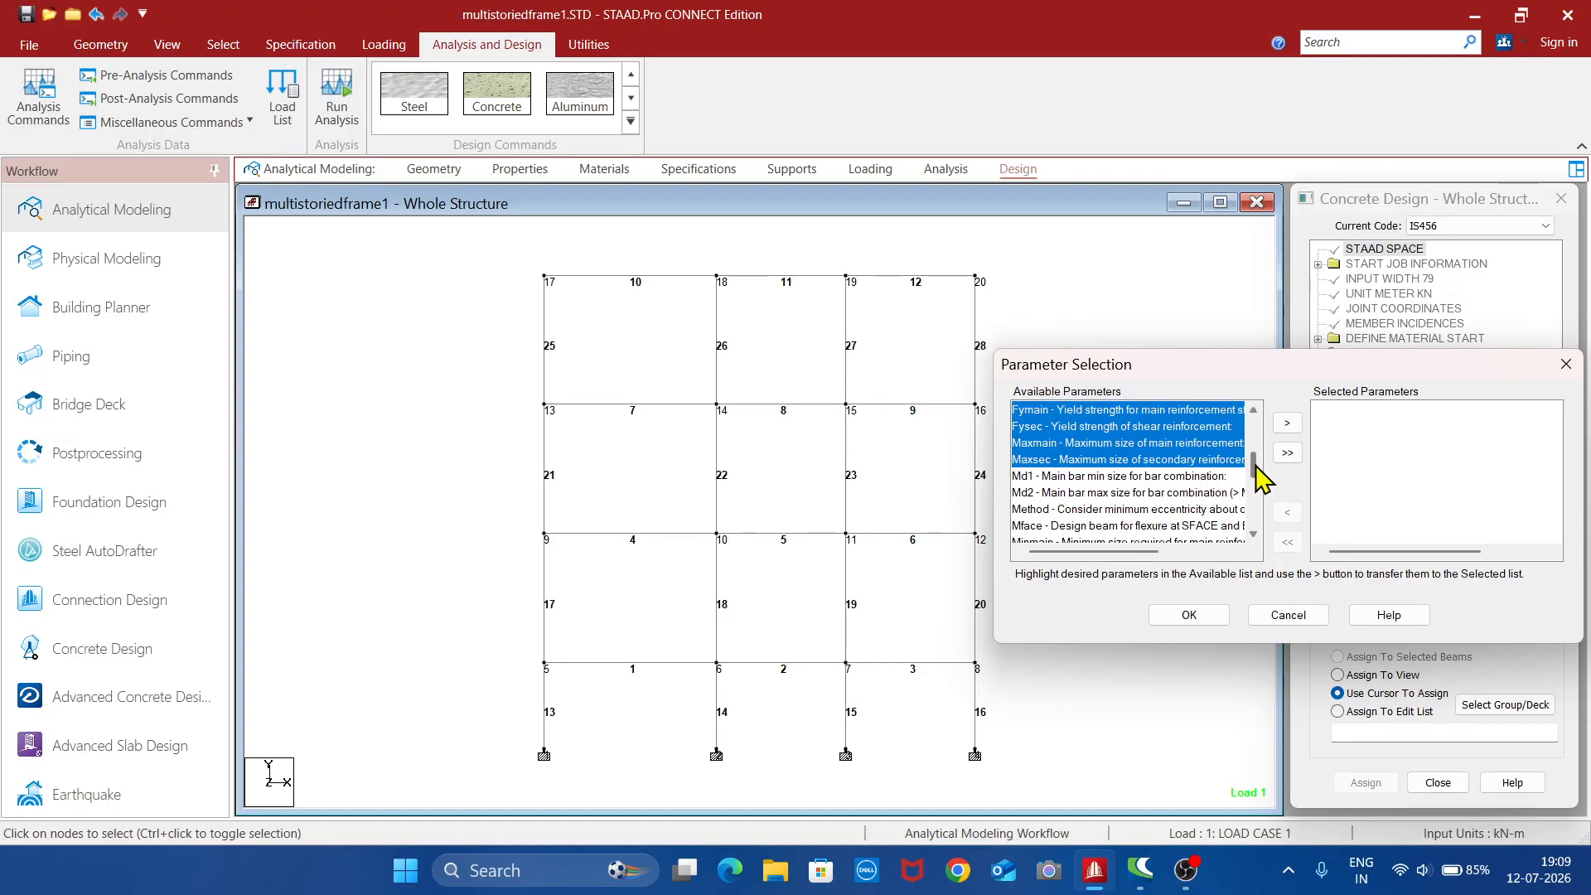
scroll(1259, 477, down, 1)
ctrl+click(1077, 508)
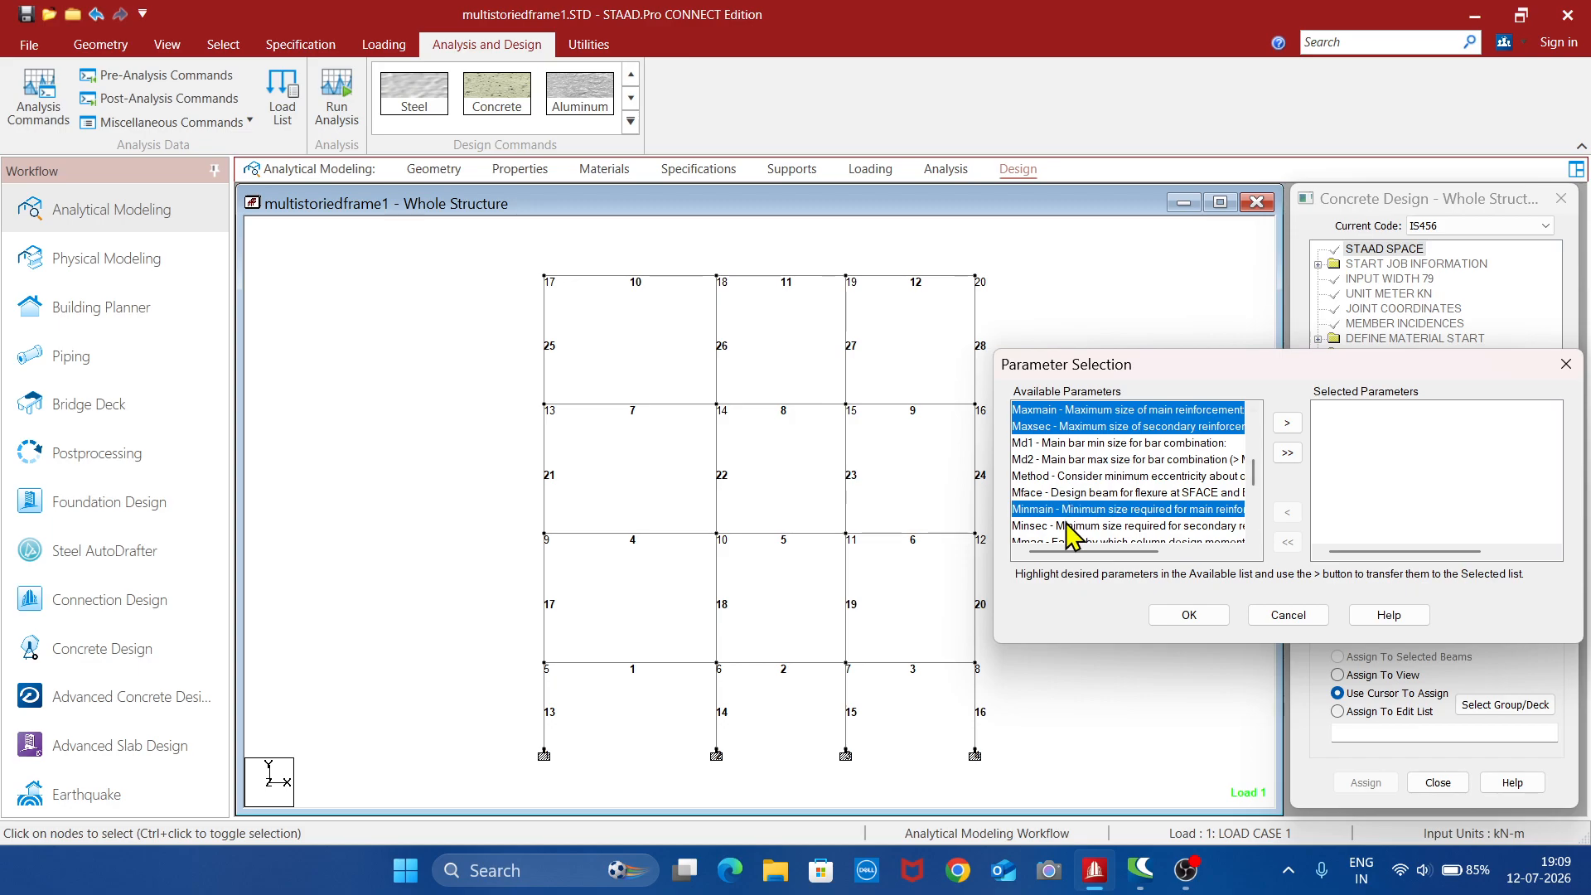
ctrl+click(1068, 527)
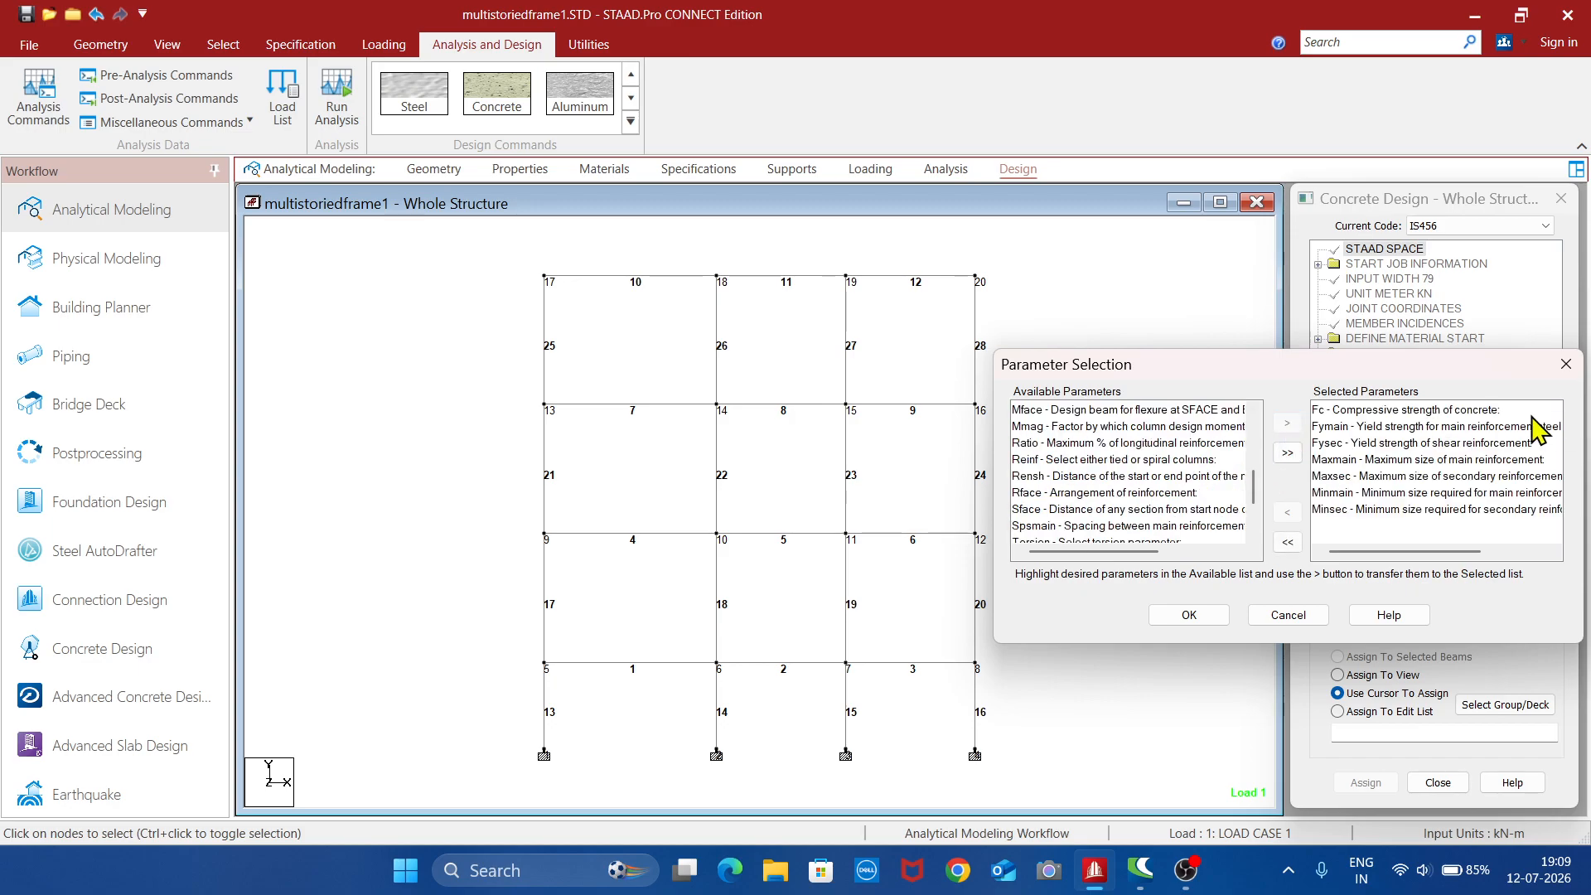
click(1196, 616)
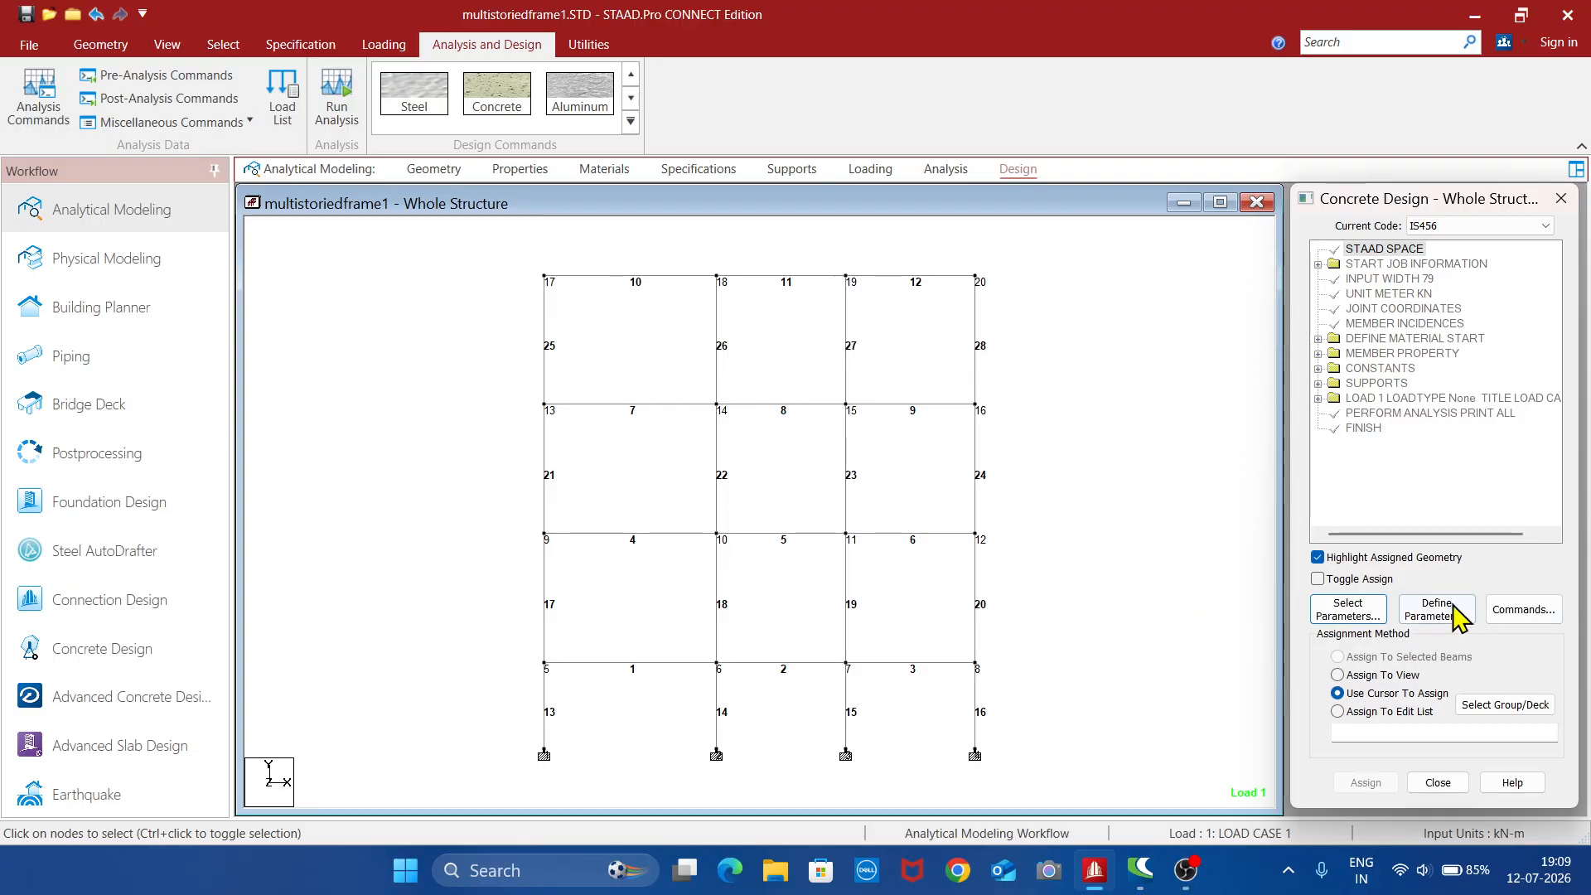
- Select all the frame members and assign them a concrete compressive strength (FC) of 20000 kN/m2
drag(476, 243, 1025, 786)
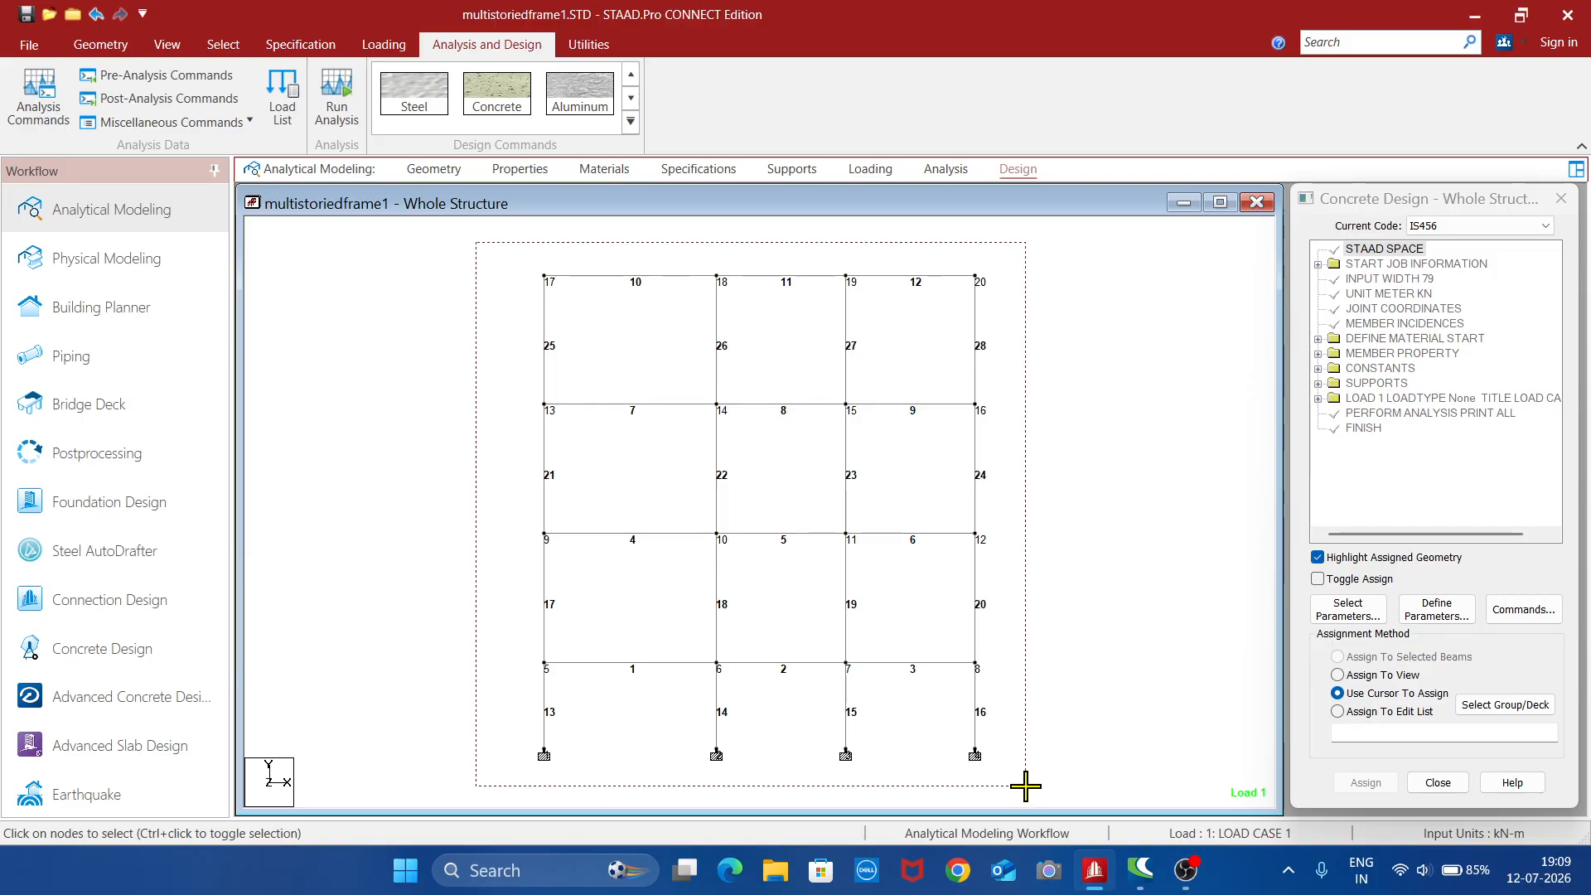
drag(1025, 786, 1025, 786)
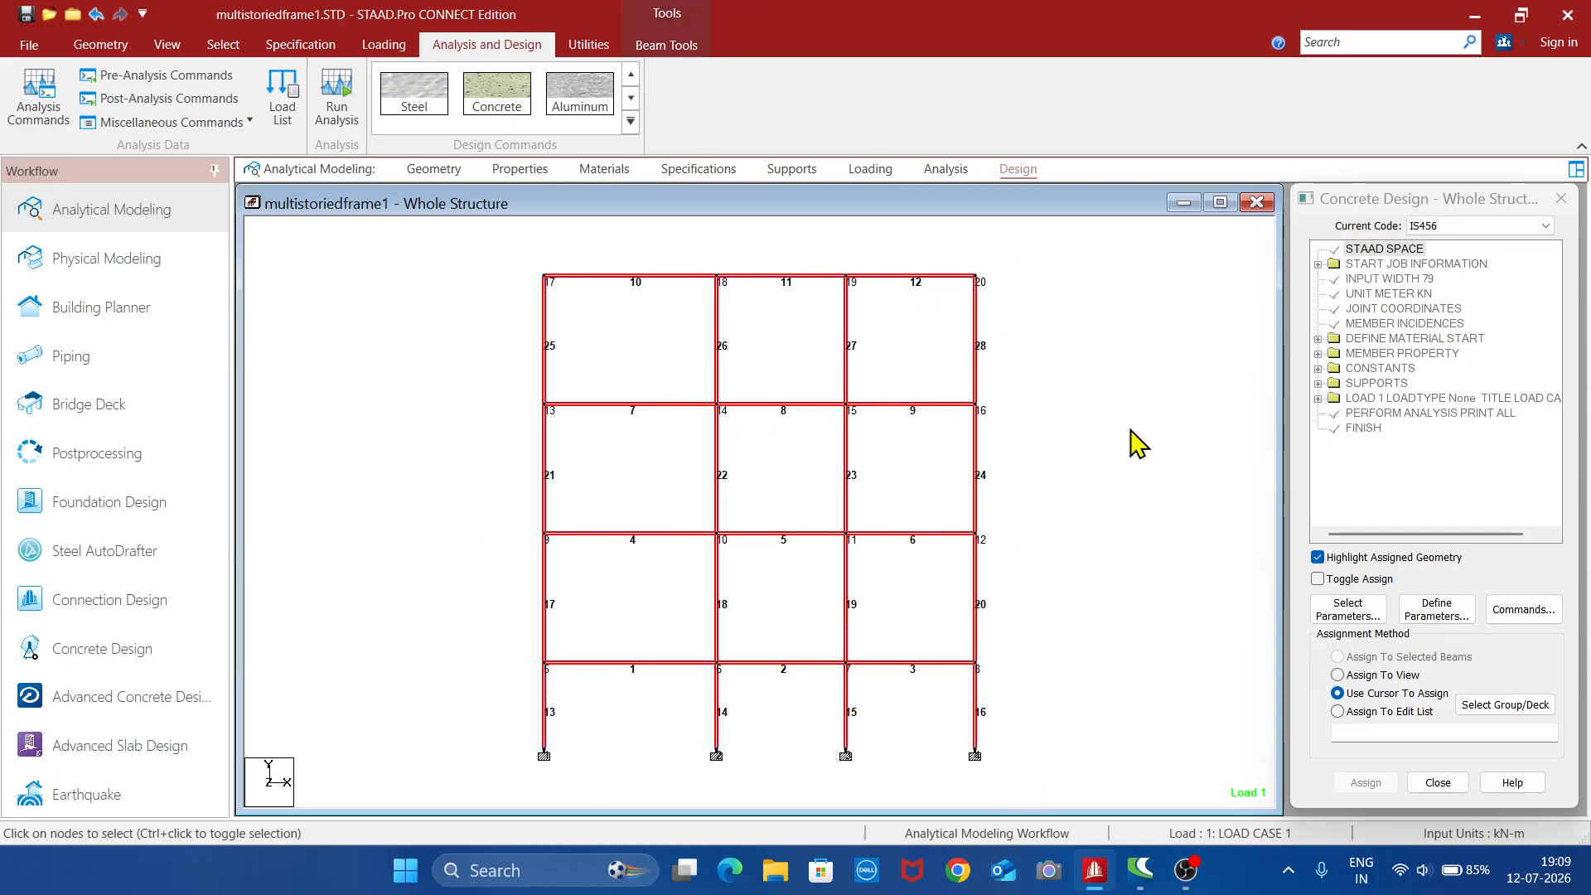
click(1438, 610)
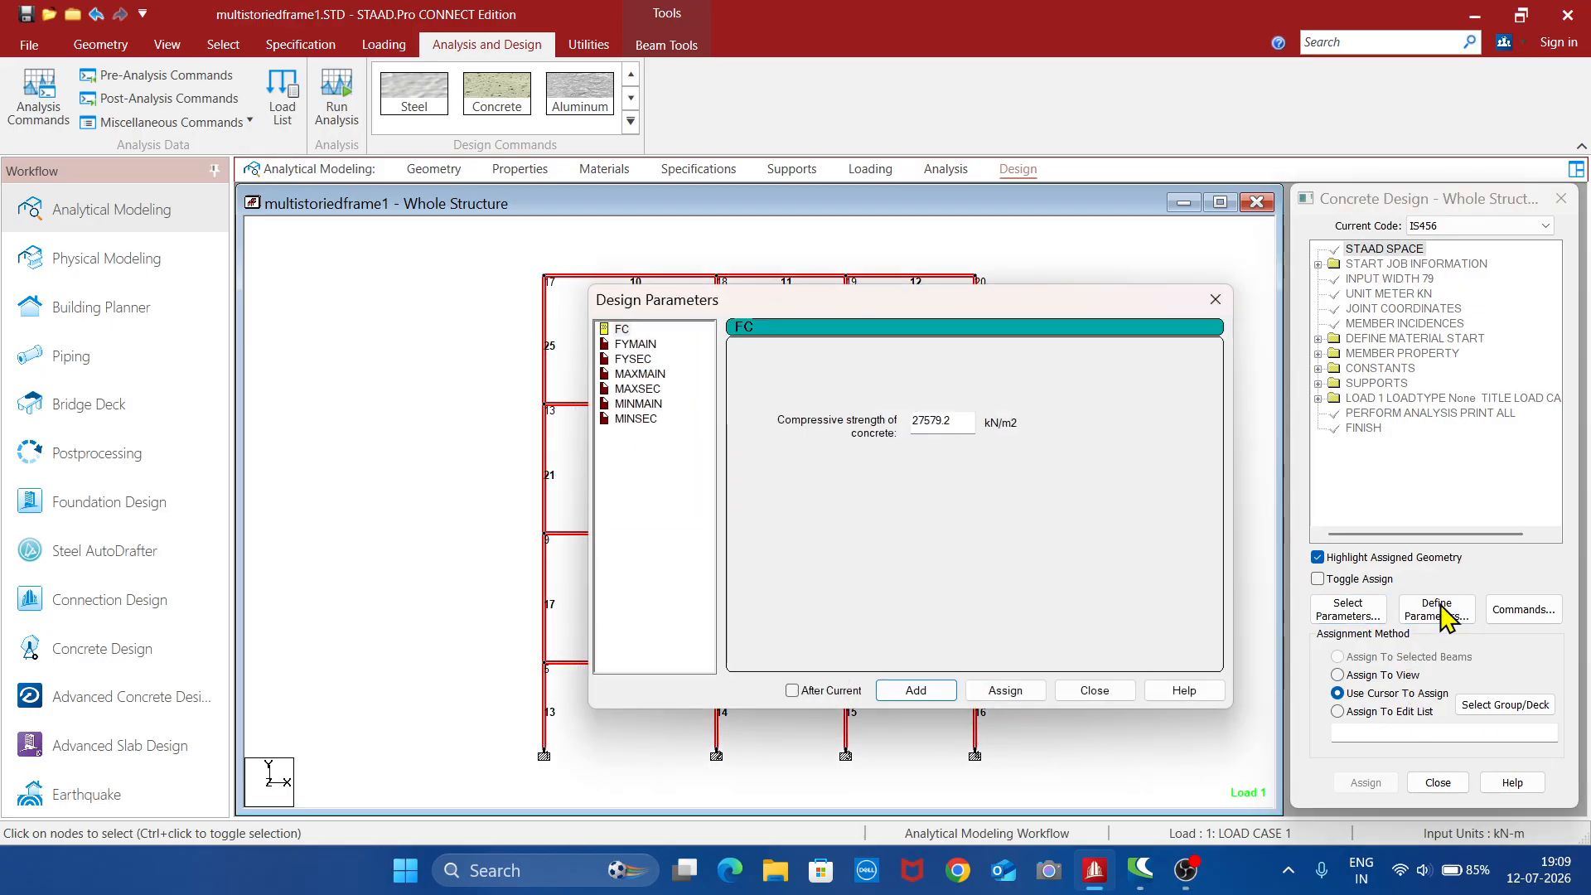
click(963, 422)
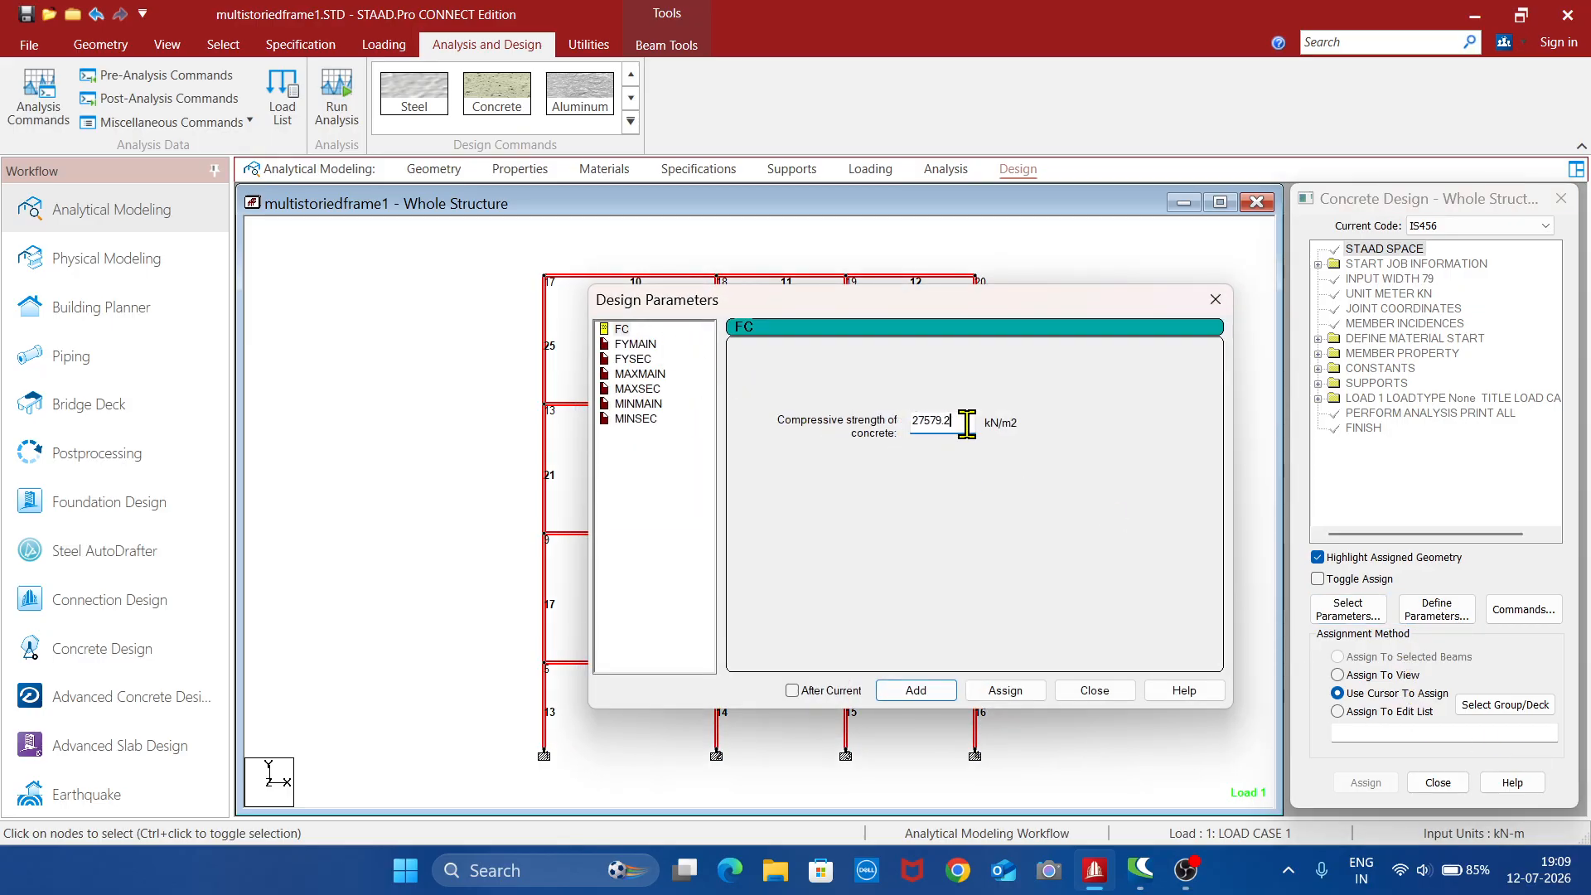
key(BackSpace)
key(BackSpace)
key(BackSpace)
click(1005, 692)
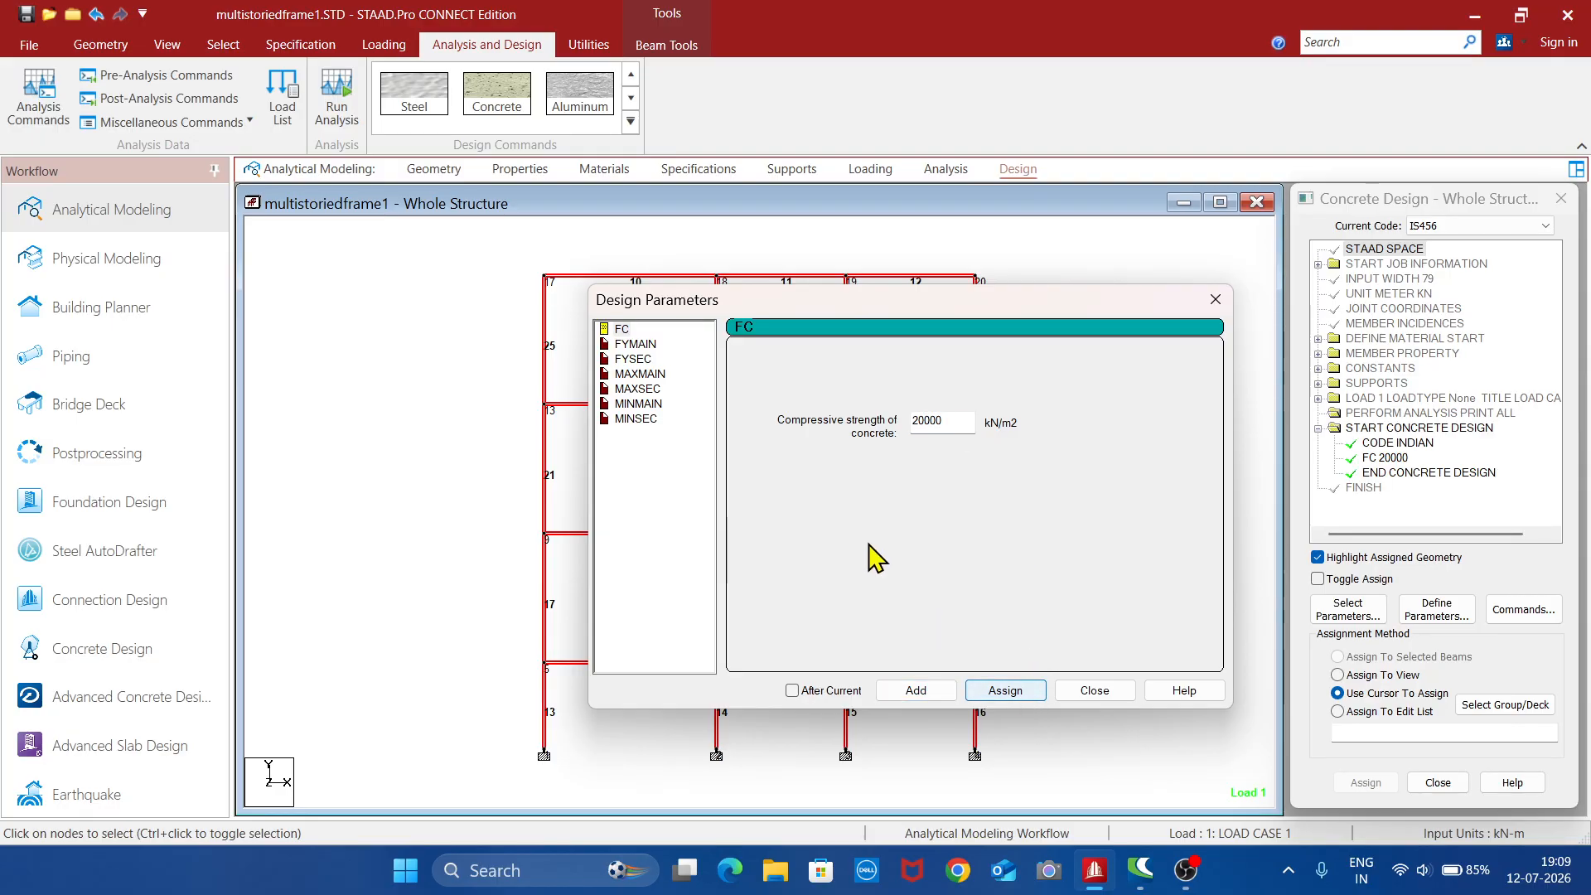
- Assign a yield strength of 415000 kN/m2 for both main (FYMAIN) and shear (FYSEC) reinforcement to the selected members
click(647, 344)
click(961, 421)
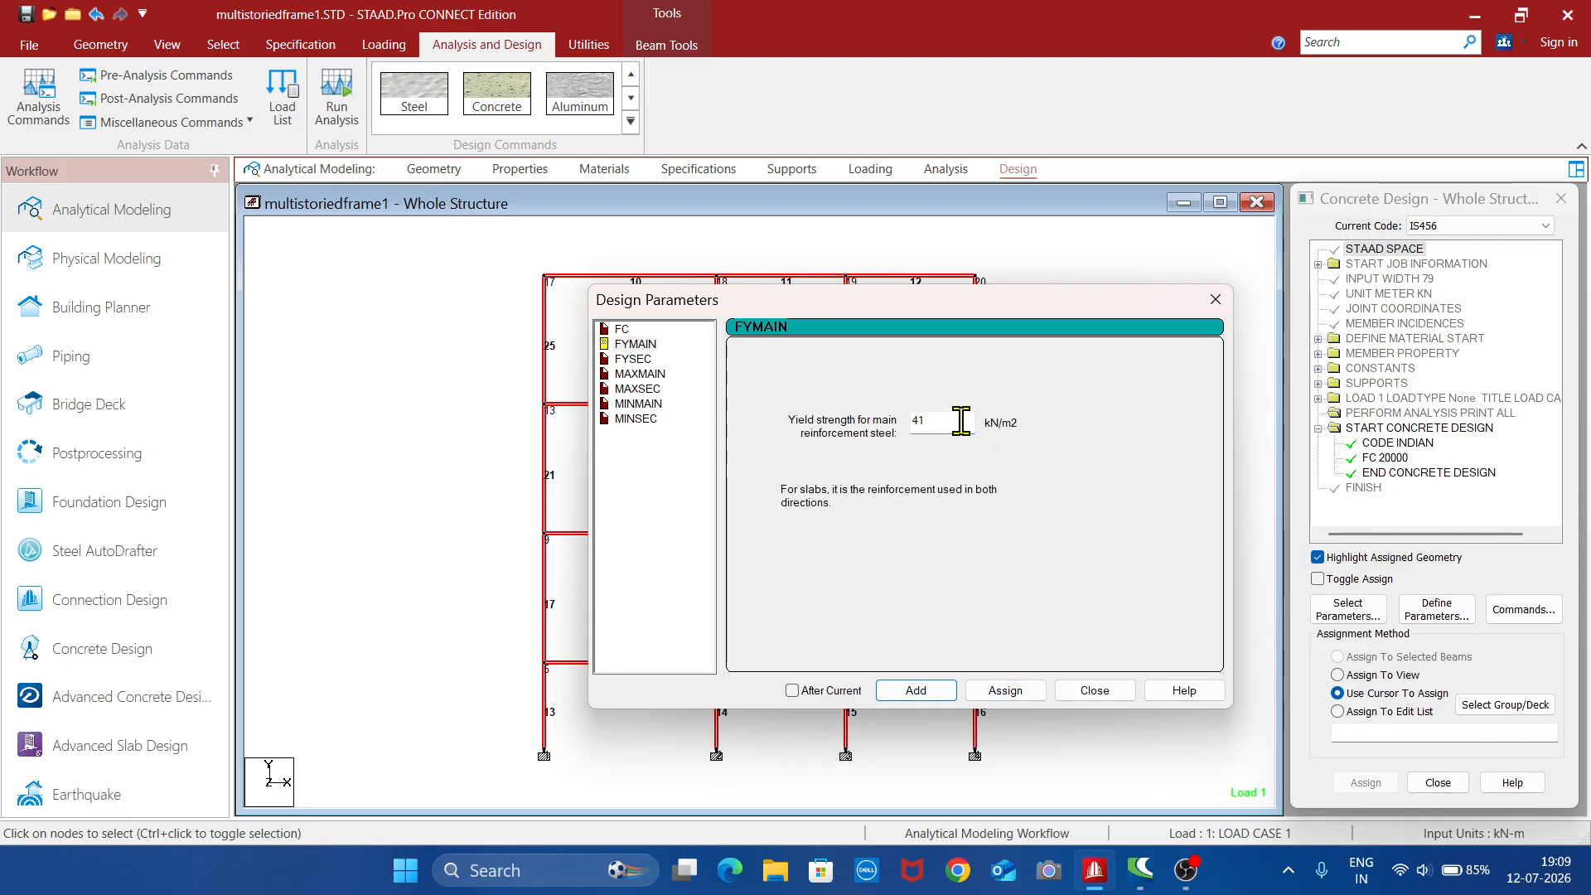
text(000)
click(1011, 695)
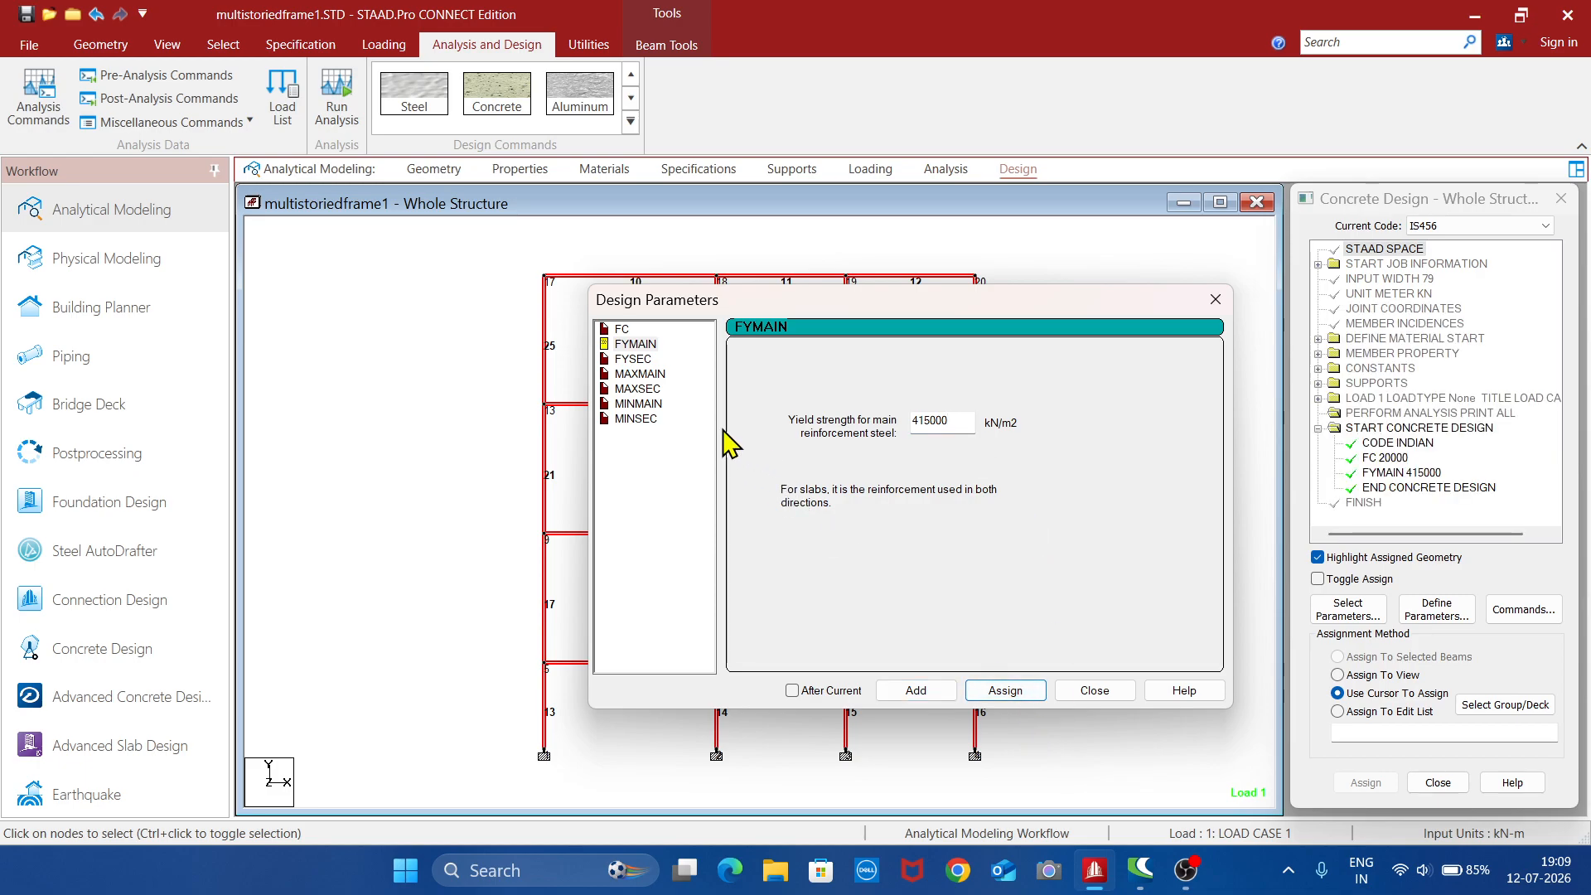
click(635, 359)
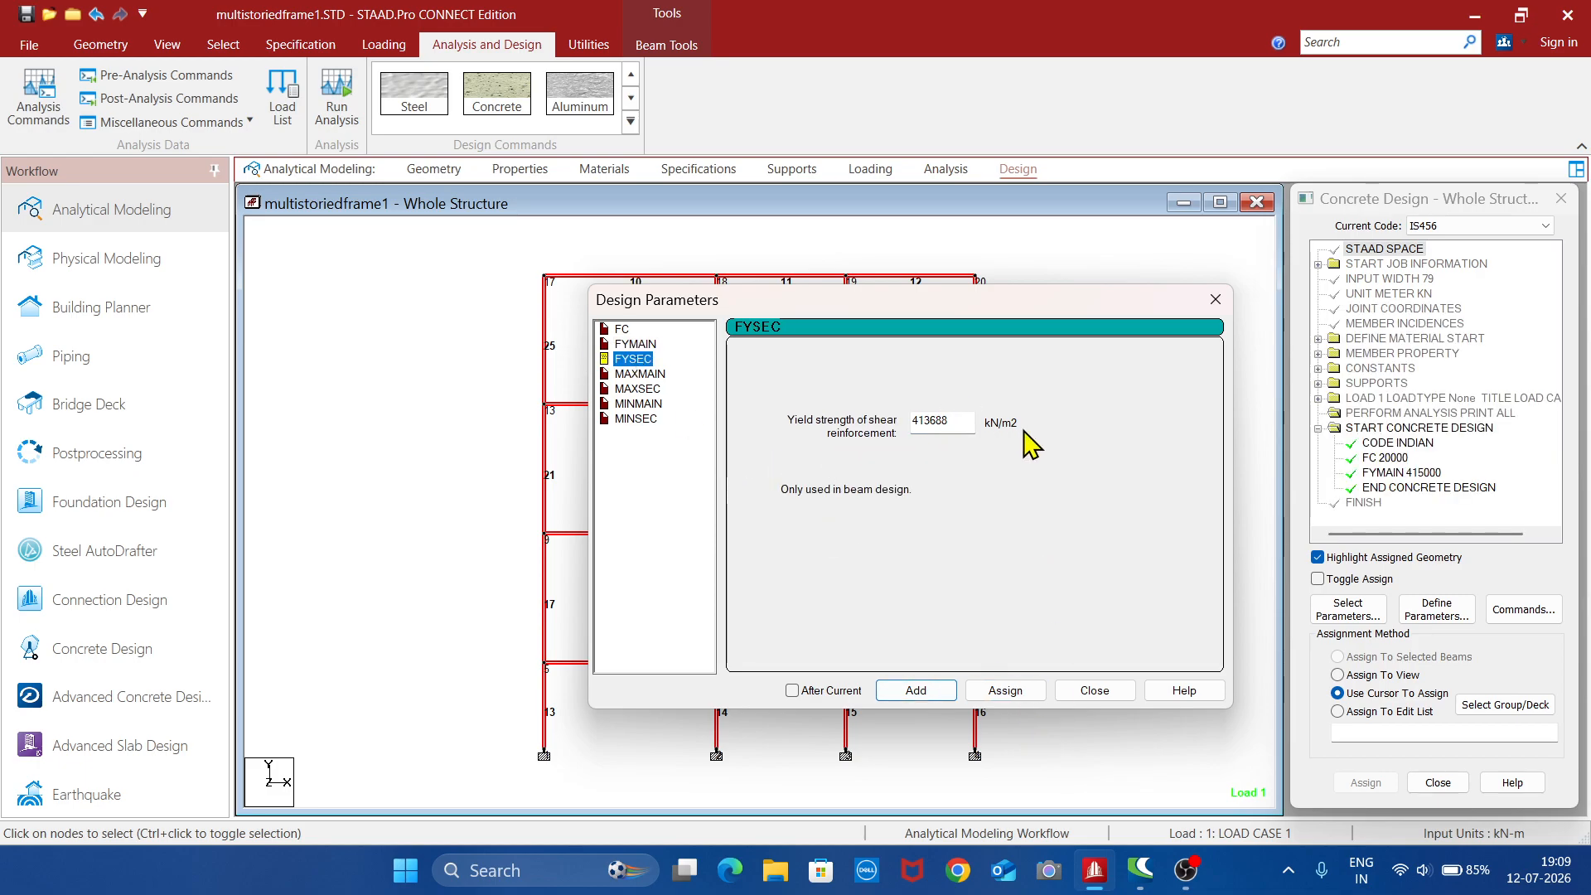
click(942, 423)
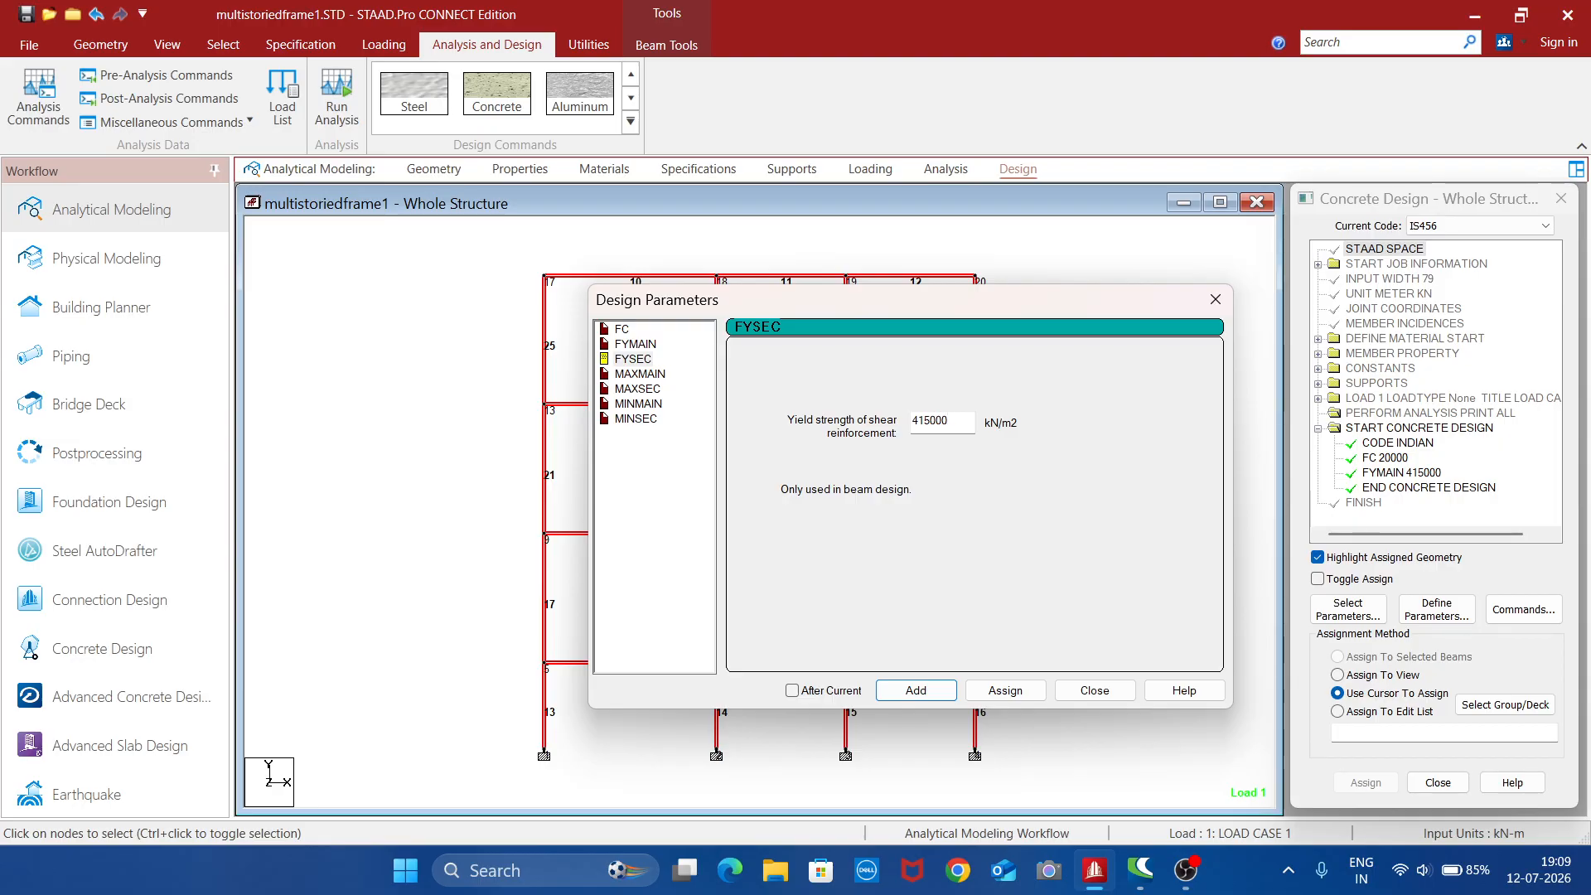
click(1005, 693)
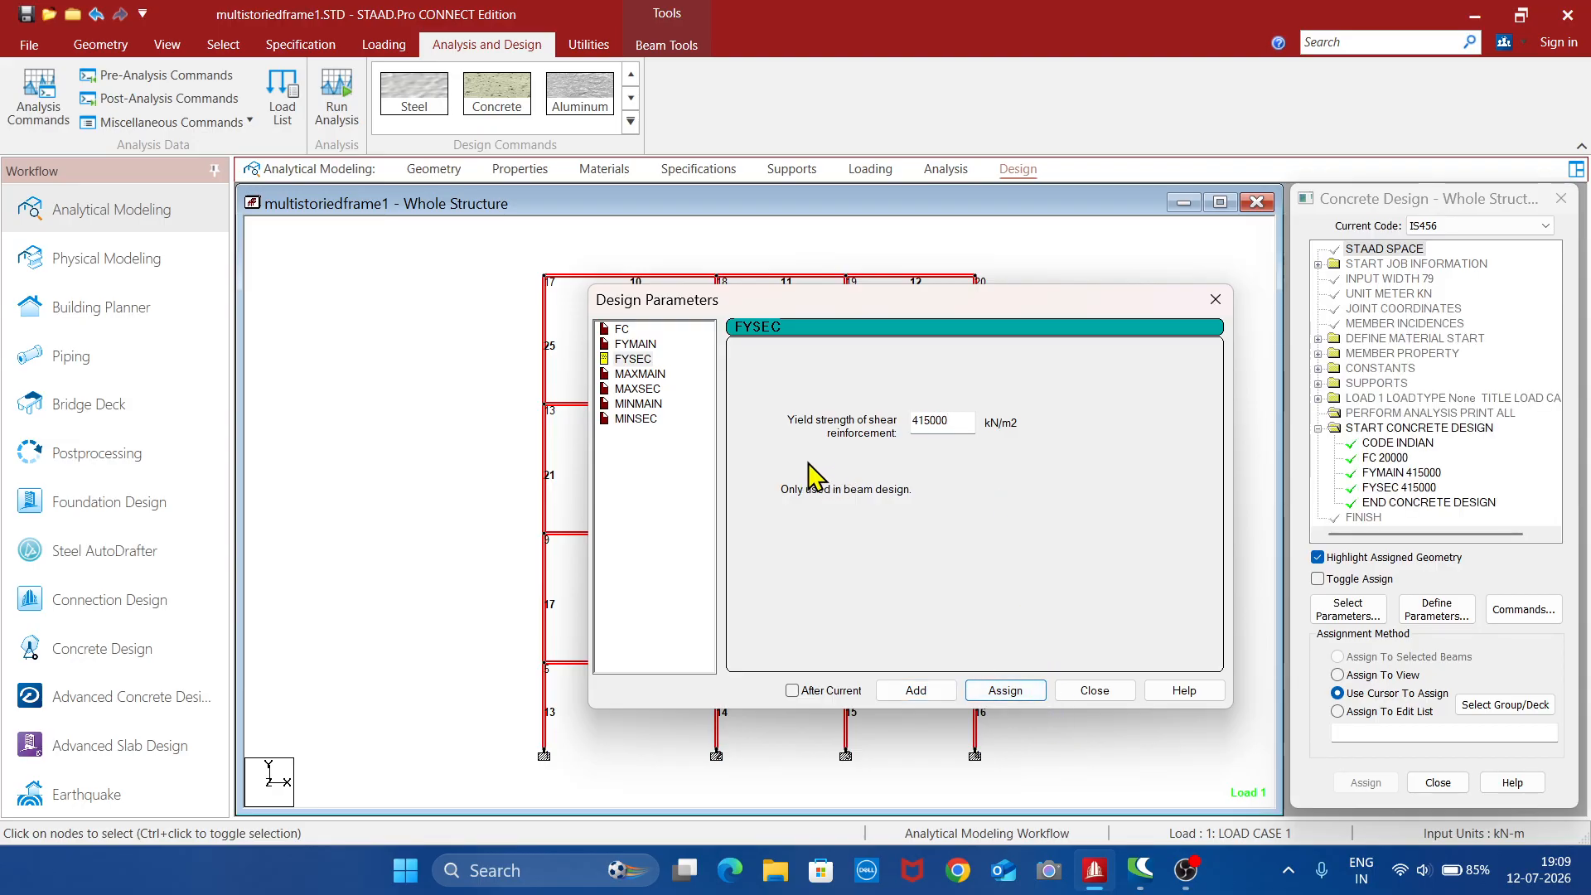
- Assign maximum reinforcement sizes of 20 mm for main bars (MAXMAIN) and 12 mm for secondary bars (MAXSEC)
click(651, 375)
click(745, 461)
click(1005, 691)
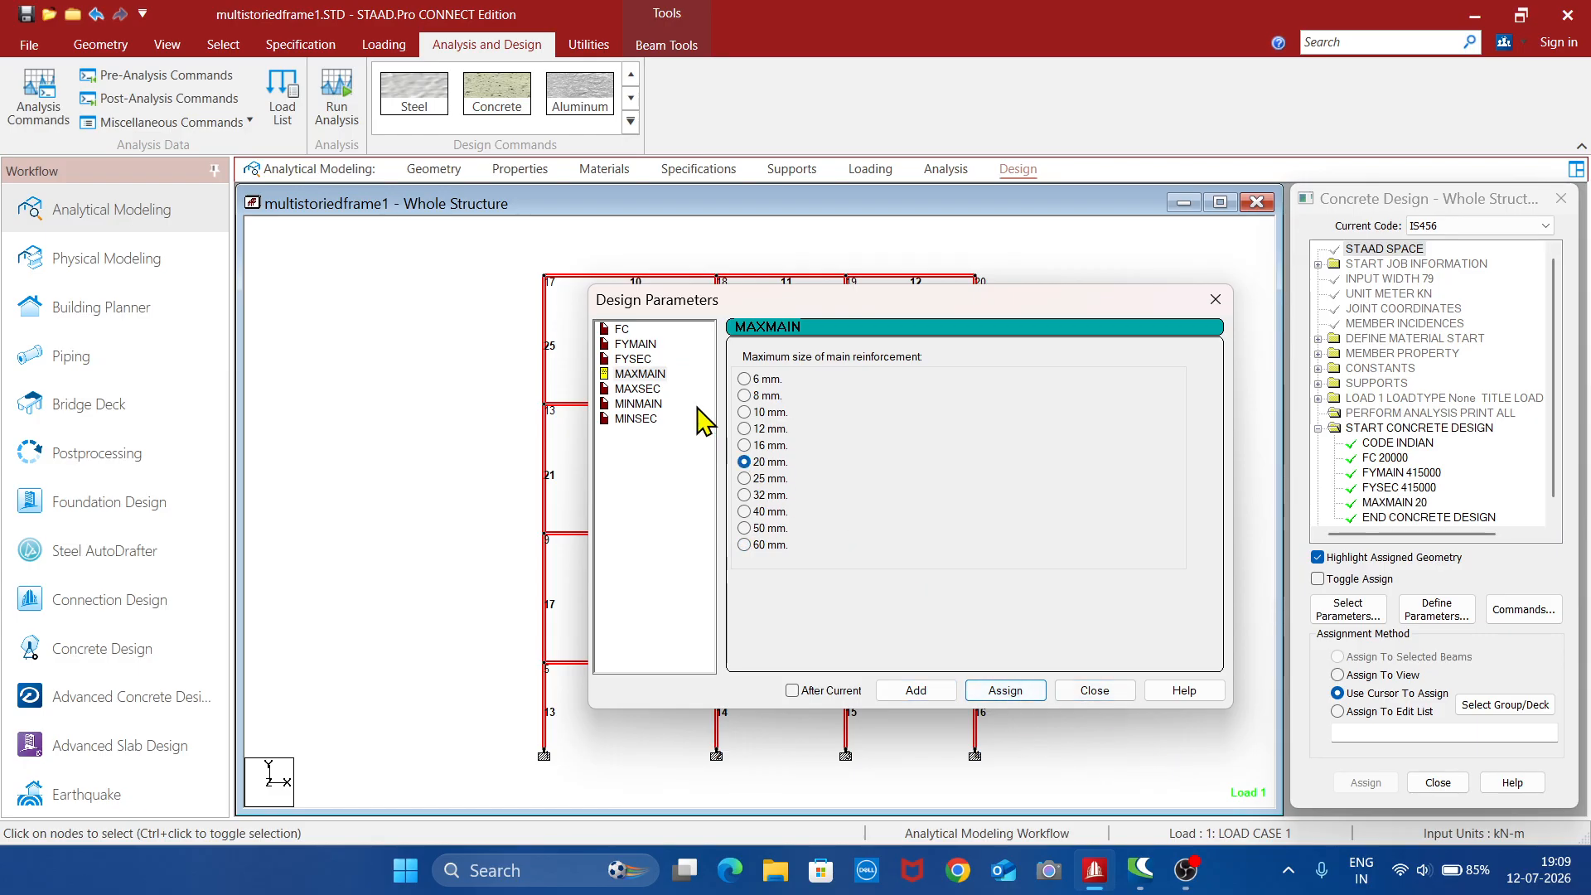
click(634, 390)
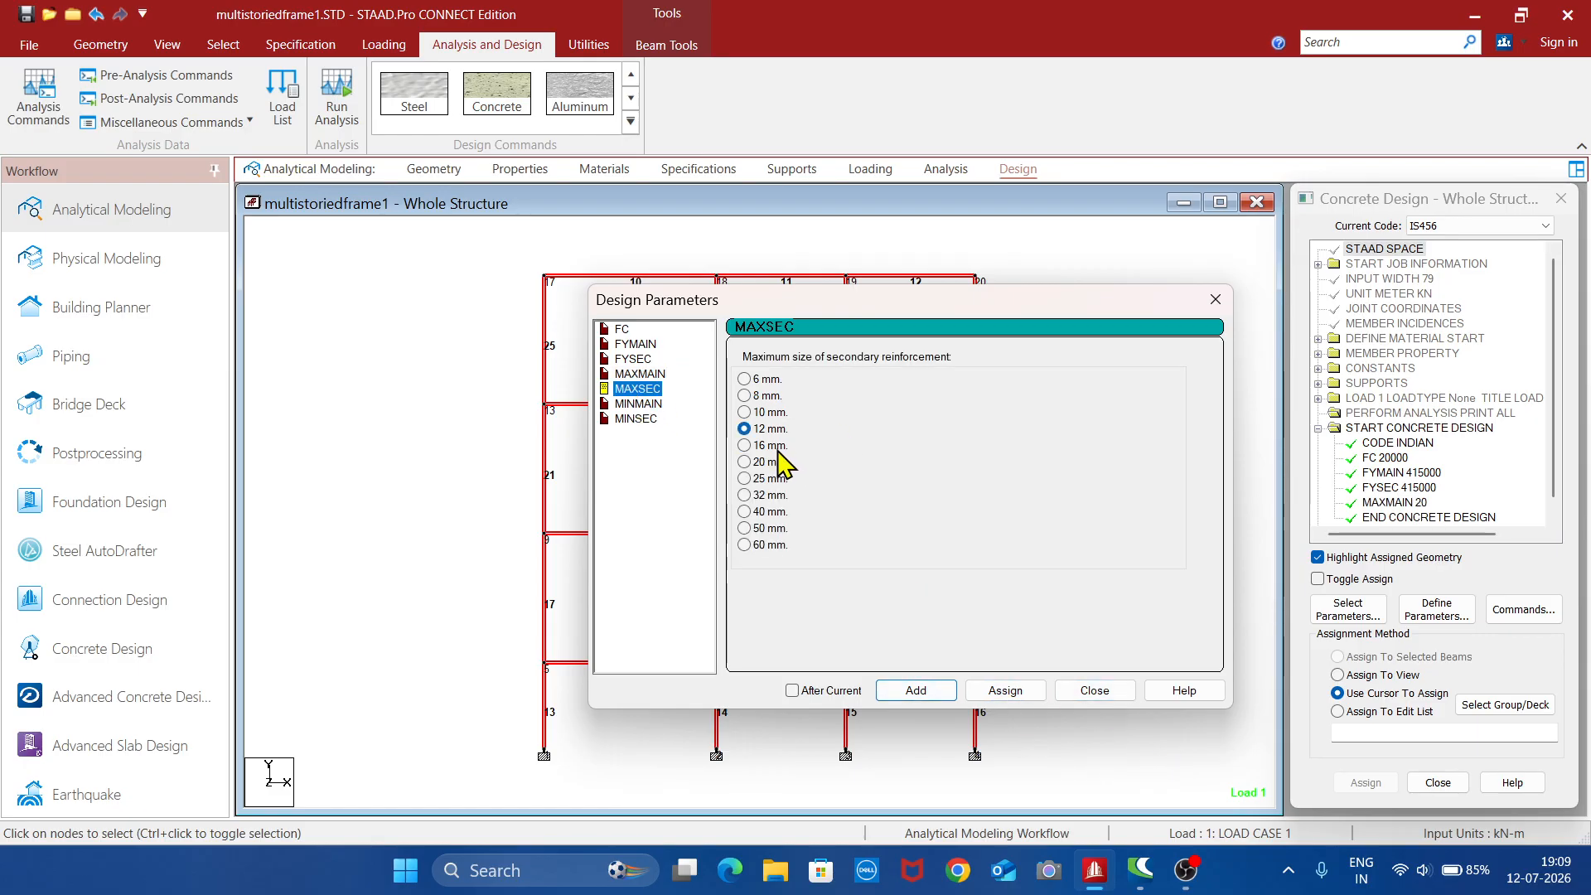
click(1005, 691)
- Assign minimum reinforcement sizes of 12 mm for main bars (MINMAIN) and 8 mm for secondary bars (MINSEC) to the selected members
click(640, 405)
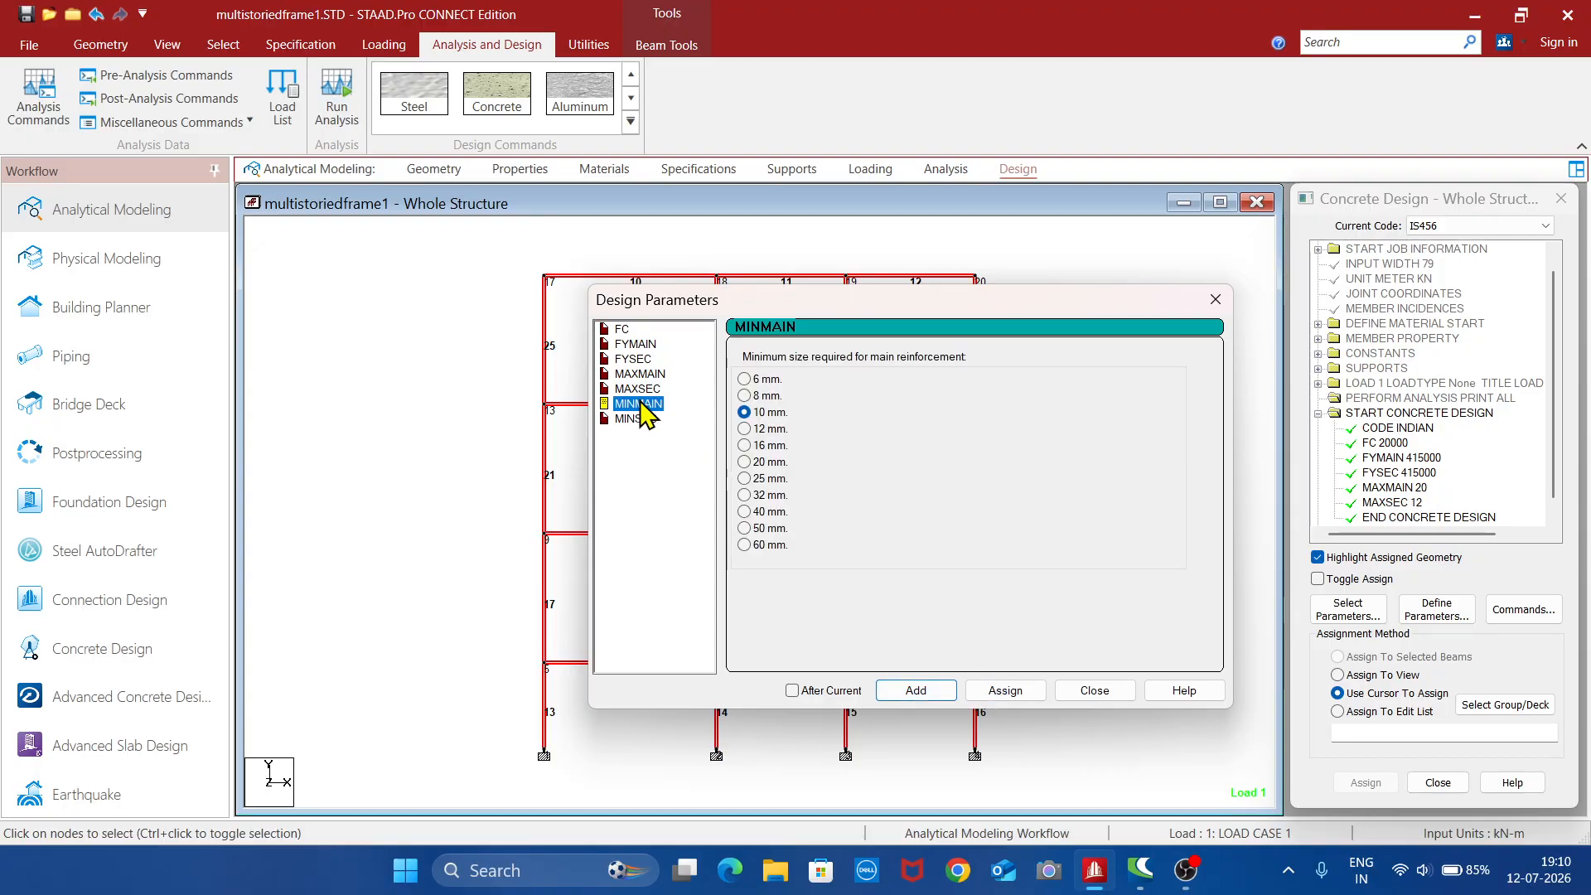
click(744, 429)
click(1005, 693)
click(640, 419)
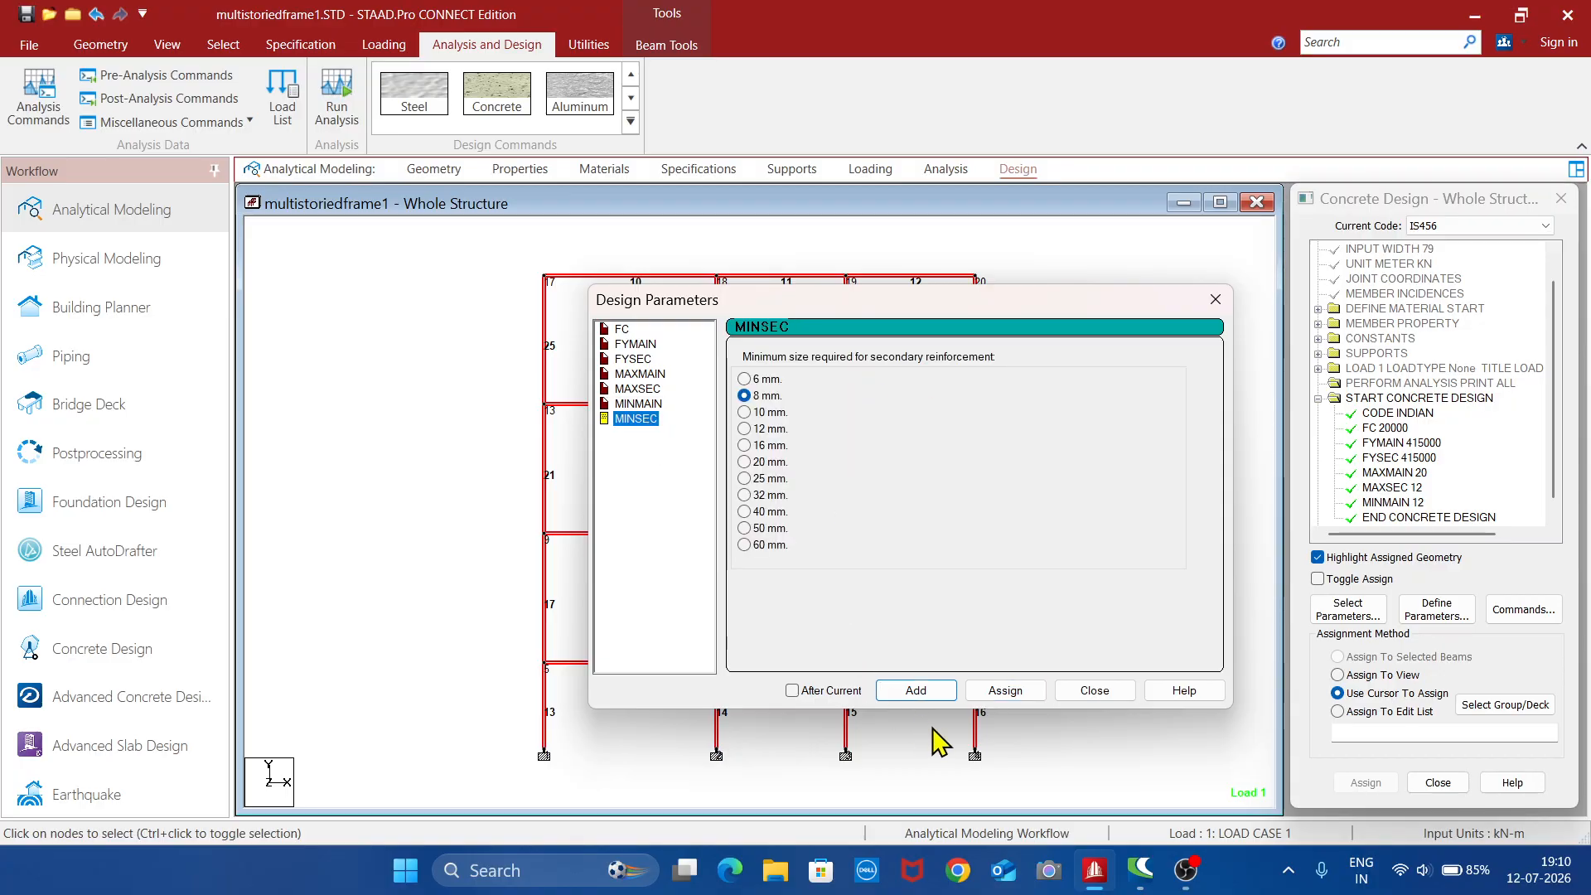
click(999, 694)
click(1089, 689)
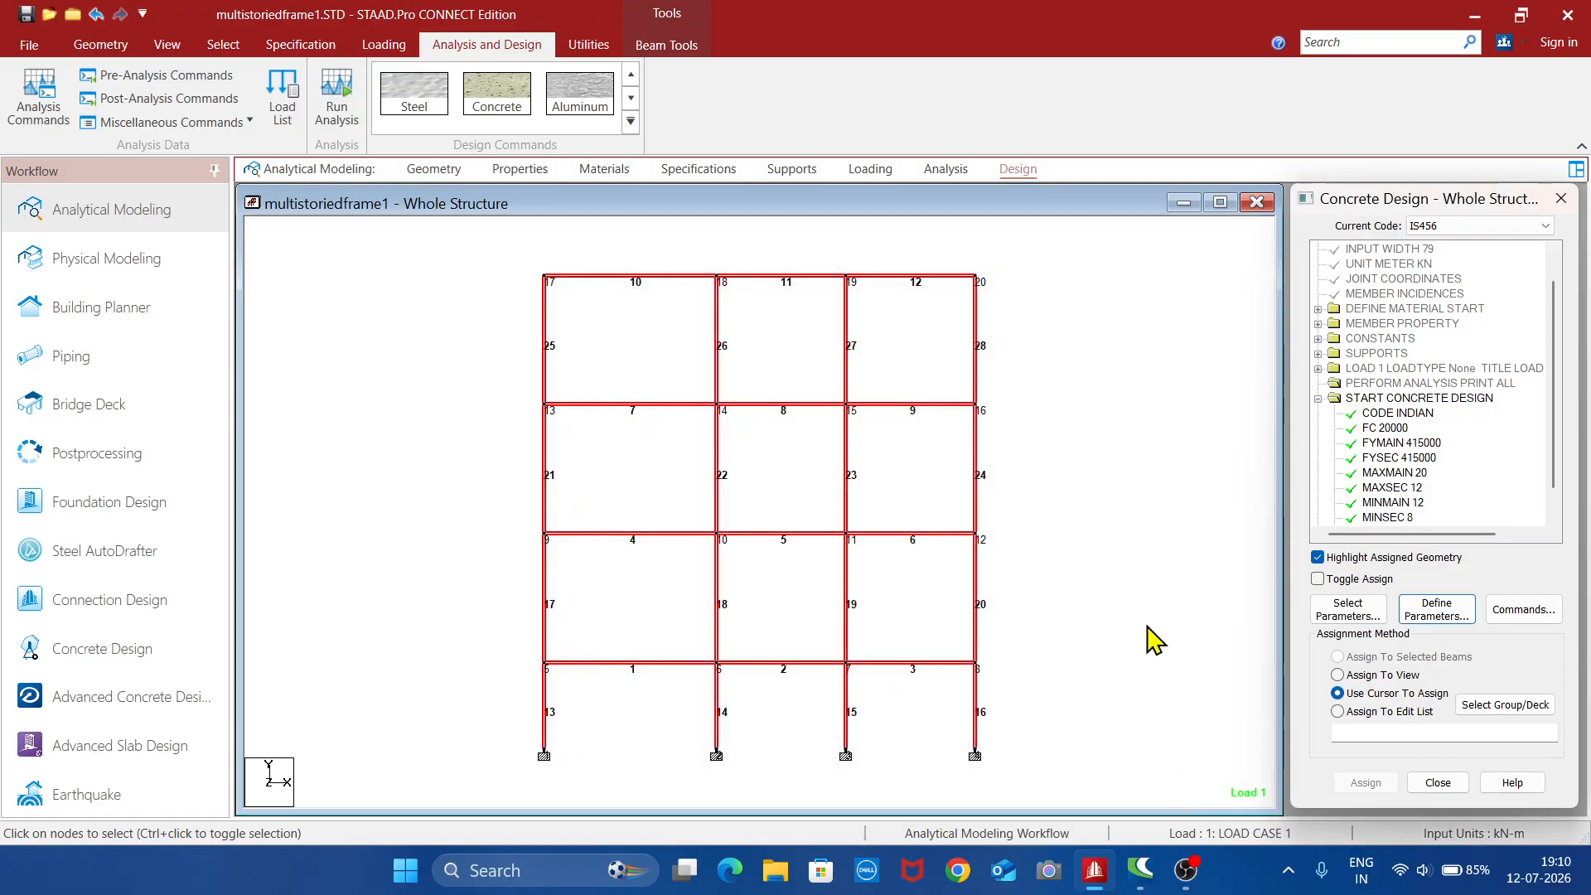
click(1151, 634)
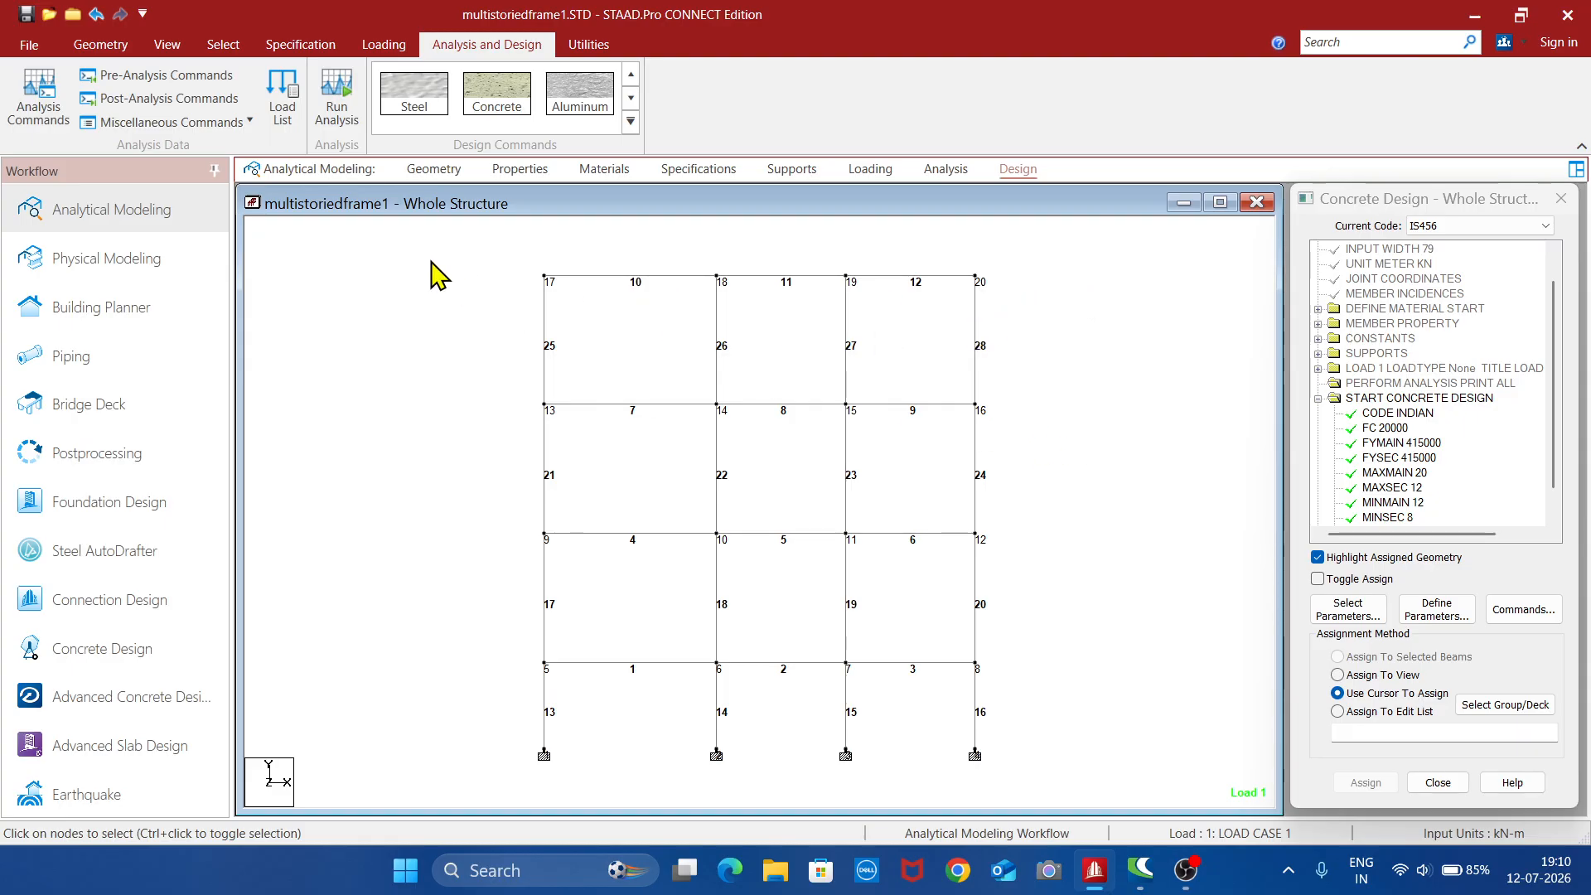
- Select all beams parallel to X and assign them the DESIGN BEAM command
click(223, 45)
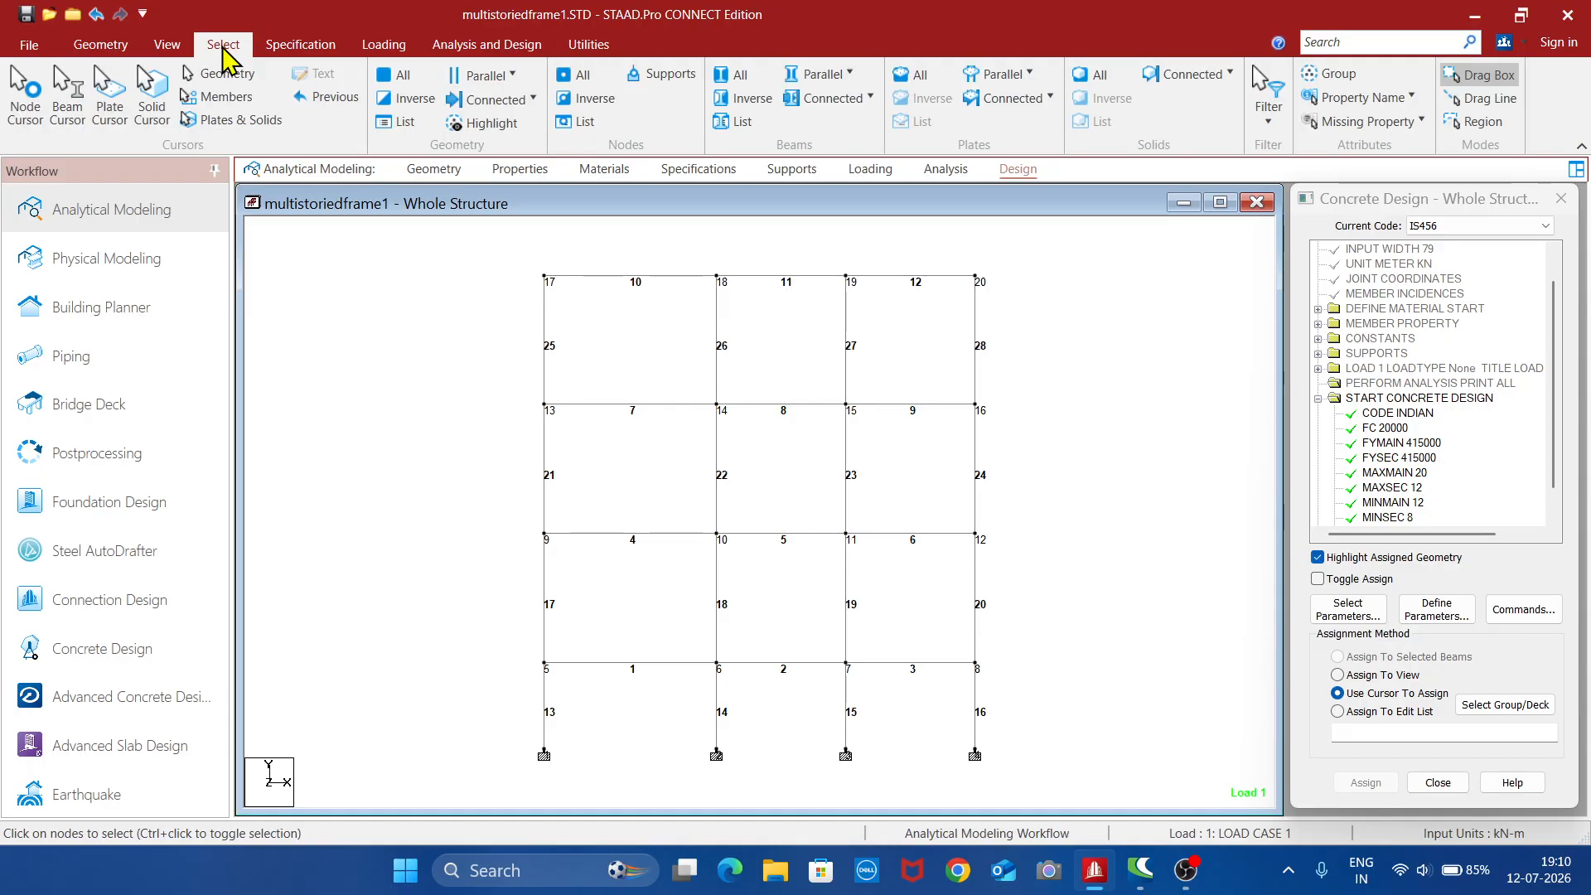
click(847, 72)
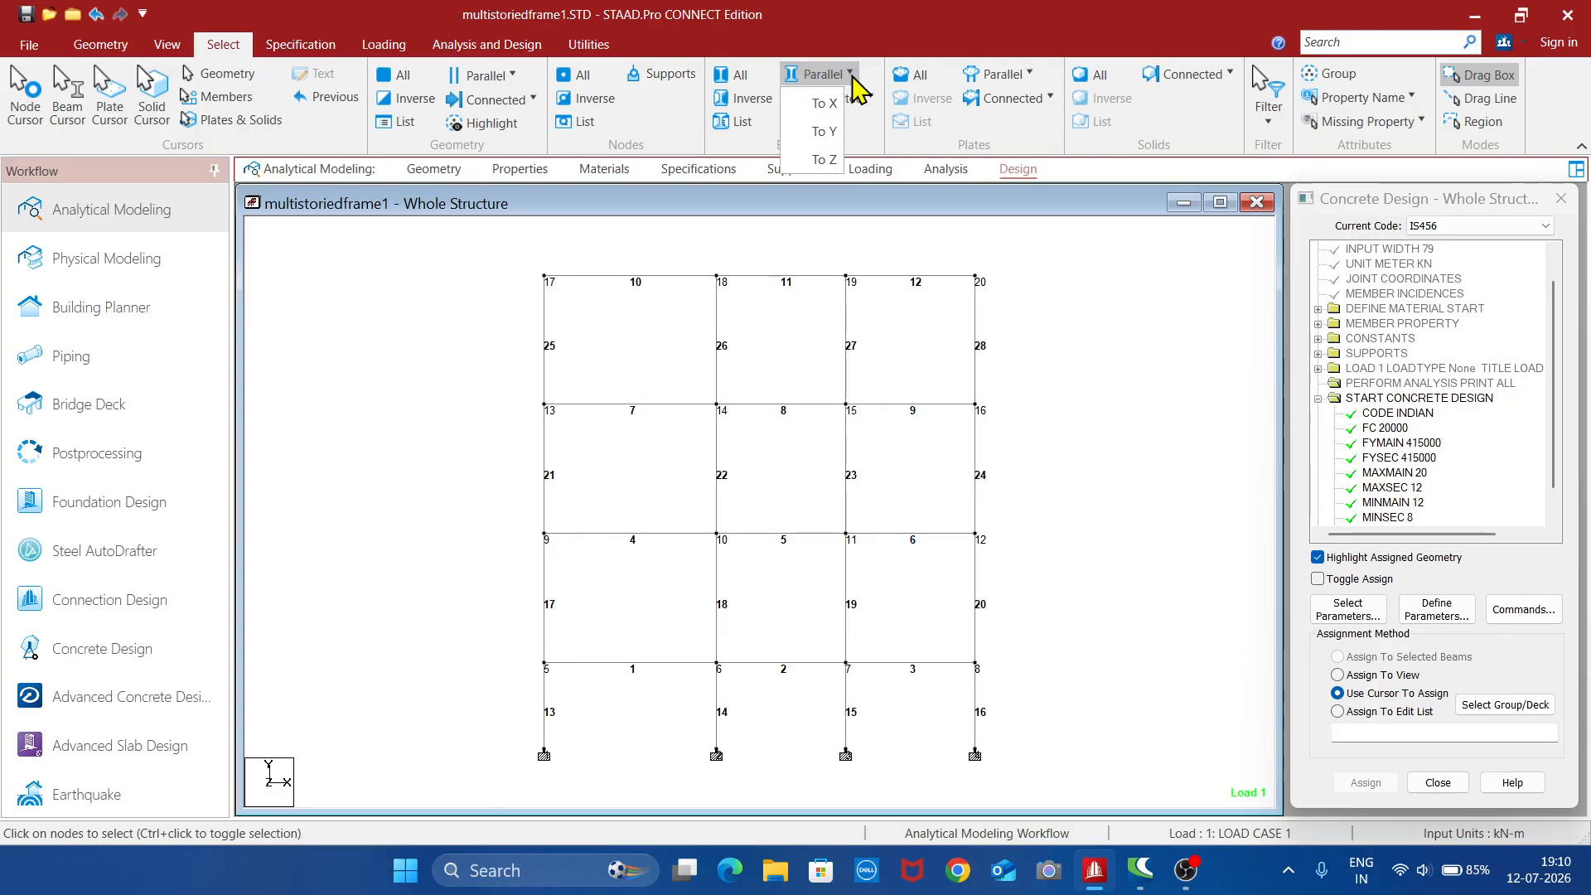
click(825, 110)
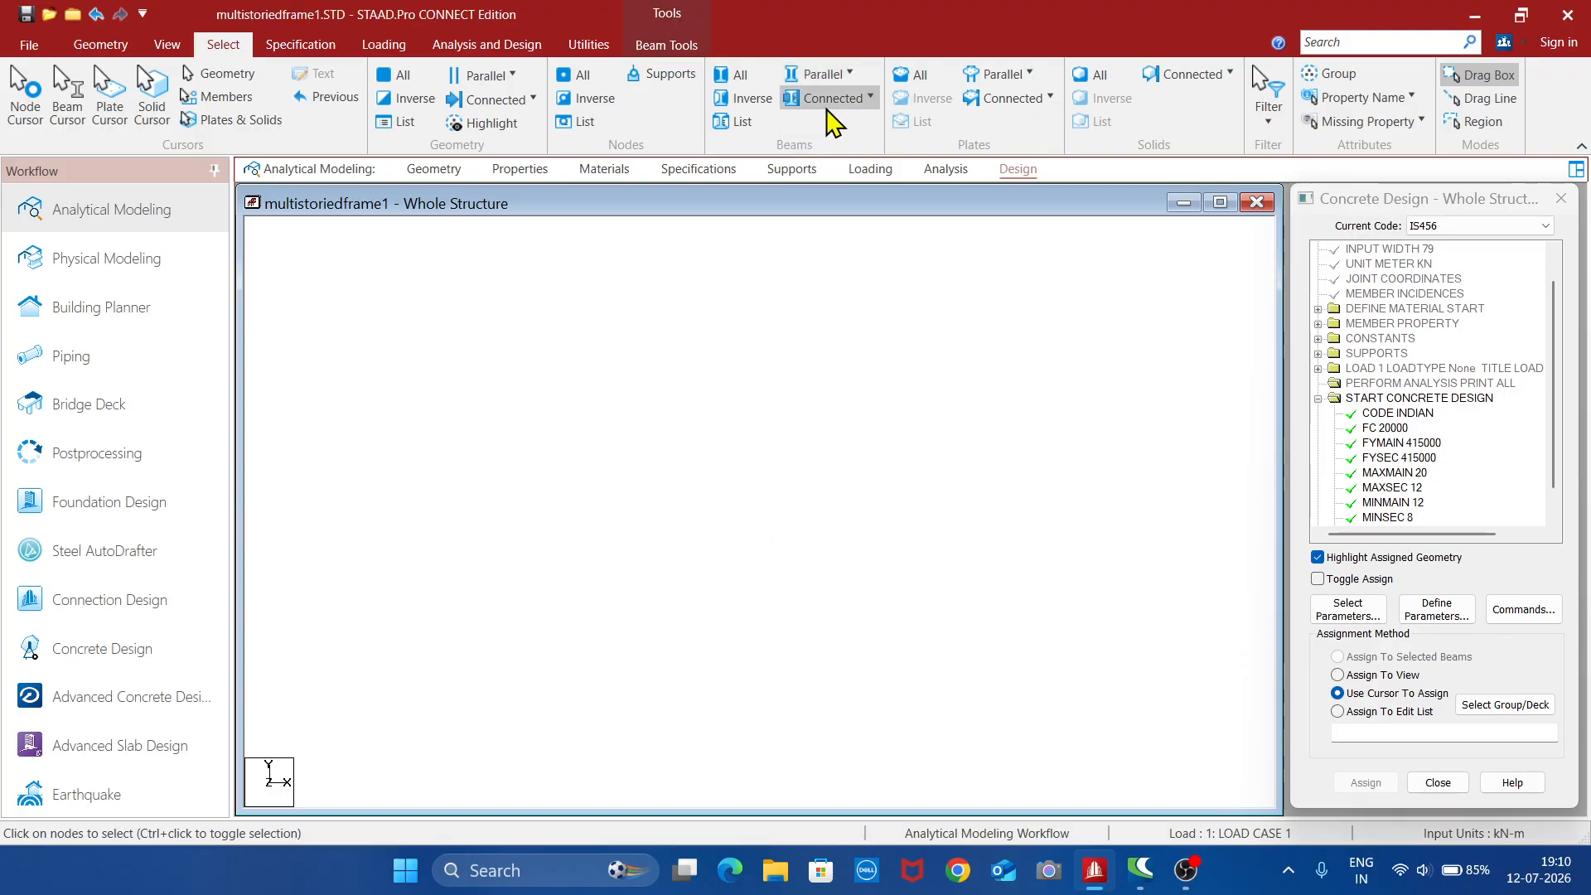
click(1523, 609)
click(1041, 351)
click(1356, 668)
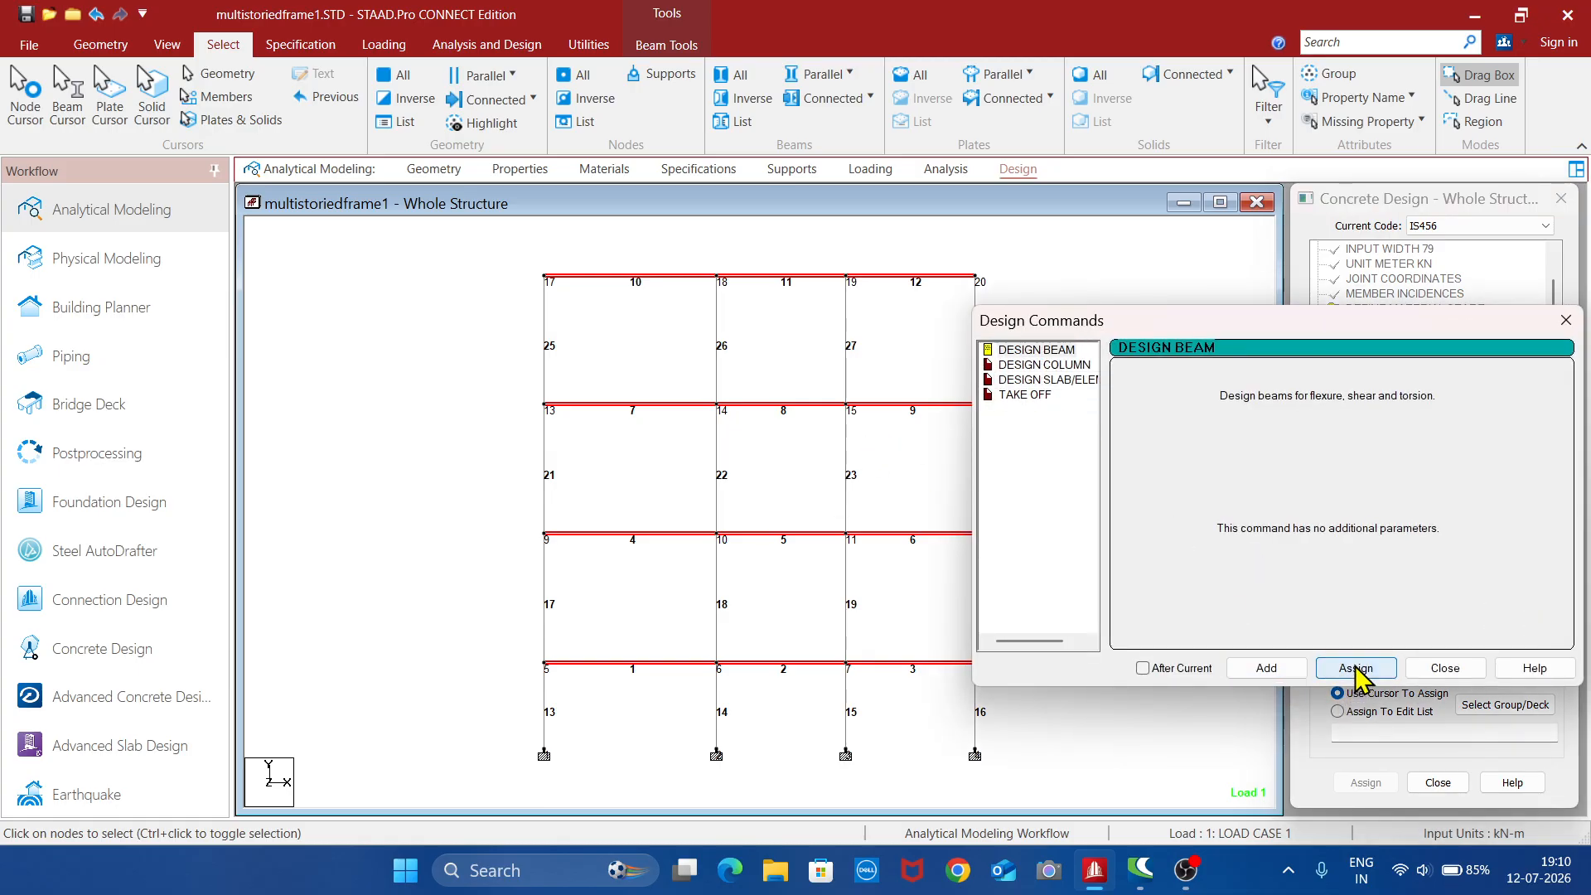
click(1445, 668)
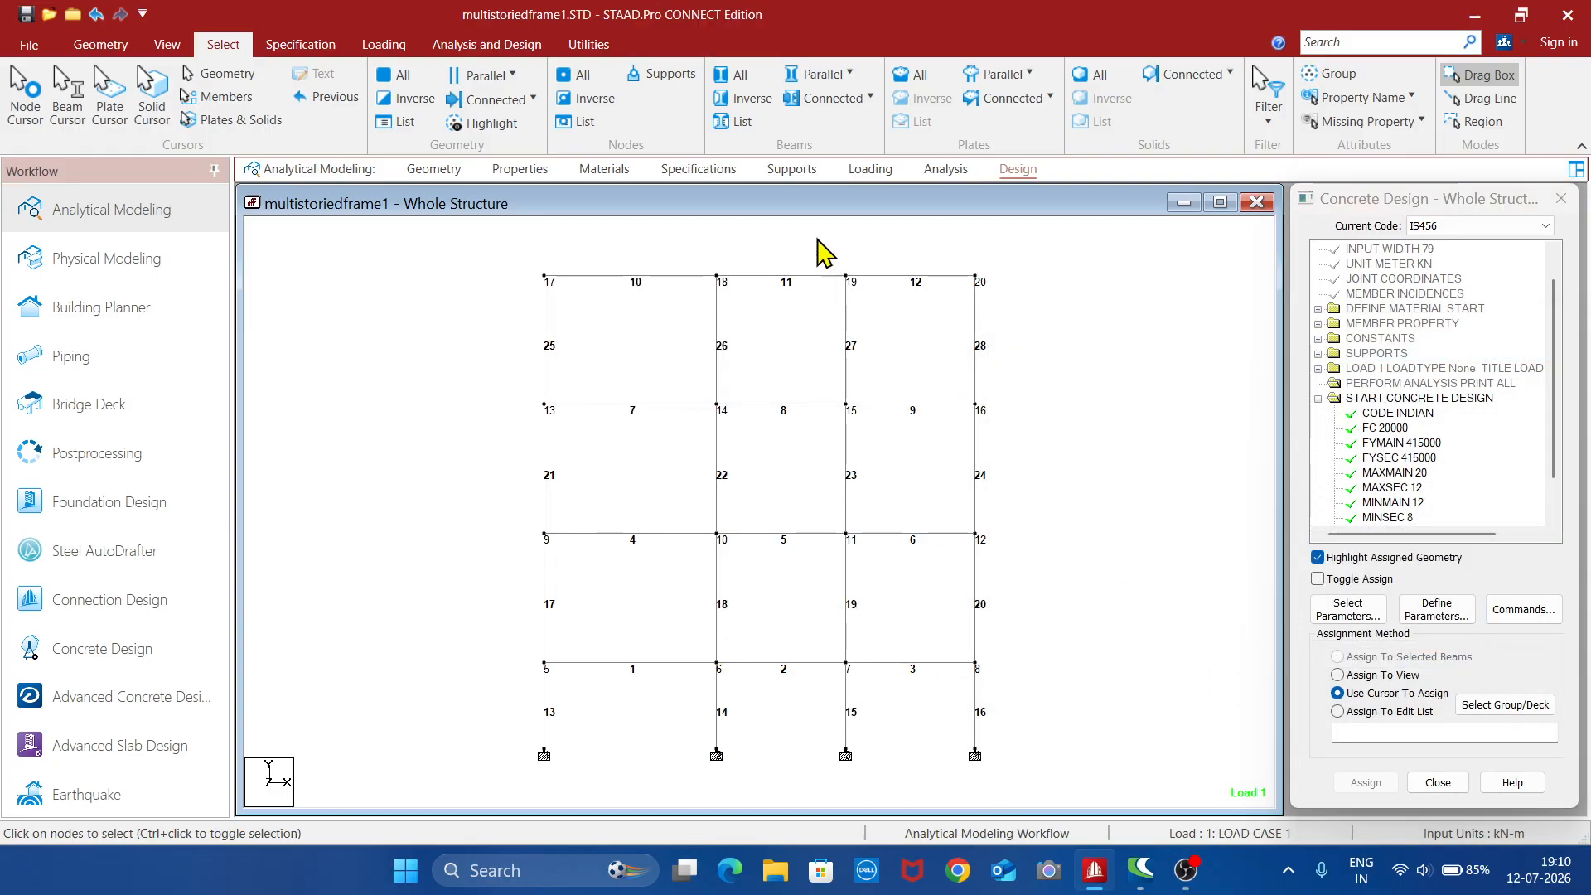
- Select all columns parallel to Y and assign them the DESIGN COLUMN command
click(833, 76)
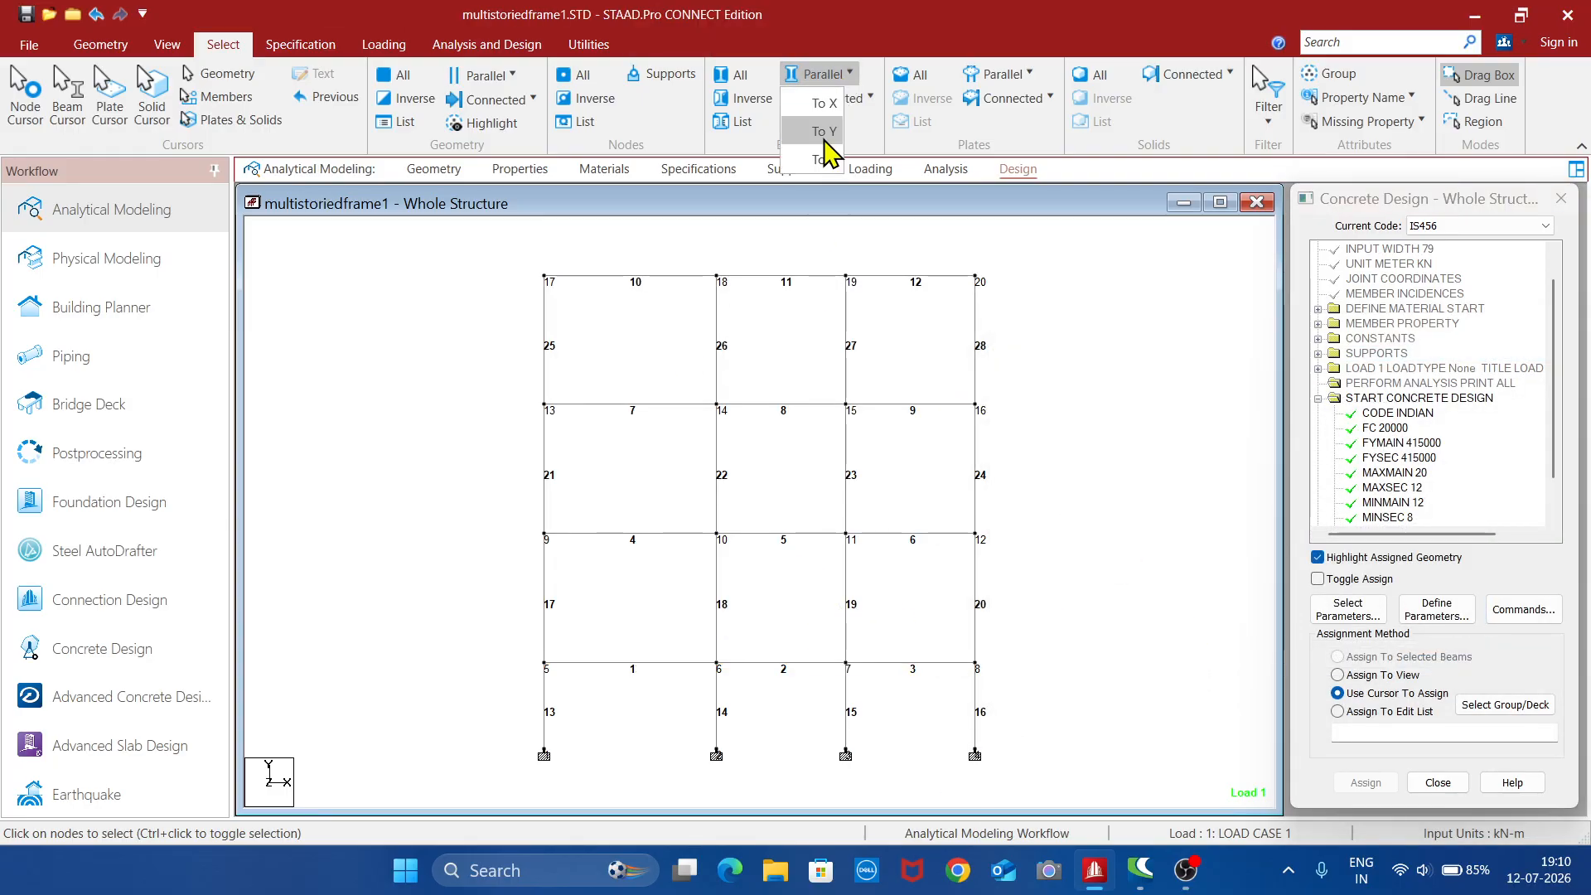
click(824, 133)
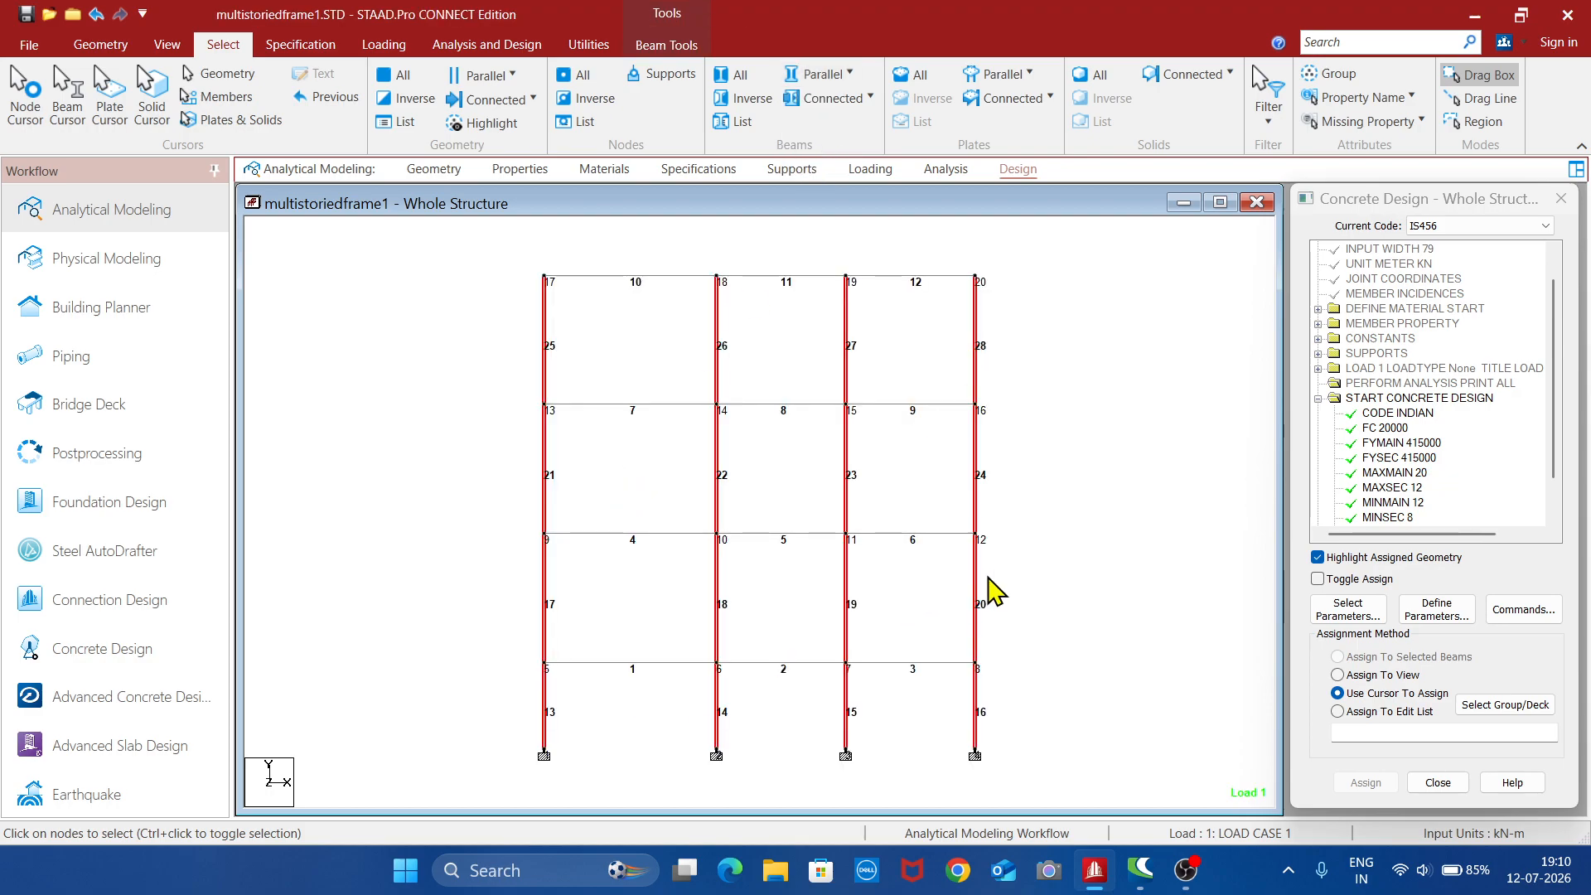
click(1521, 610)
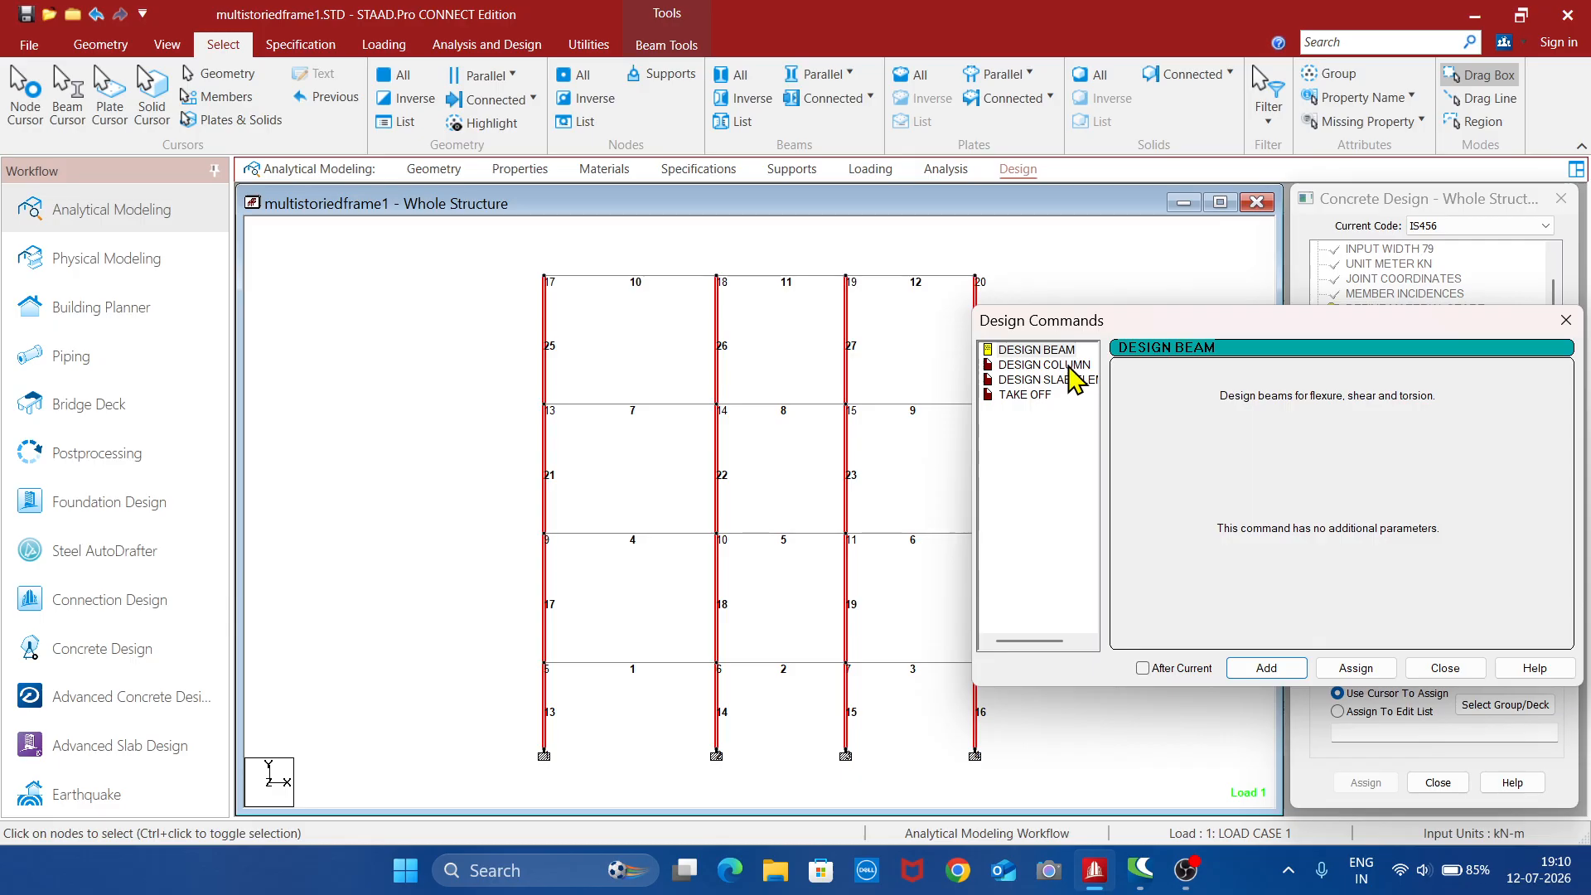
click(1071, 367)
click(1359, 668)
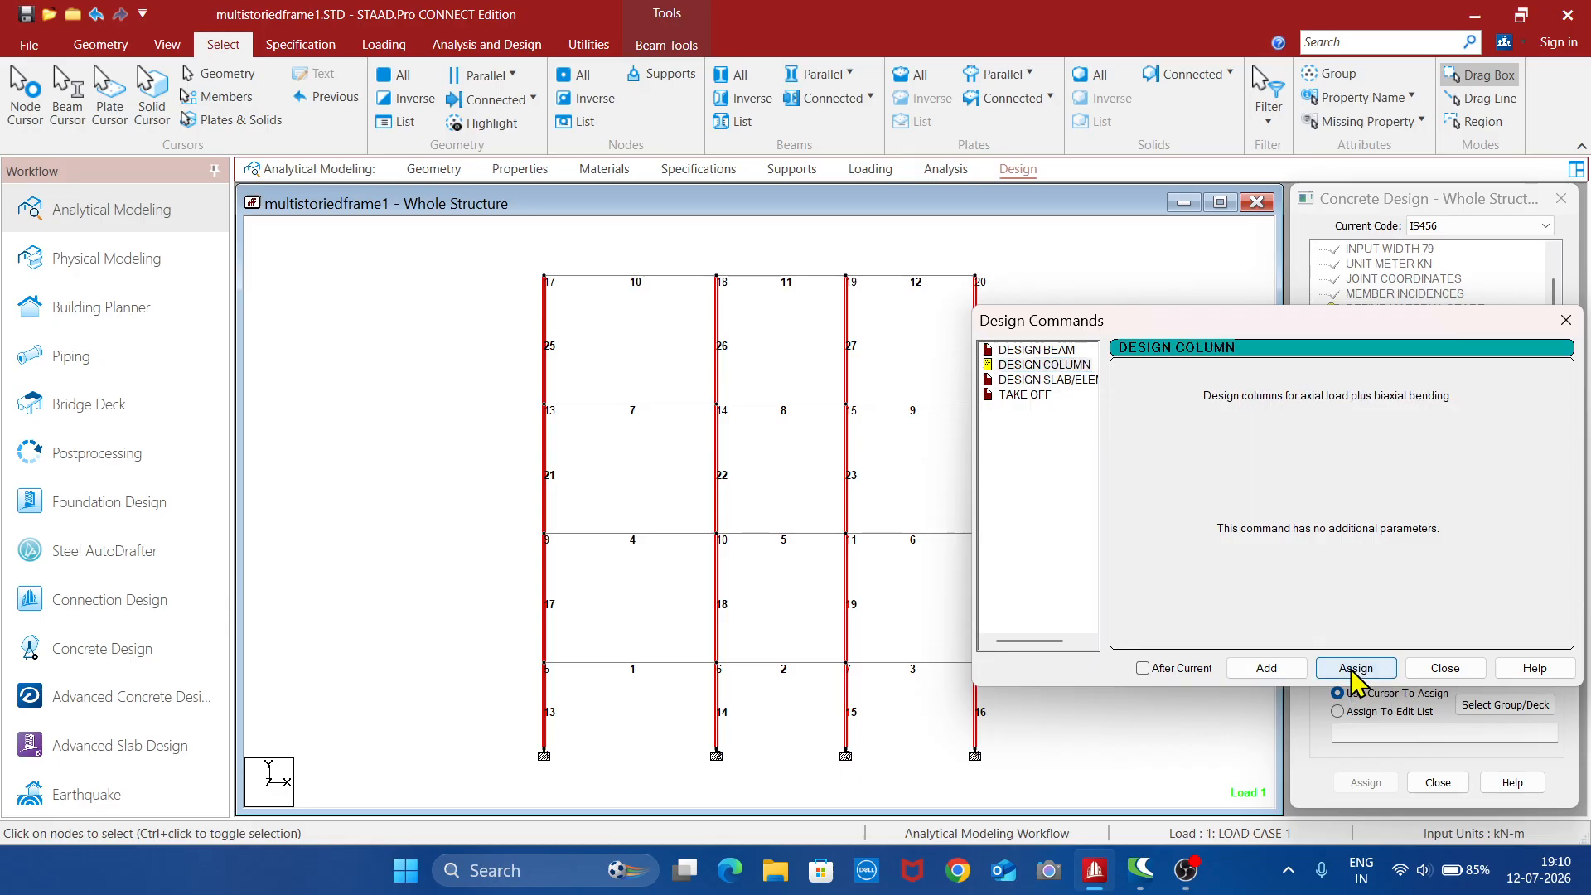
click(1447, 670)
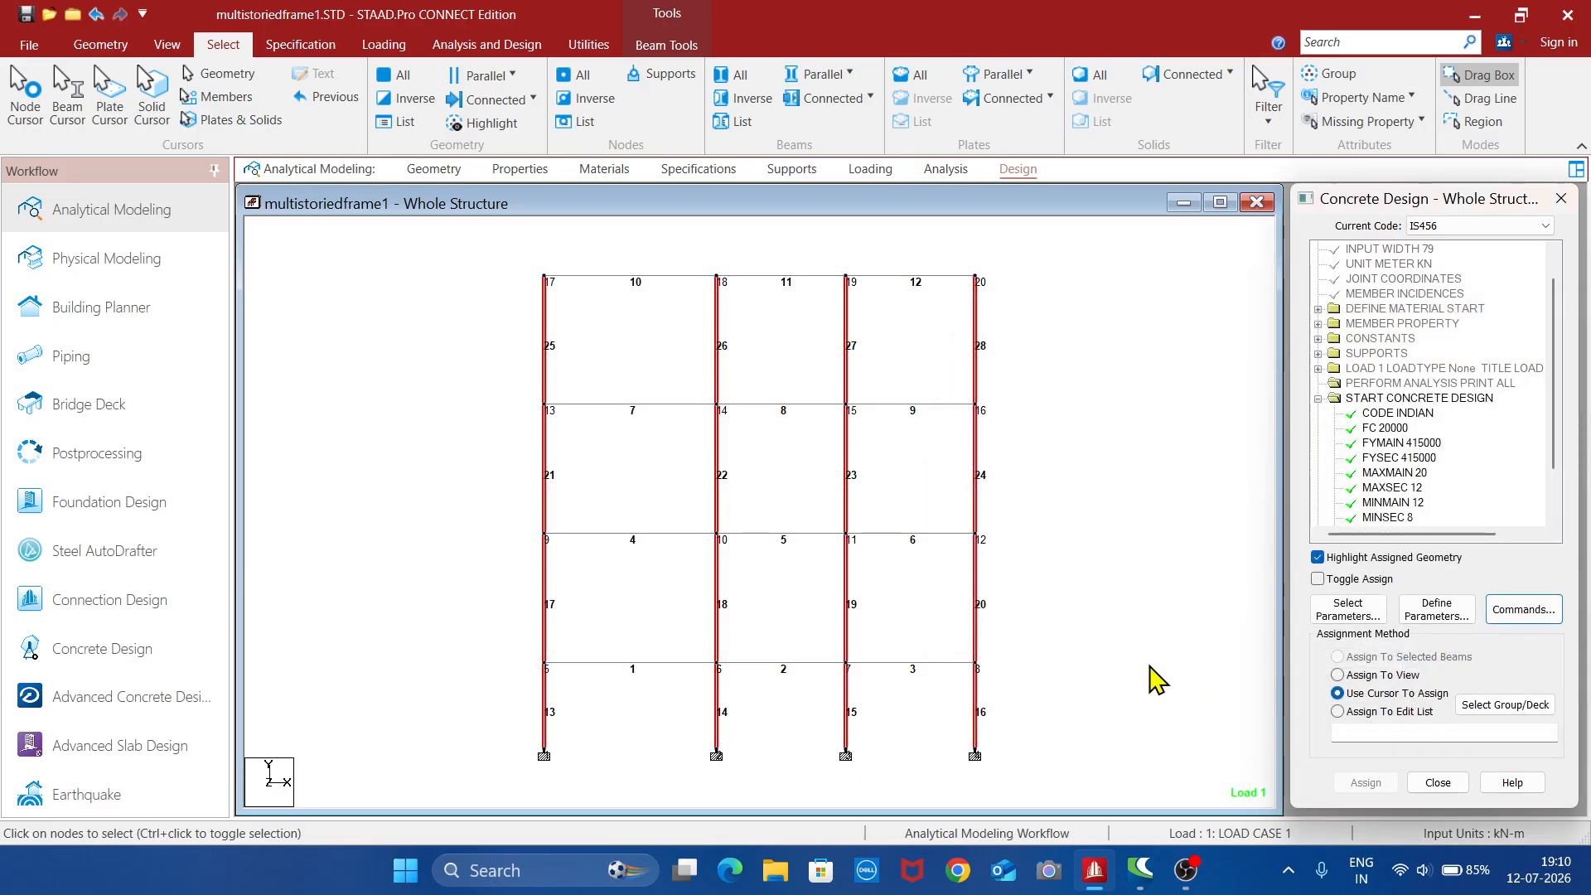
- Select the whole frame and assign the TAKE OFF command for concrete volume and reinforcement weight
key(ctrl+a)
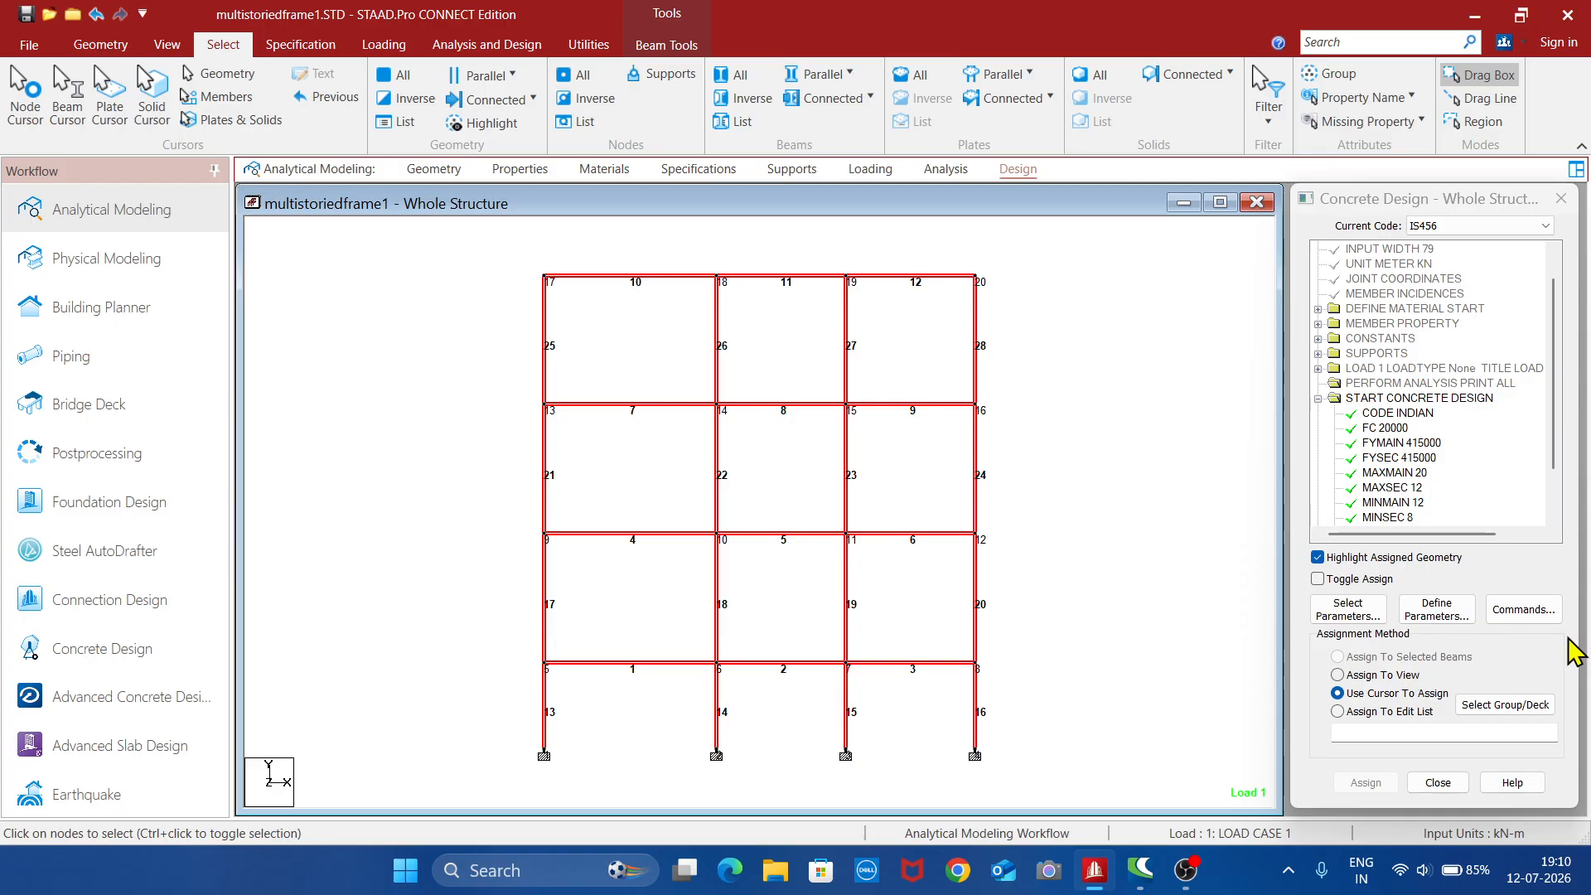
click(1523, 610)
click(1027, 395)
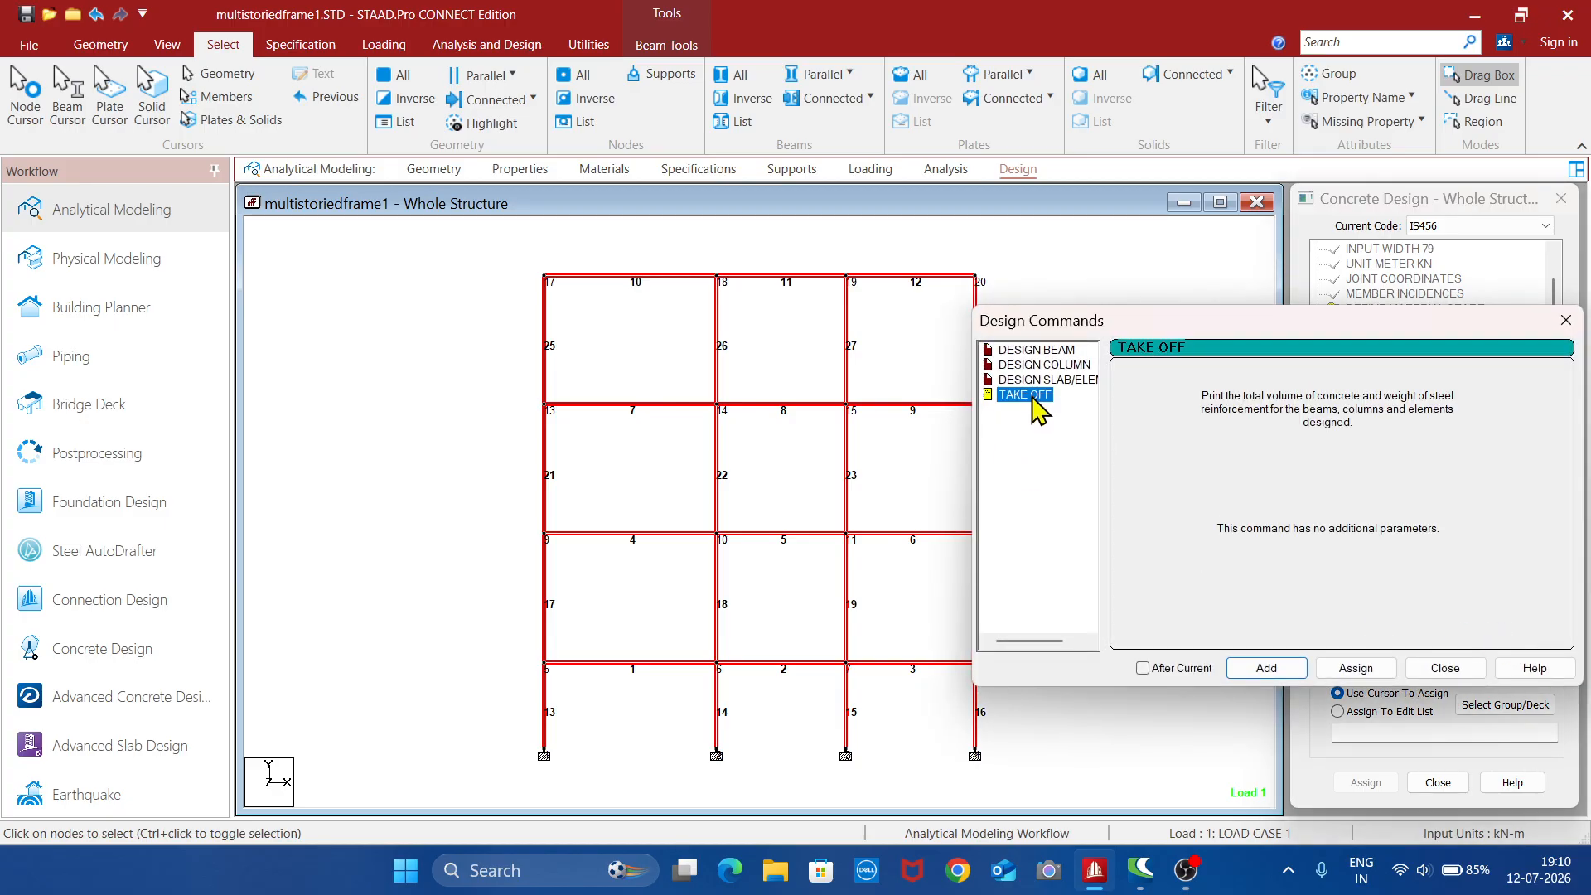
click(1357, 669)
click(1446, 669)
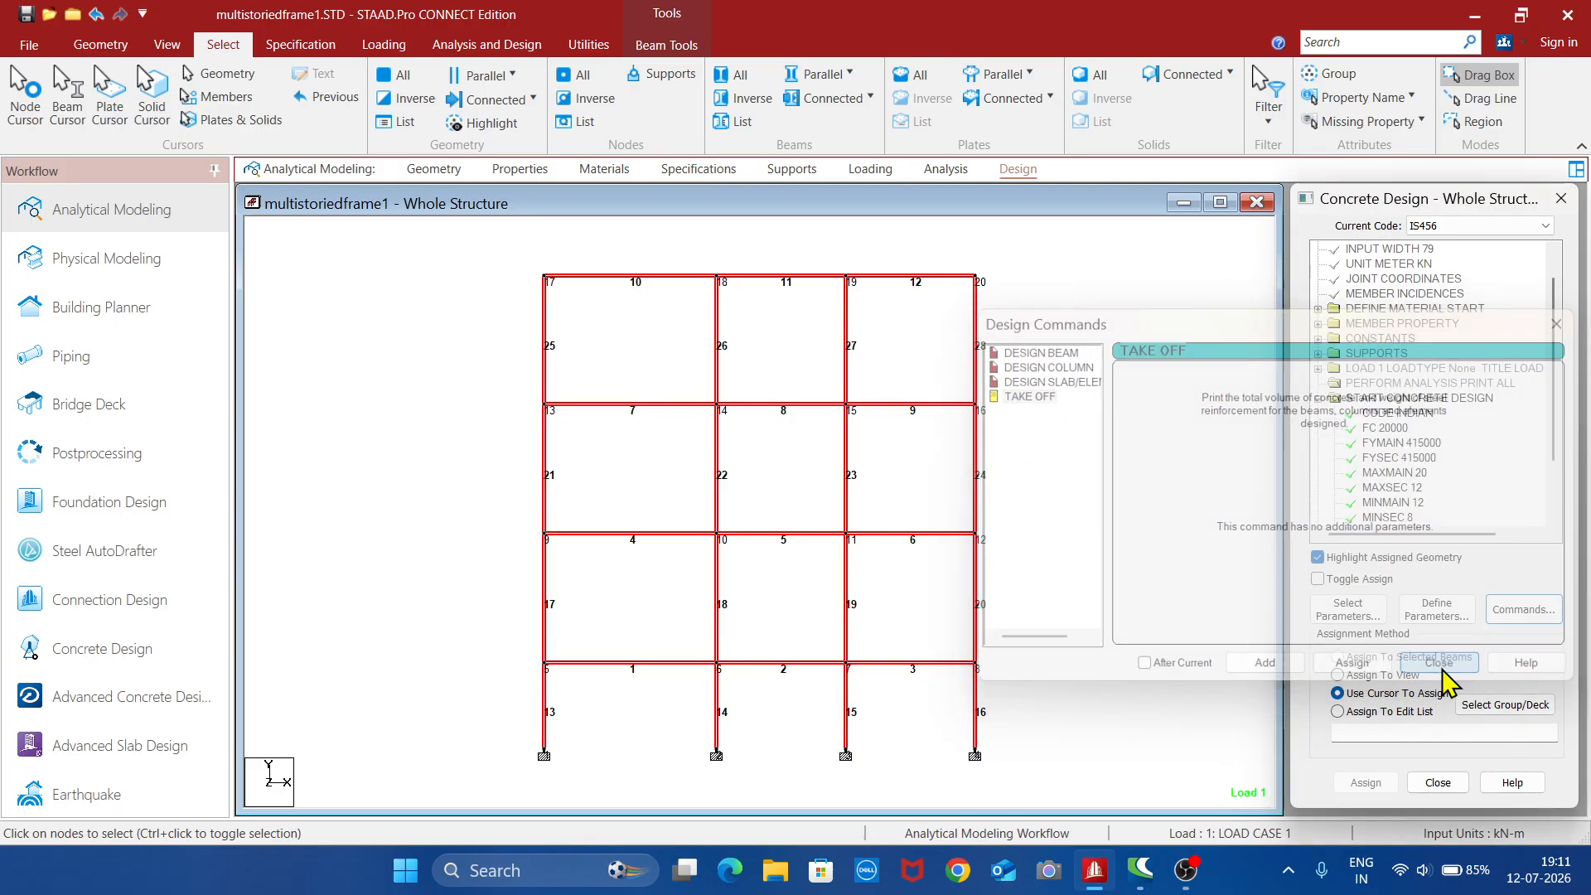
click(1063, 676)
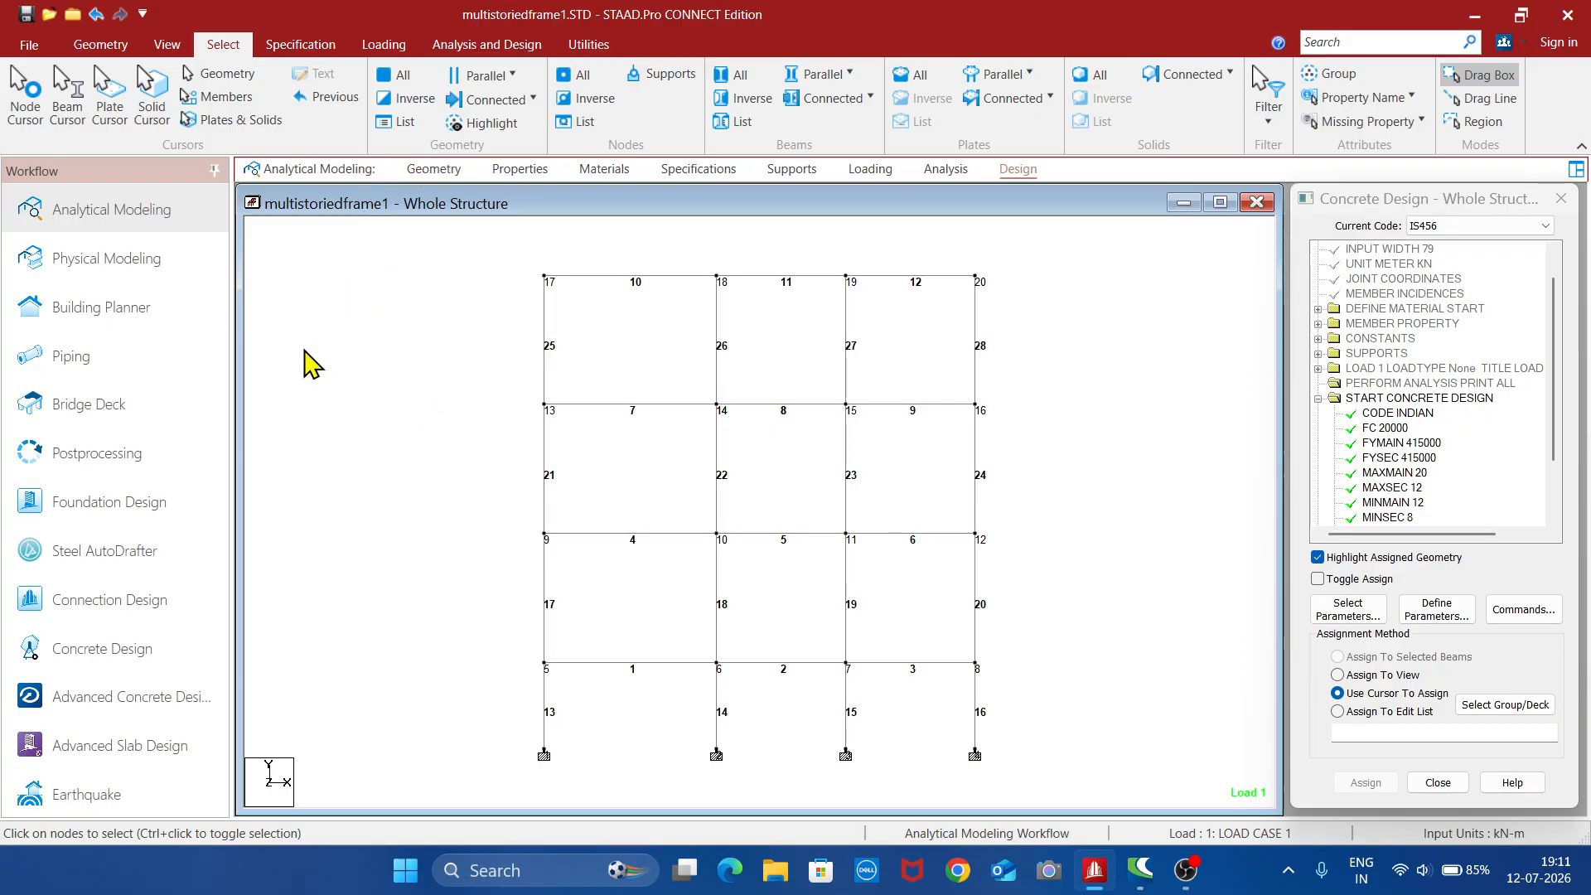
- Save the structure and run the analysis and design, staying in modeling mode when it finishes
click(476, 49)
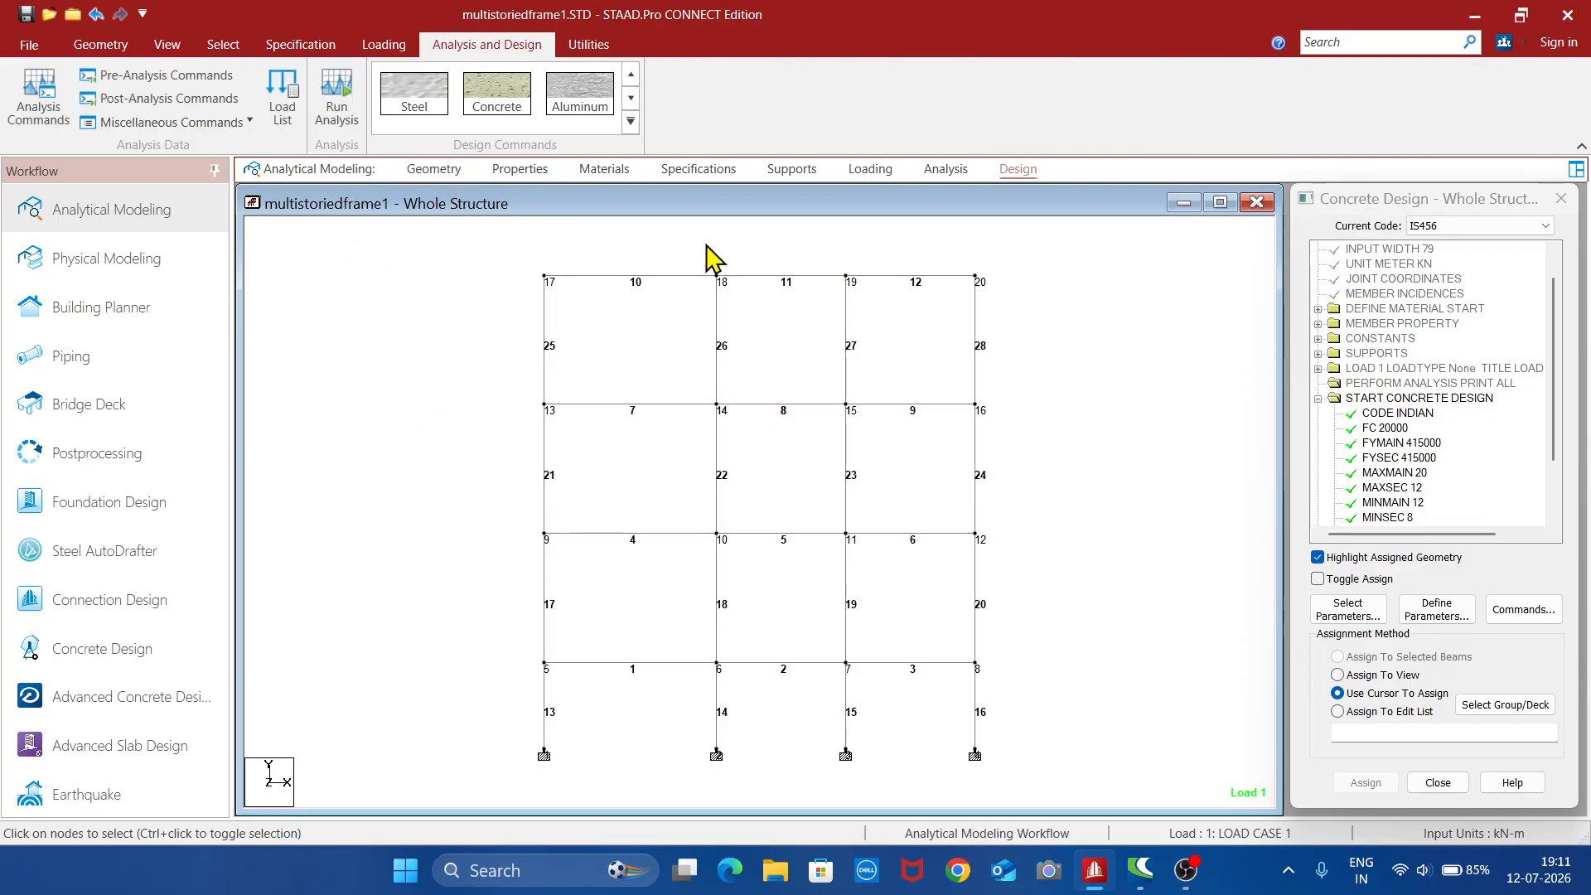
click(336, 108)
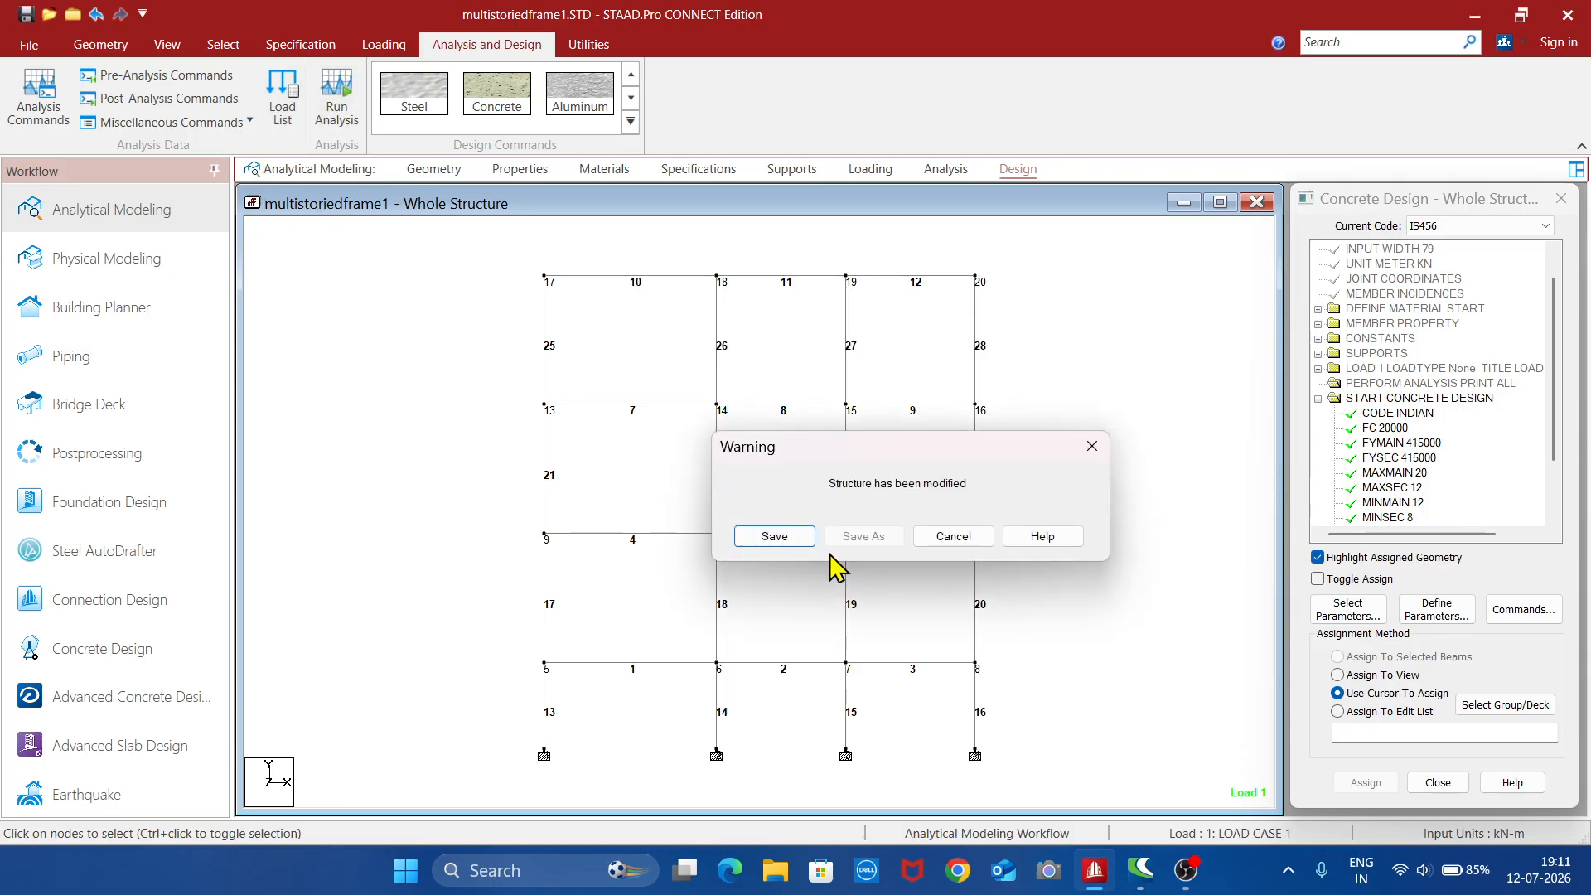
click(794, 540)
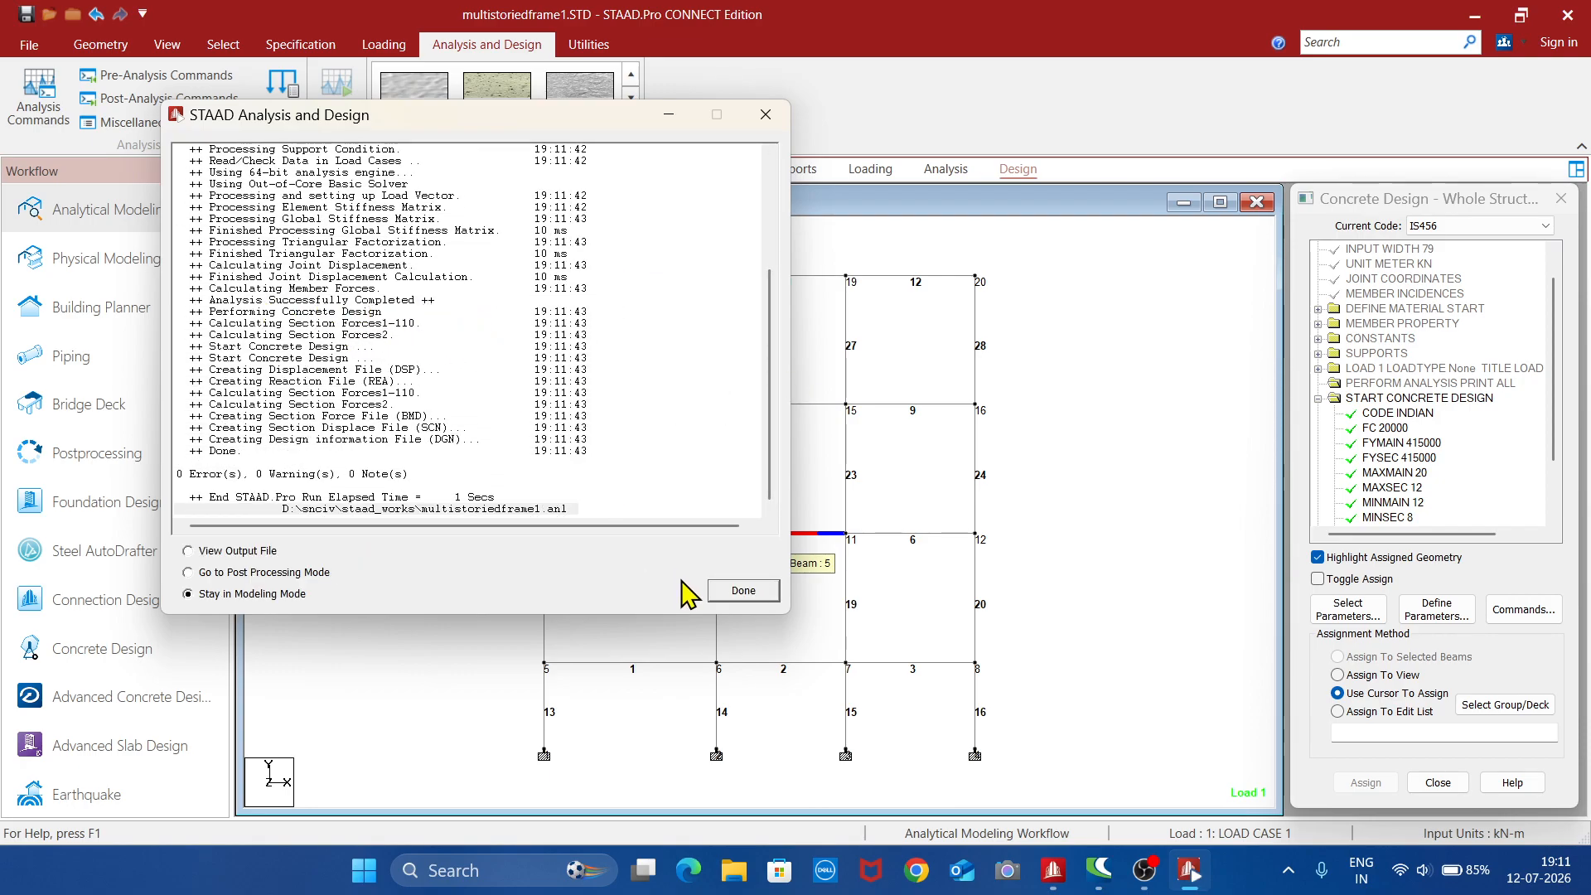
click(743, 591)
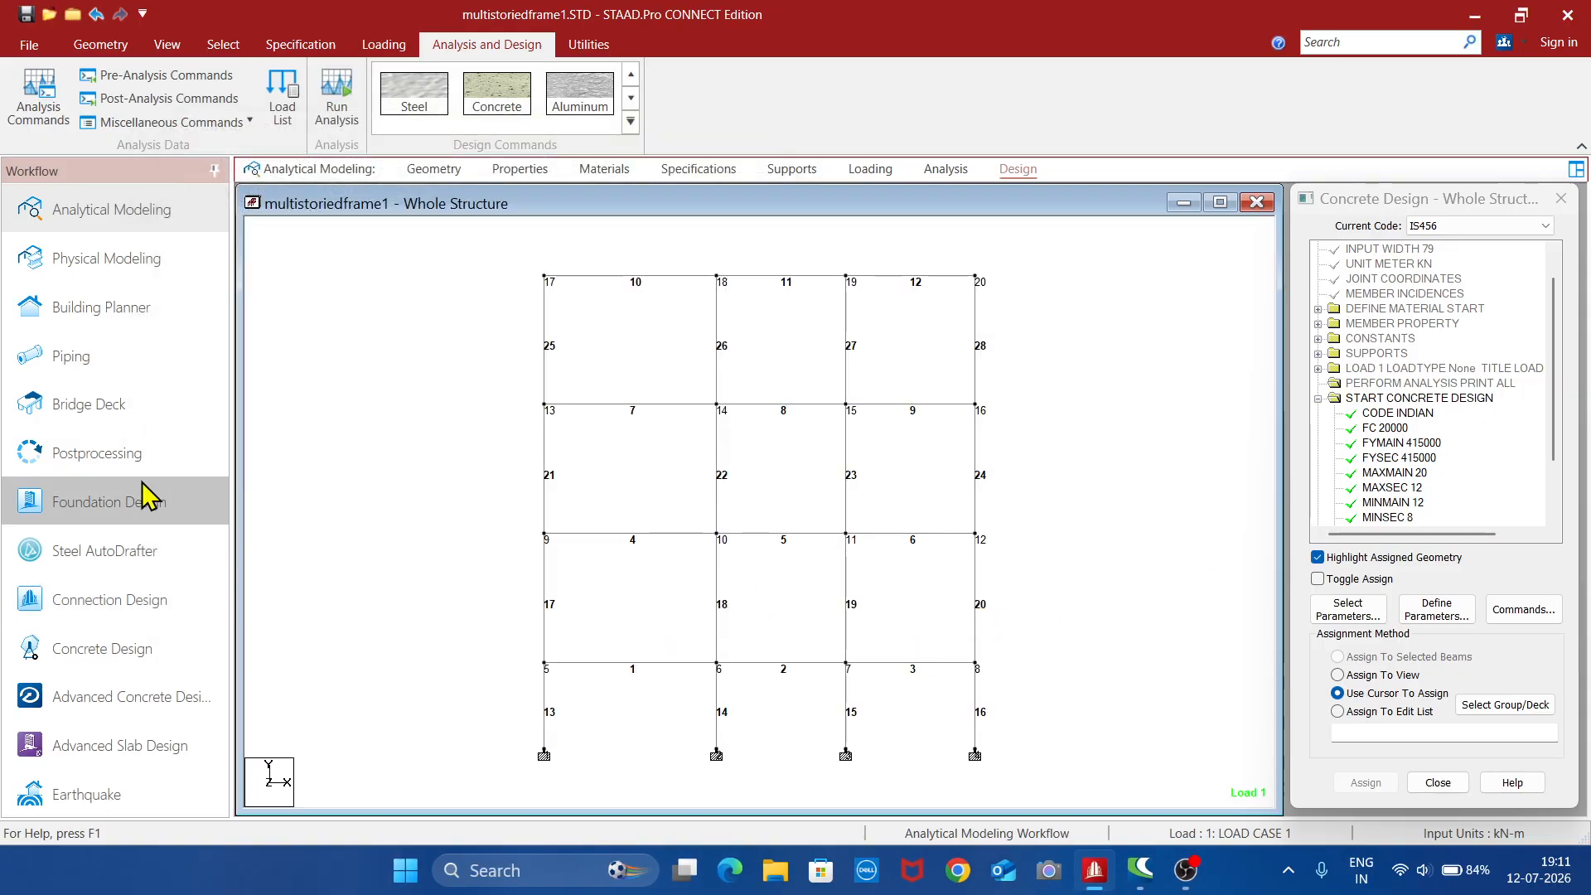
- Open the postprocessing results for load case 1 and maximize the whole-structure view
click(117, 470)
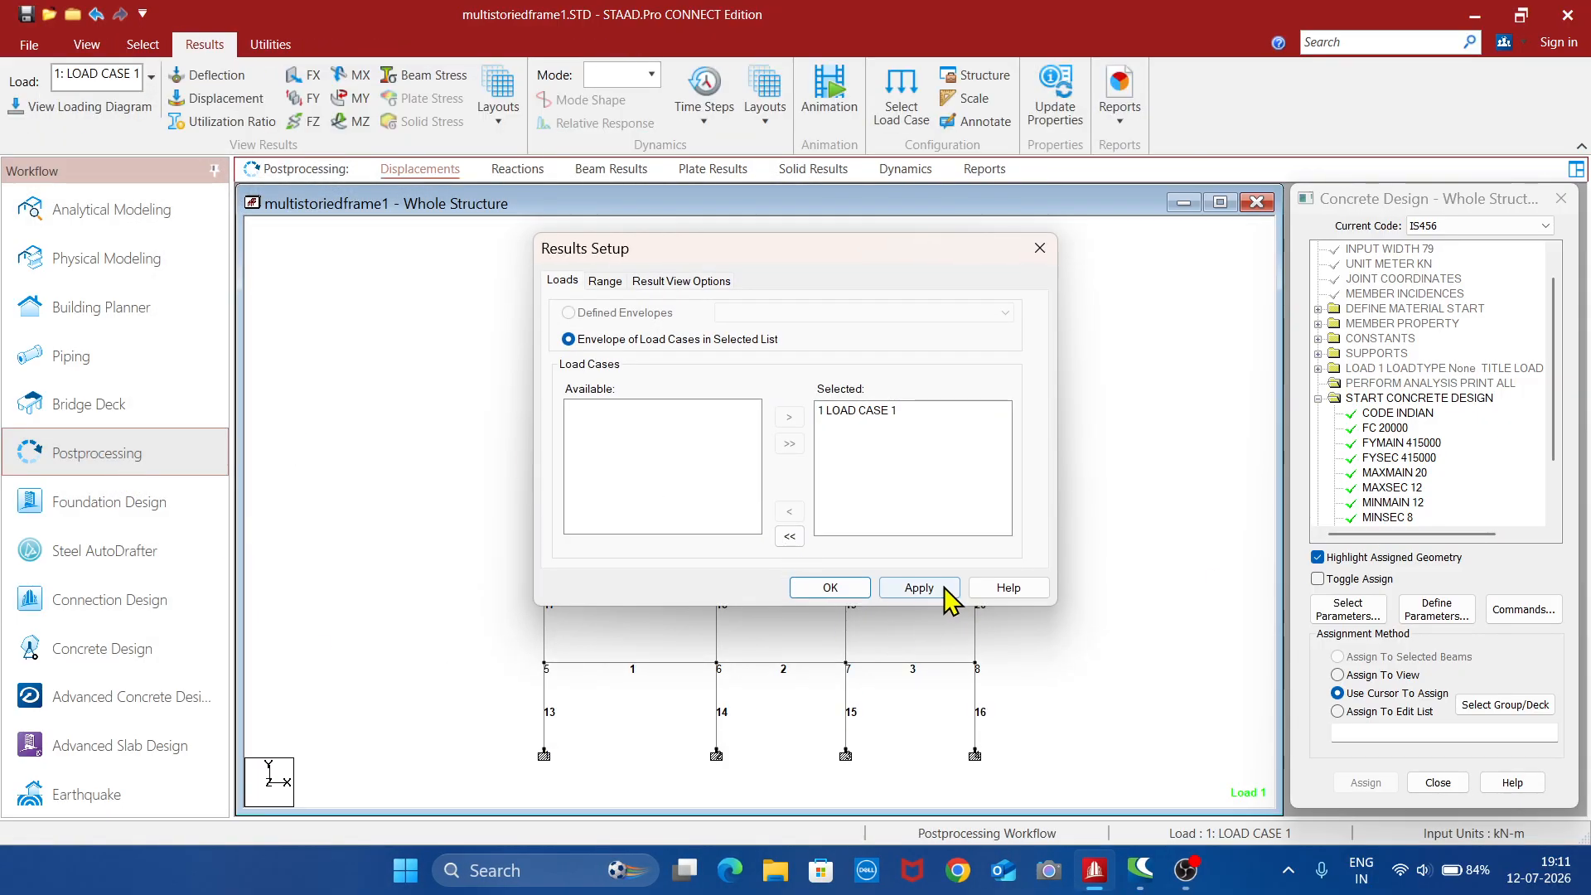
click(835, 587)
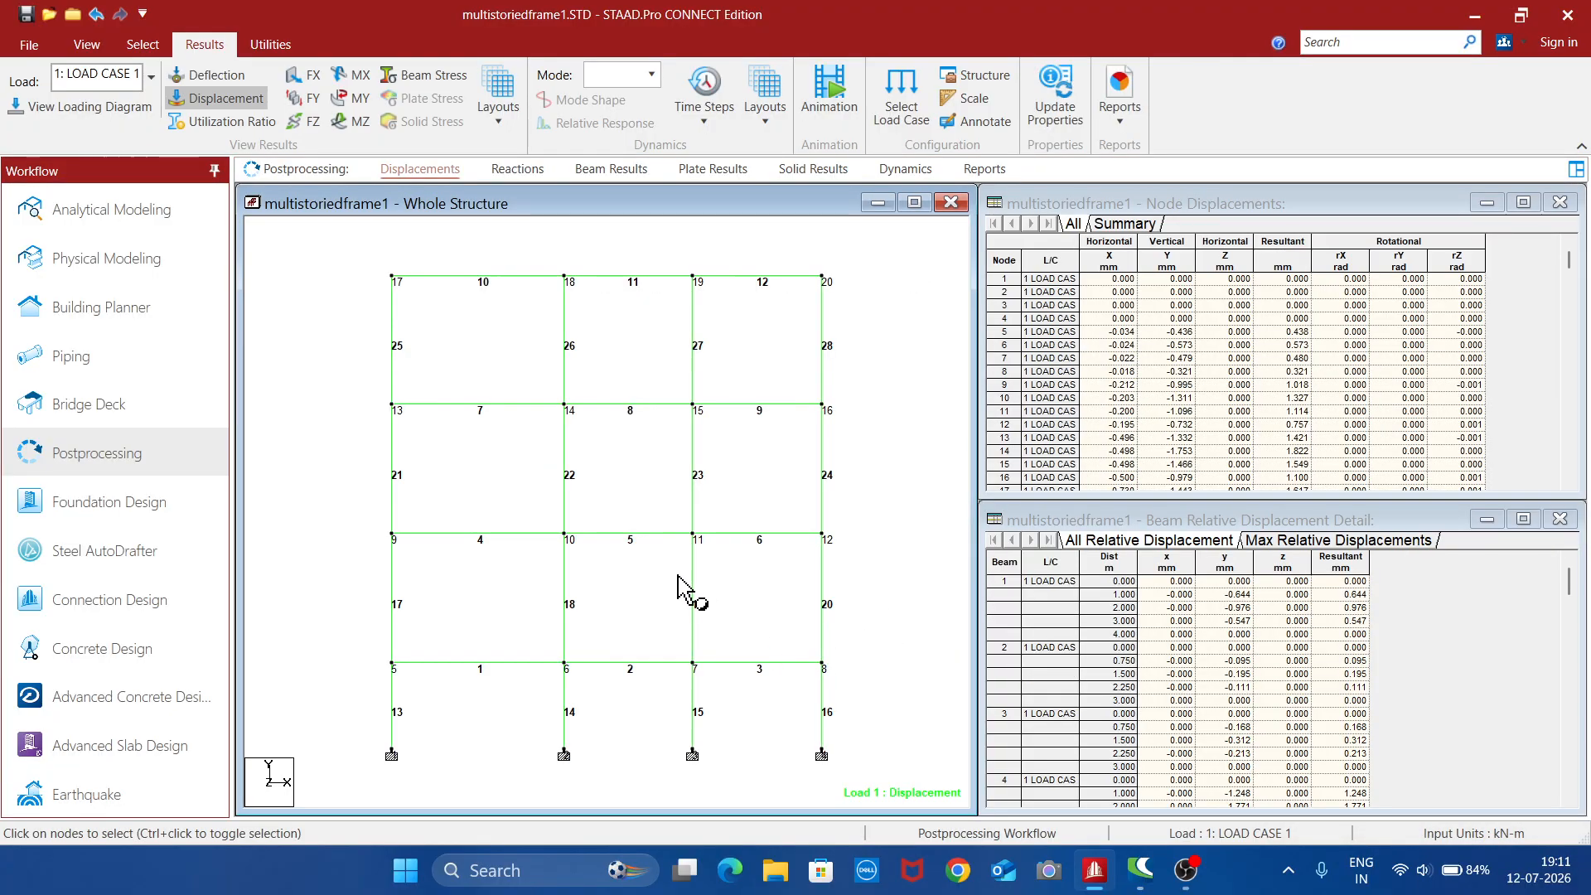
click(948, 203)
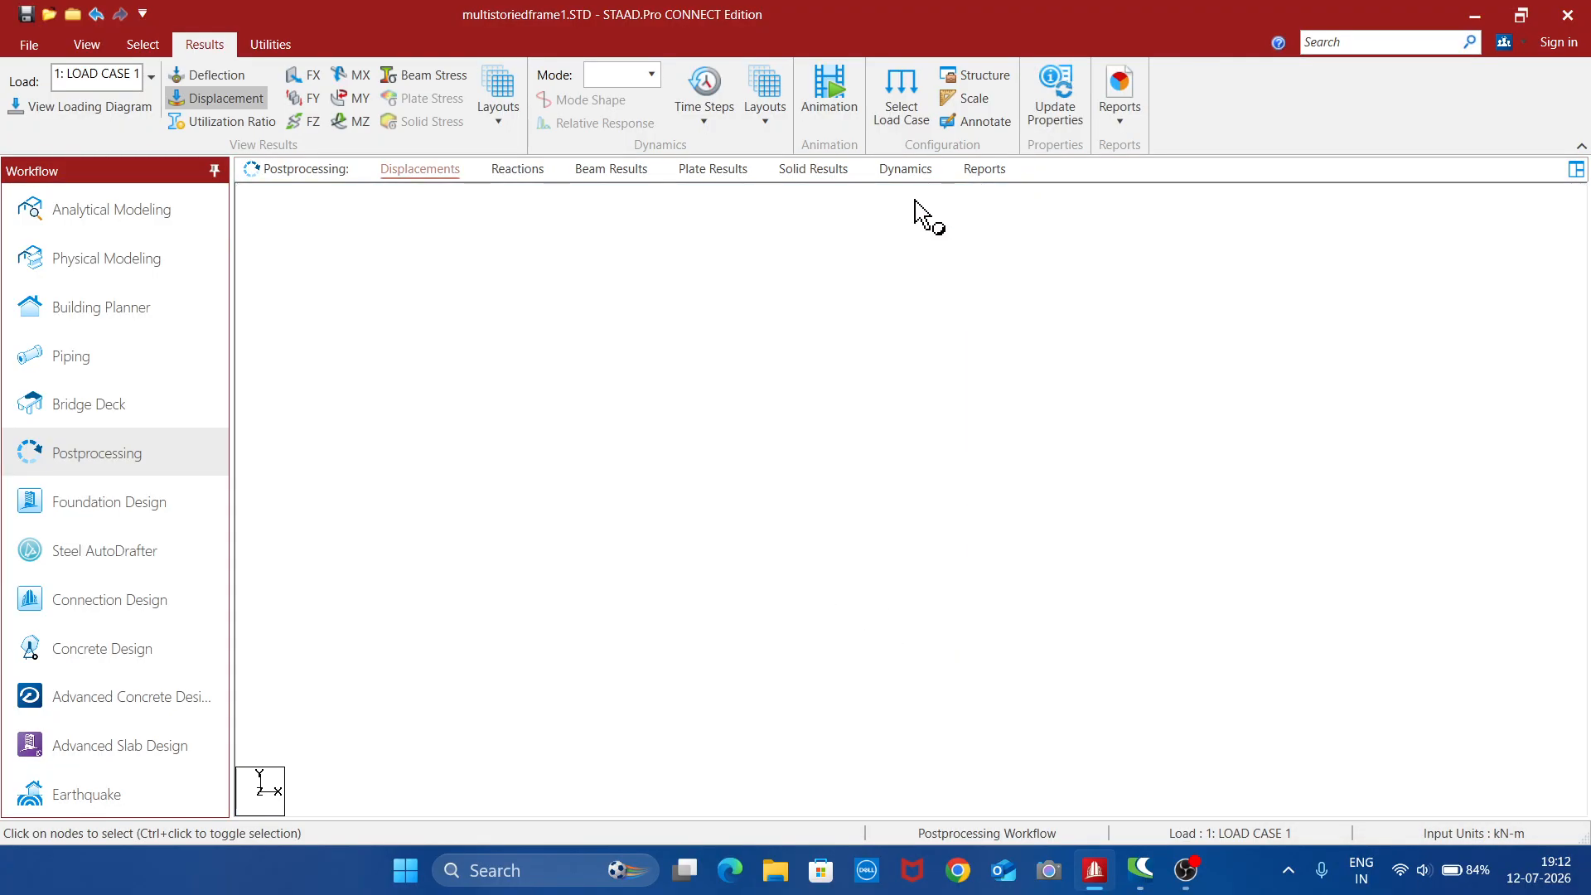
- Display the MZ bending moment diagram and annotate bending and shear beam results at ends, maximum and mid point
click(359, 121)
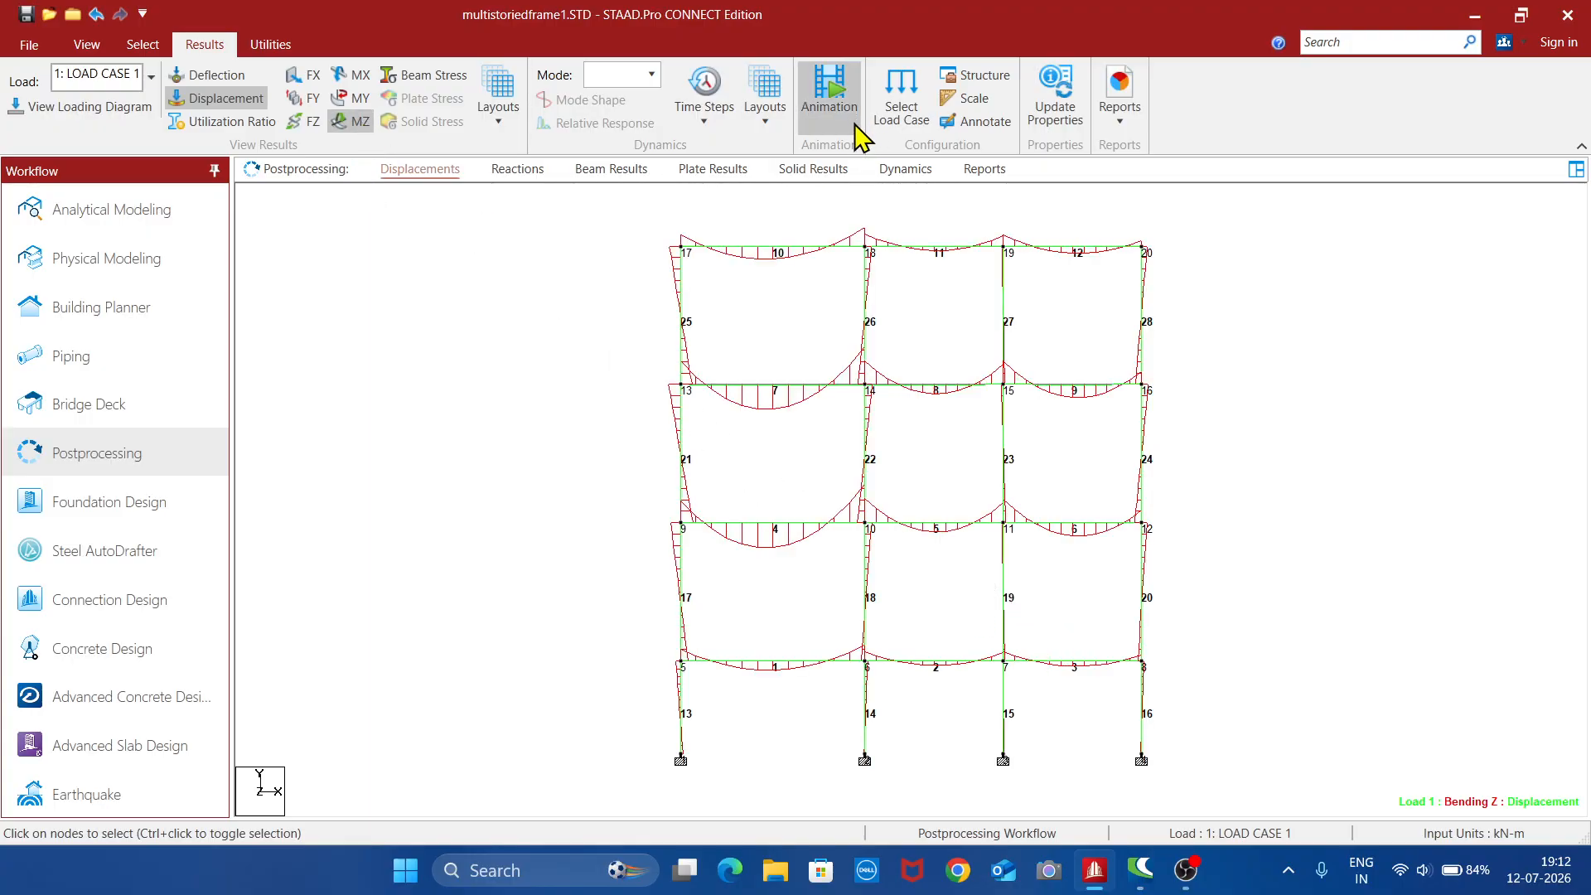
click(987, 125)
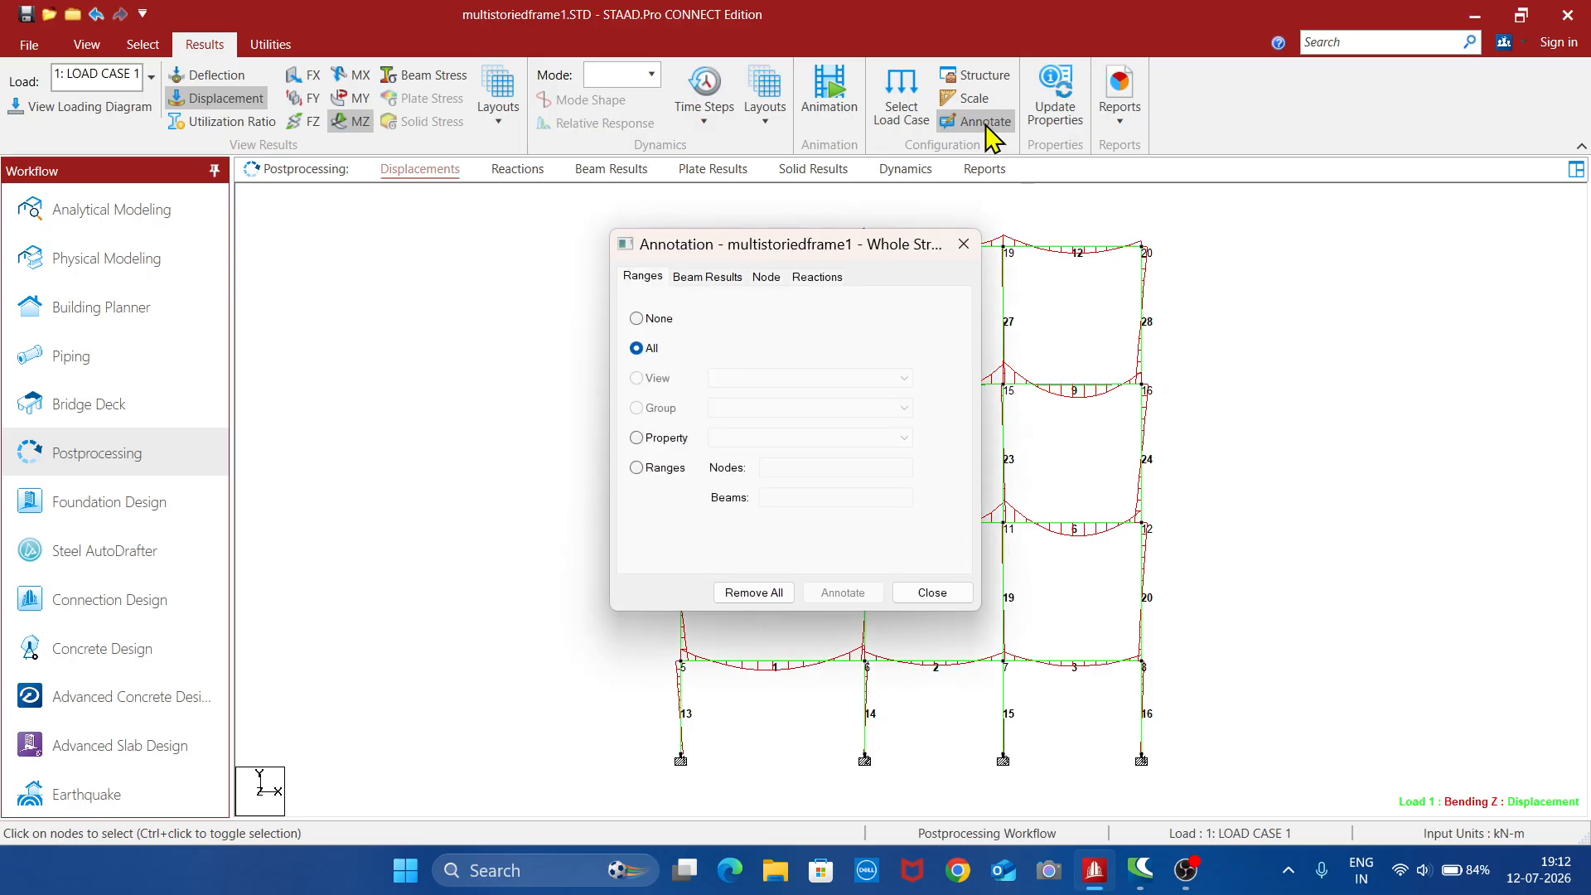
click(706, 277)
click(650, 324)
click(733, 326)
click(815, 326)
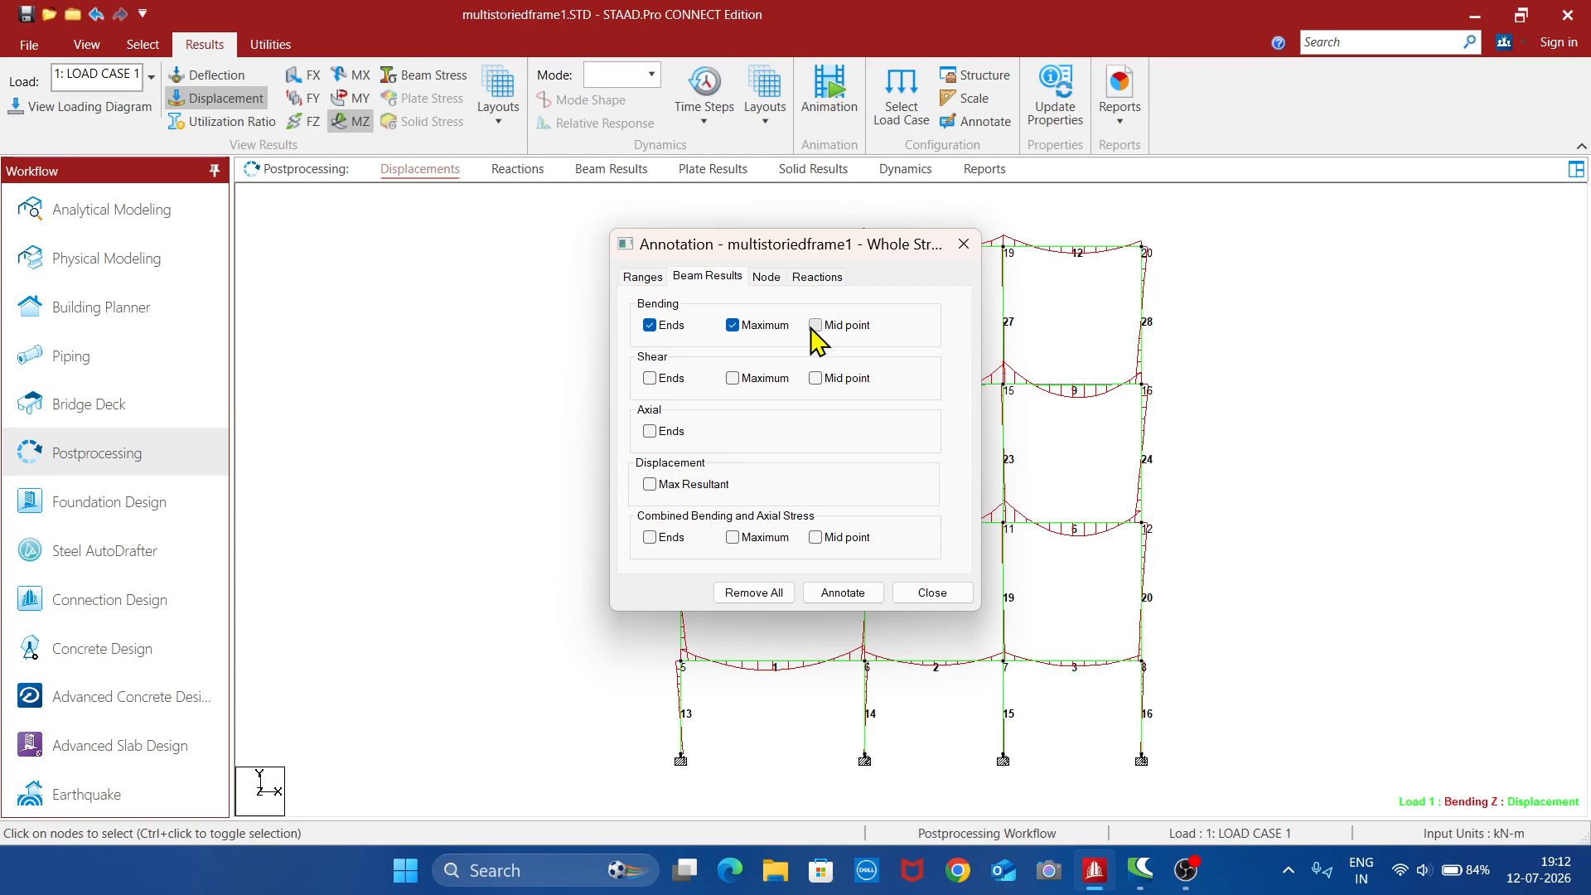
click(649, 377)
click(732, 378)
click(849, 596)
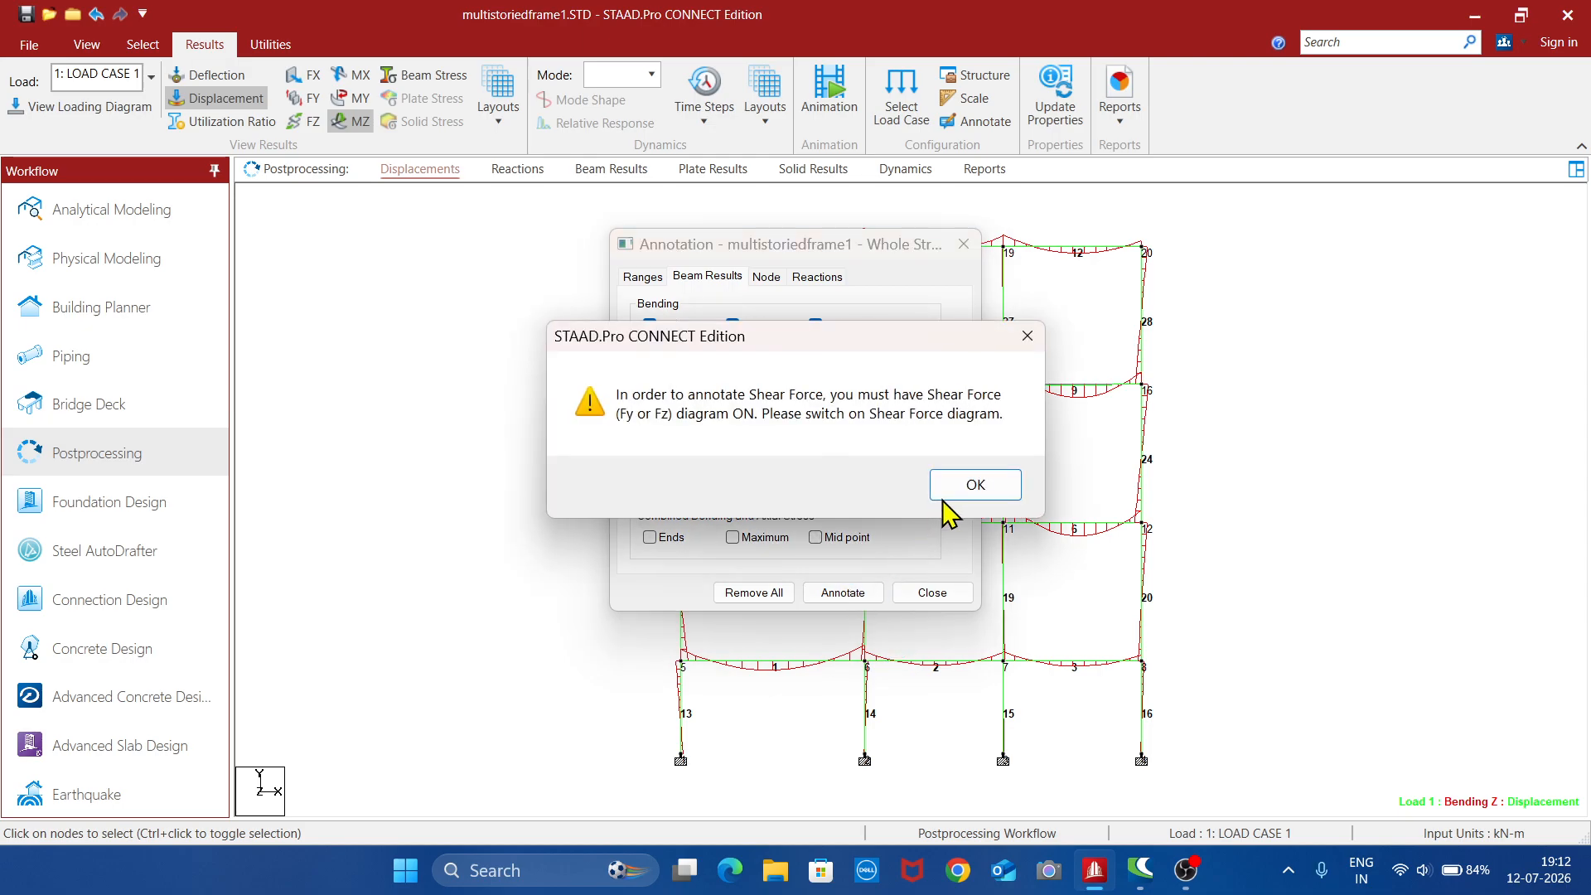
click(965, 487)
click(937, 593)
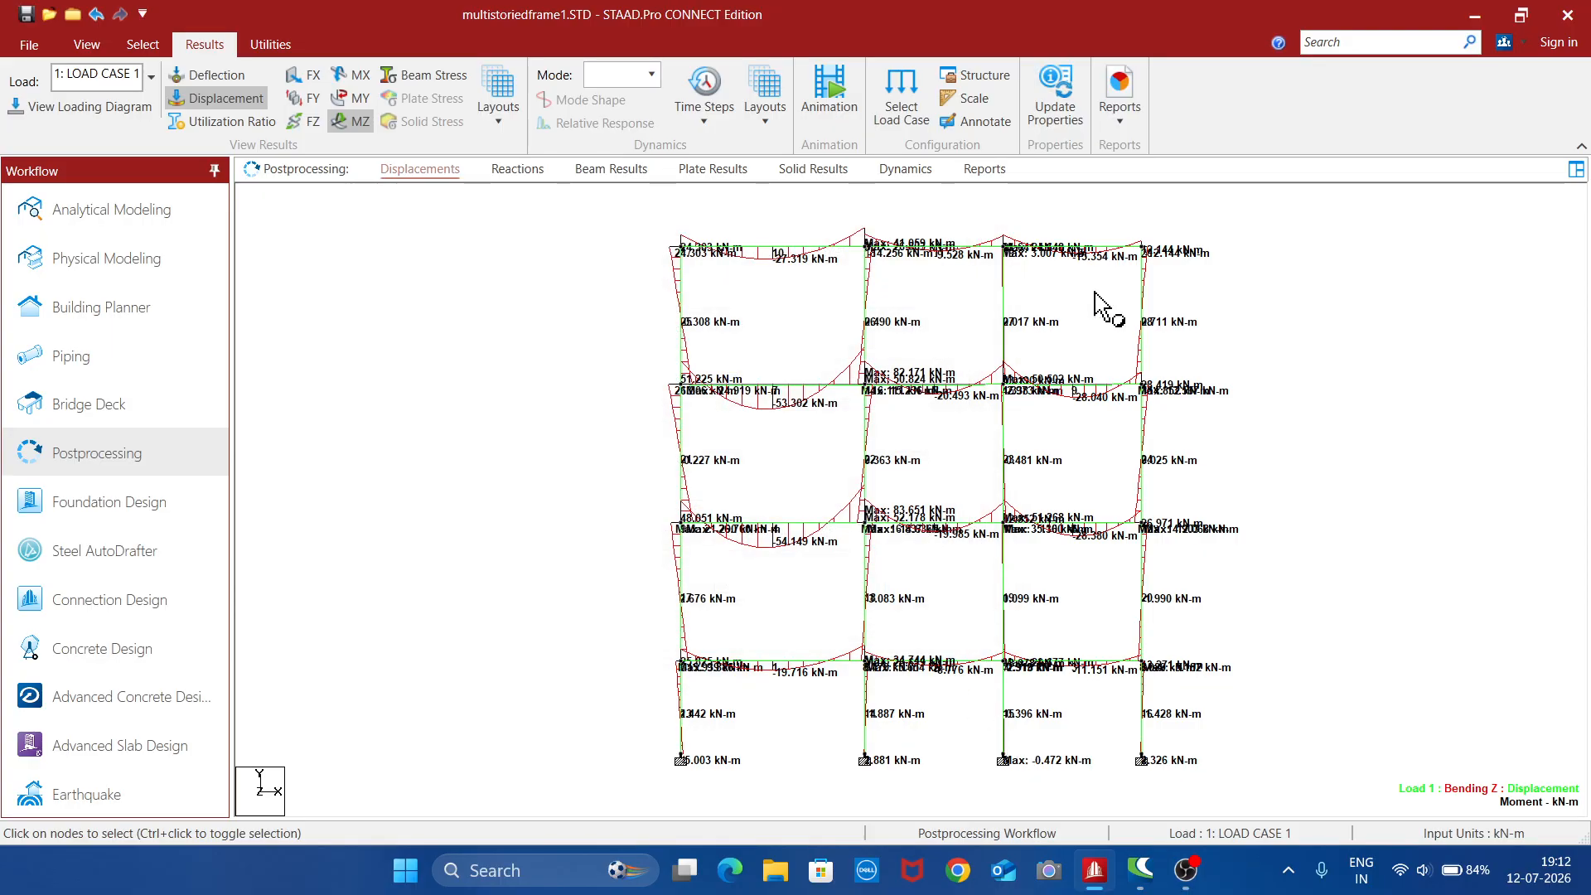
- Replace the bending moment diagram with the FY shear force diagram to examine its values, and hide it again
click(355, 122)
click(308, 98)
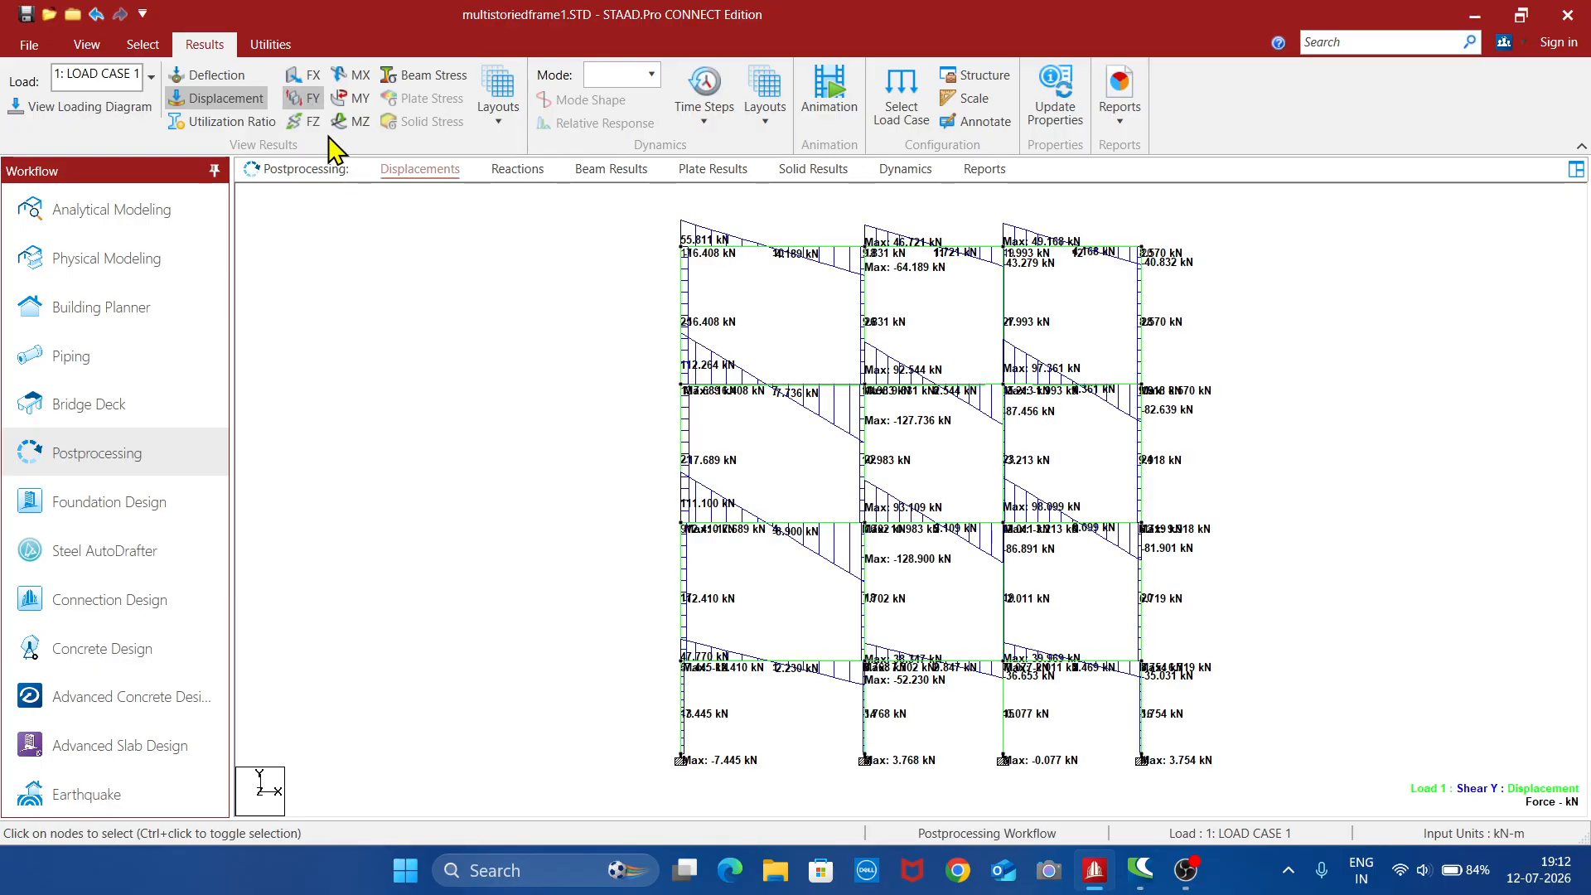
click(309, 98)
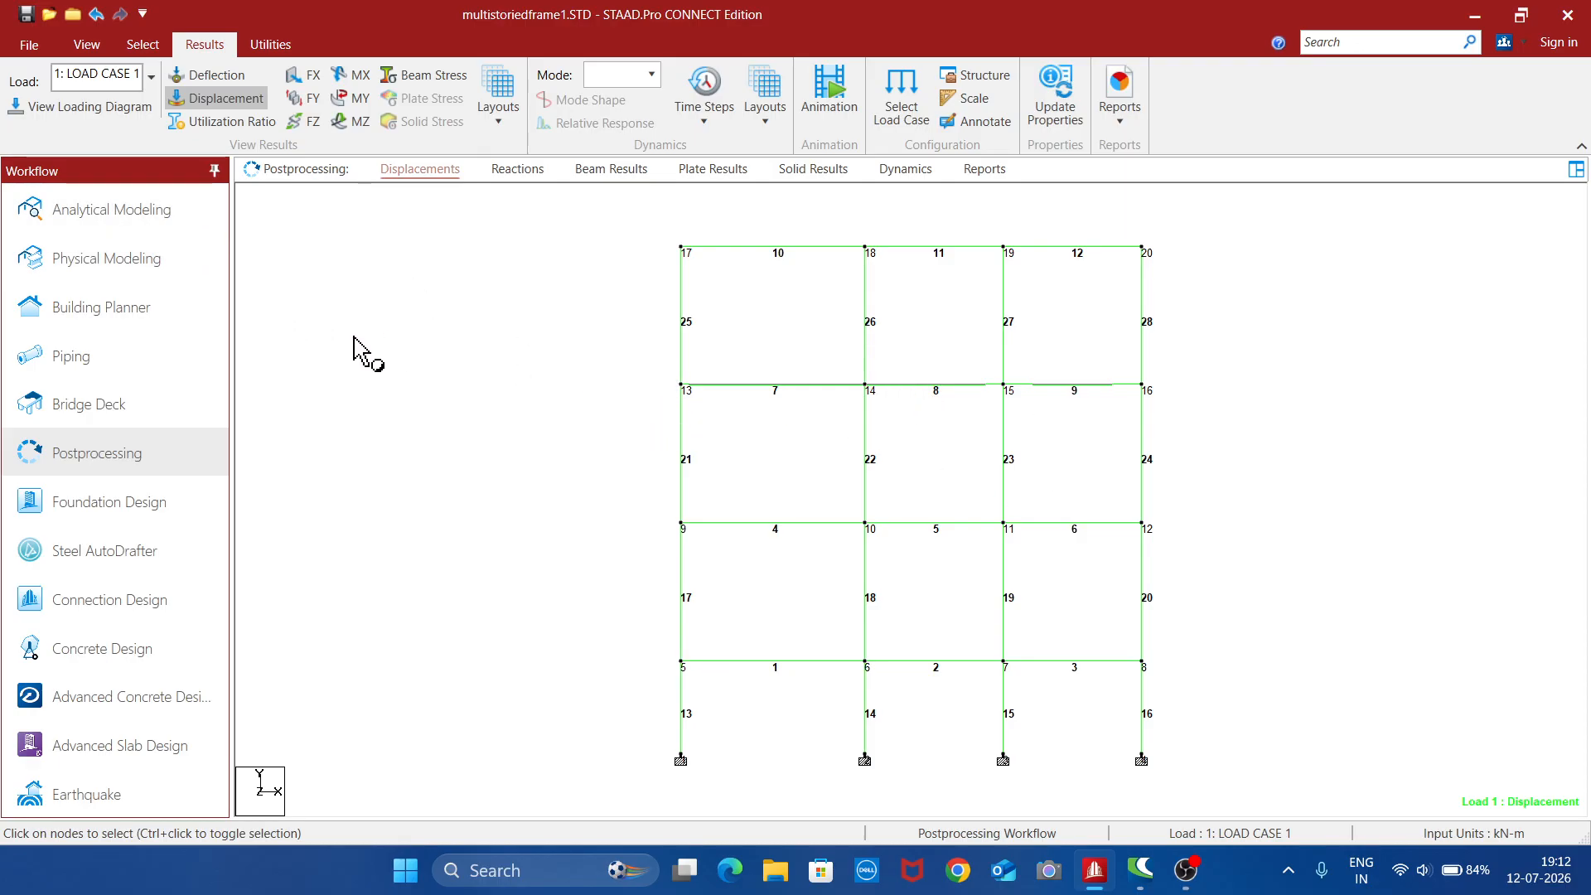
- Open the concrete design details of the top-storey beam 10 to examine its reinforcement
click(132, 47)
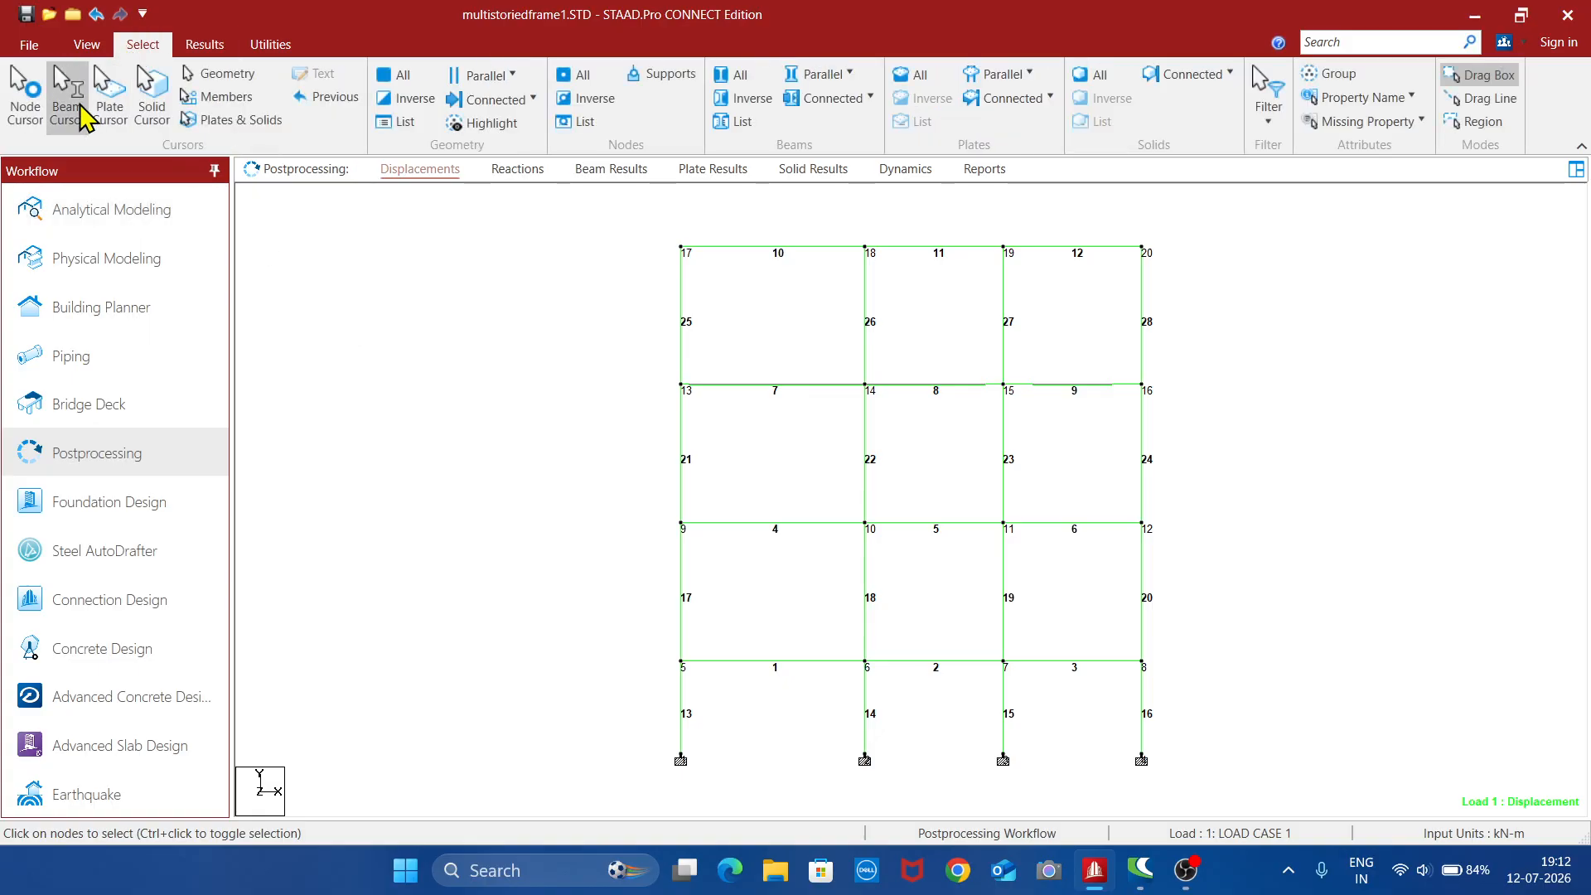
double_click(783, 247)
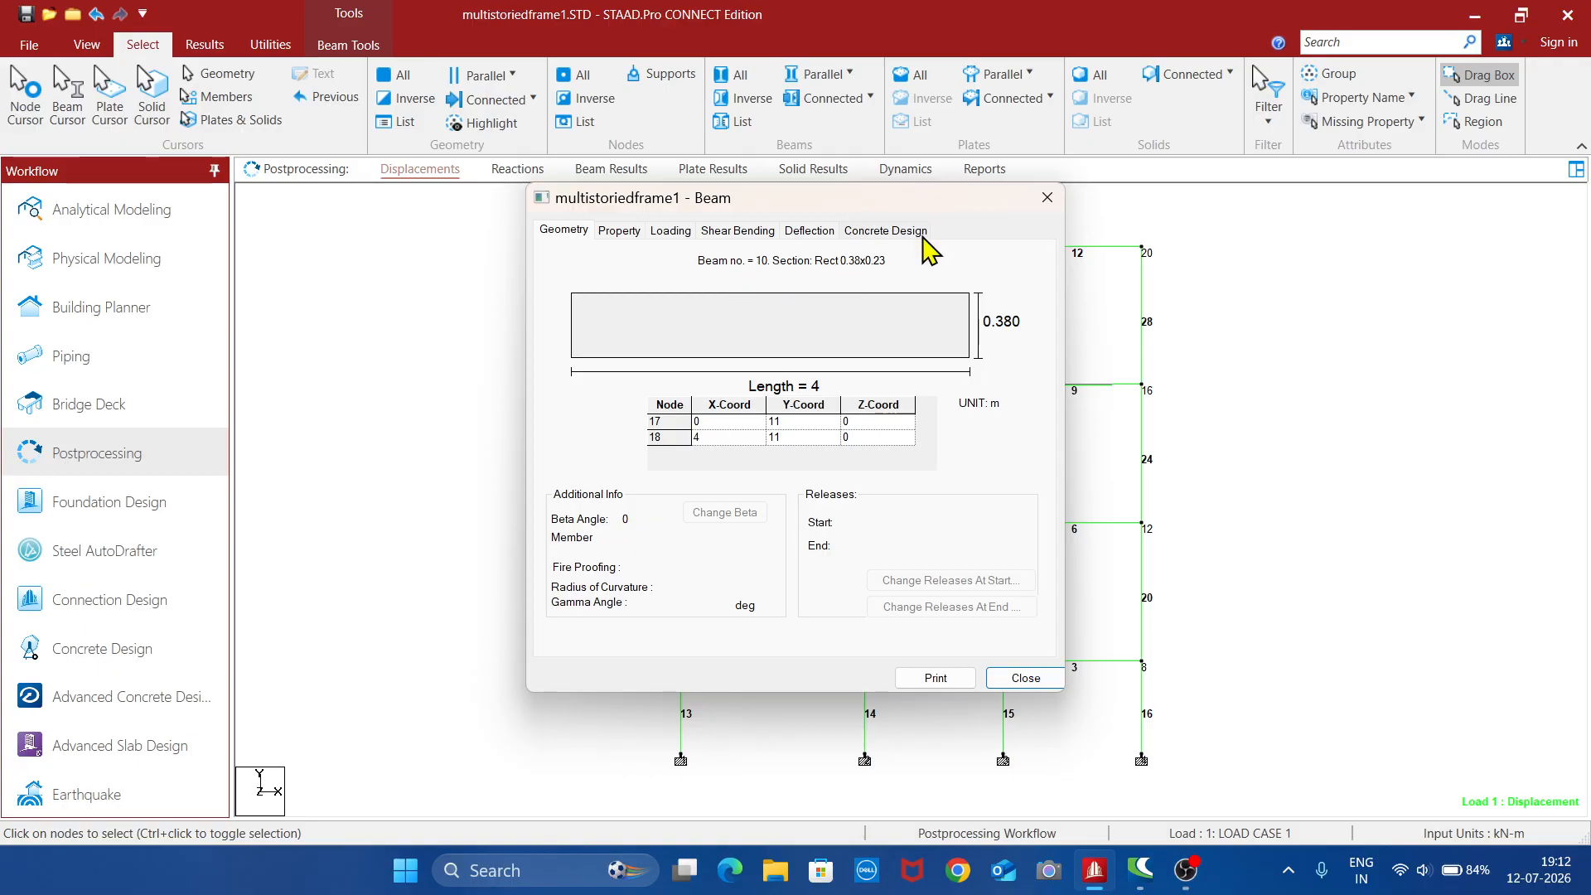
click(905, 232)
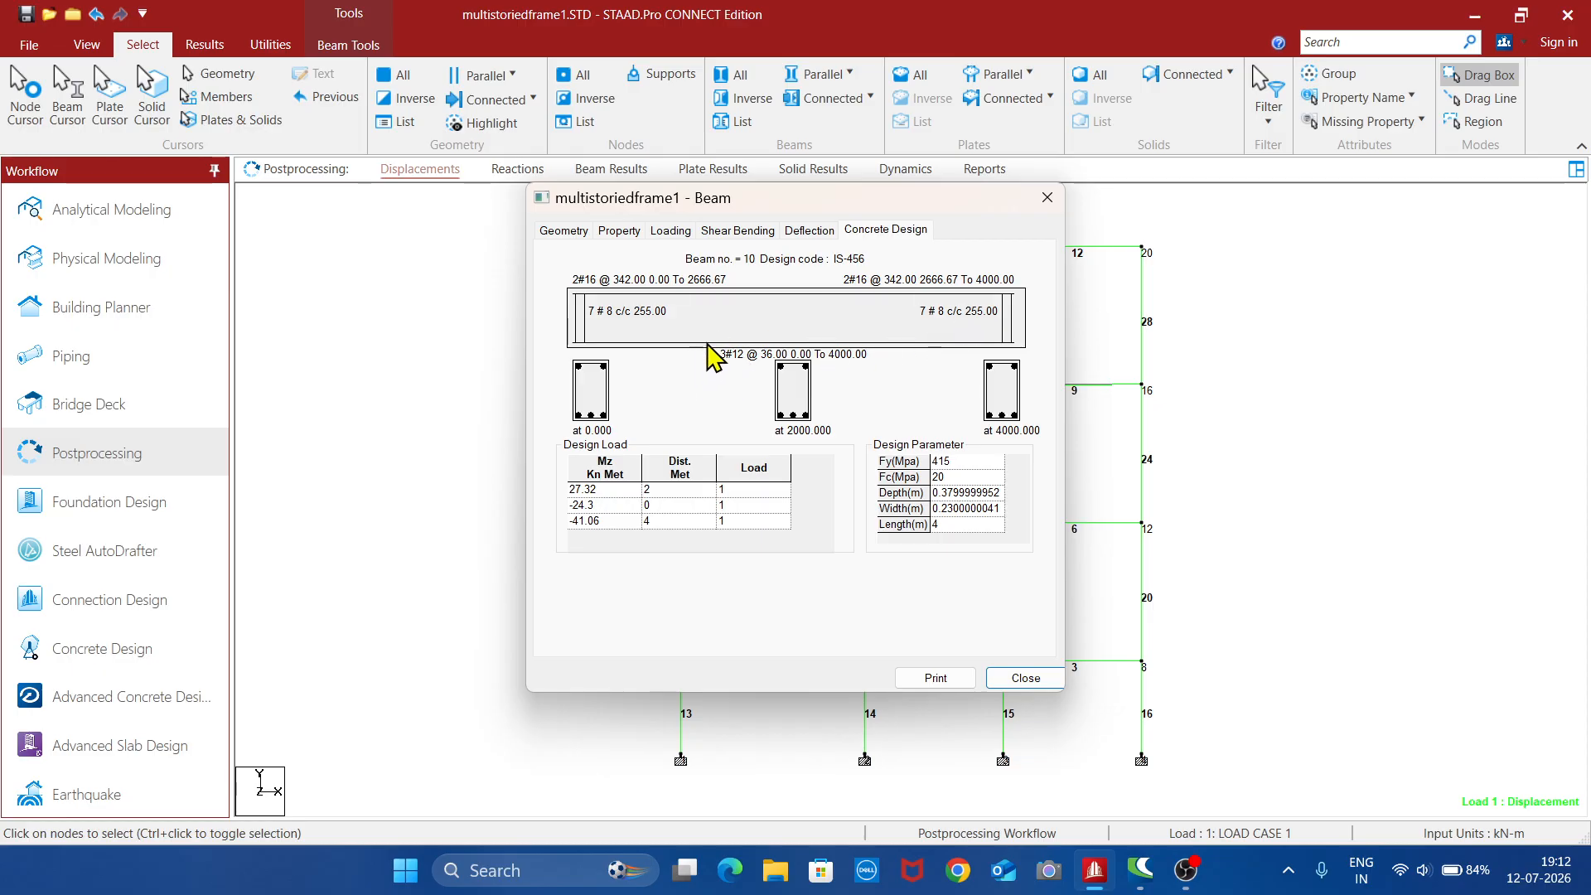
- Close beam 10's details and open the concrete design details of column 22 to examine its reinforcement, and deselect the column
click(1013, 683)
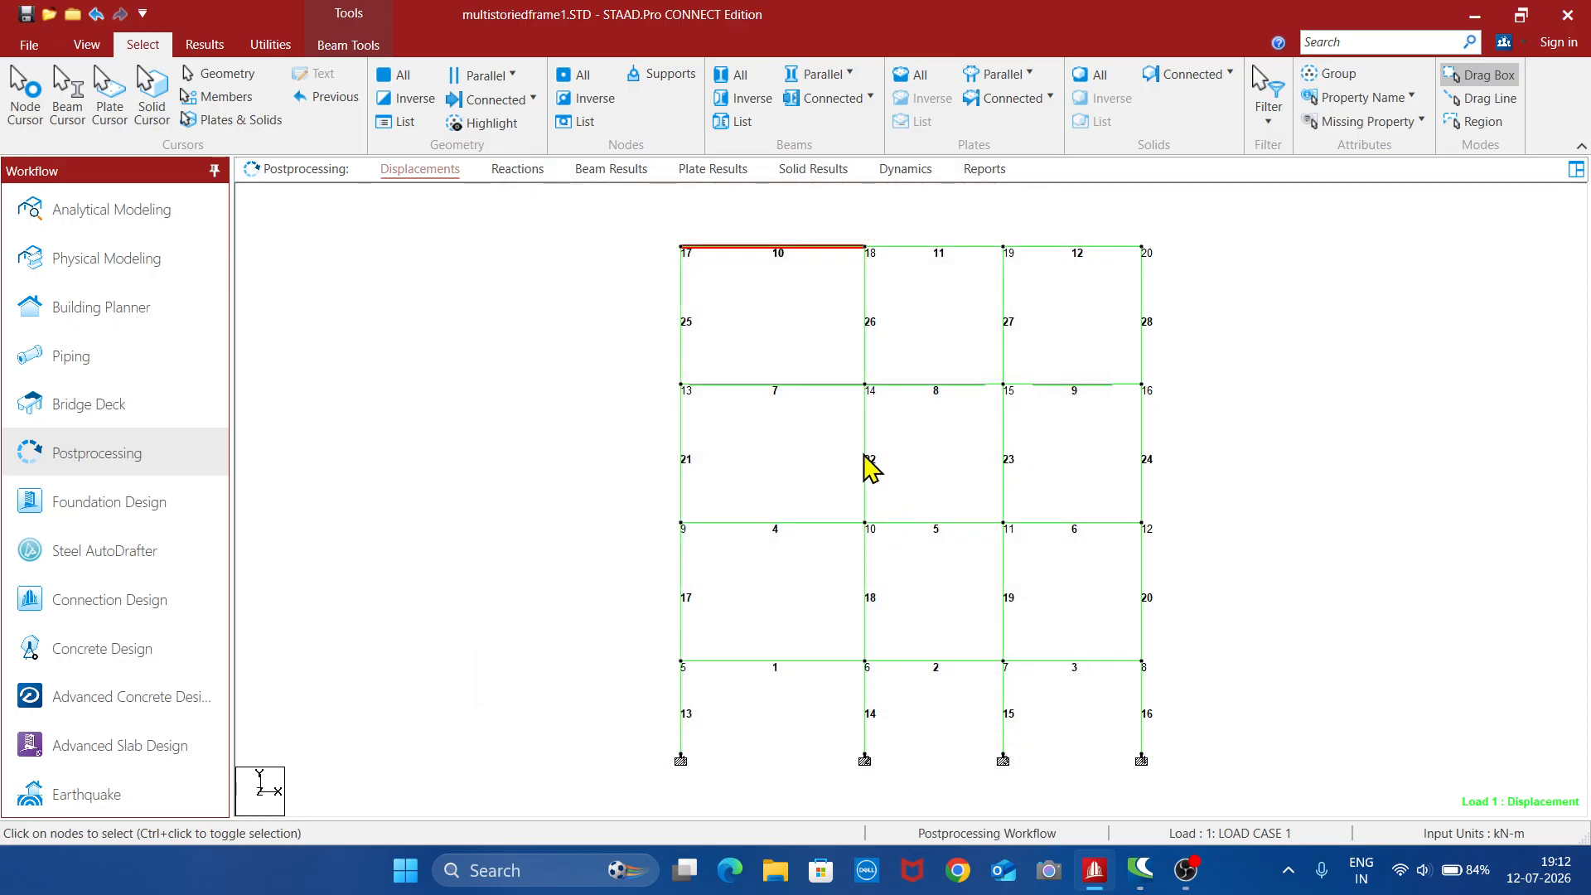
double_click(865, 458)
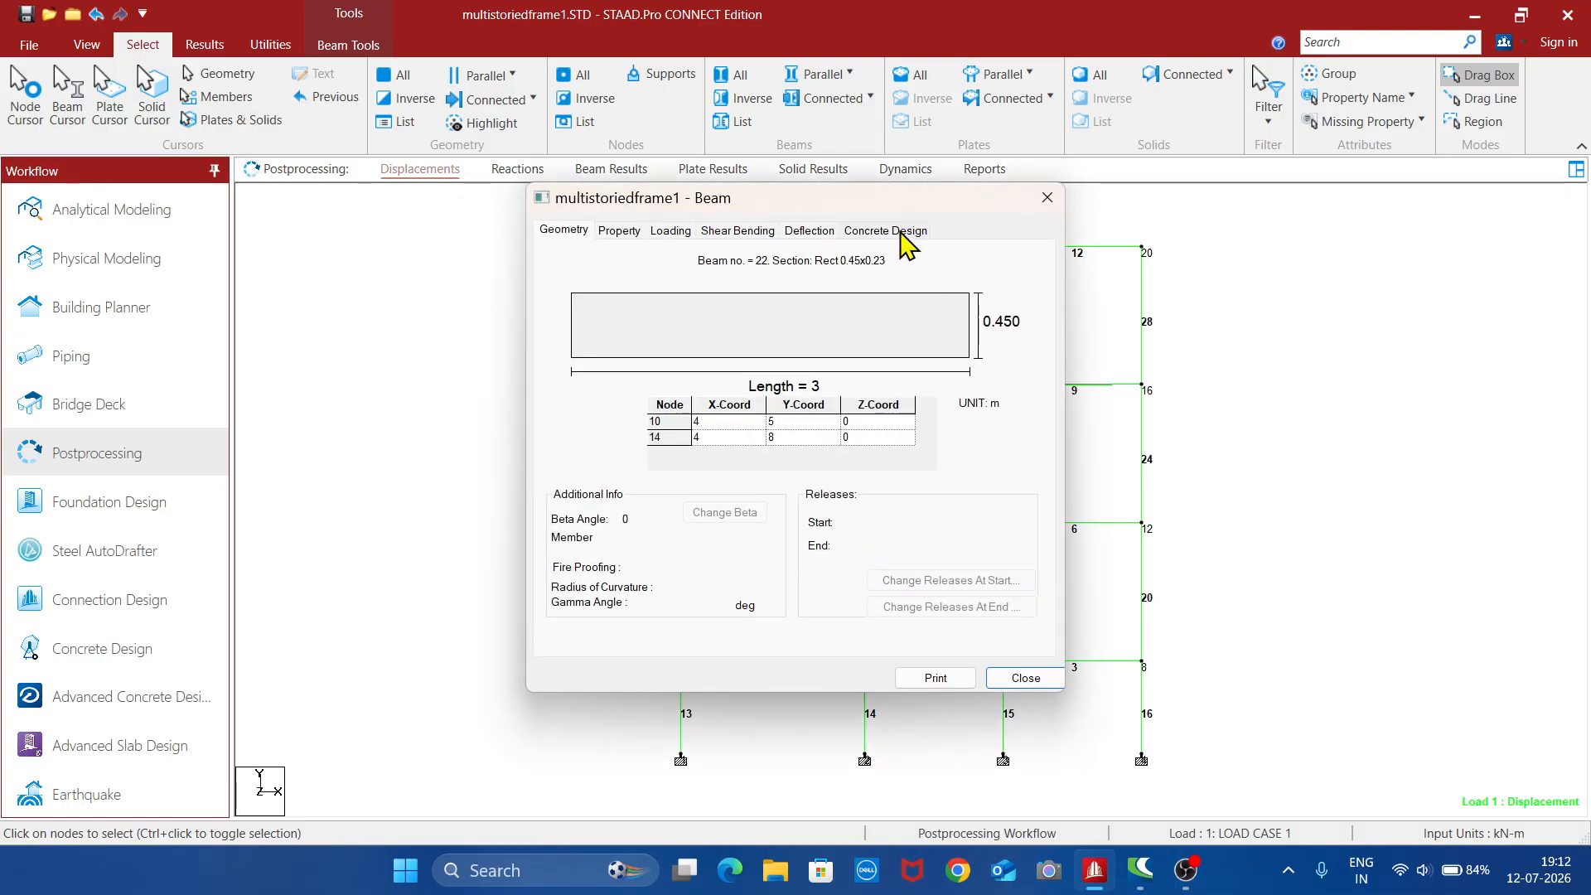
click(906, 243)
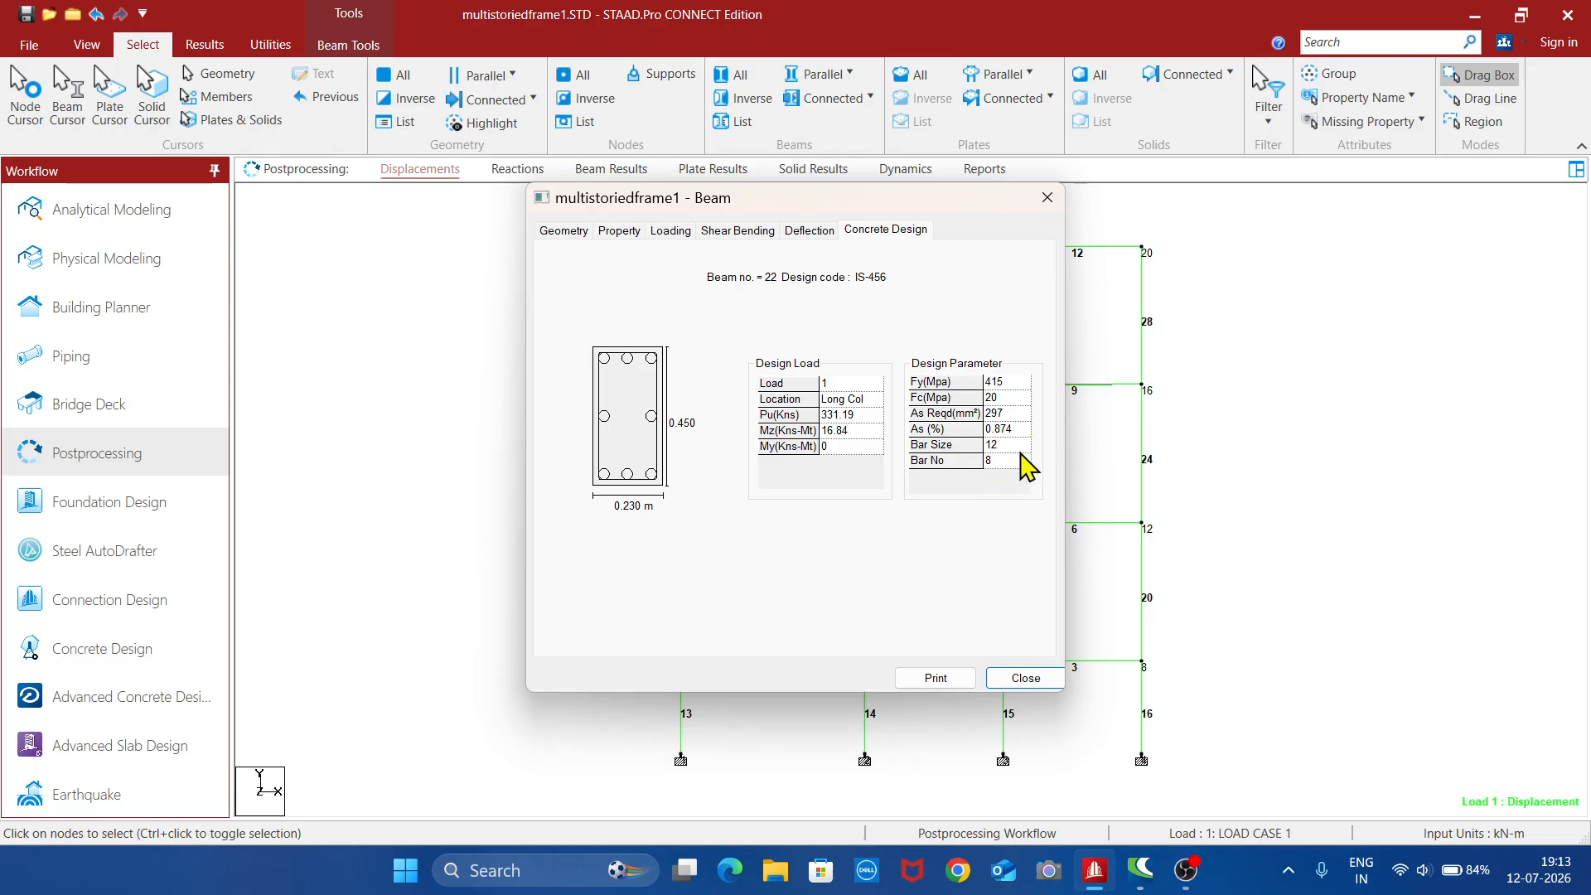
click(1026, 679)
click(1276, 518)
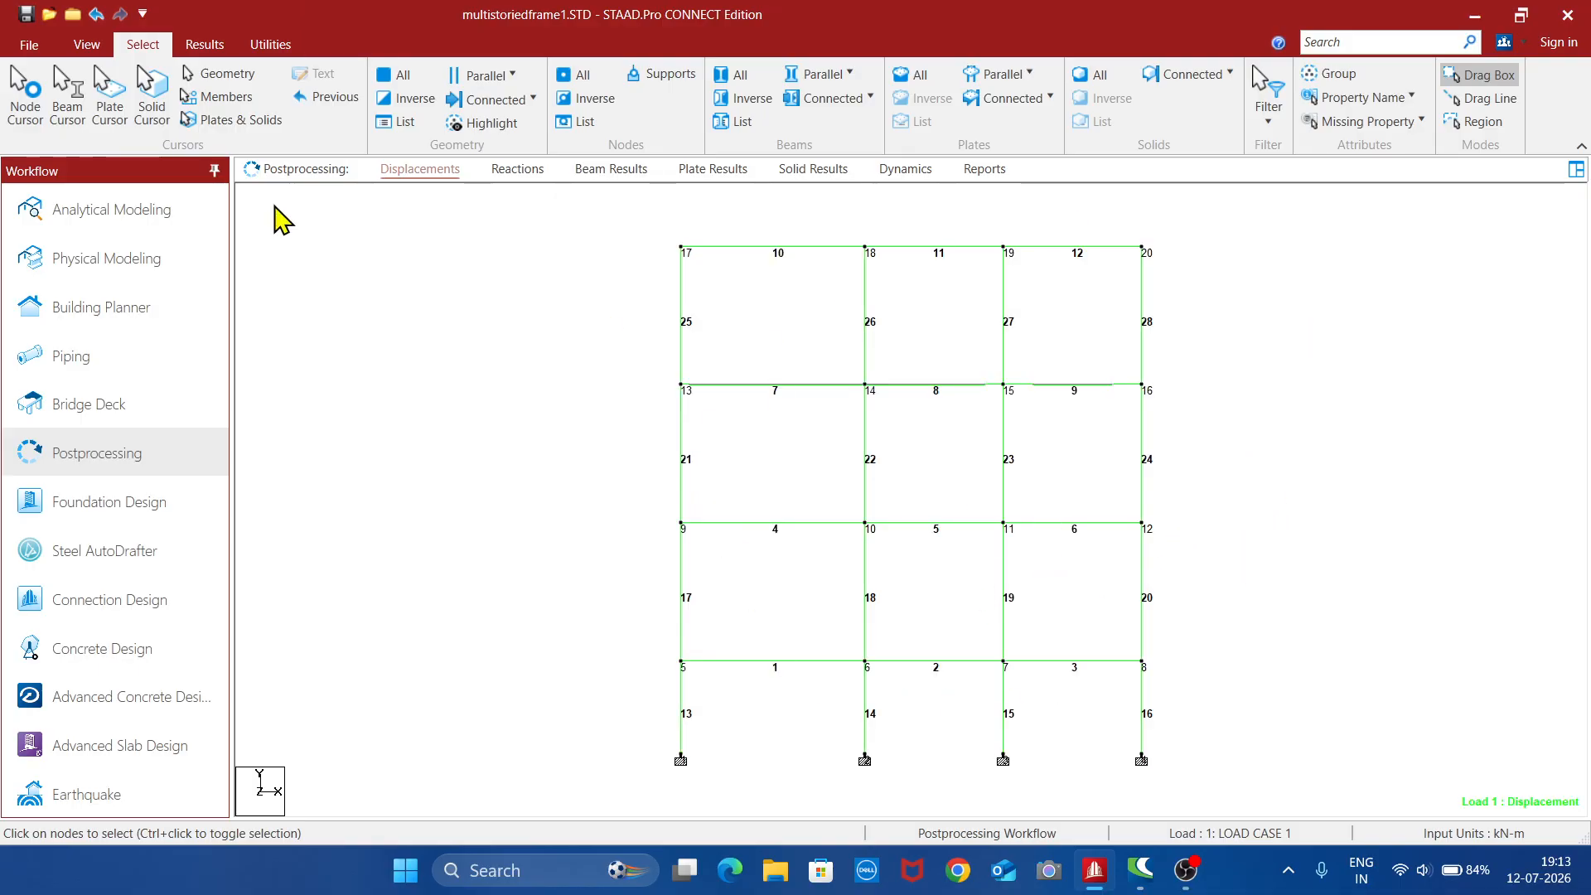
- Open the analysis output file of the frame in the output viewer
click(274, 45)
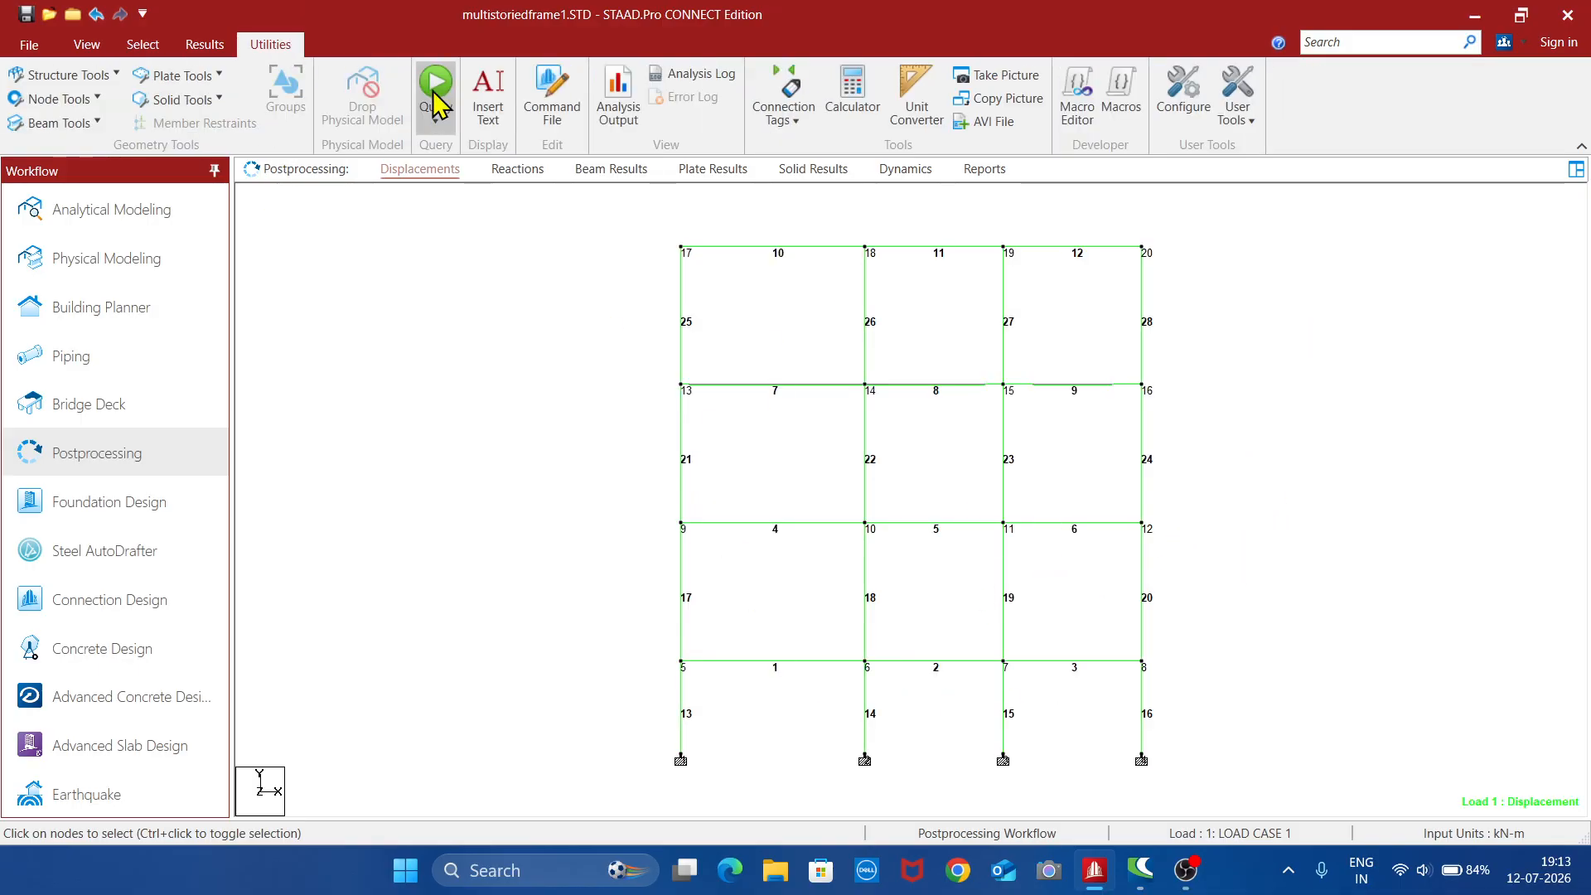
click(615, 111)
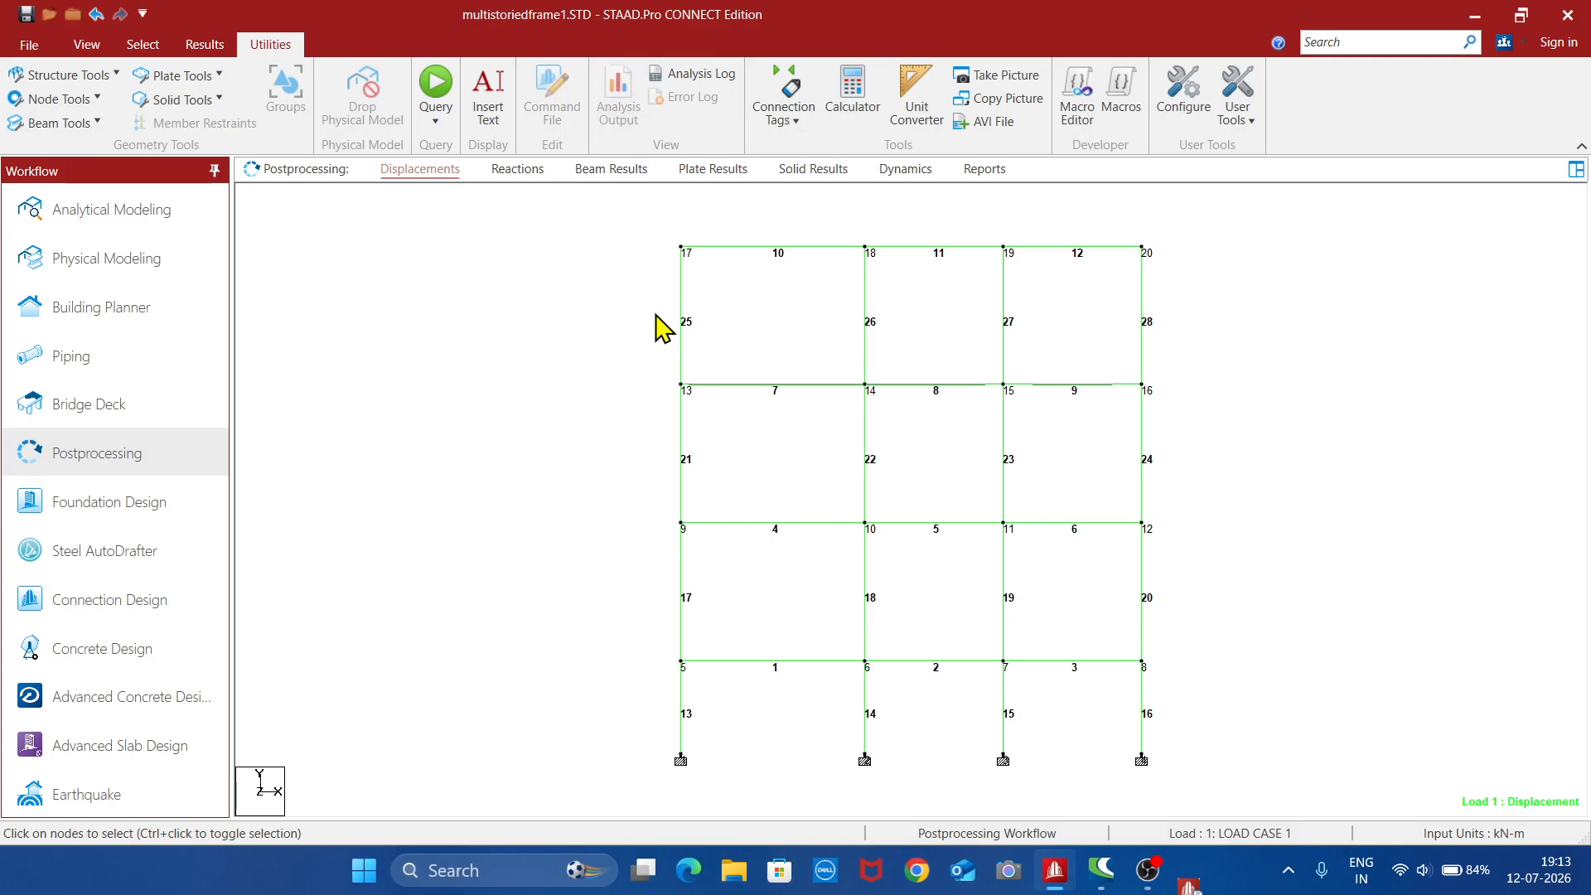
click(1190, 874)
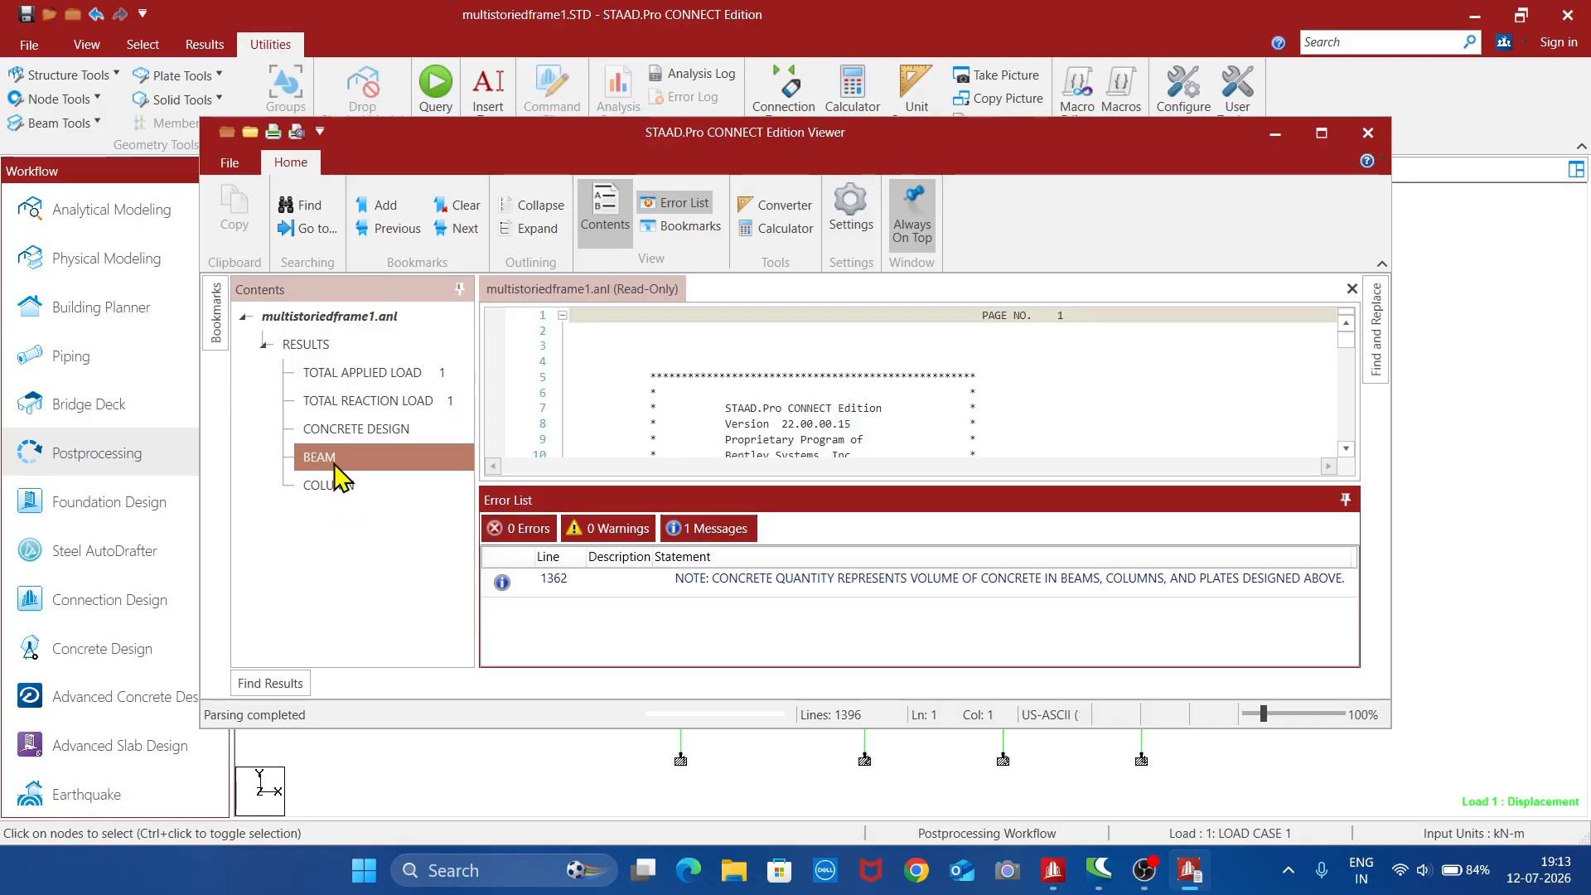
- Go to the BEAM design results in the maximized output and examine the required and provided reinforcement of the beams
click(333, 457)
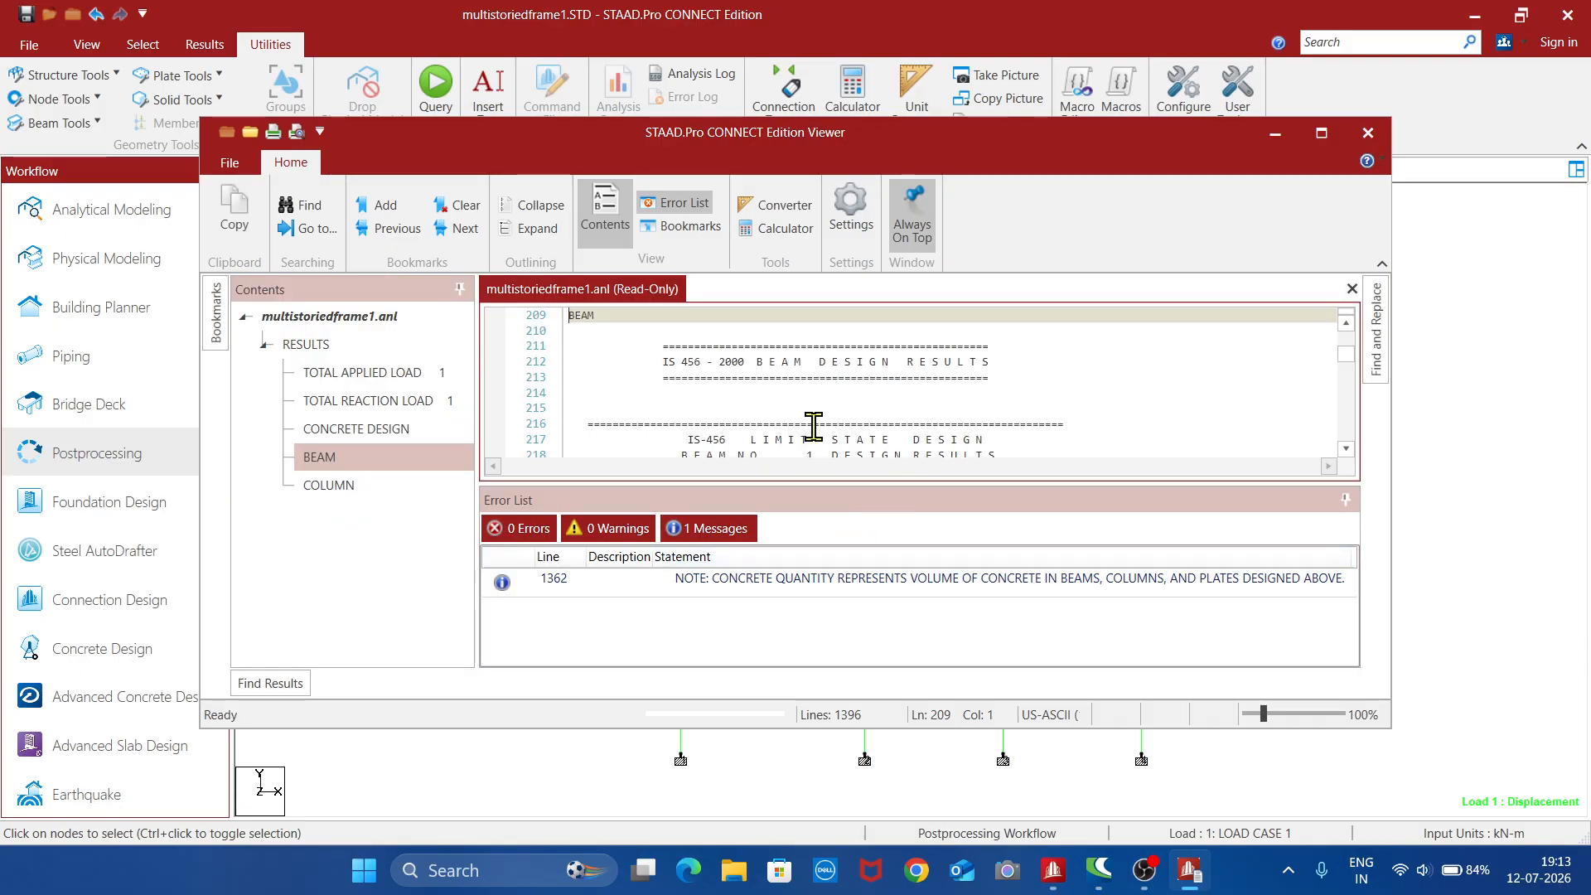
scroll(814, 427, down, 1)
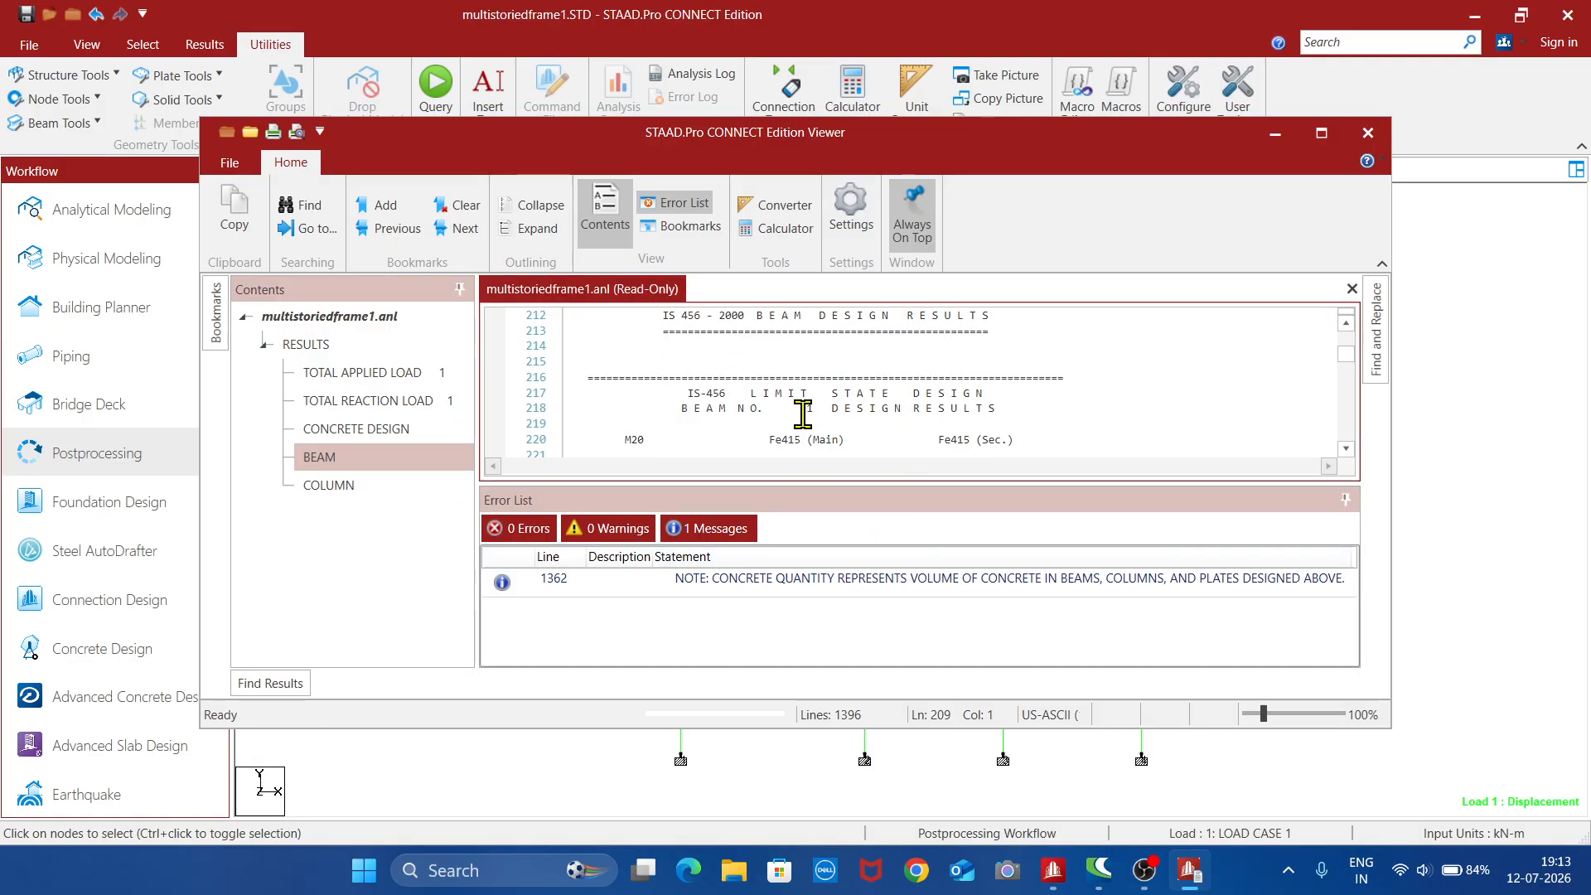
click(1322, 133)
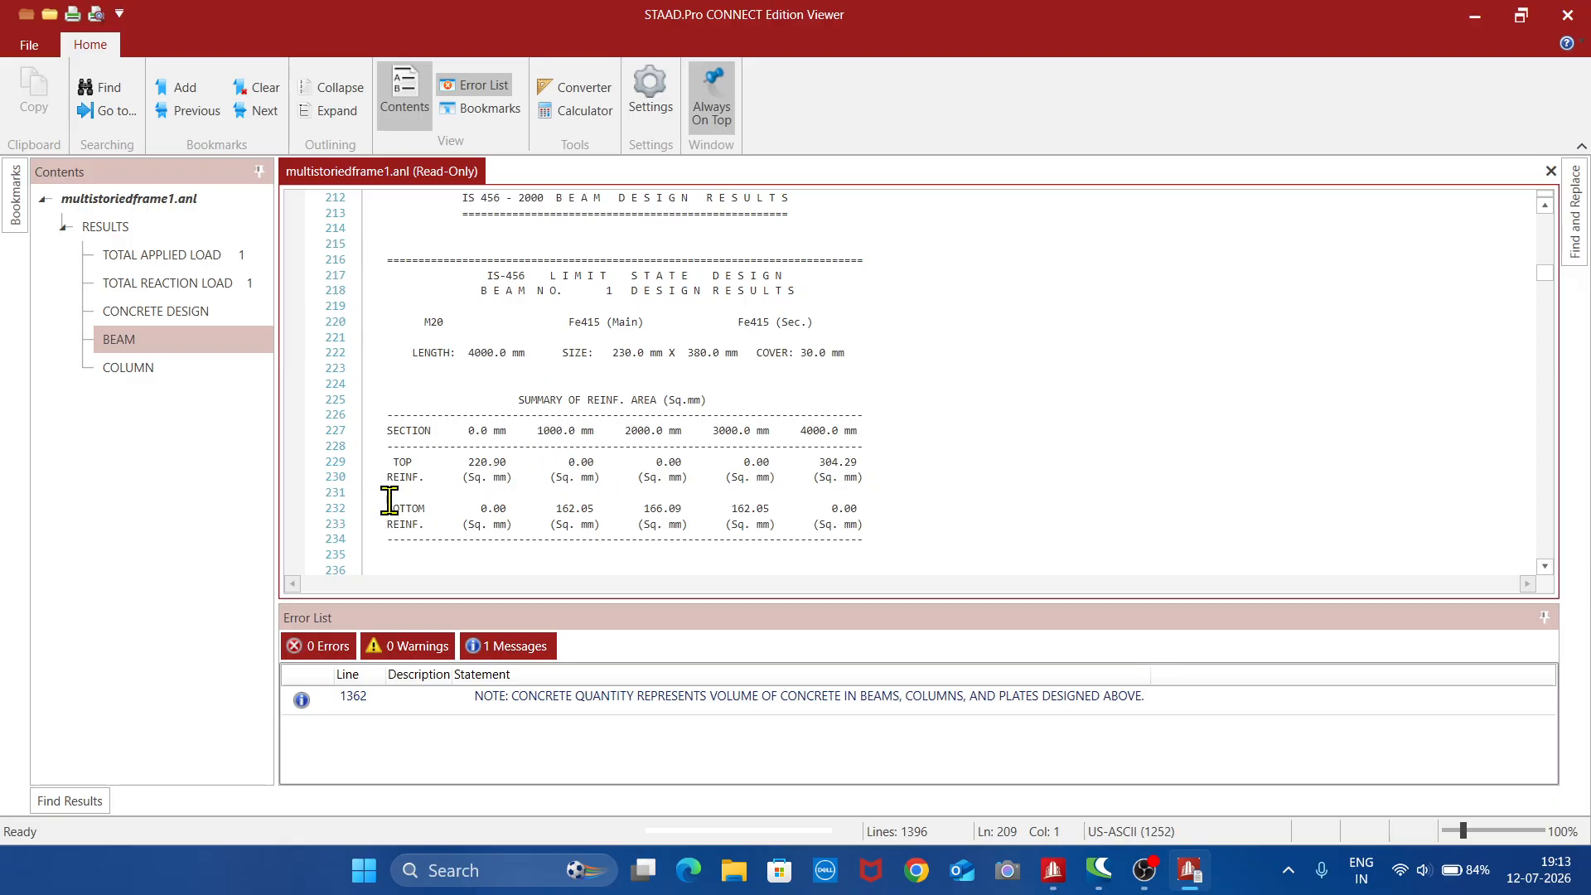
scroll(983, 481, down, 2)
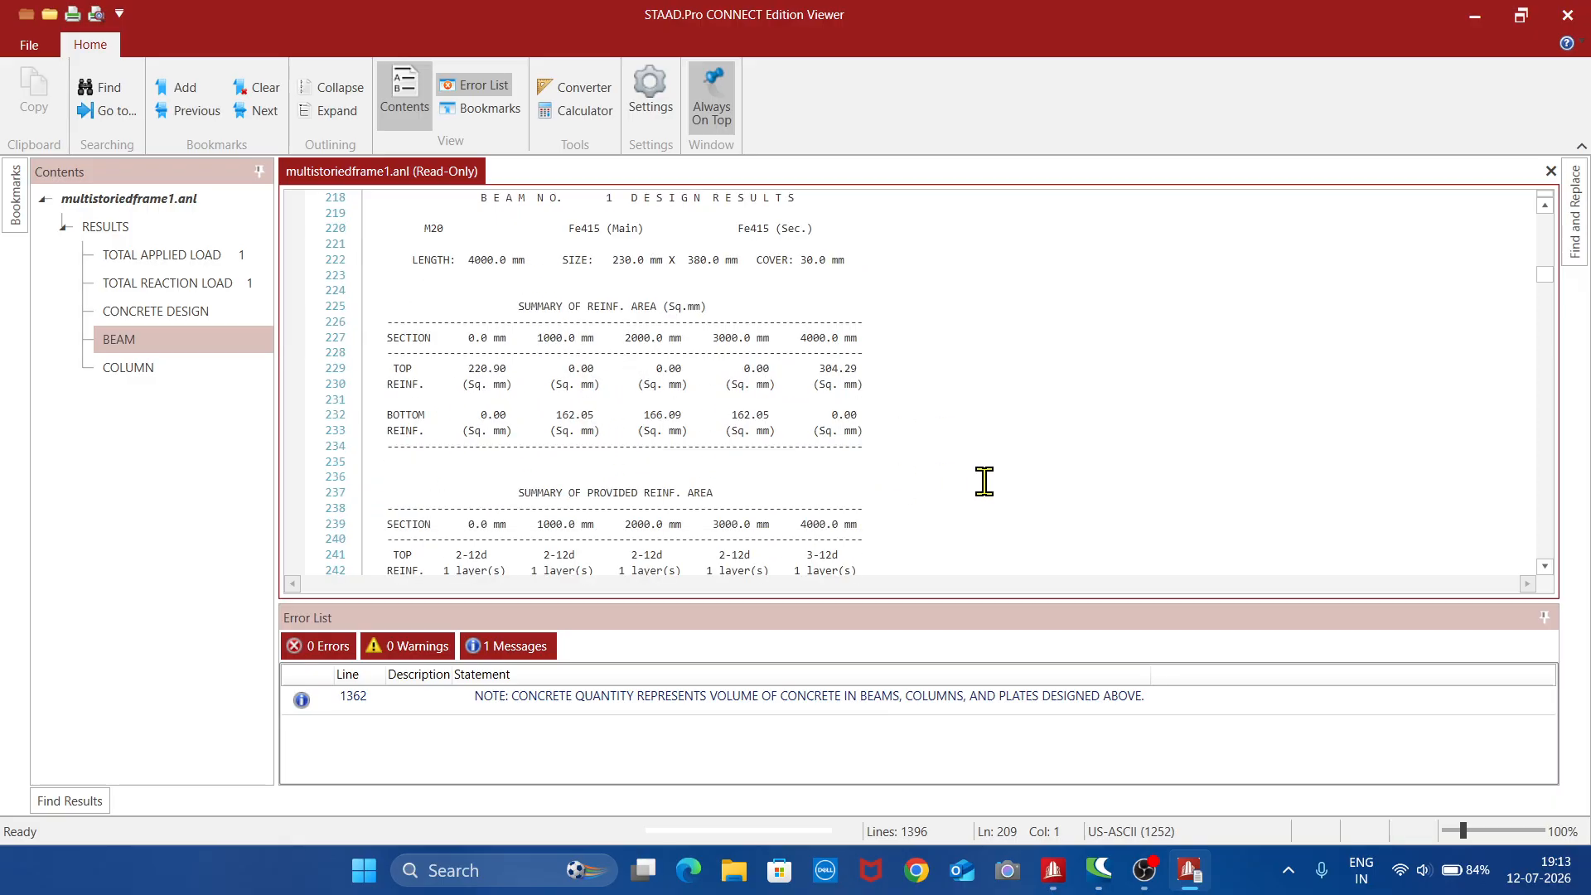
scroll(984, 482, down, 2)
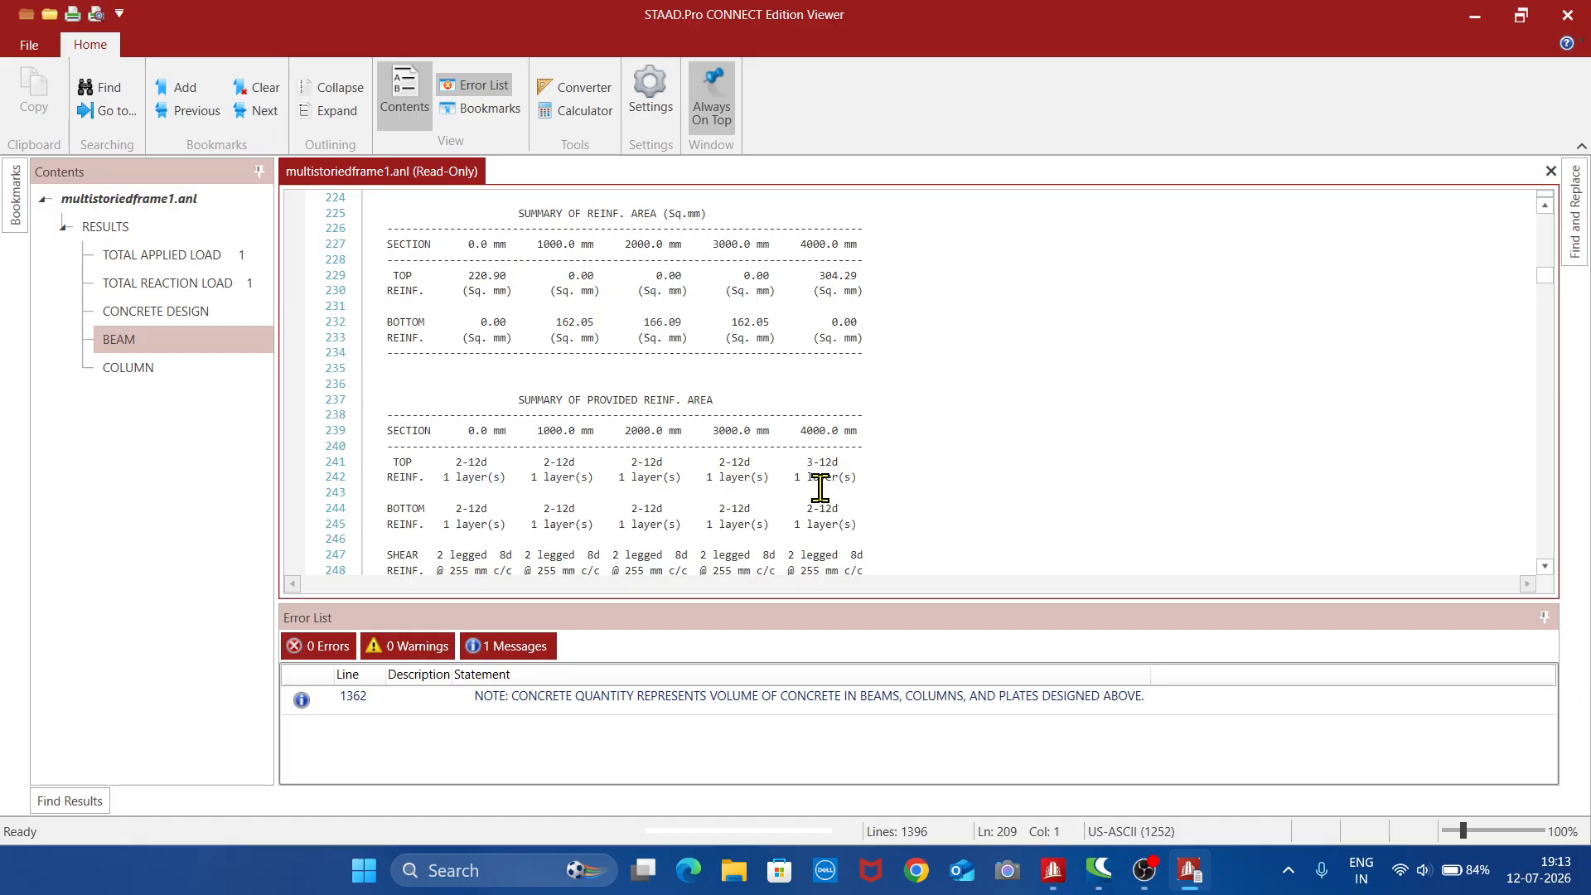
scroll(950, 447, down, 6)
scroll(951, 447, down, 7)
scroll(678, 419, down, 20)
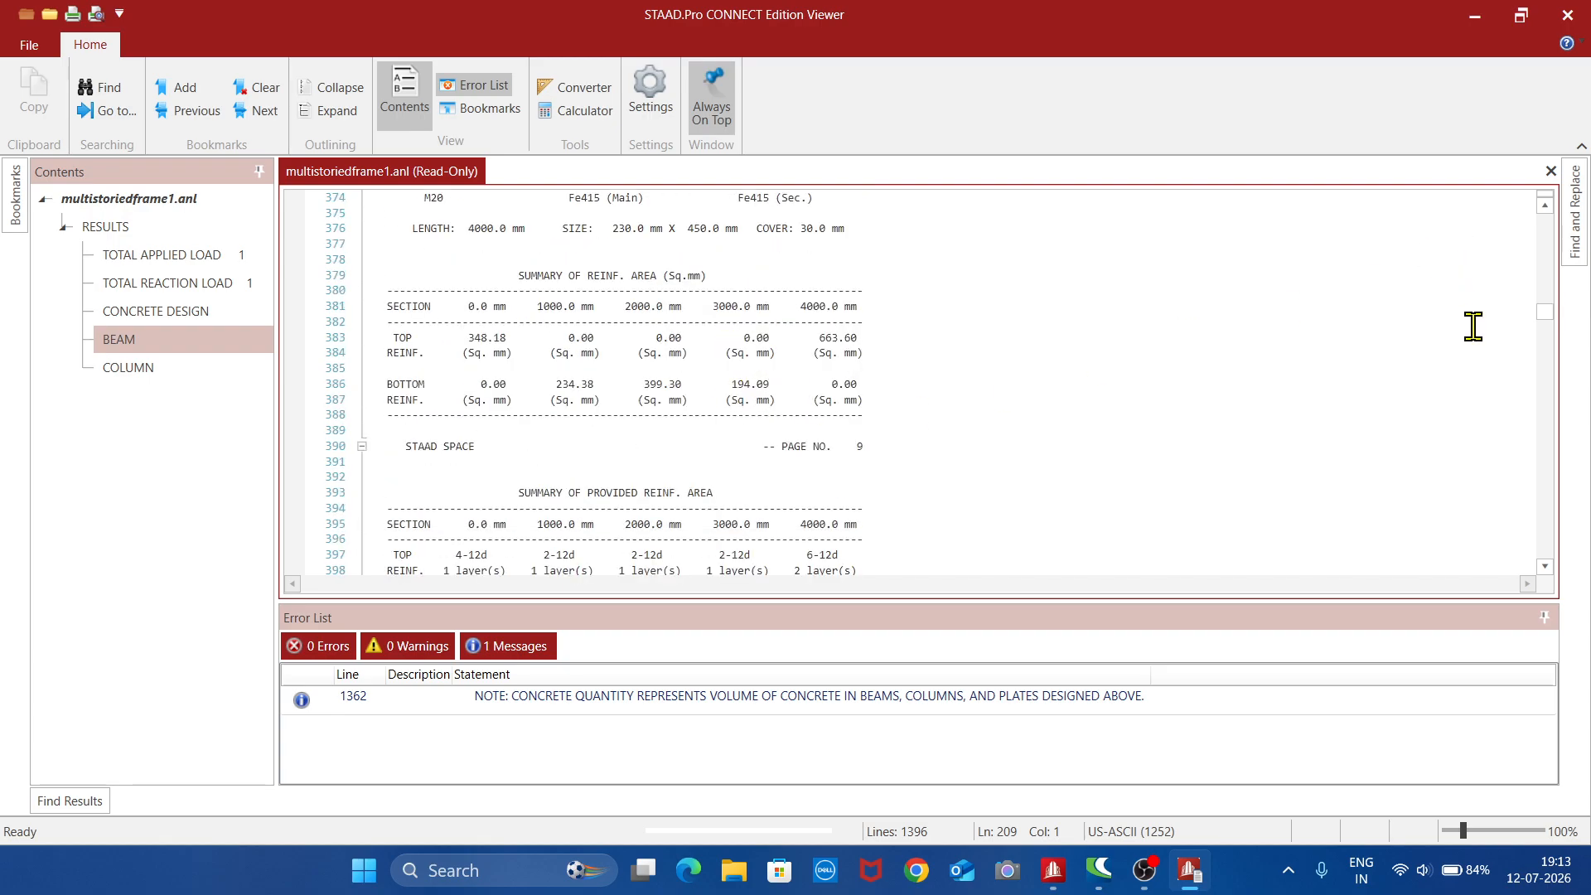
- Go to the COLUMN design results and examine the main and tie reinforcement from column 13 onward
click(133, 370)
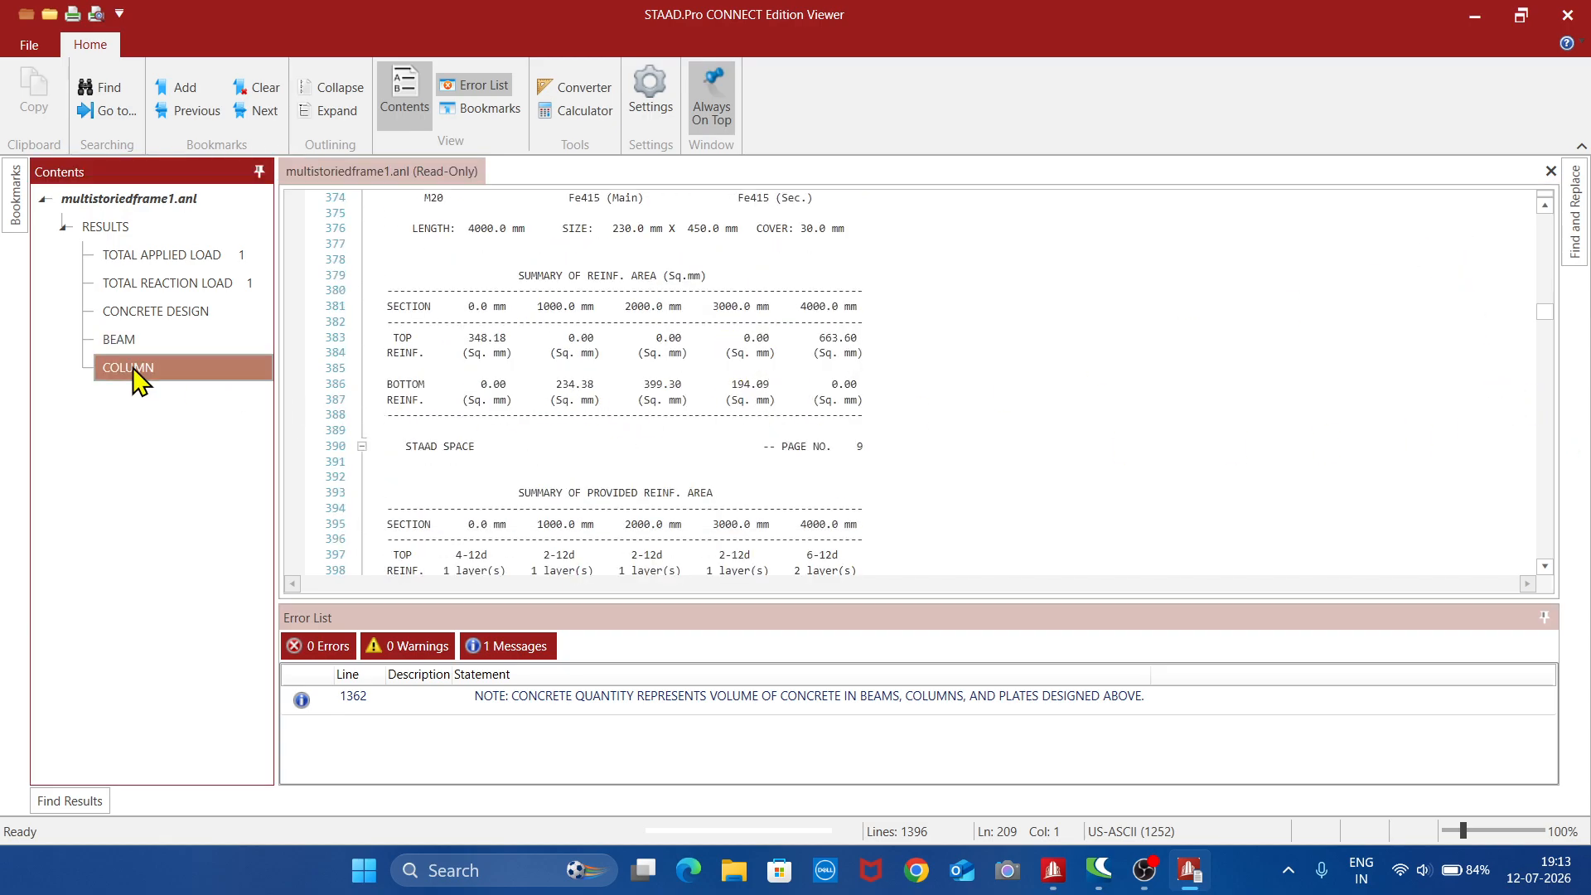
scroll(855, 421, down, 1)
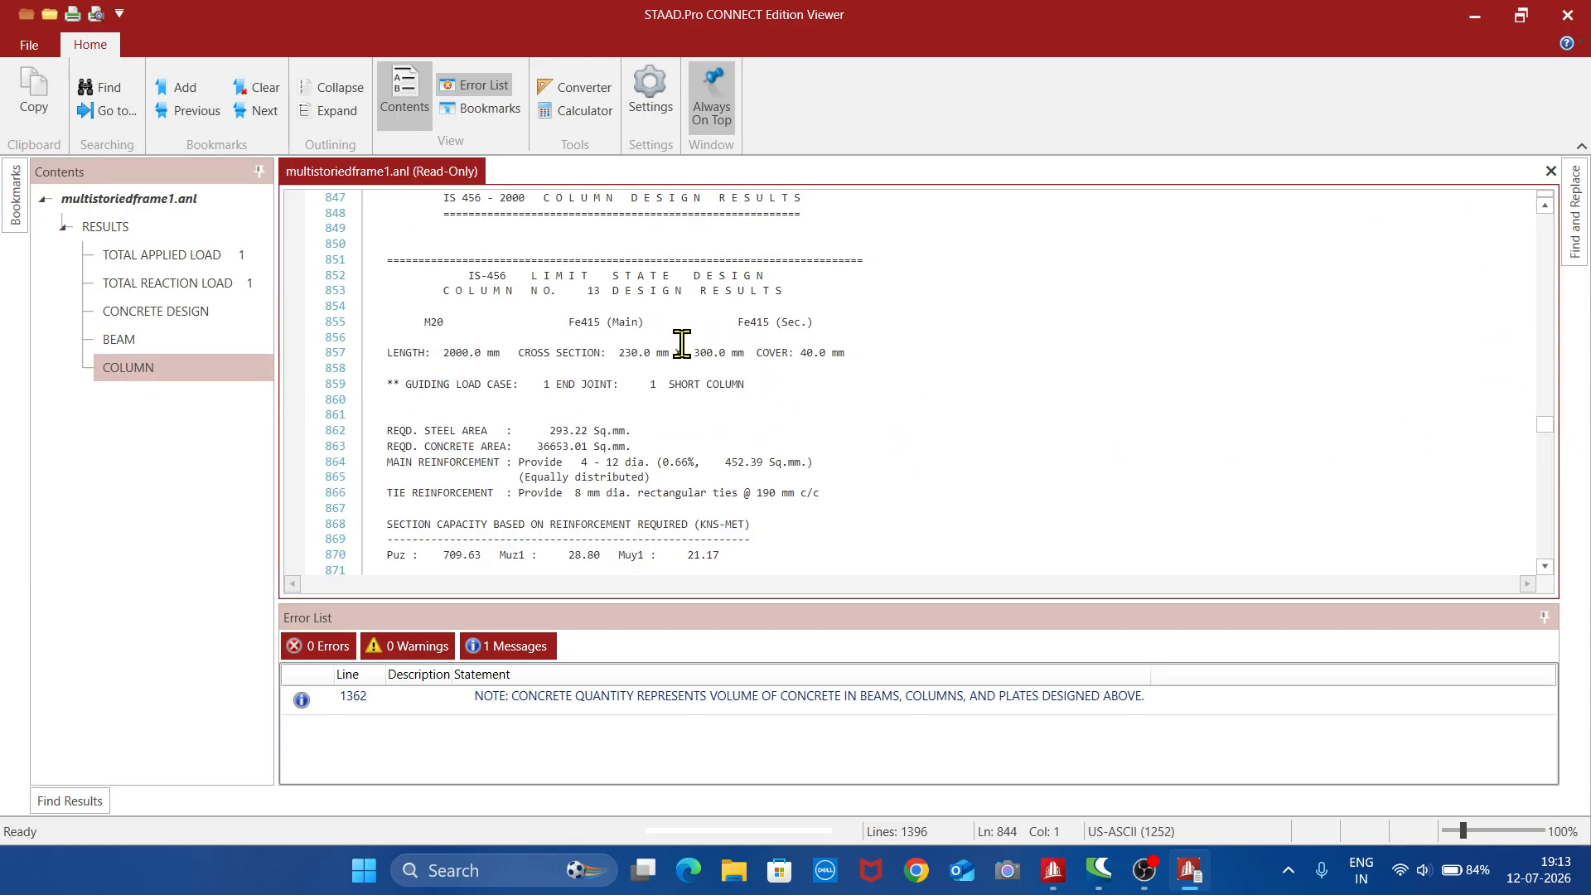
scroll(710, 376, down, 1)
scroll(688, 439, down, 9)
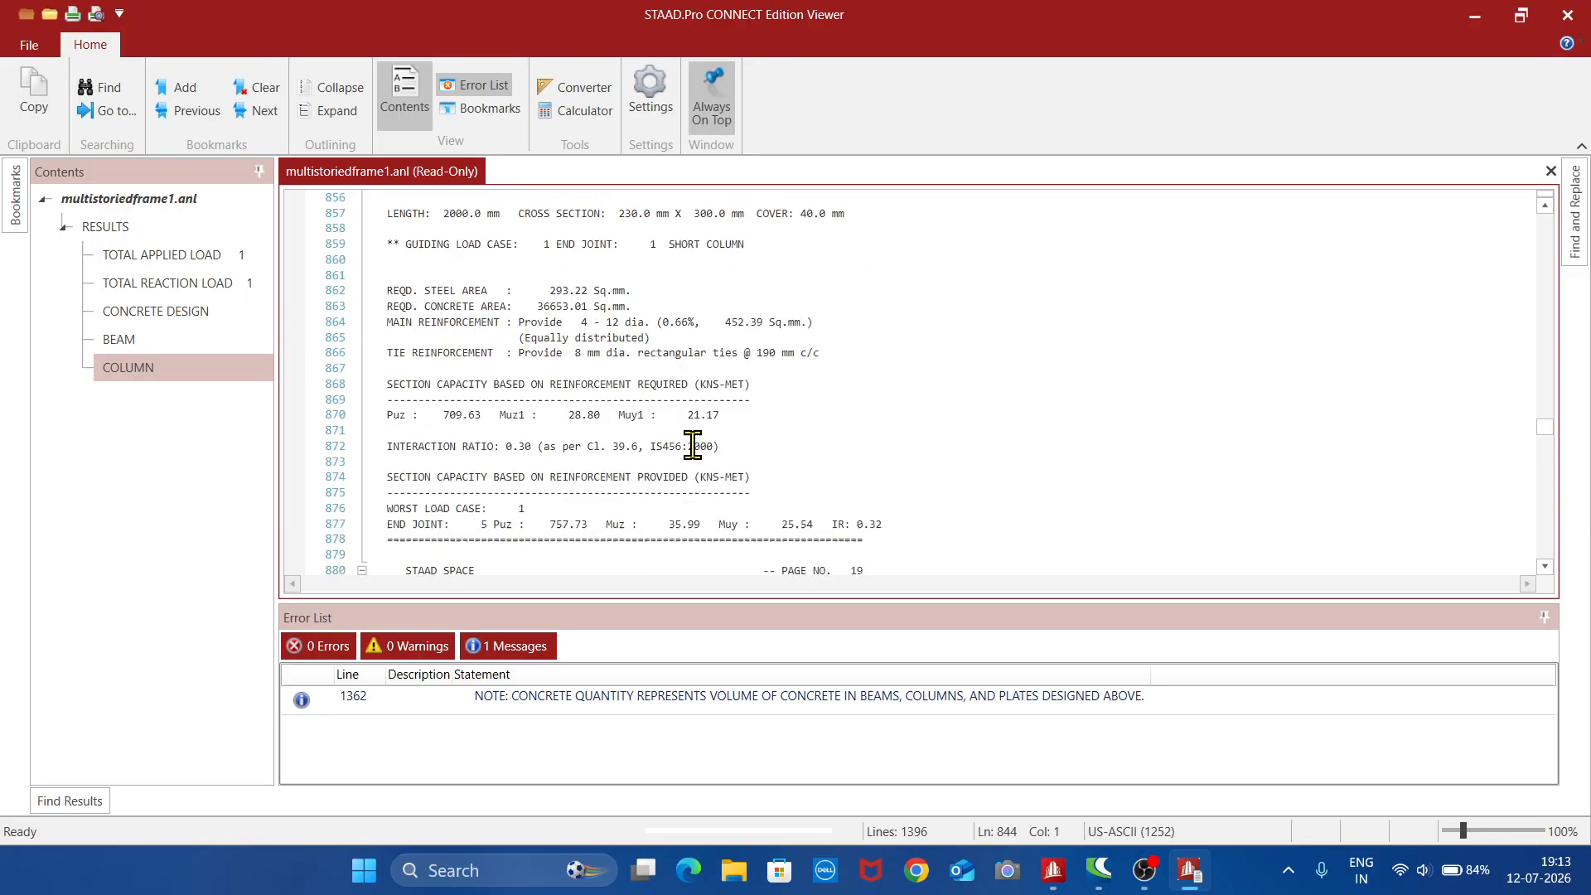
scroll(693, 445, down, 18)
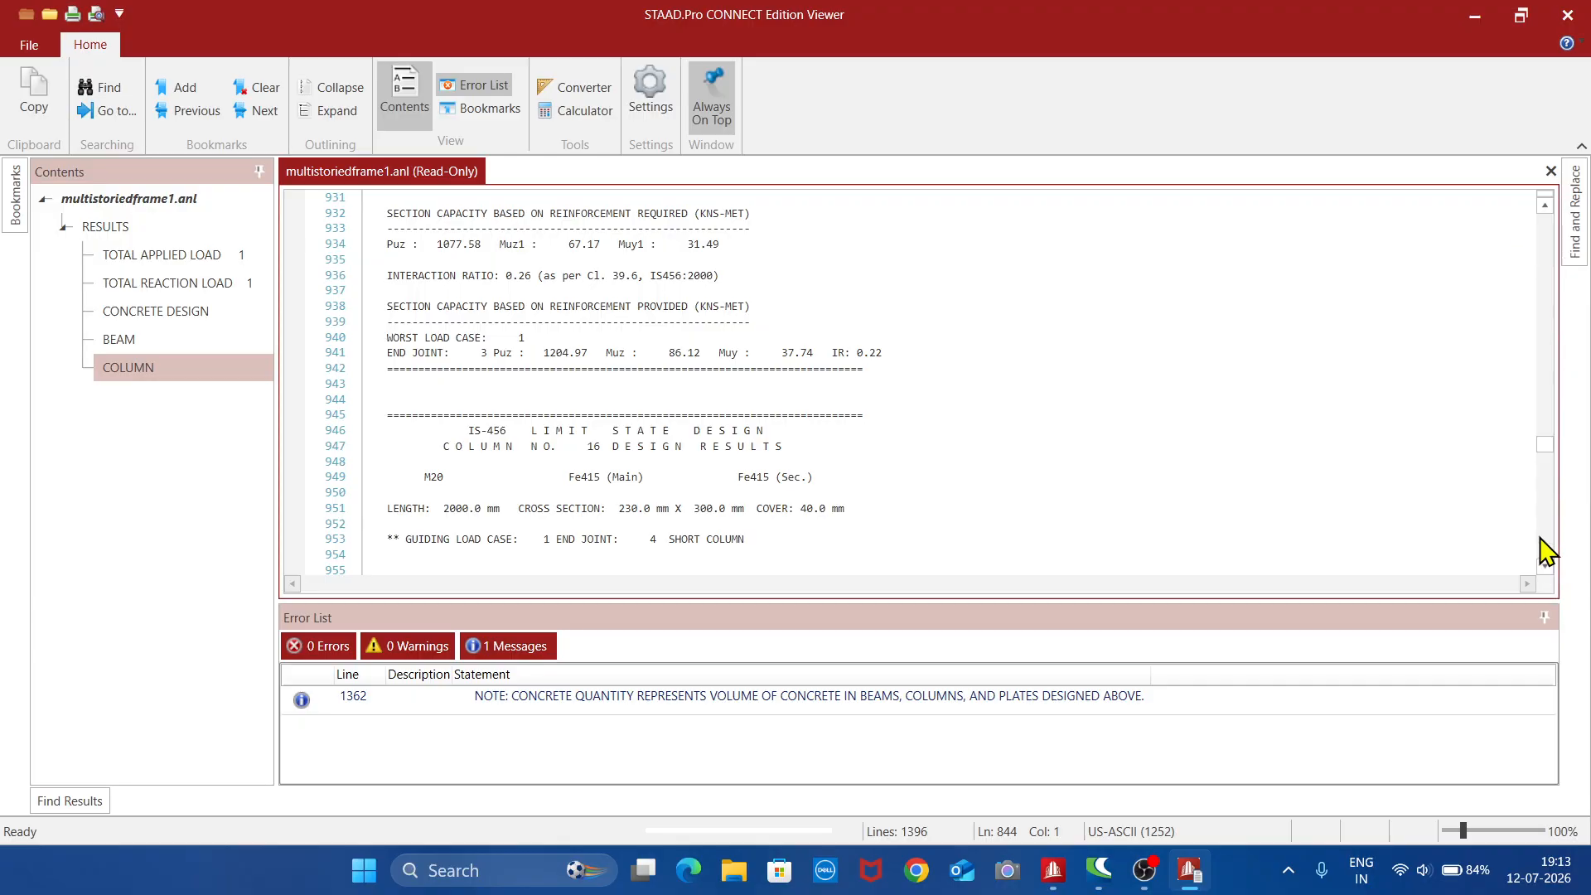
- Examine the concrete take-off near the end of the output for concrete volume and bar weights, and close the output
drag(1548, 454, 1548, 561)
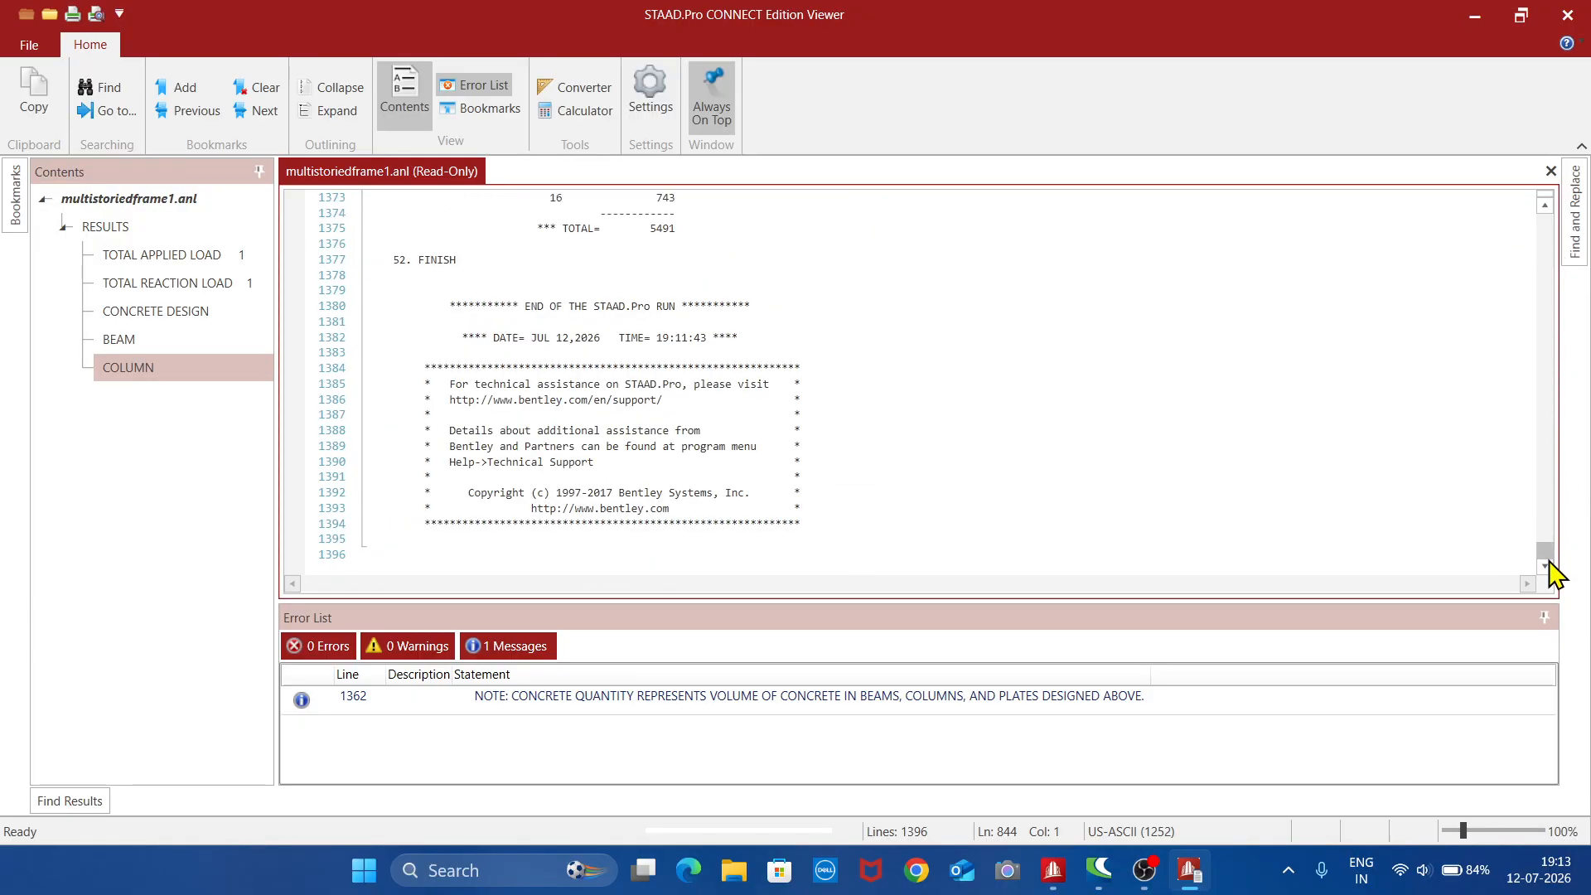
scroll(1069, 414, up, 6)
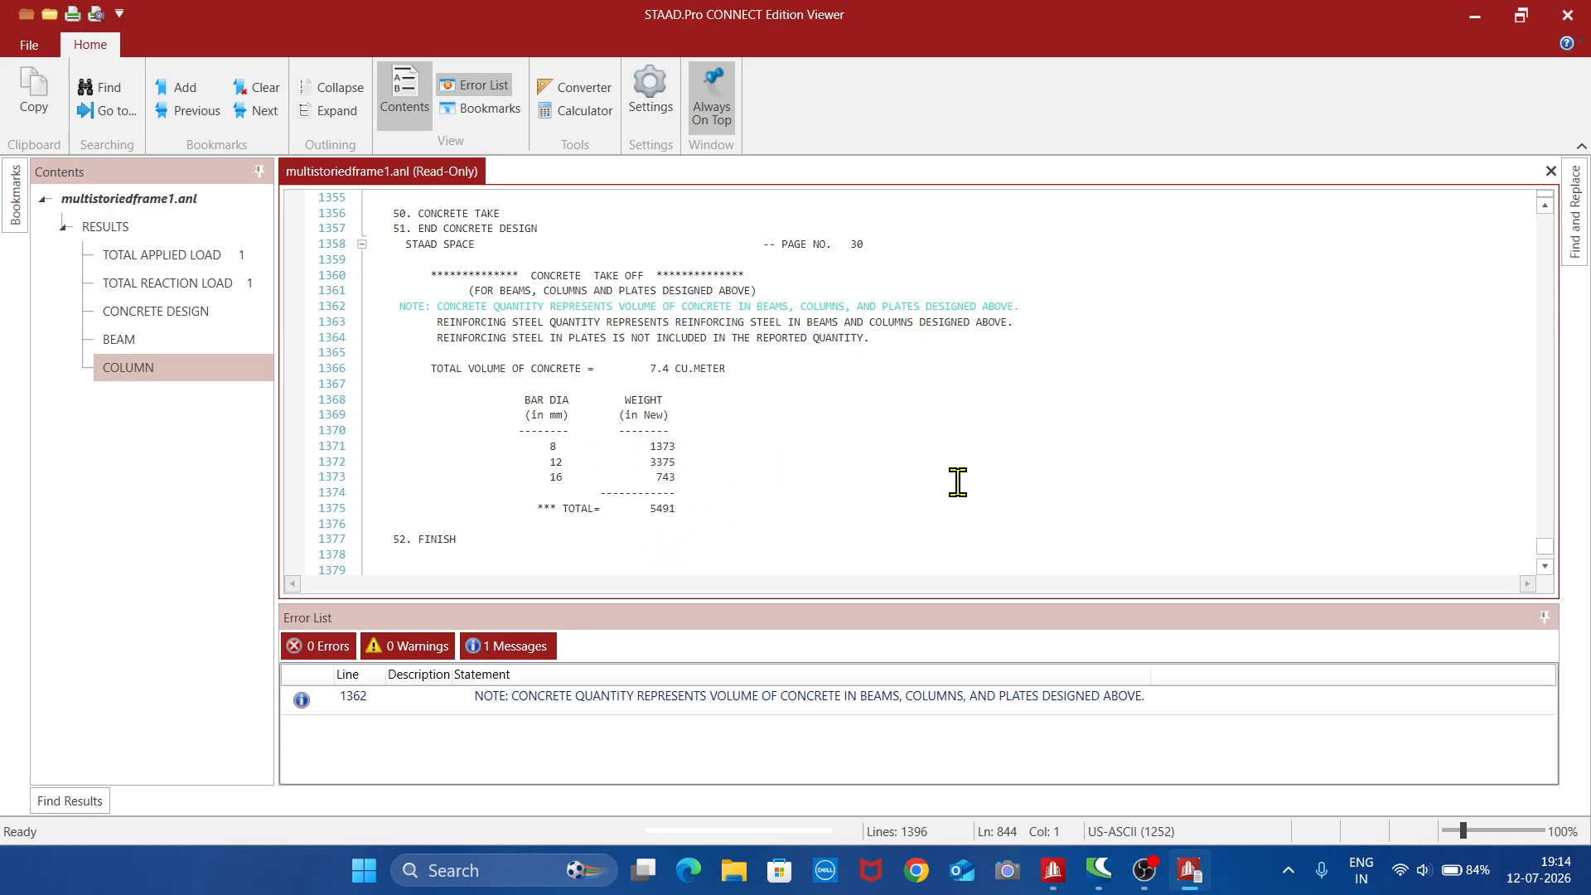
click(1549, 170)
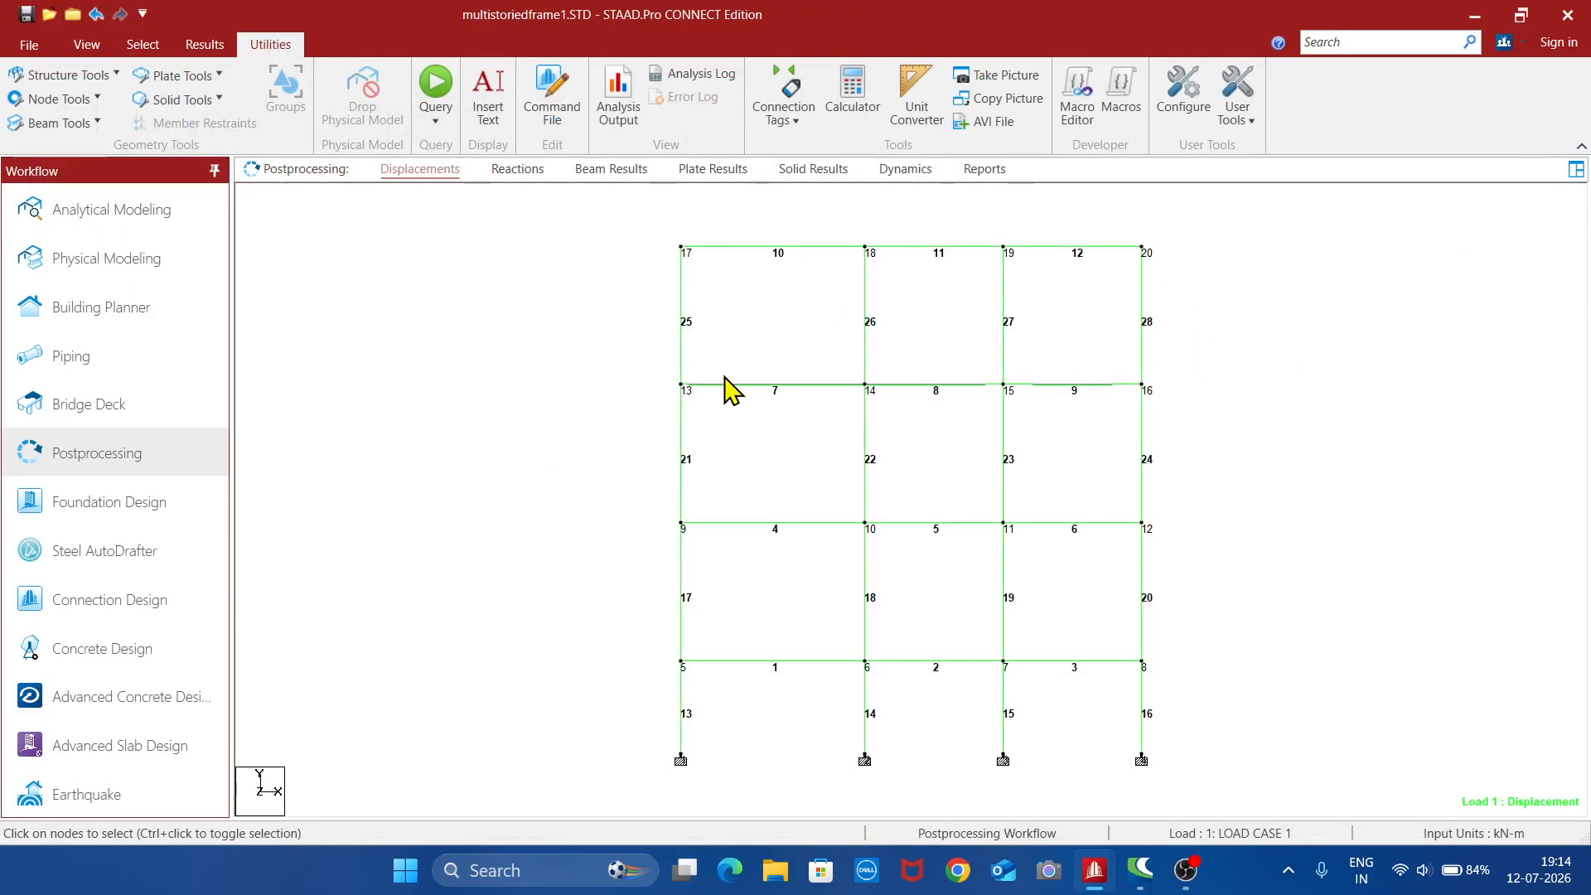